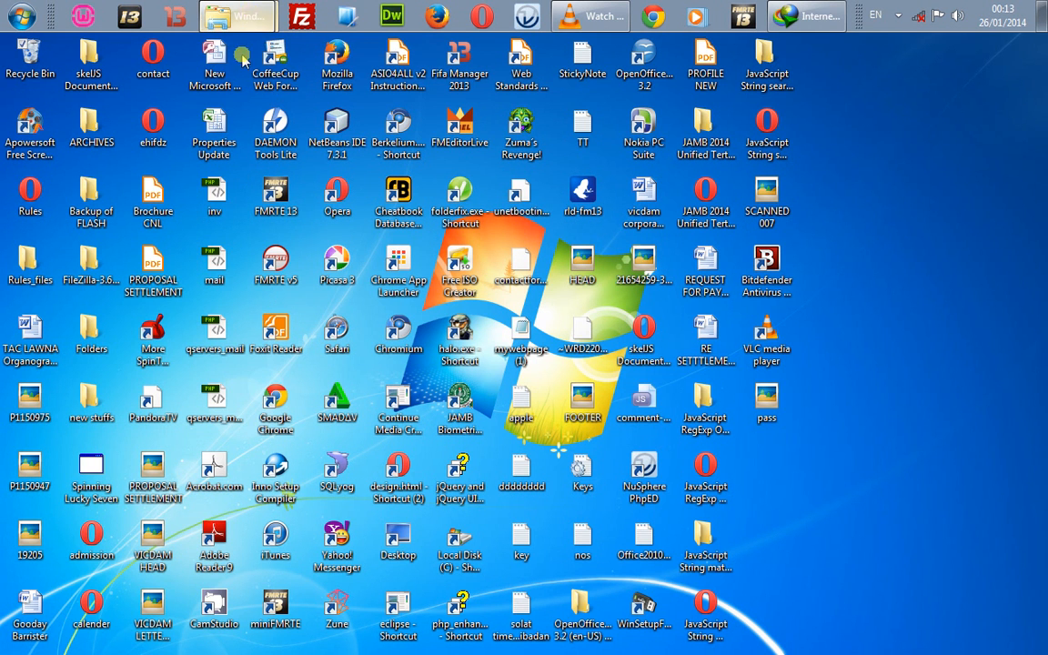
# Step: Browse from Local Disk (C:) through the user's Downloads folder into the Programs folder
pyautogui.click(237, 15)
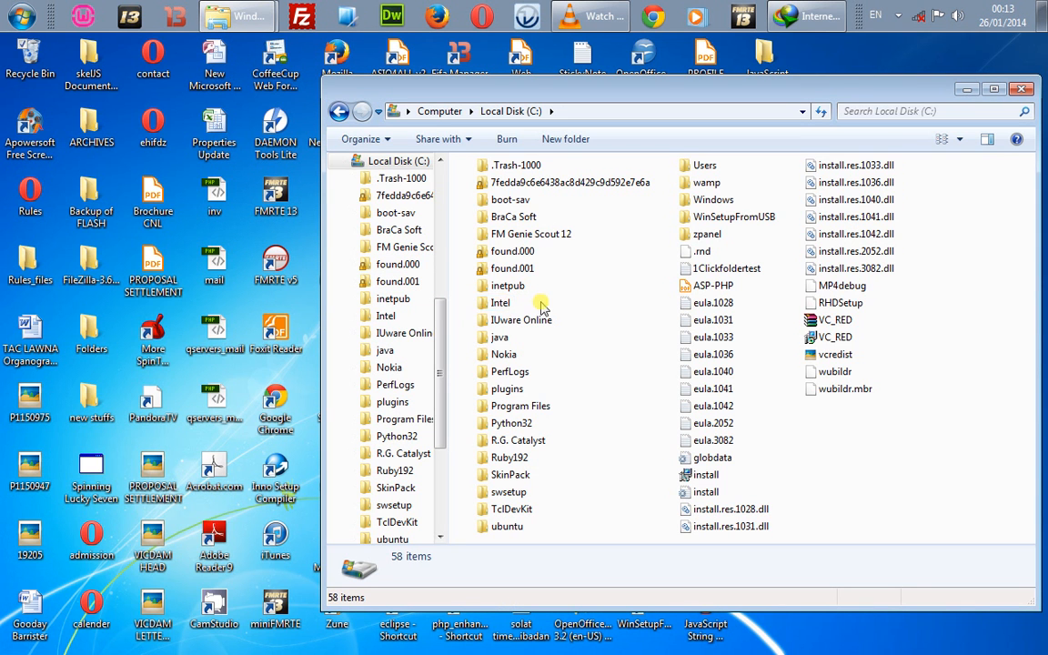
pyautogui.scroll(6, 348, 171)
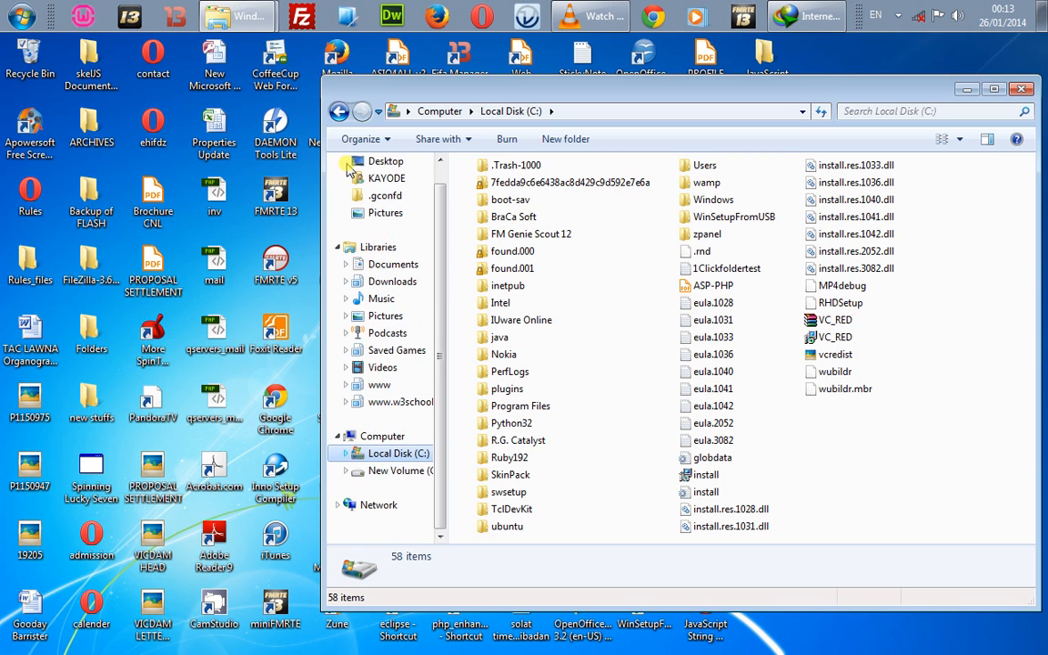
pyautogui.click(390, 178)
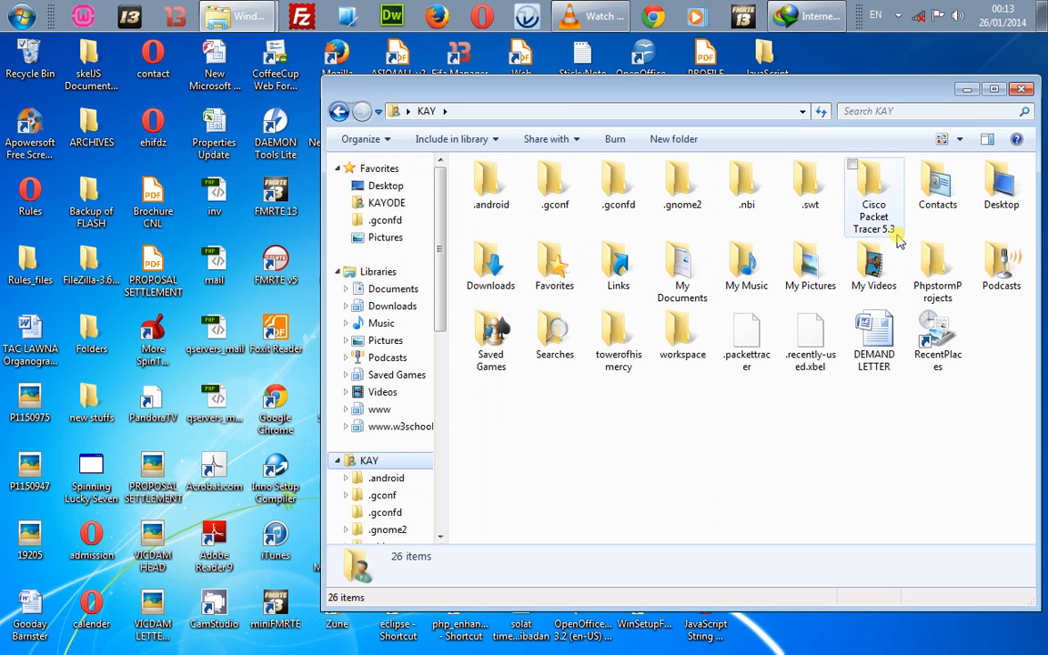
pyautogui.click(515, 276)
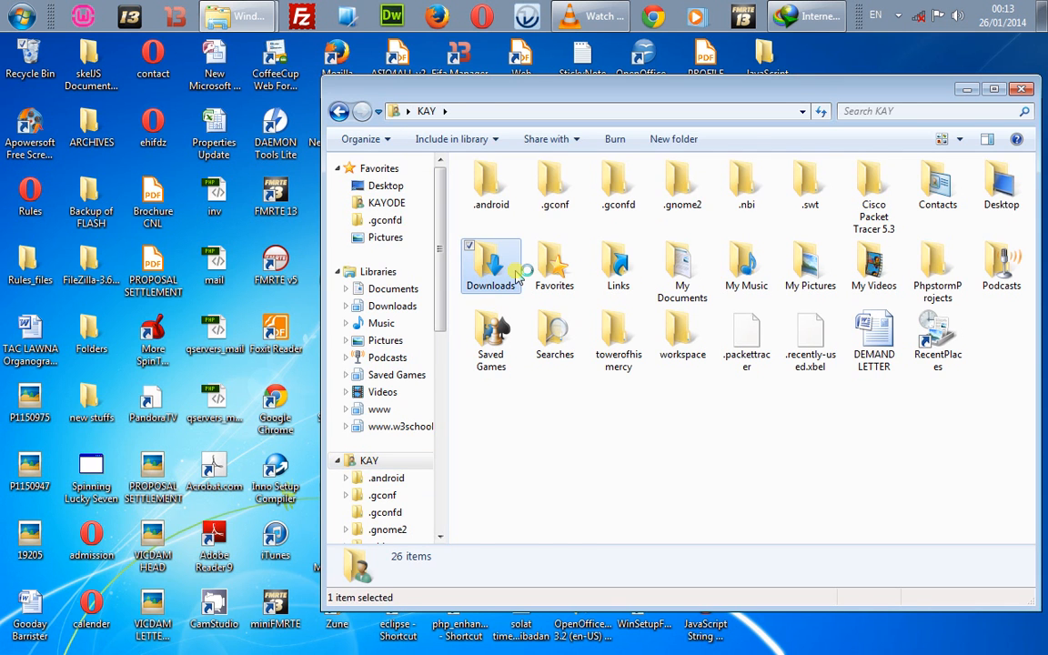
pyautogui.press('Return')
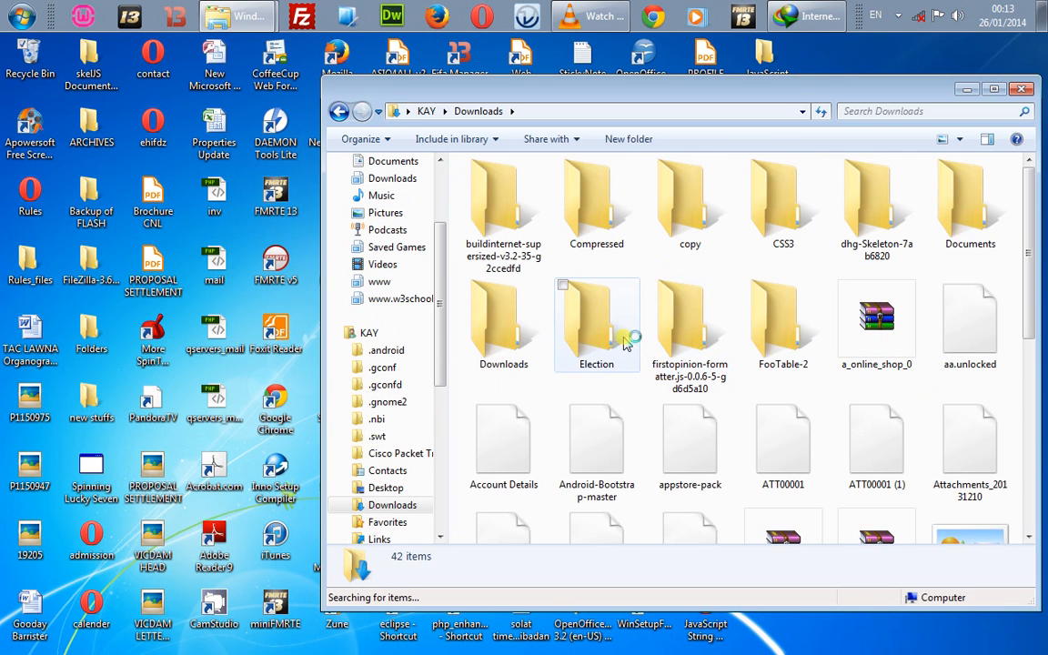
pyautogui.click(512, 358)
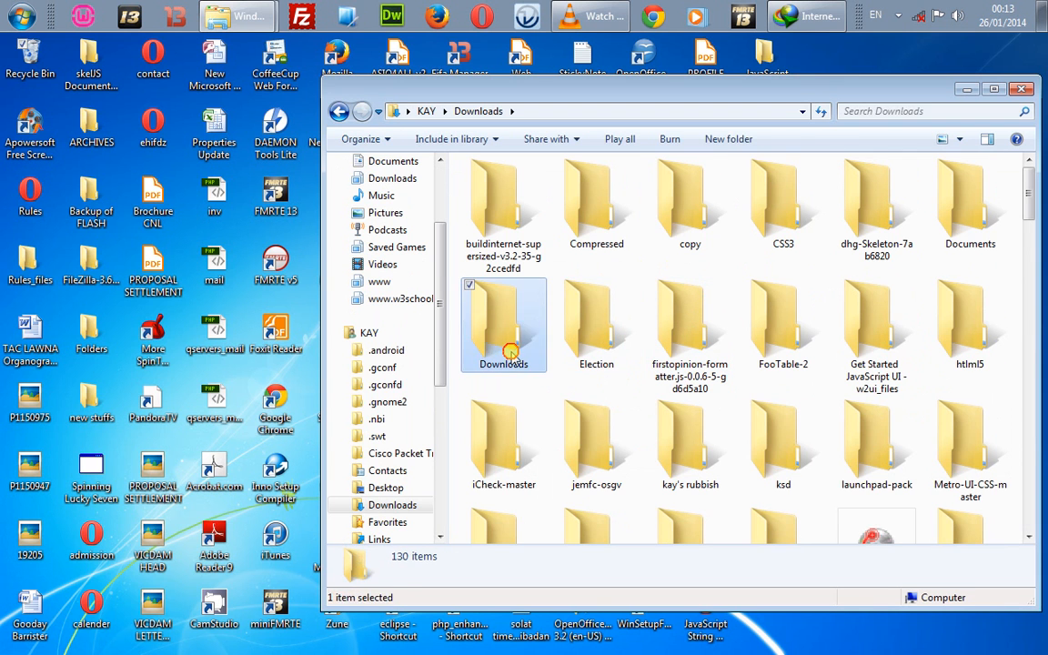
pyautogui.press('Return')
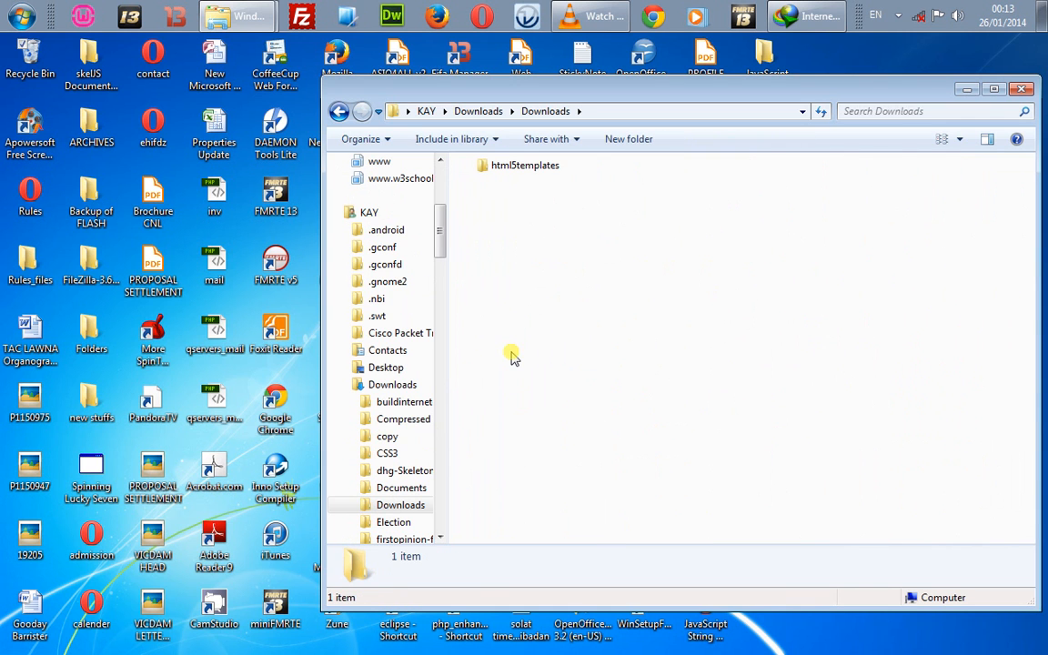
pyautogui.click(473, 112)
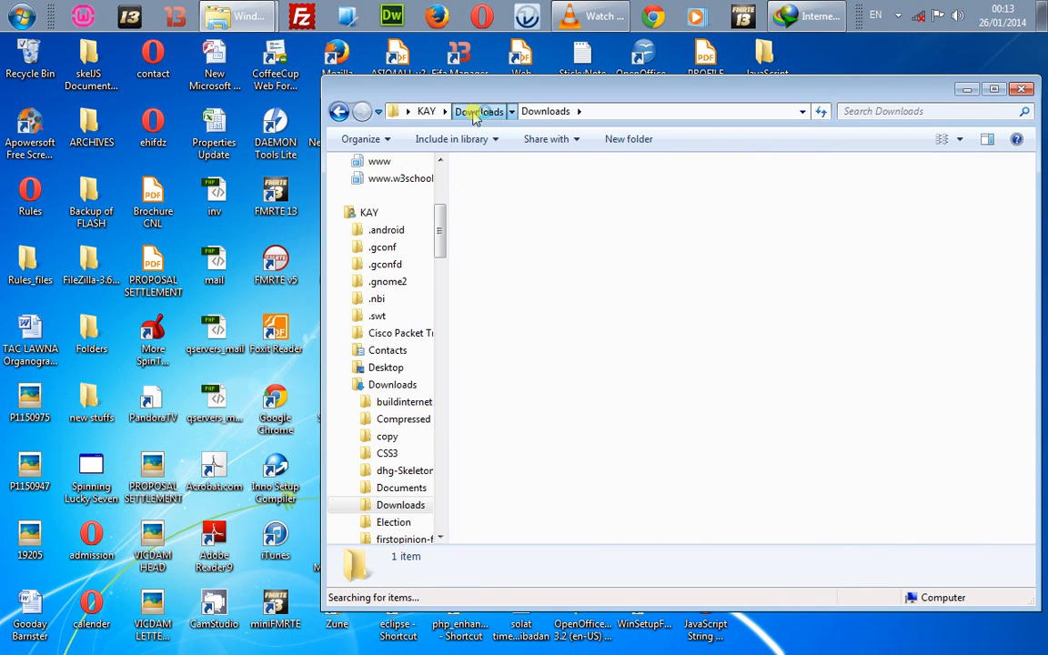
pyautogui.press('Down')
pyautogui.press('Down')
pyautogui.press('Down')
pyautogui.press('Down')
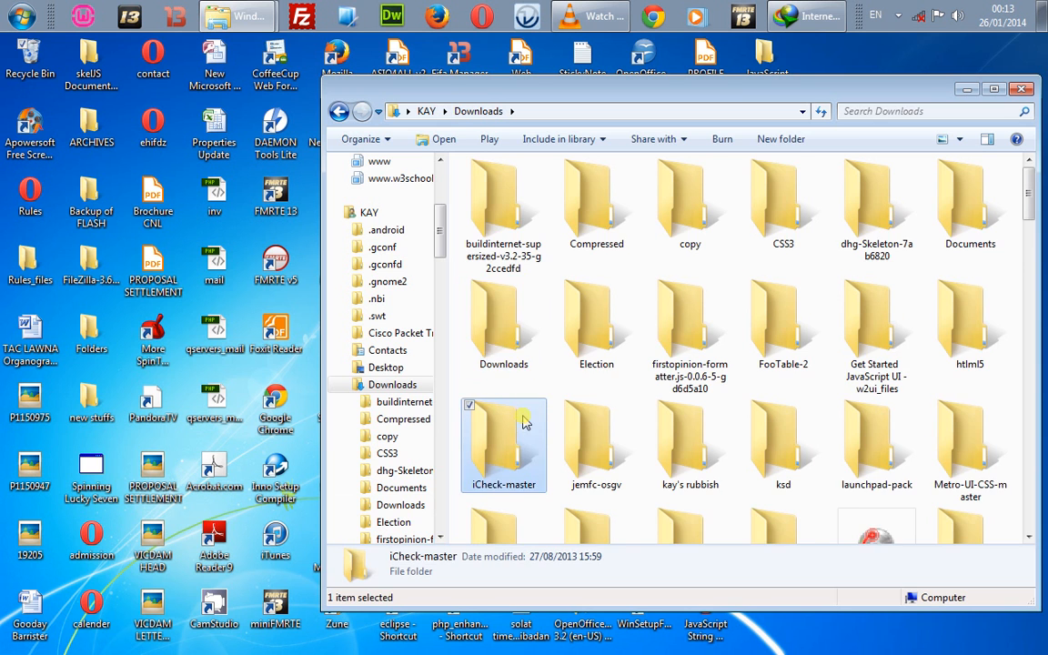
pyautogui.press('Up')
pyautogui.press('Up')
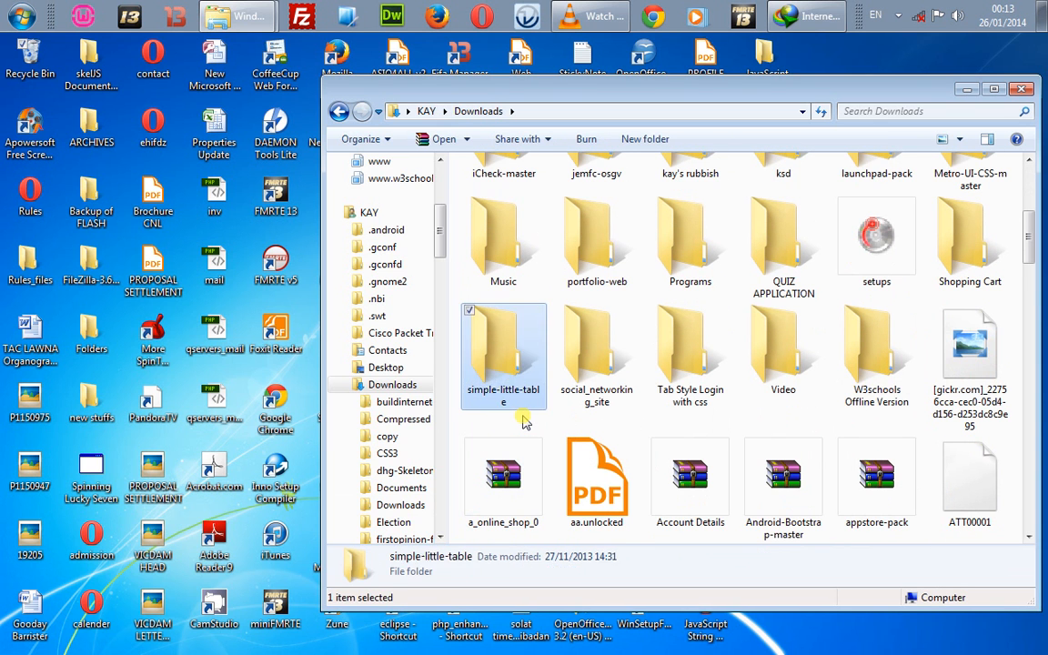
pyautogui.press('Right')
pyautogui.press('Right')
pyautogui.press('Return')
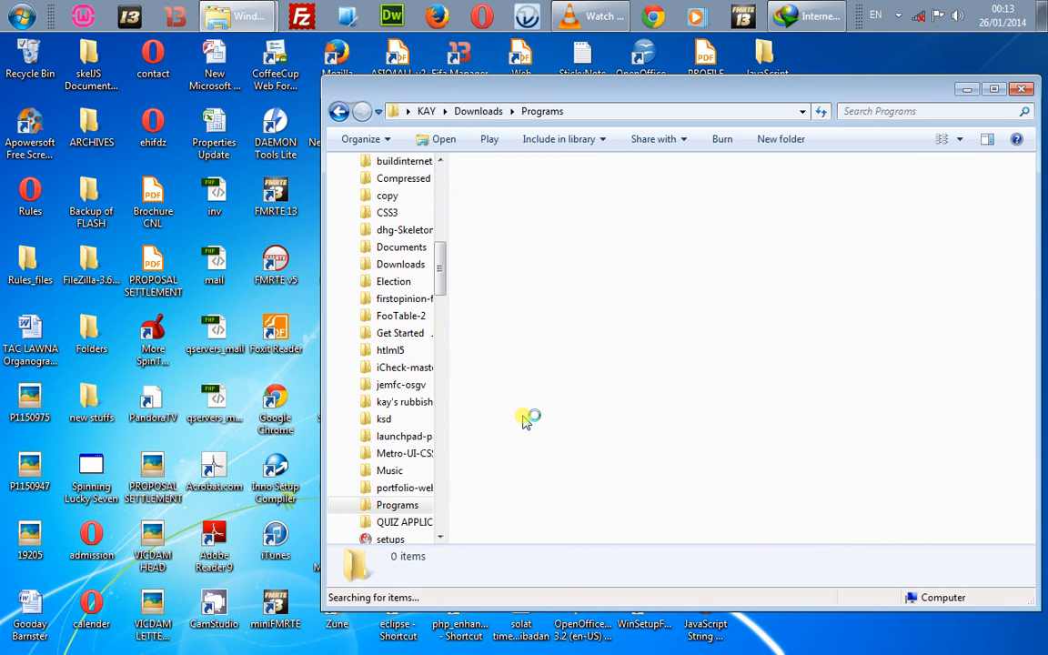
# Step: Select xampp-win32-1.8.3-1-VC11-installer in the Programs list and launch it
pyautogui.press('Down')
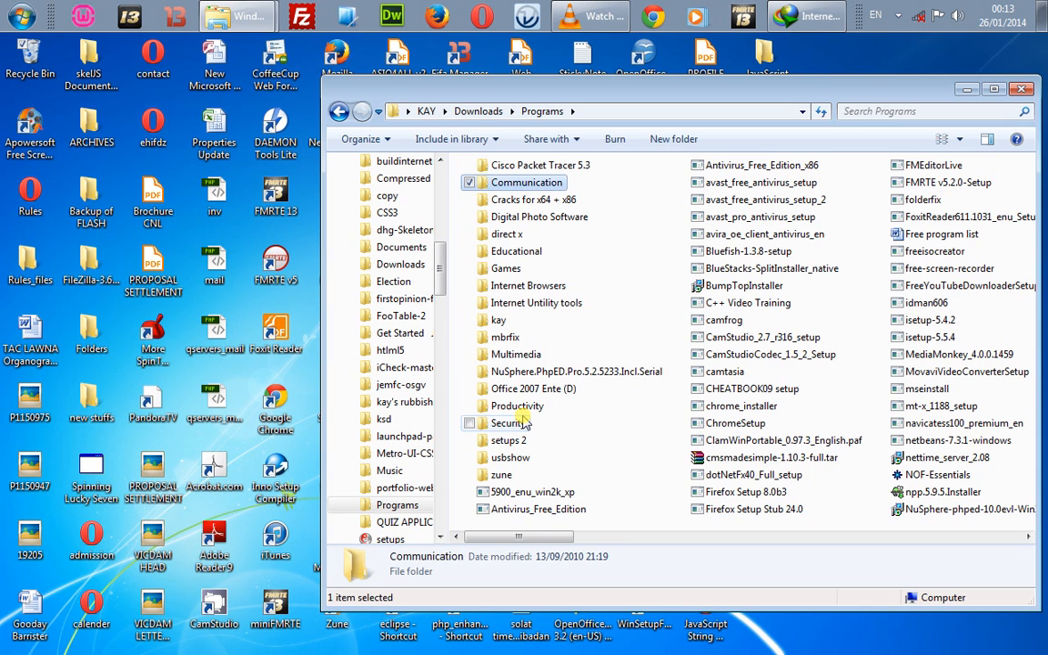
pyautogui.press('c')
pyautogui.press('e')
pyautogui.press('x')
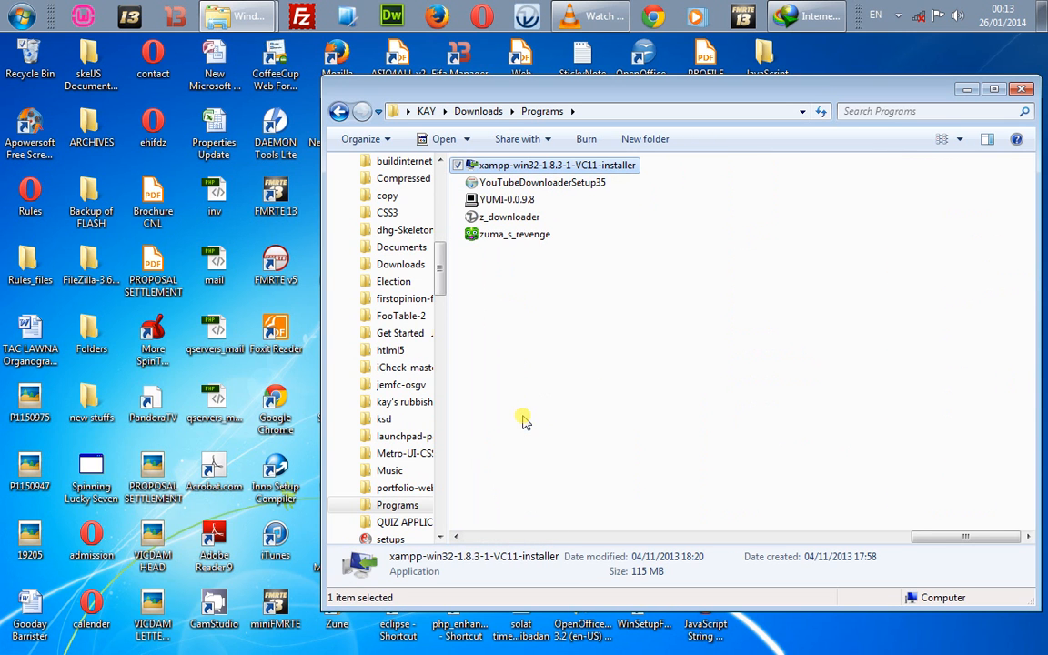
pyautogui.press('Return')
pyautogui.click(523, 419)
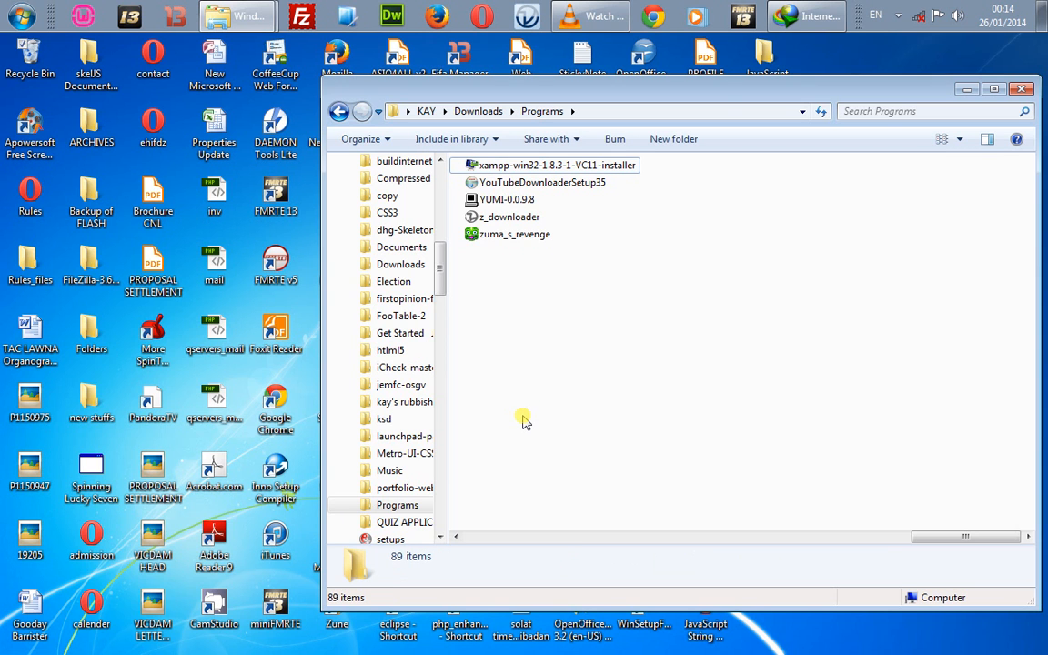
# Step: Close Internet Download Manager, minimize the Programs Explorer window, and check the hidden tray icons
pyautogui.click(826, 20)
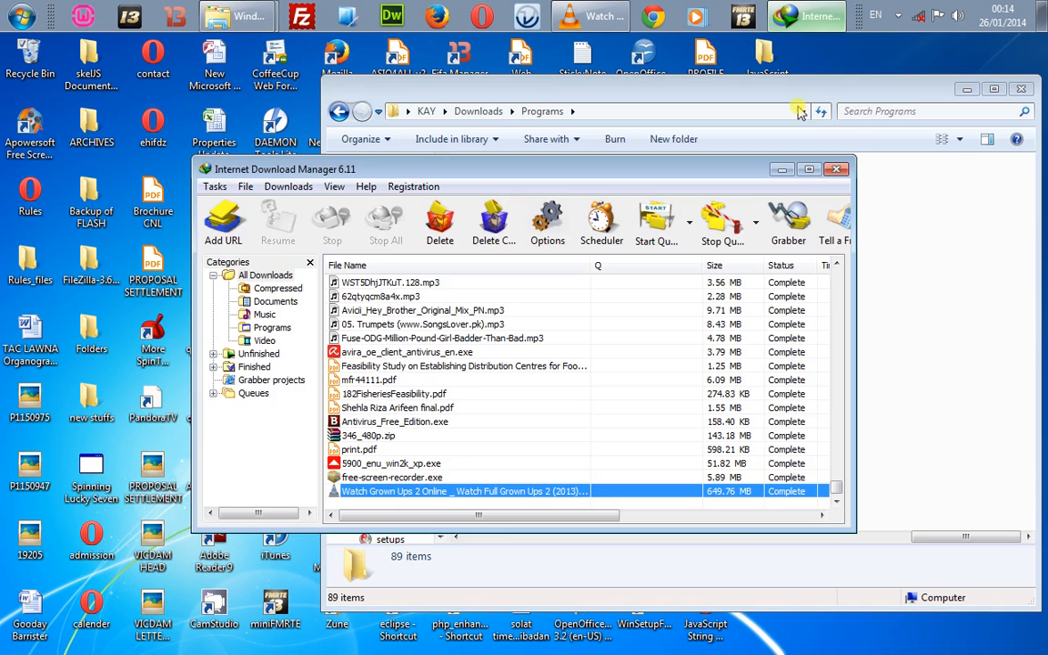
pyautogui.click(829, 171)
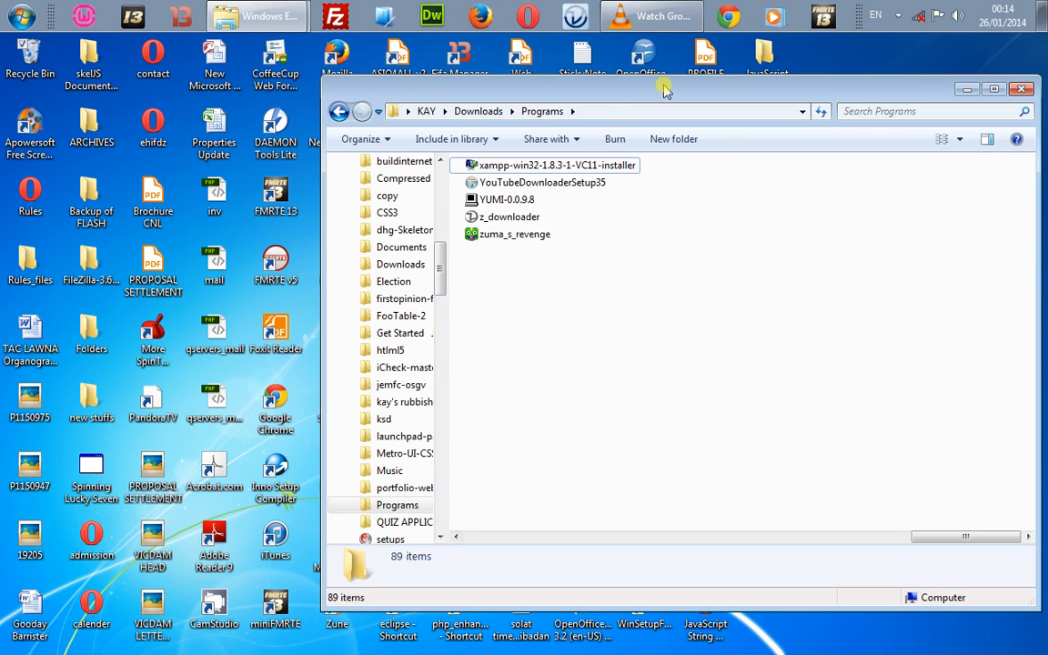
pyautogui.moveTo(653, 89); pyautogui.dragTo(558, 87)
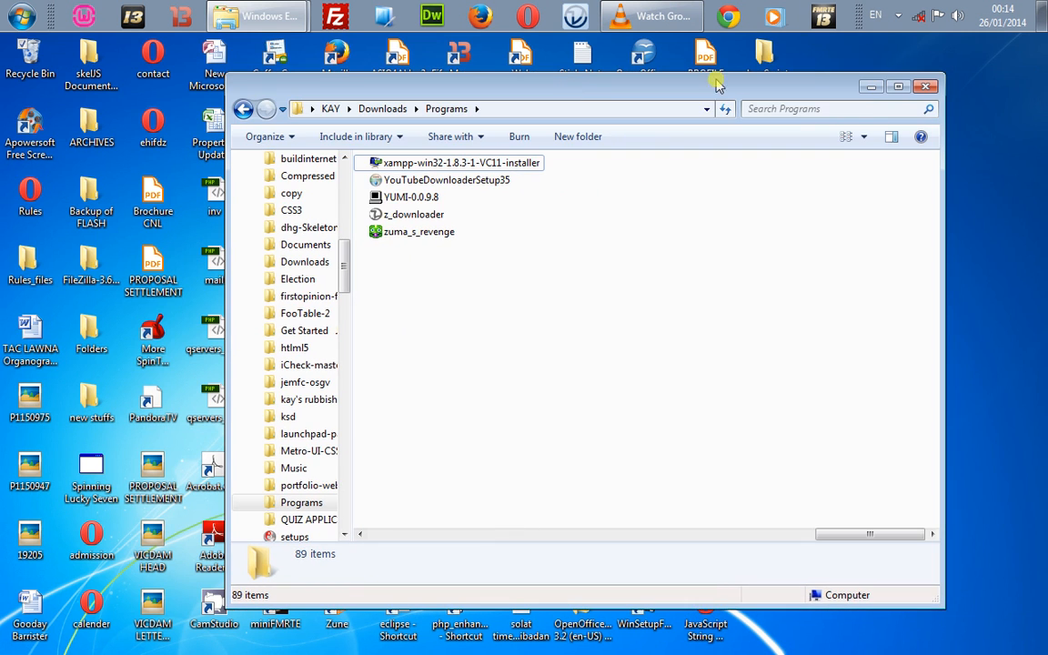
pyautogui.click(870, 86)
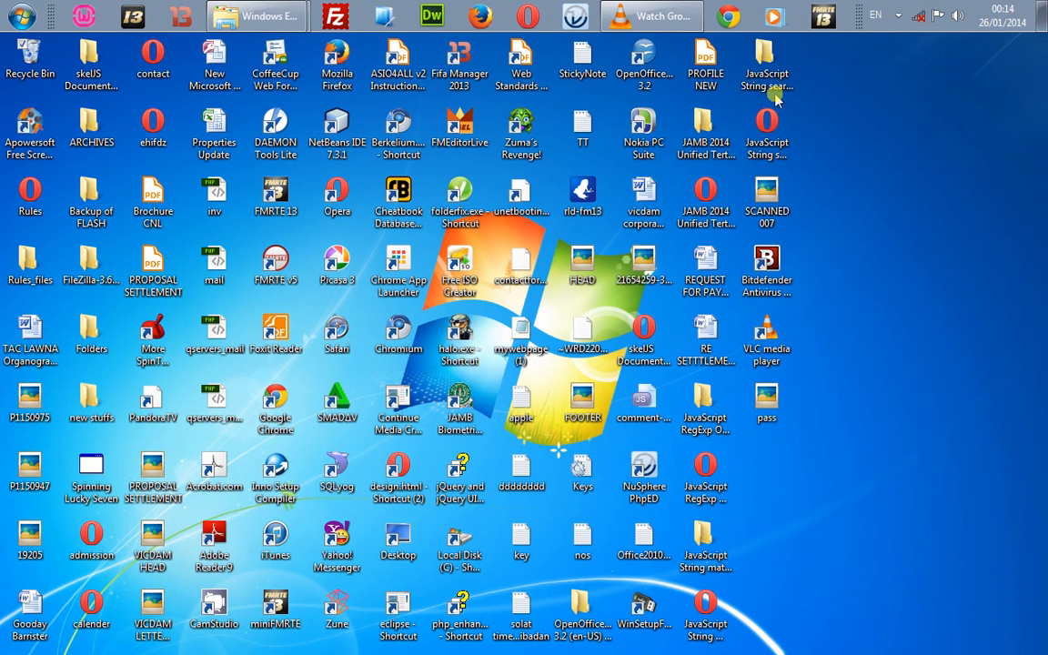
pyautogui.click(898, 16)
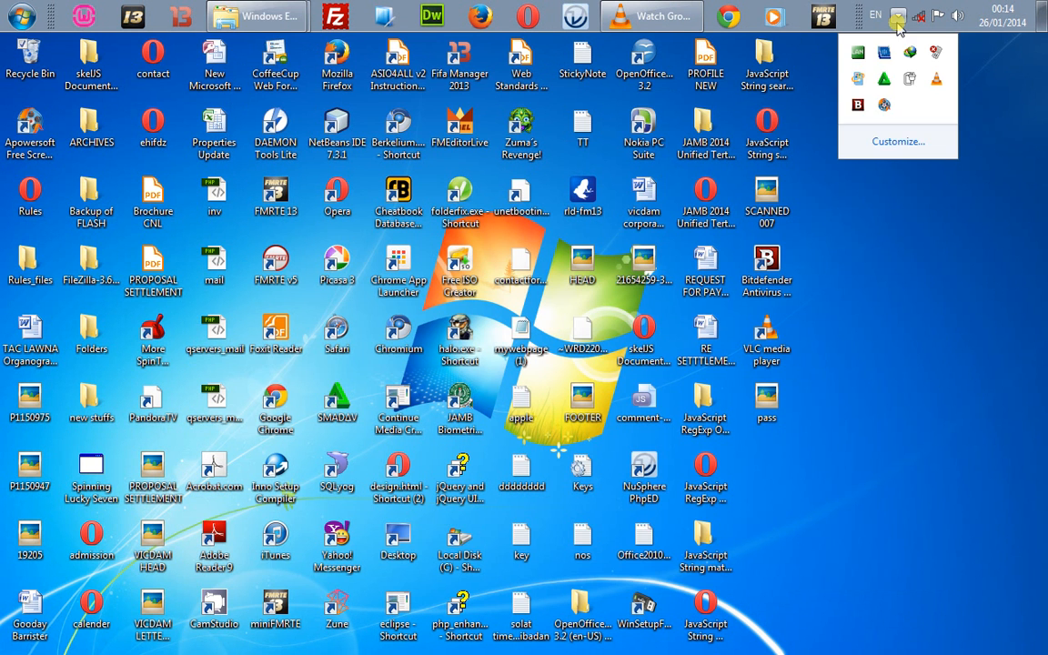
pyautogui.click(809, 108)
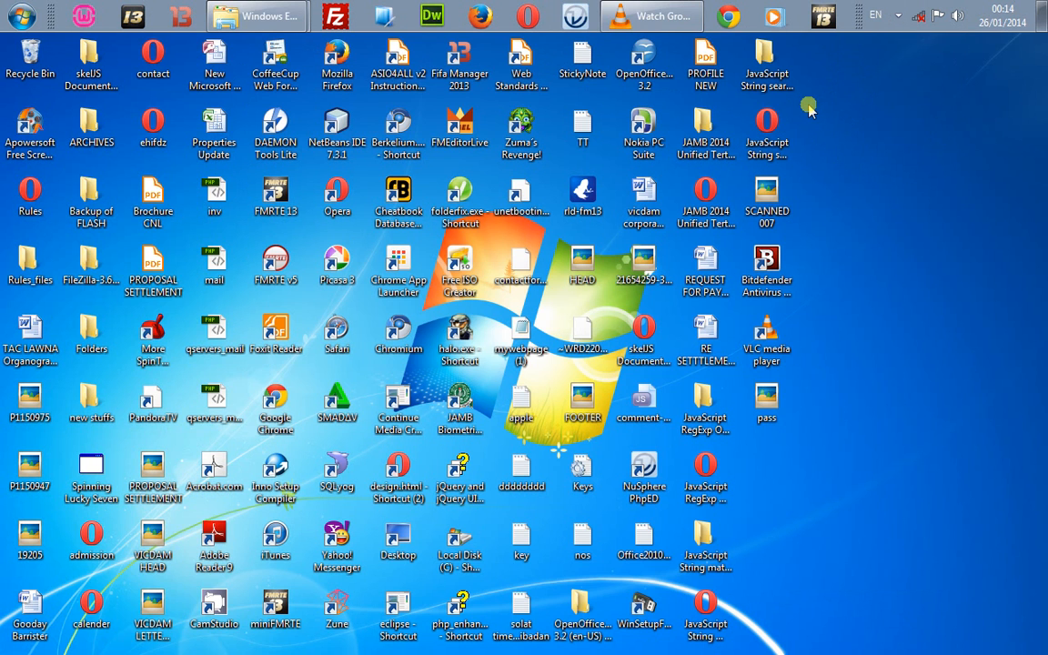
# Step: Accept the antivirus warning and install XAMPP with all components into C:\xampp
pyautogui.click(898, 17)
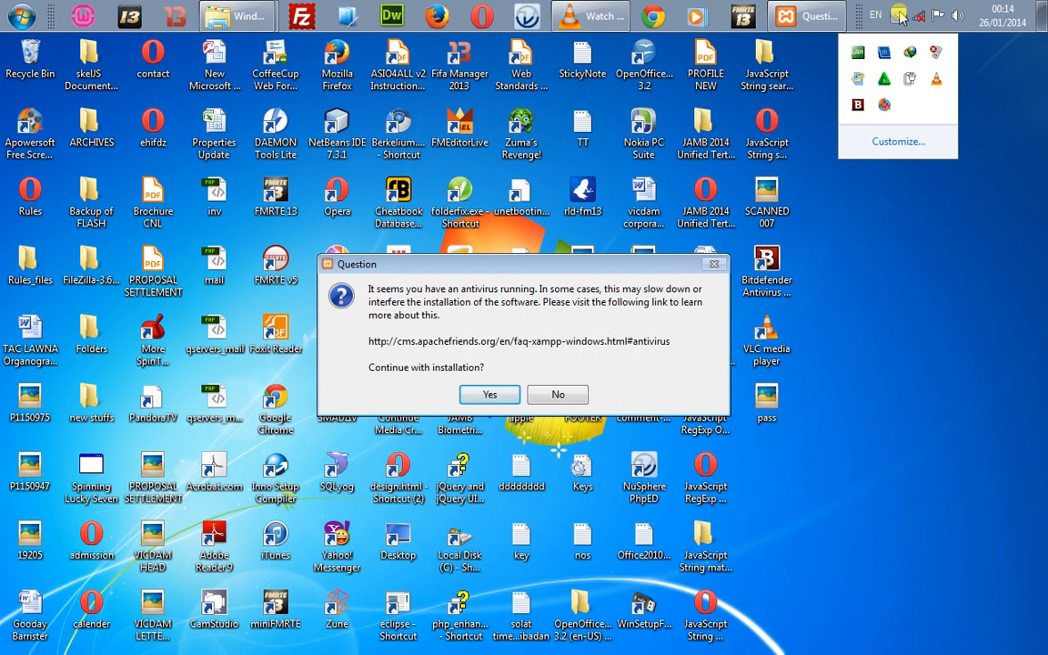
pyautogui.click(858, 198)
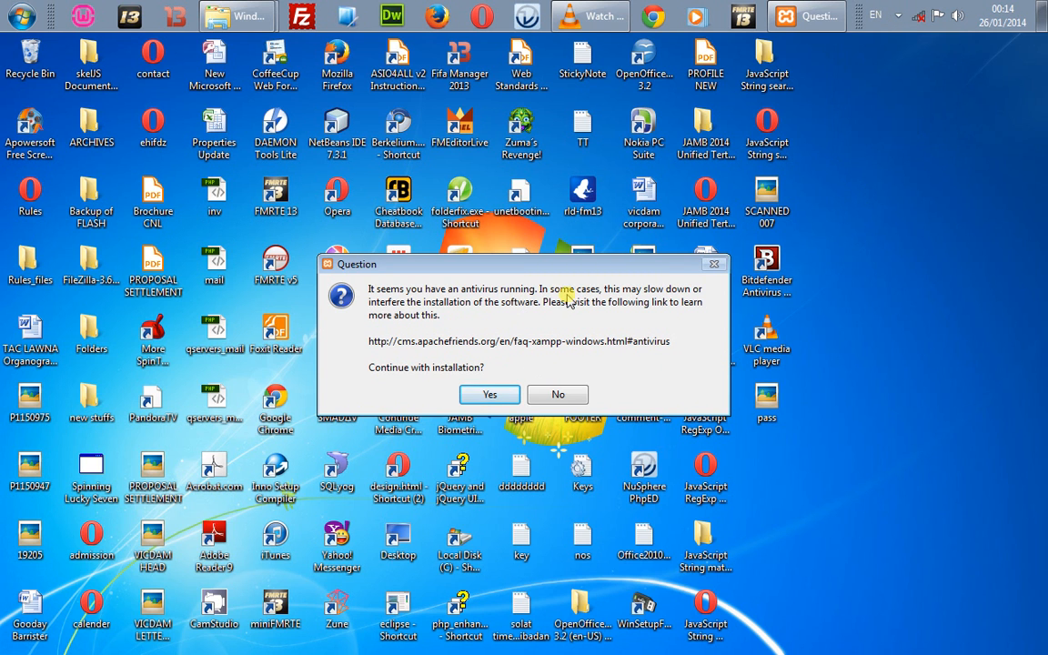
pyautogui.click(492, 395)
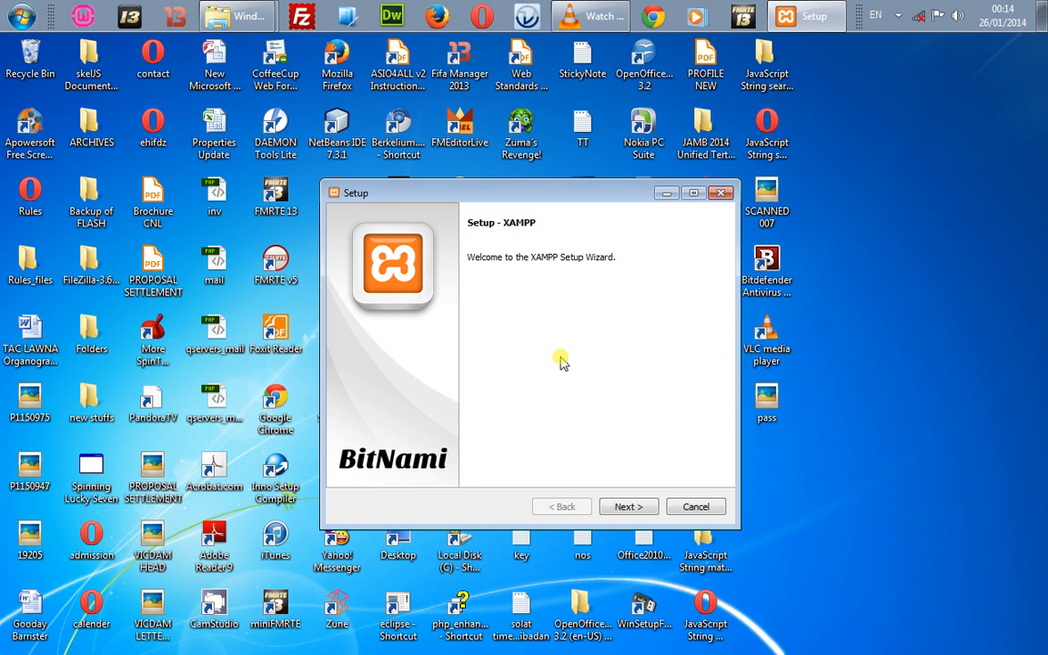
pyautogui.click(628, 507)
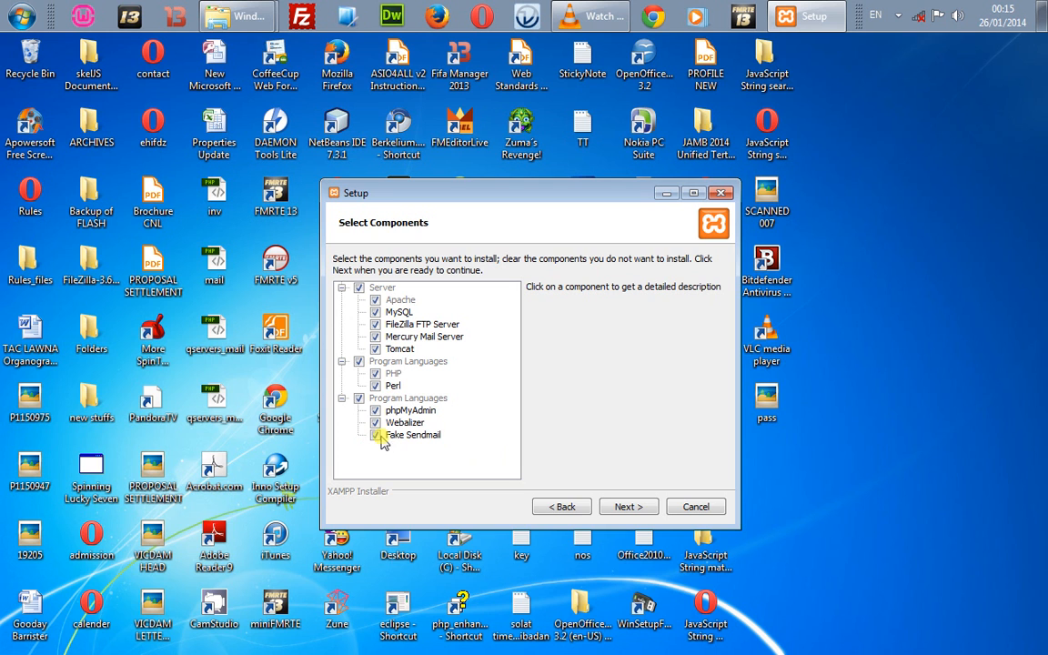
pyautogui.click(617, 510)
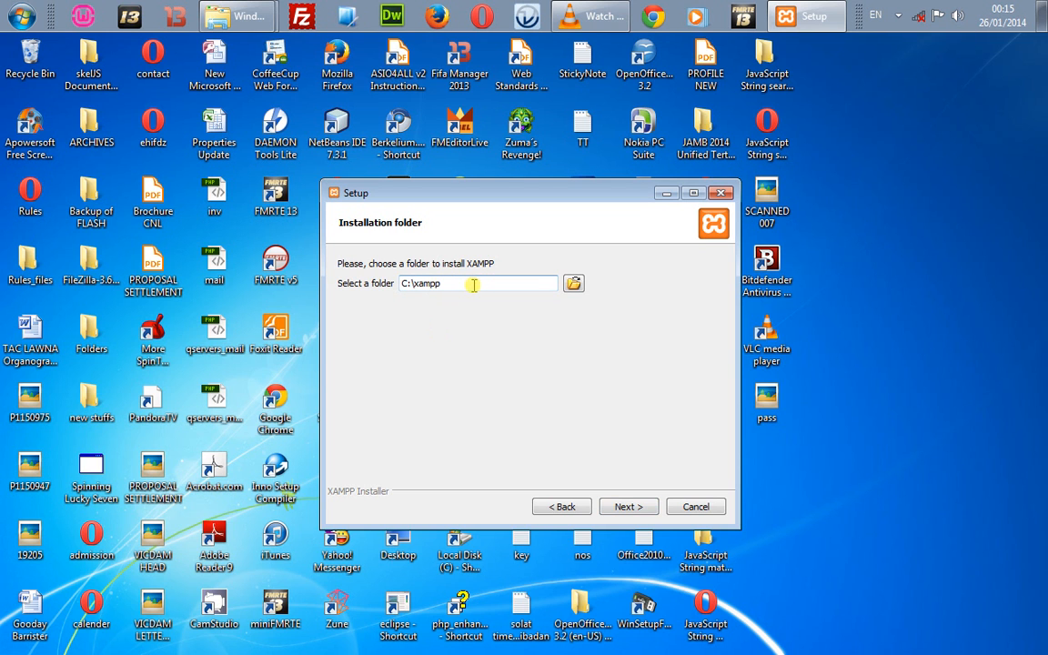
pyautogui.click(607, 506)
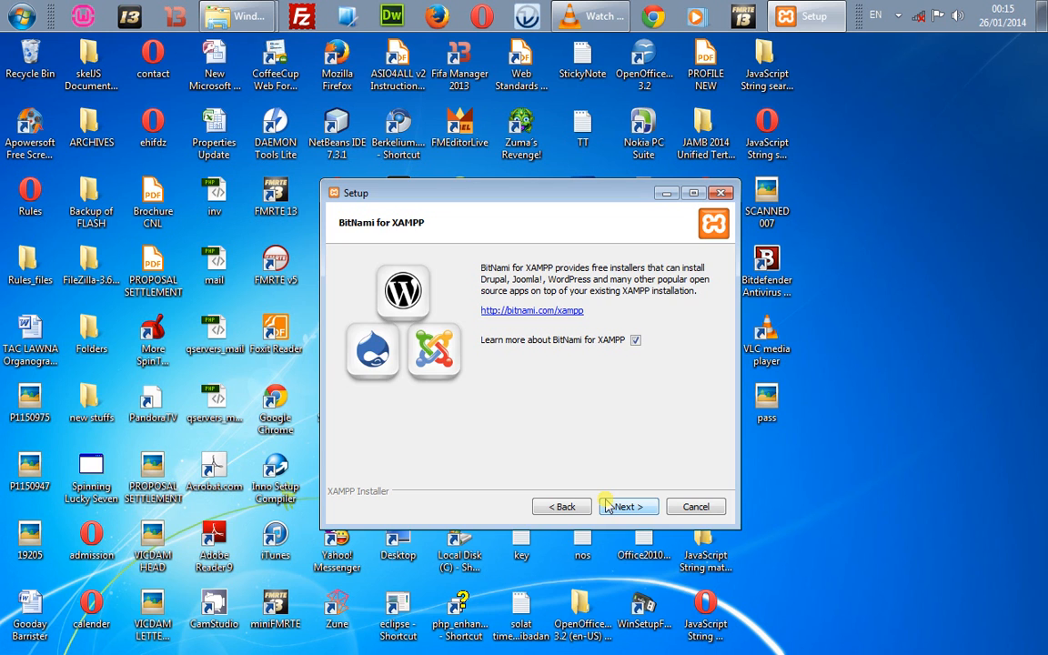
pyautogui.click(607, 506)
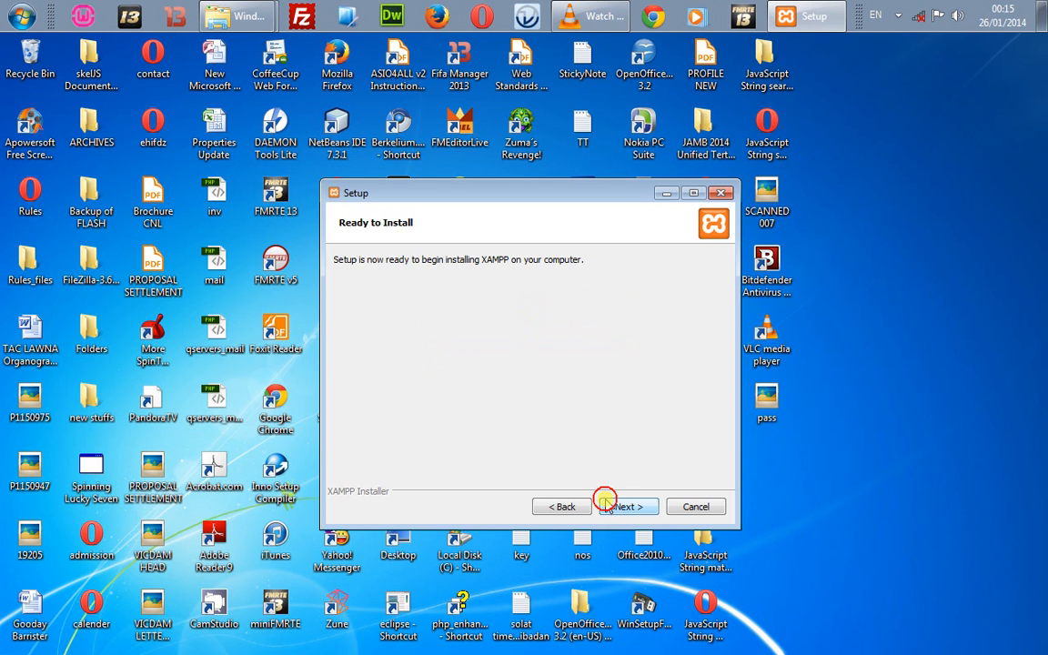
pyautogui.click(607, 506)
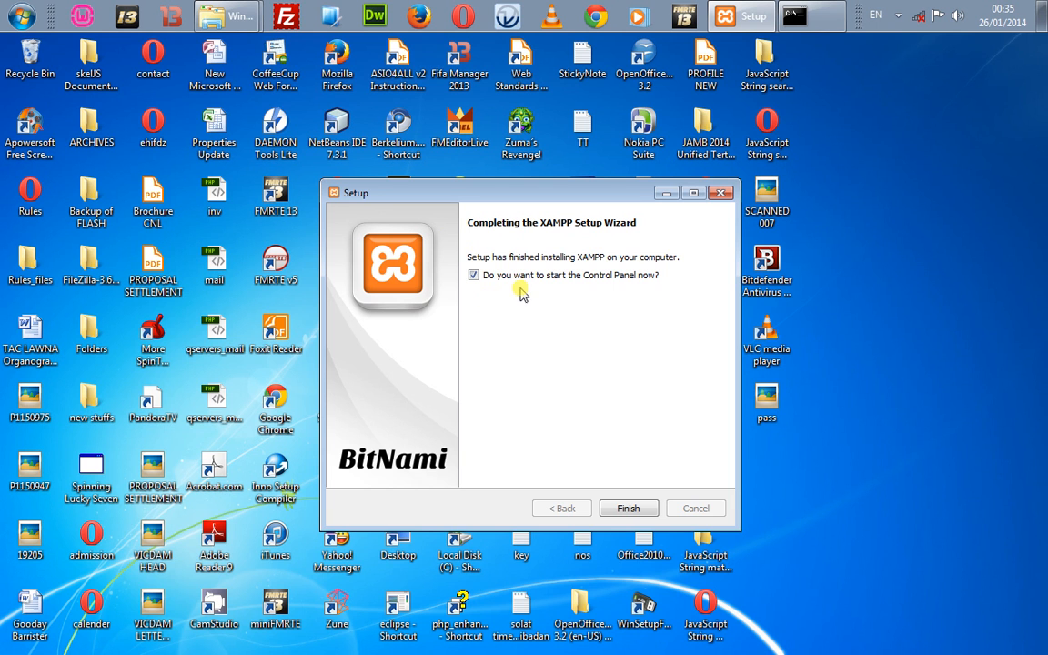
# Step: Finish the XAMPP setup wizard, minimize the command prompt, and bring up XAMPP Control Panel v3.2.1
pyautogui.click(628, 507)
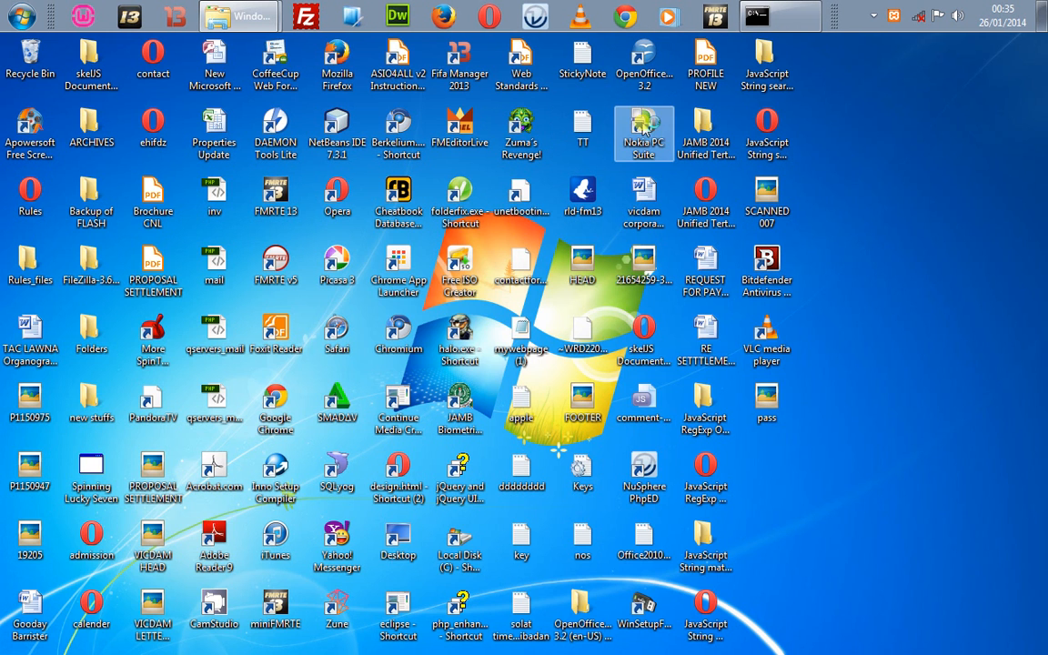
pyautogui.click(782, 20)
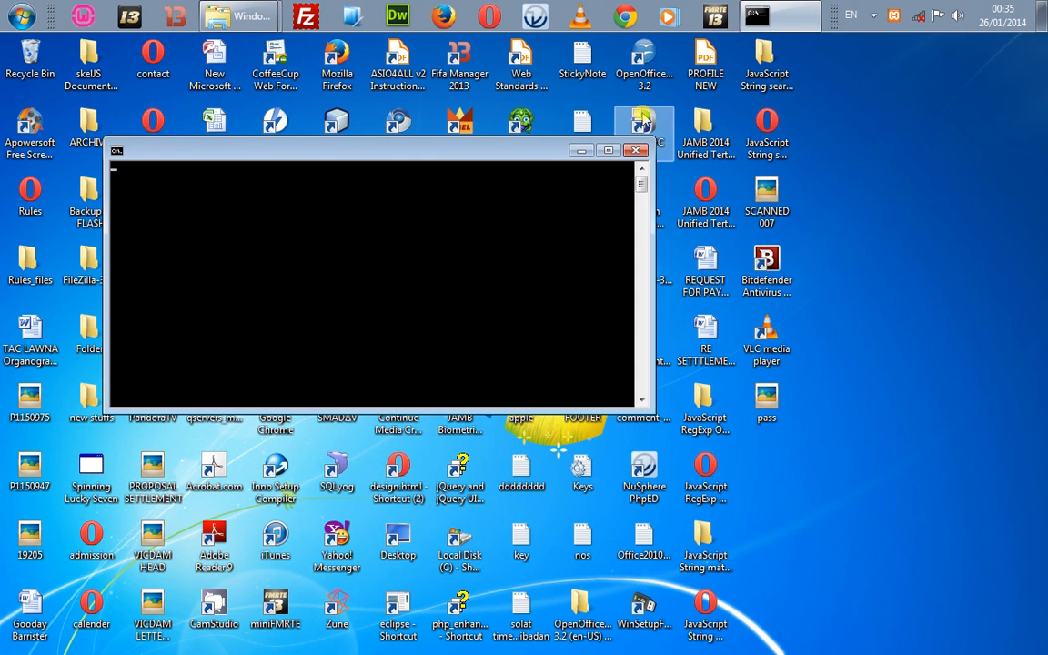
pyautogui.click(755, 25)
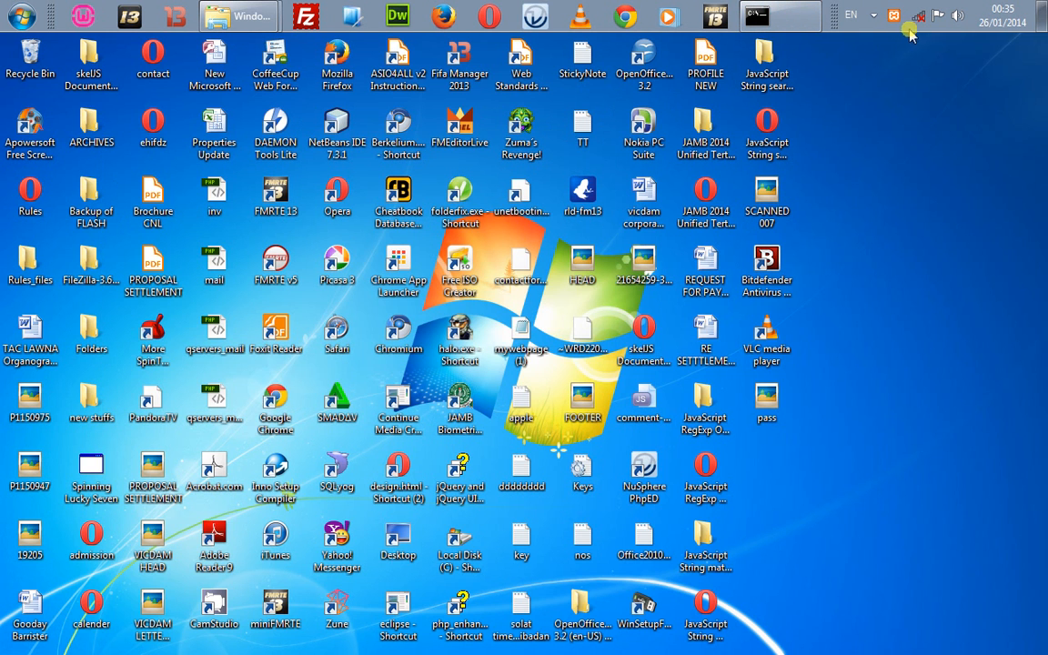
pyautogui.click(896, 17)
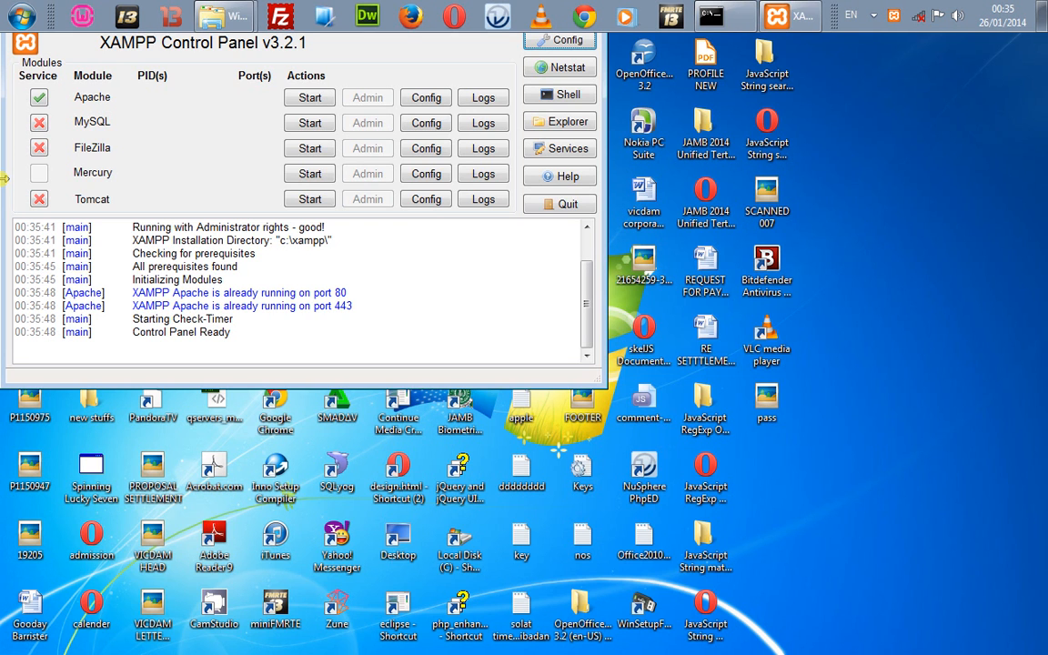
# Step: Install MySQL and FileZilla as Windows services, confirming each prompt
pyautogui.click(40, 127)
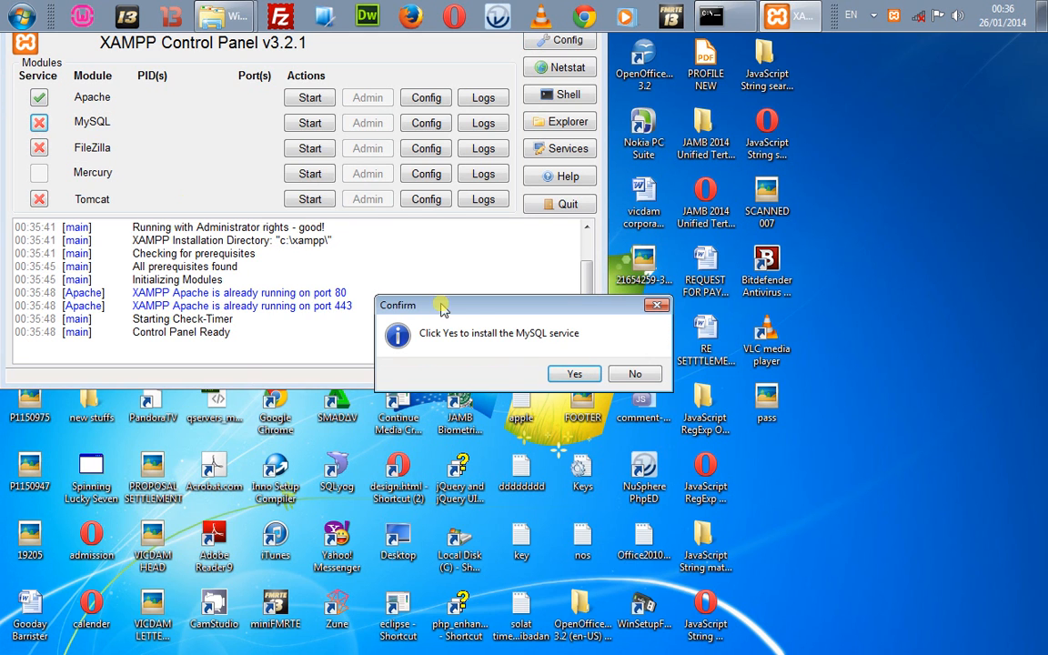
pyautogui.click(576, 376)
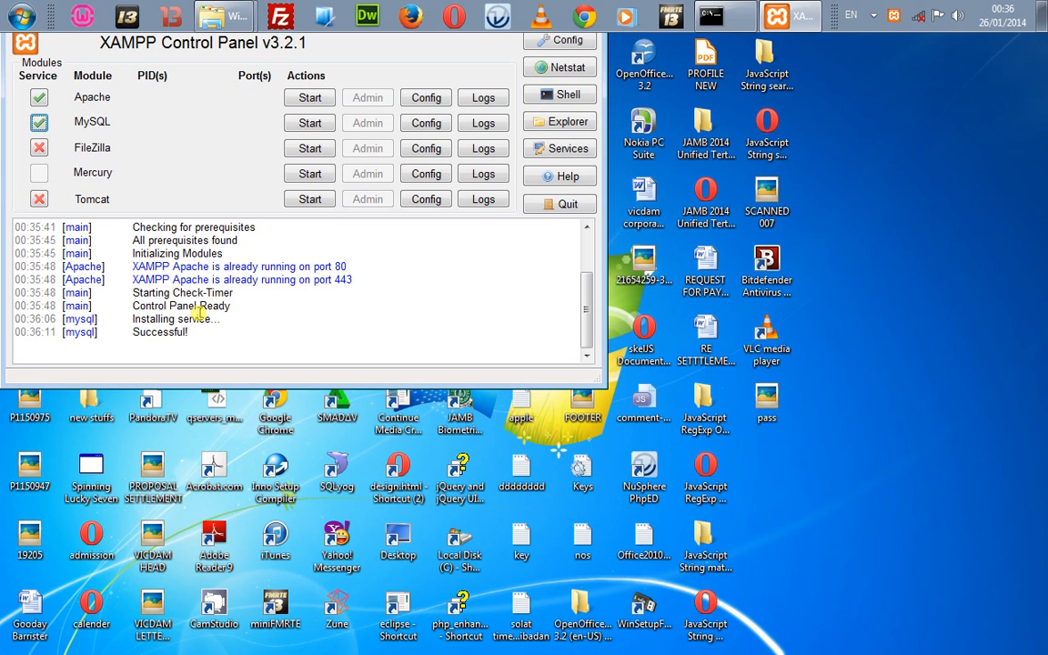
pyautogui.click(39, 150)
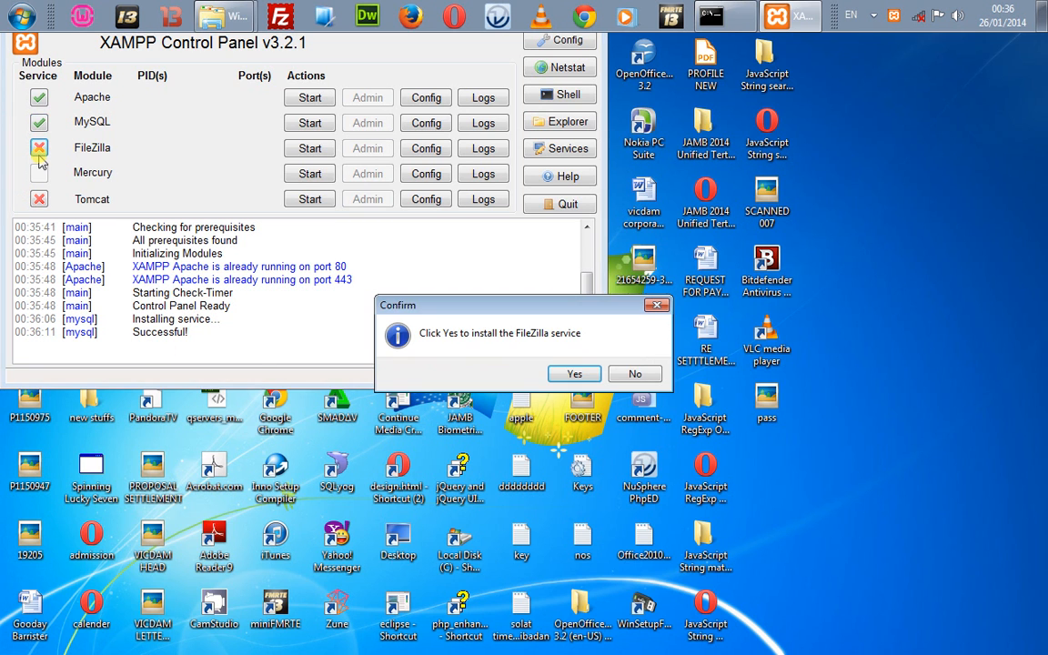
pyautogui.click(553, 372)
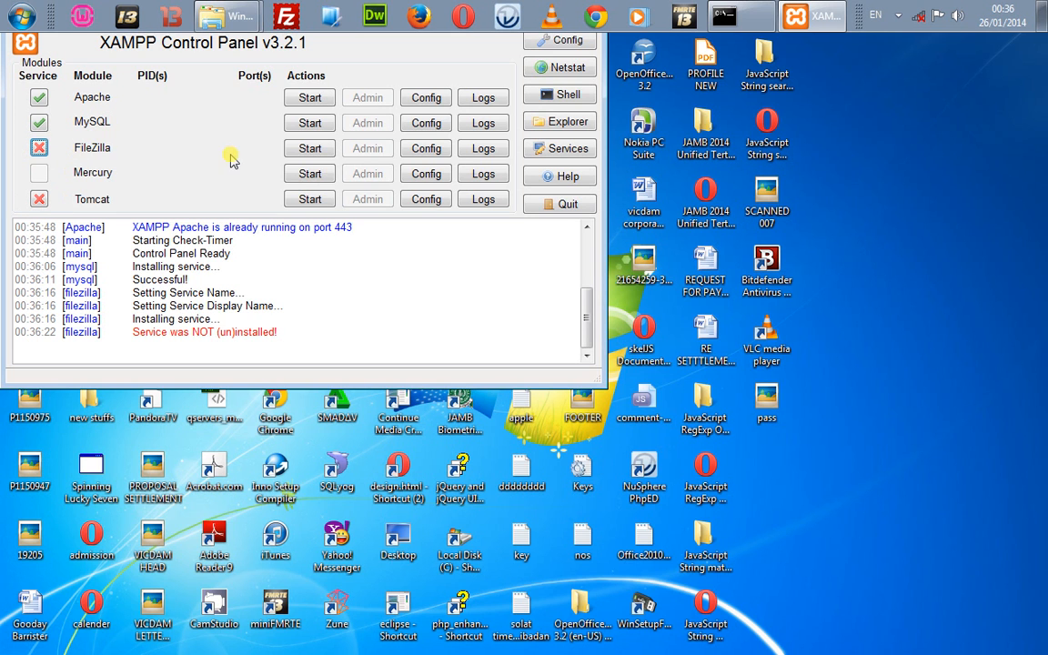
# Step: Try starting Apache, then bring up the Windows Services list from XAMPP
pyautogui.click(310, 99)
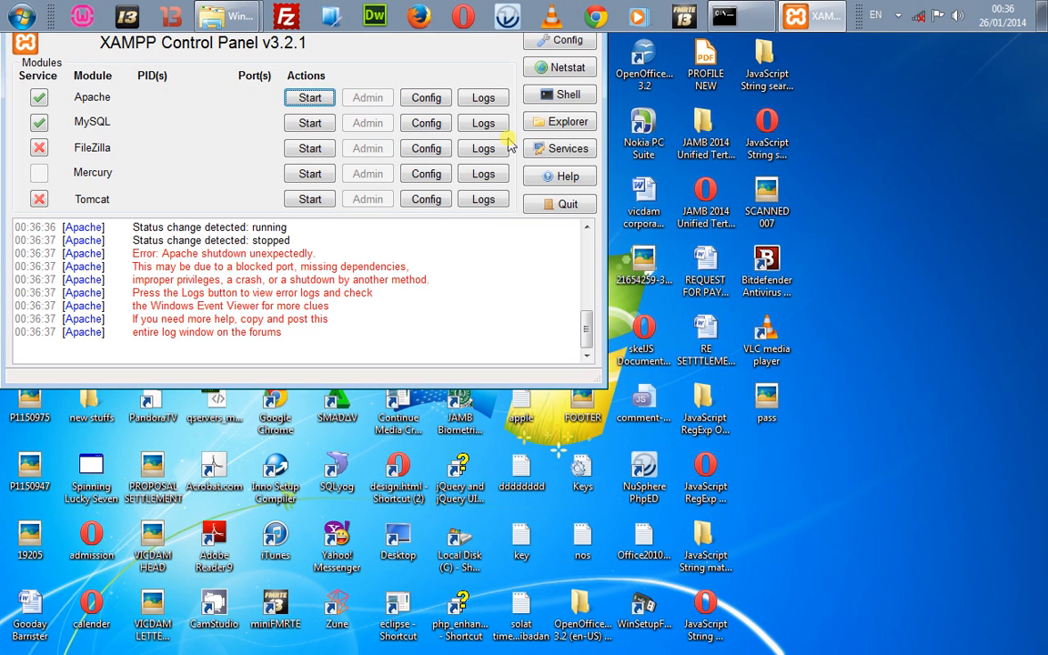
pyautogui.click(548, 150)
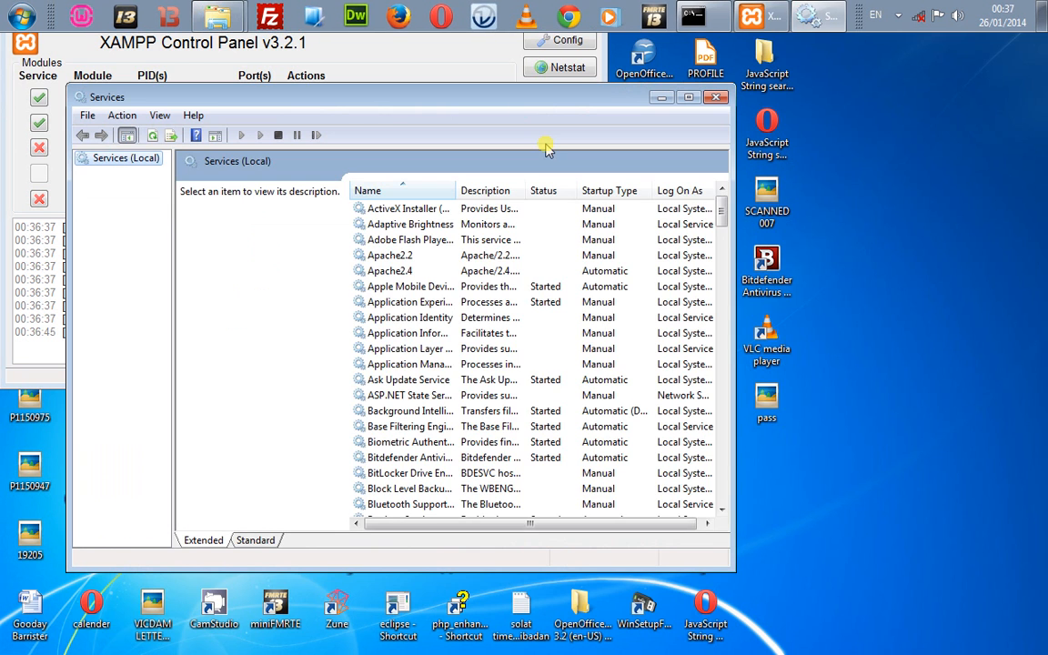
# Step: Inspect the Apache2.2, wampapache, XAMPP Service and Apache2.4 entries without running any action
pyautogui.click(414, 257)
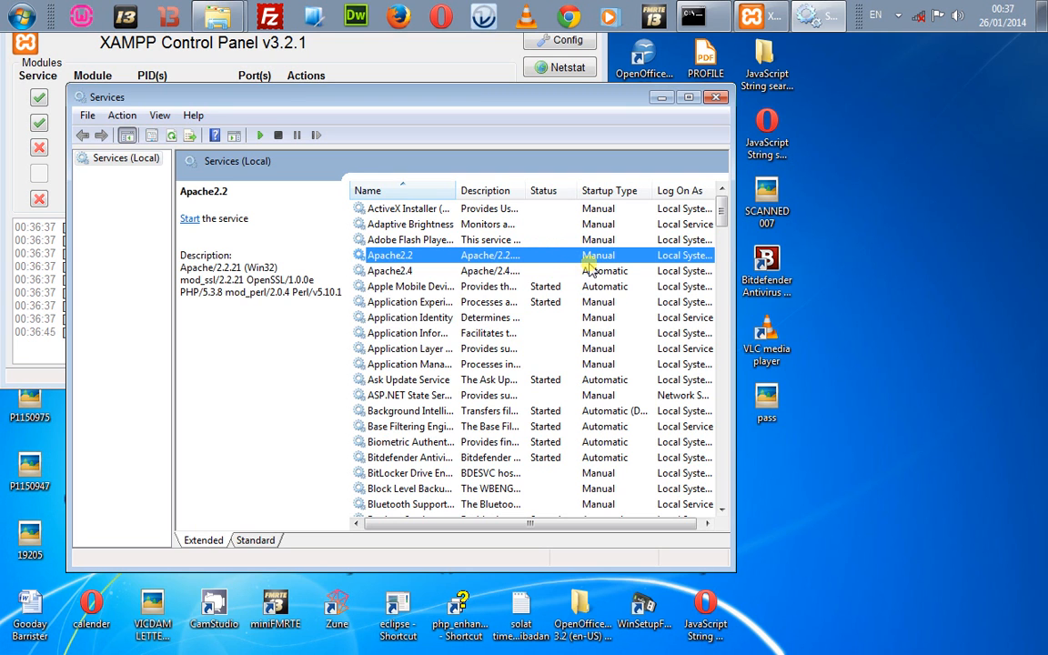
pyautogui.press('w')
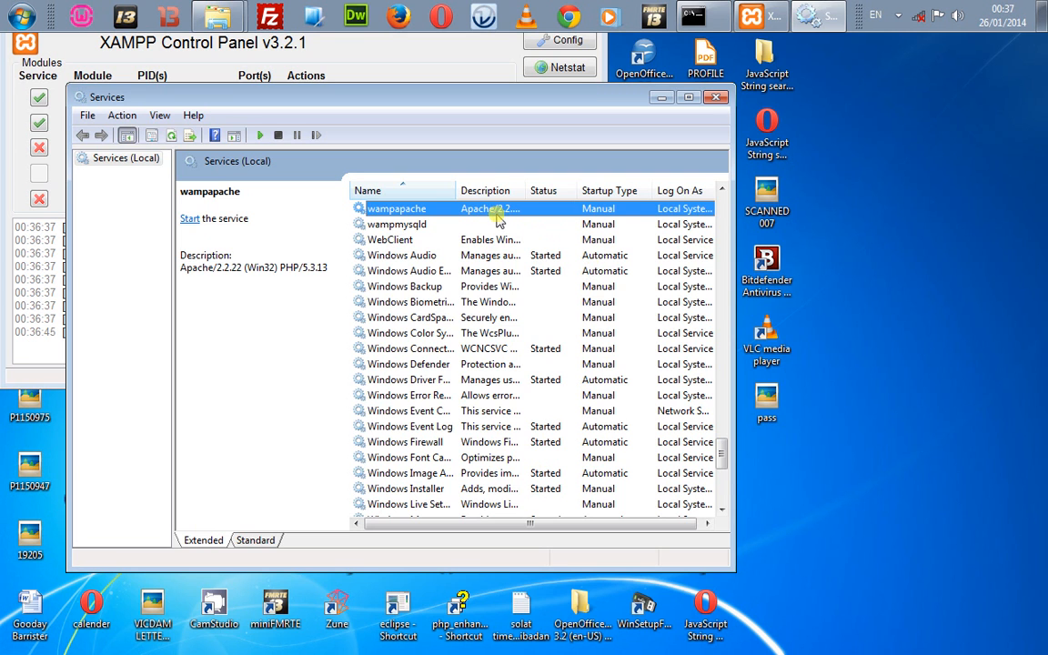
pyautogui.press('x')
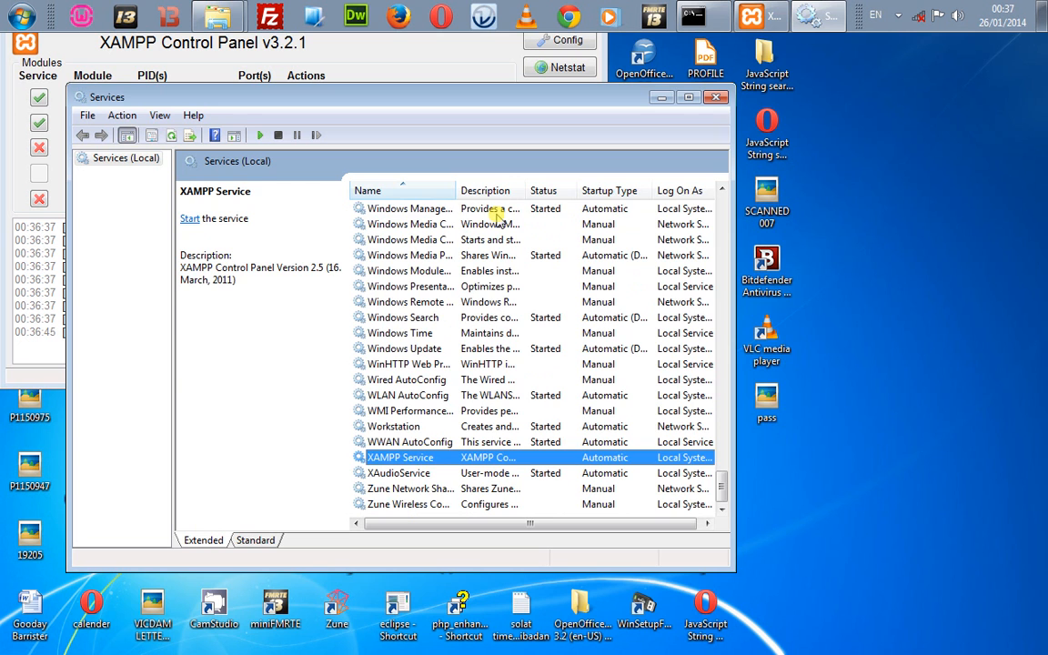
pyautogui.press('a')
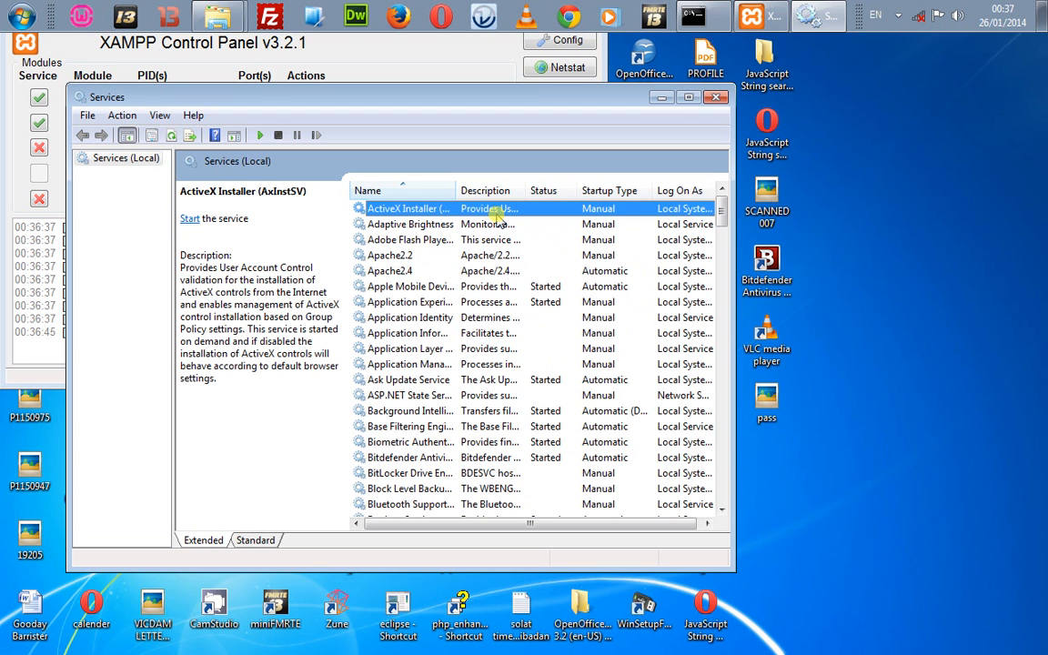
pyautogui.press('Down')
pyautogui.press('Down')
pyautogui.press('Down')
pyautogui.press('Down')
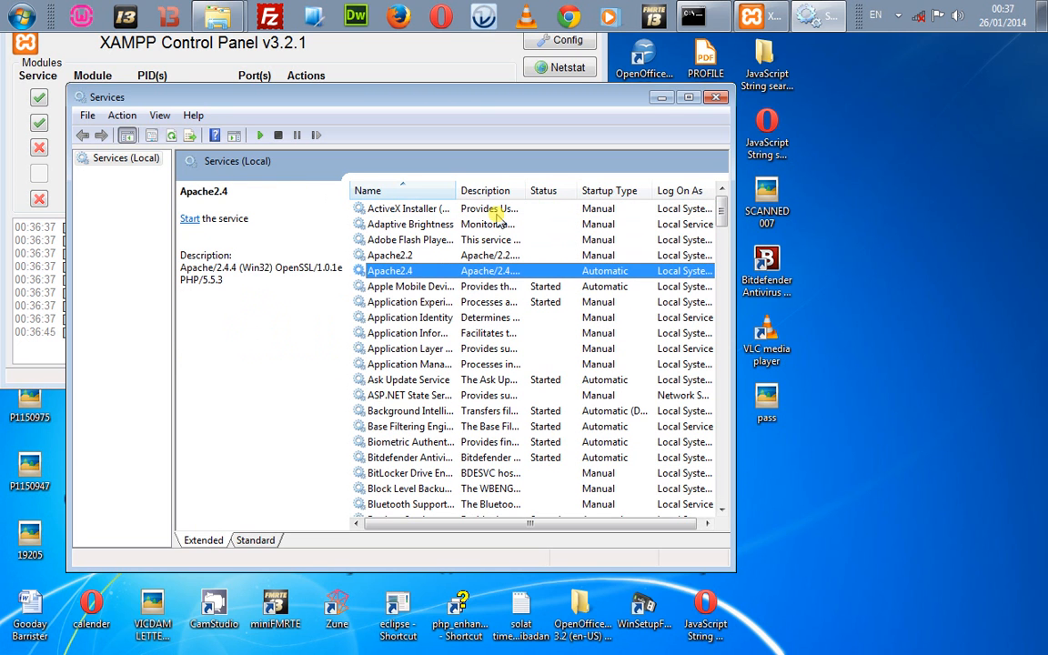
pyautogui.rightClick(457, 279)
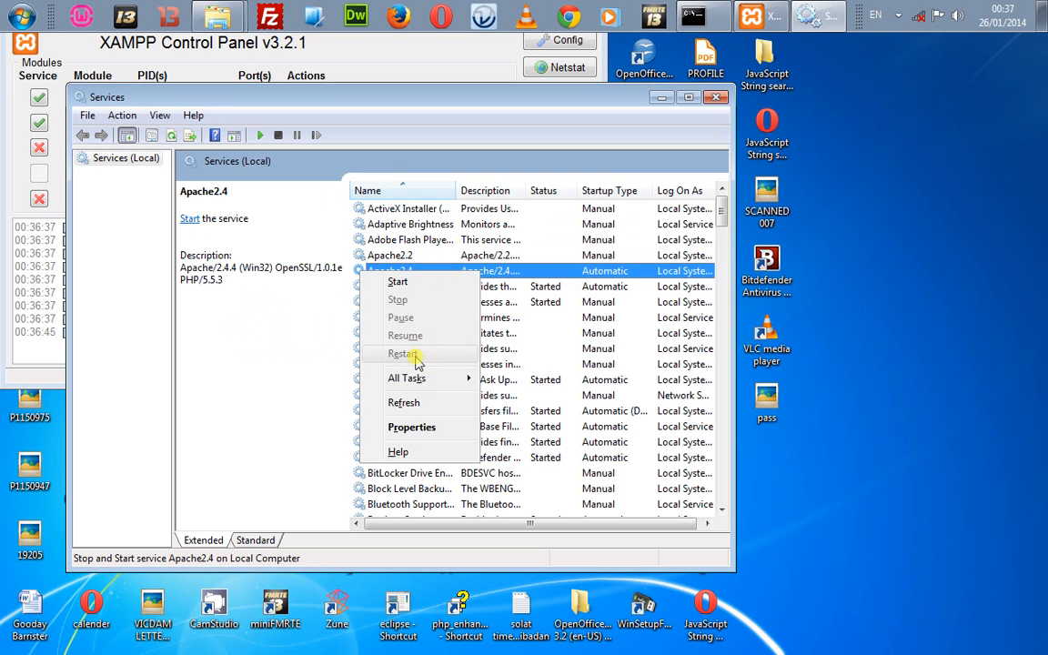
pyautogui.moveTo(417, 379)
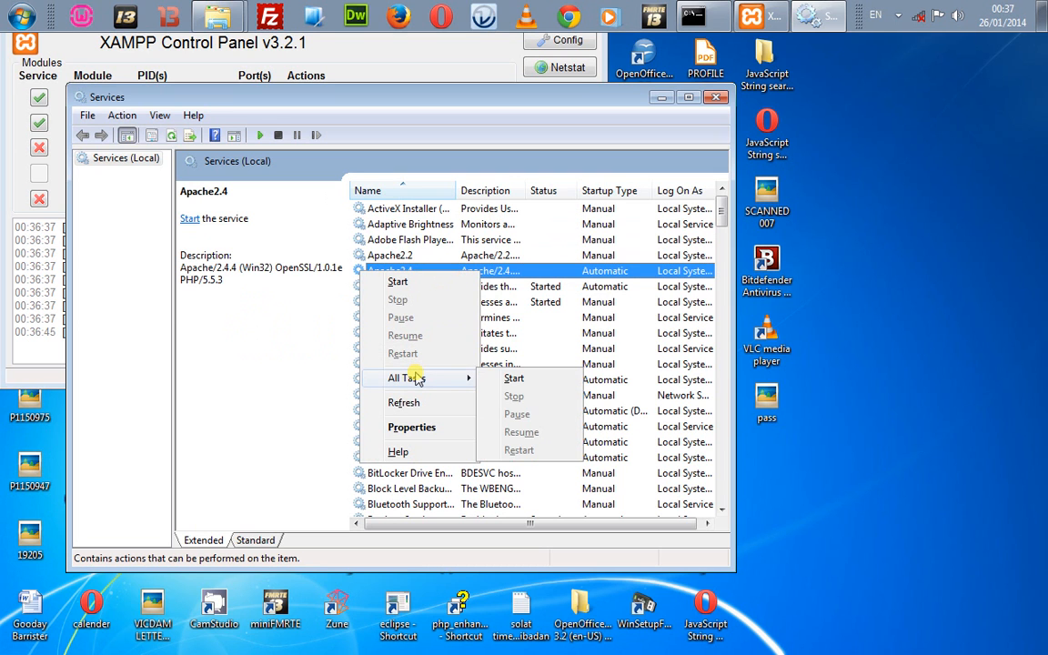
pyautogui.click(528, 272)
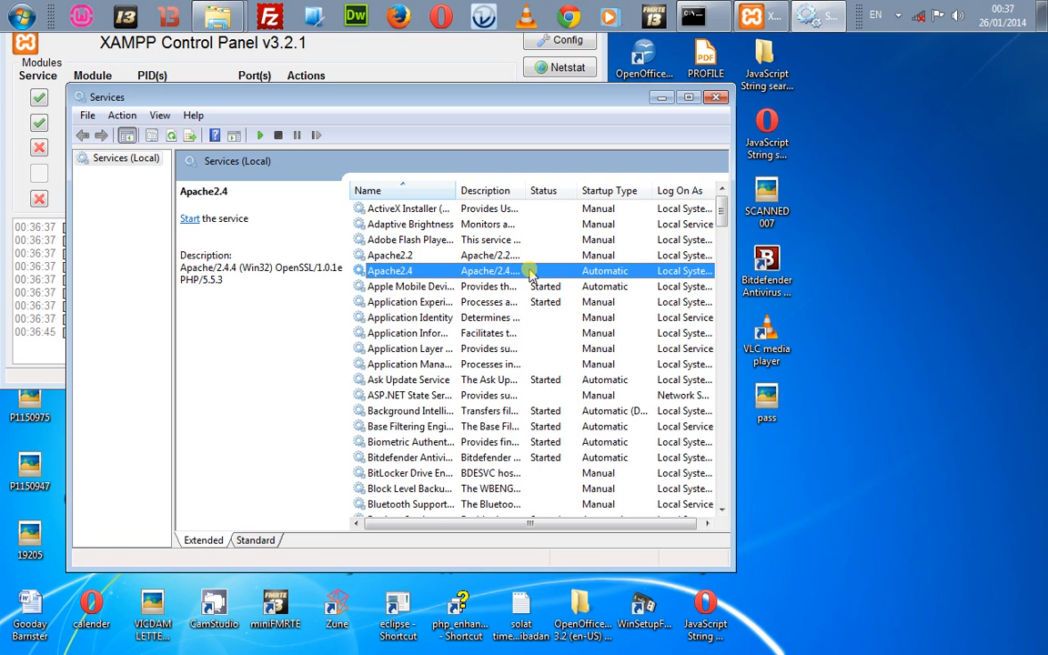
# Step: Scroll the services list sideways and revisit the Apache2.2 and wampapache entries
pyautogui.hscroll(1, 531, 275)
pyautogui.hscroll(-1, 531, 274)
pyautogui.hscroll(1, 530, 275)
pyautogui.press('Up')
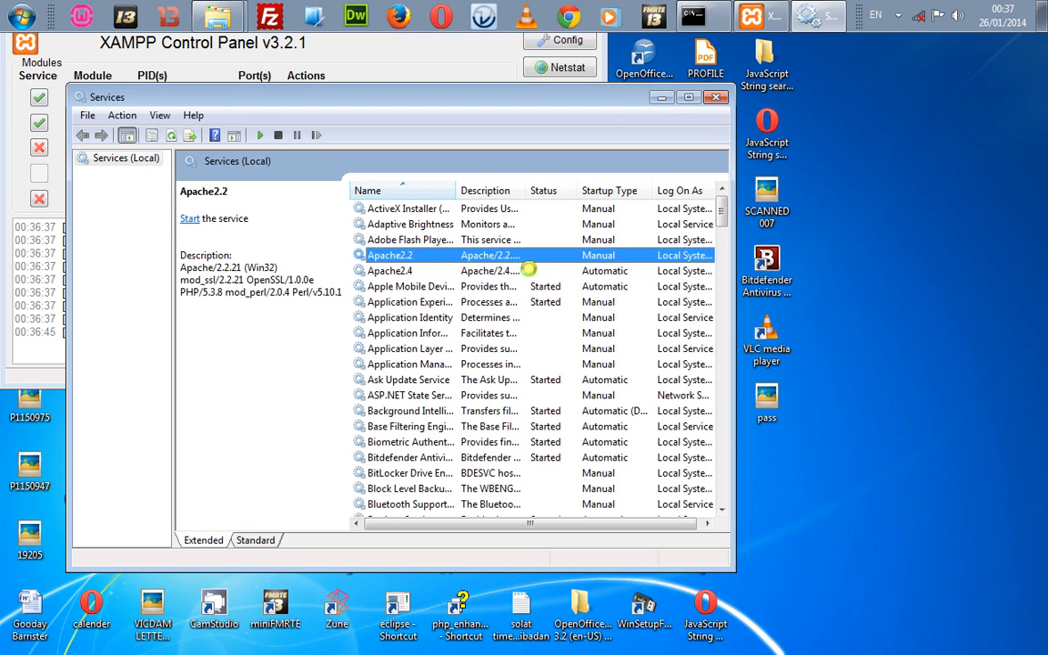
pyautogui.press('Up')
pyautogui.press('Down')
pyautogui.press('w')
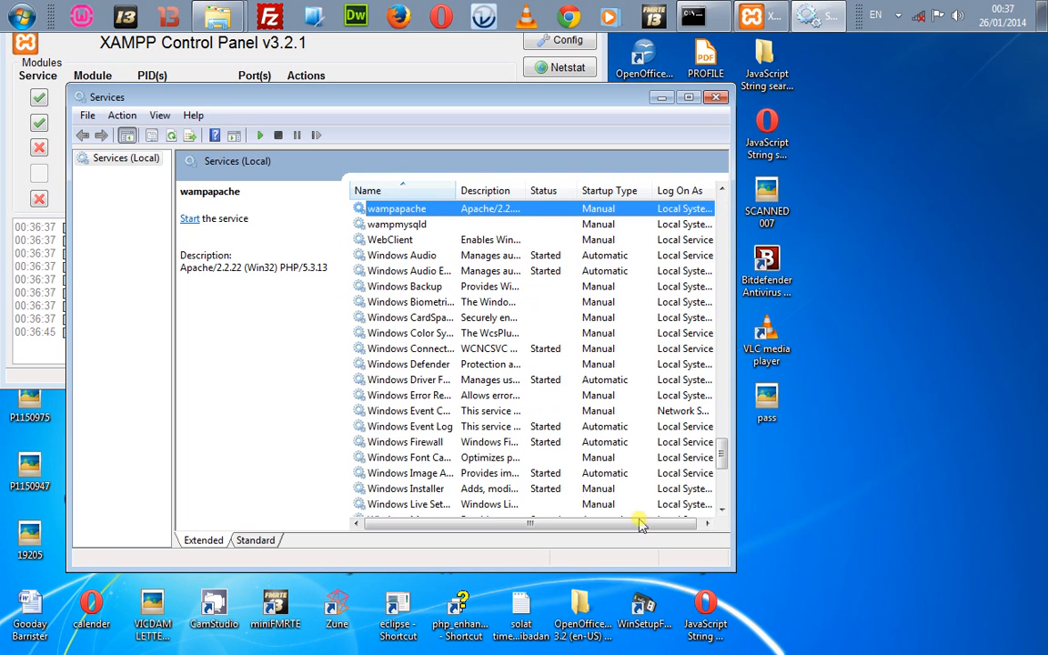
pyautogui.moveTo(637, 527); pyautogui.dragTo(515, 487)
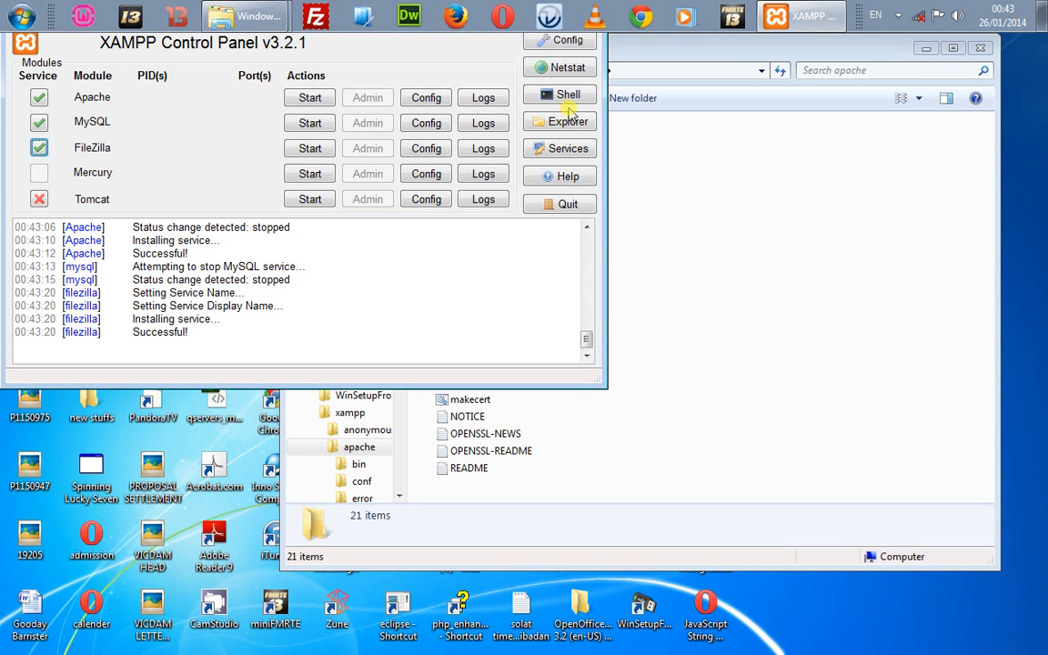
# Step: Reopen Services and compare disabled Apache2.2 with not-started Apache2.4, then return to XAMPP
pyautogui.click(542, 153)
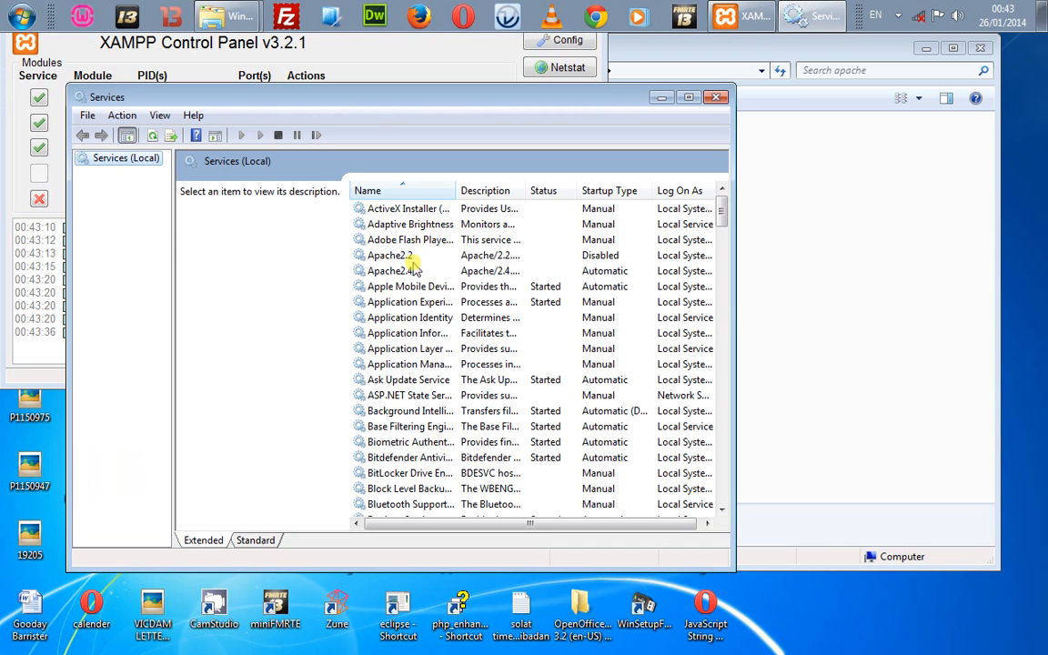
pyautogui.click(411, 255)
pyautogui.click(404, 271)
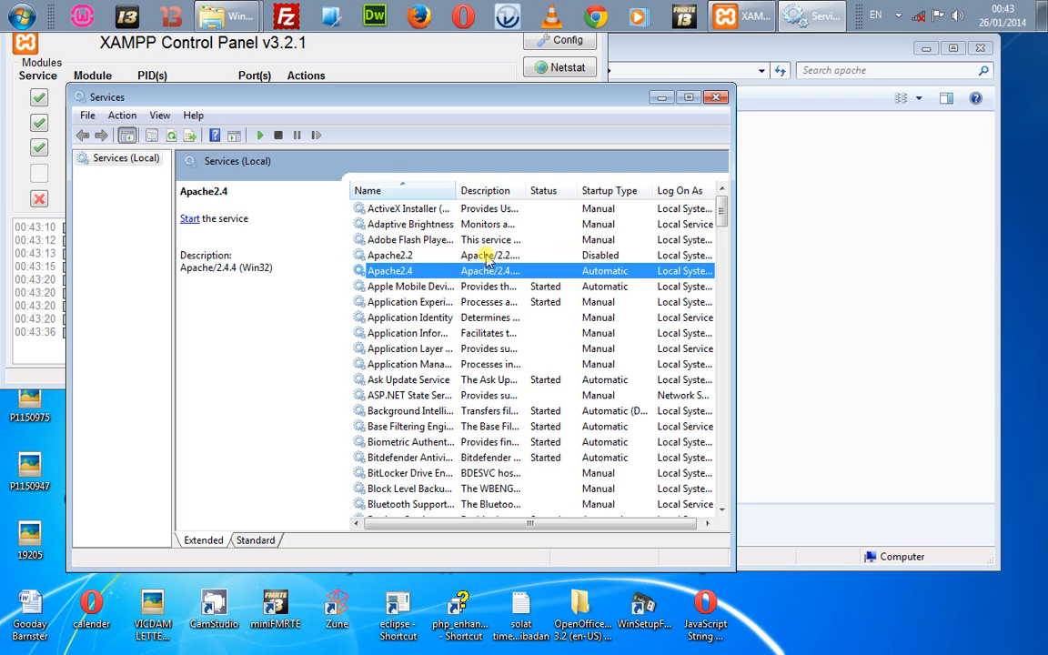
pyautogui.click(401, 257)
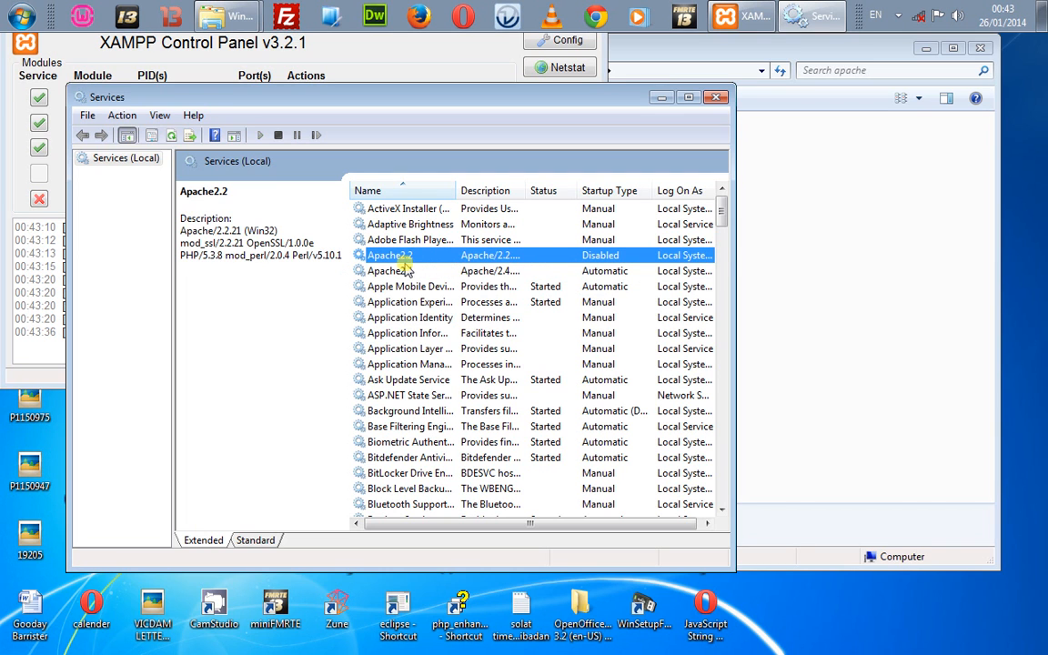
pyautogui.click(406, 270)
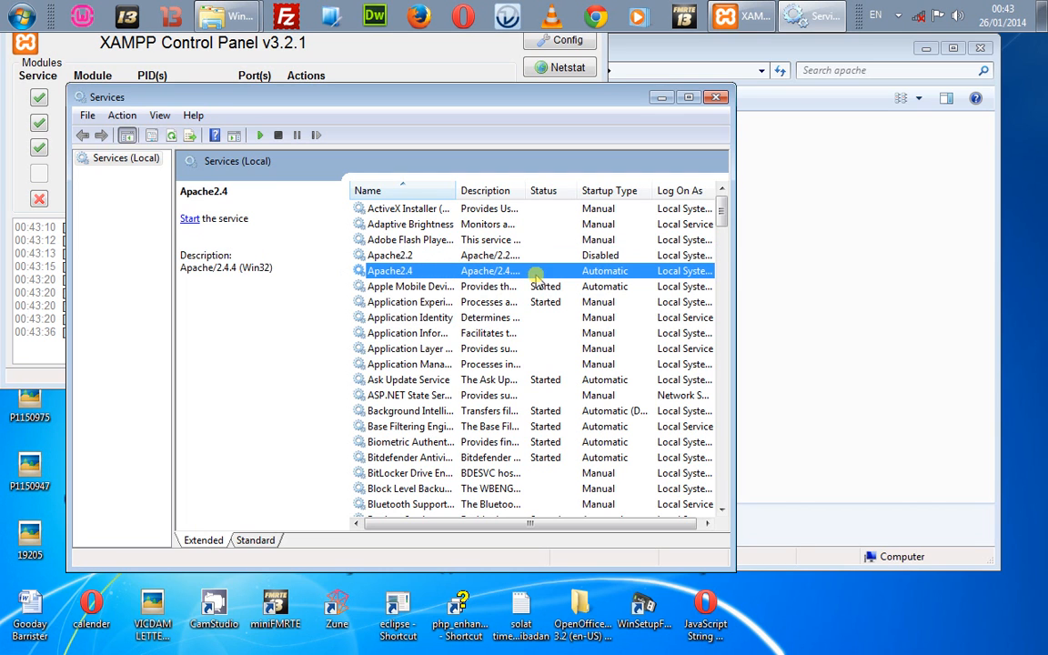
pyautogui.click(605, 255)
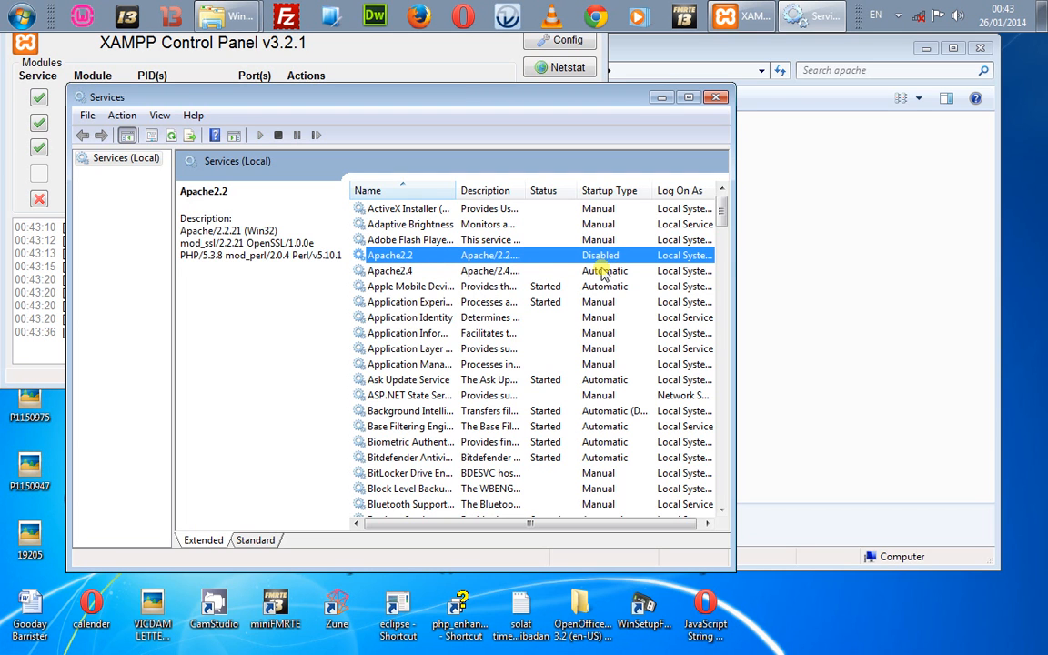
pyautogui.click(601, 272)
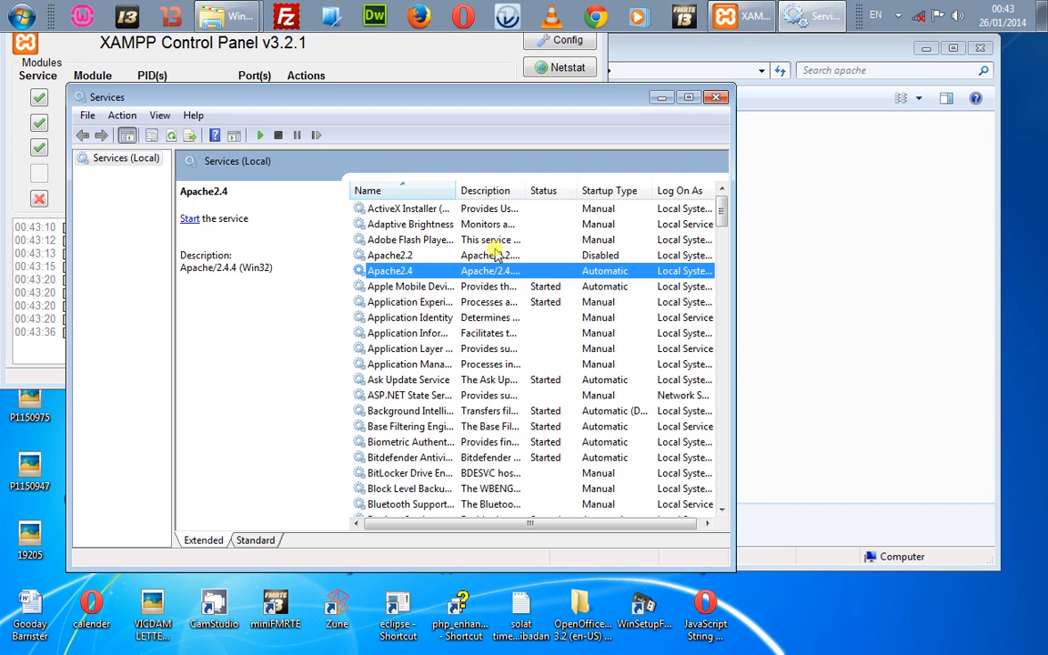
pyautogui.click(437, 82)
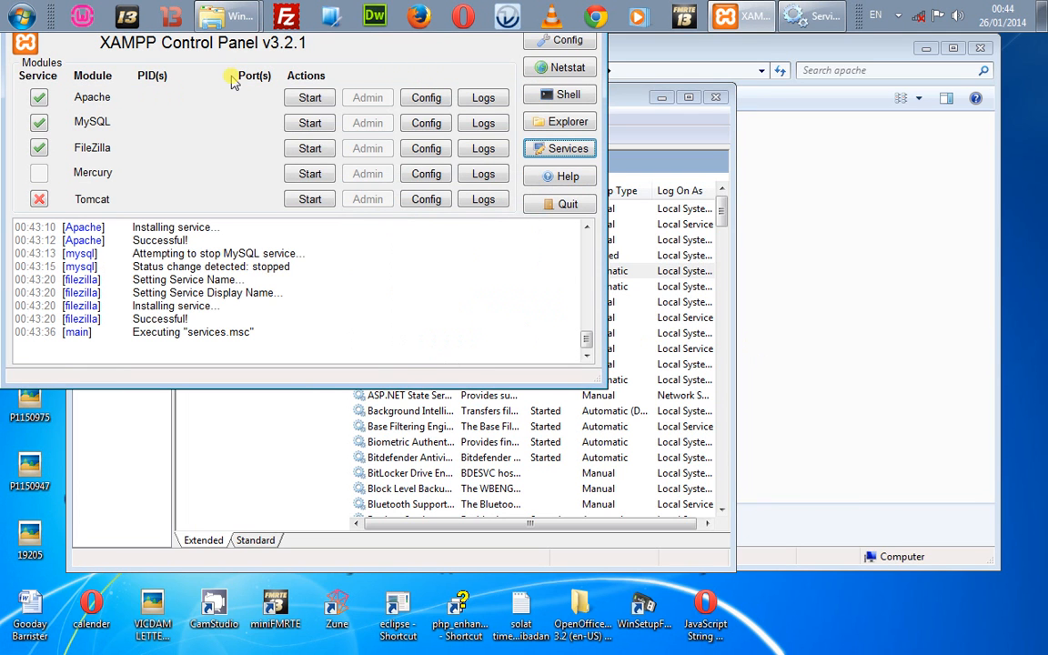
# Step: Close the apache folder and Services windows, then start Apache and MySQL
pyautogui.click(773, 274)
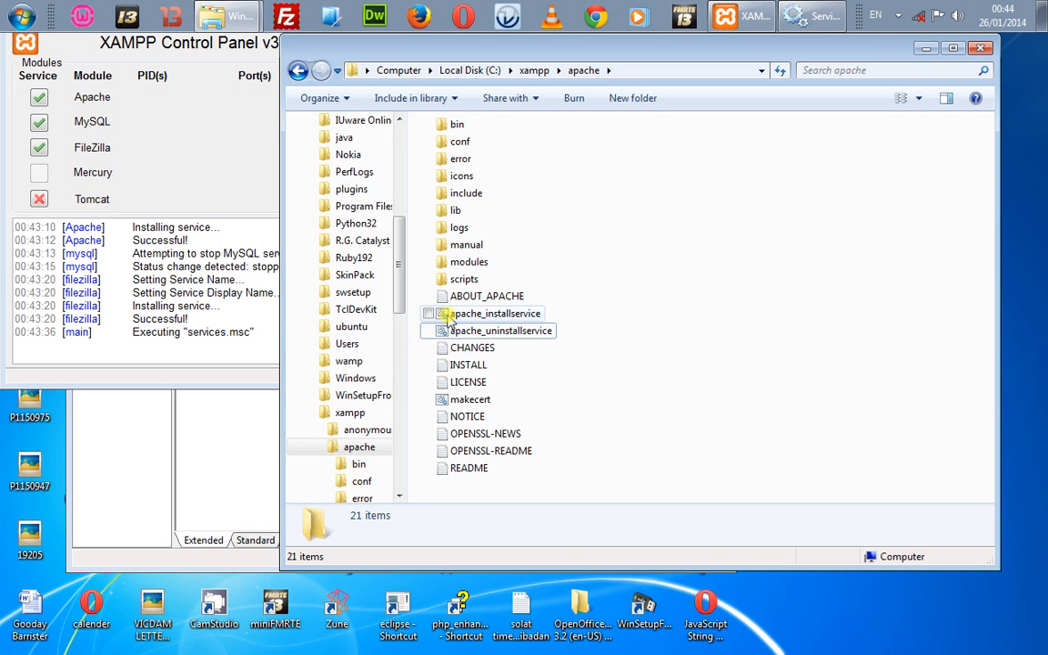
pyautogui.click(199, 202)
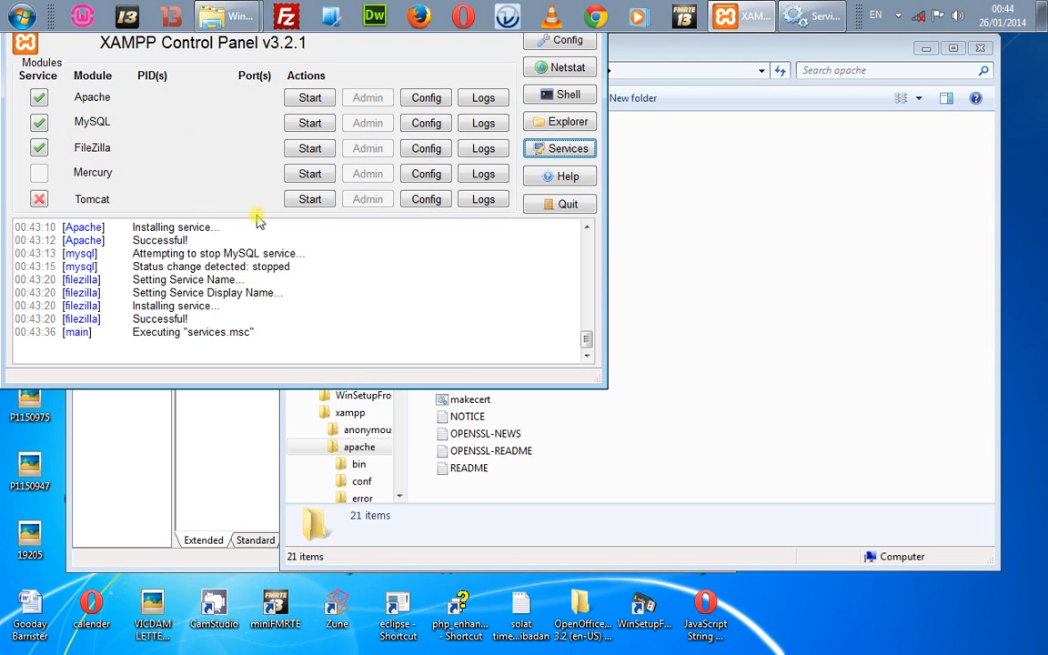
pyautogui.click(980, 48)
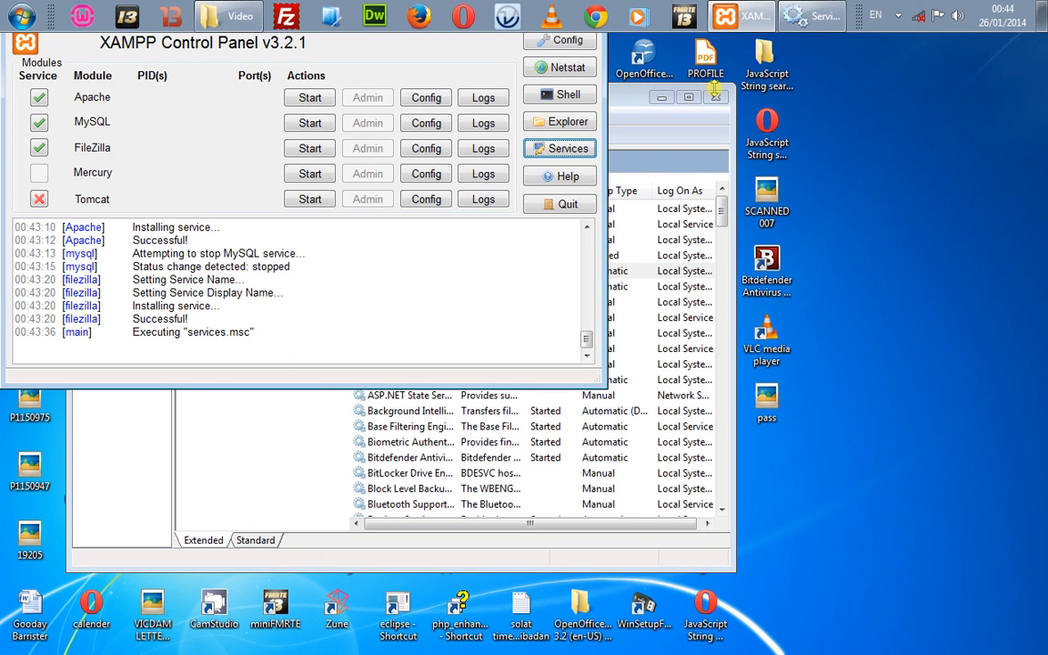
pyautogui.click(716, 95)
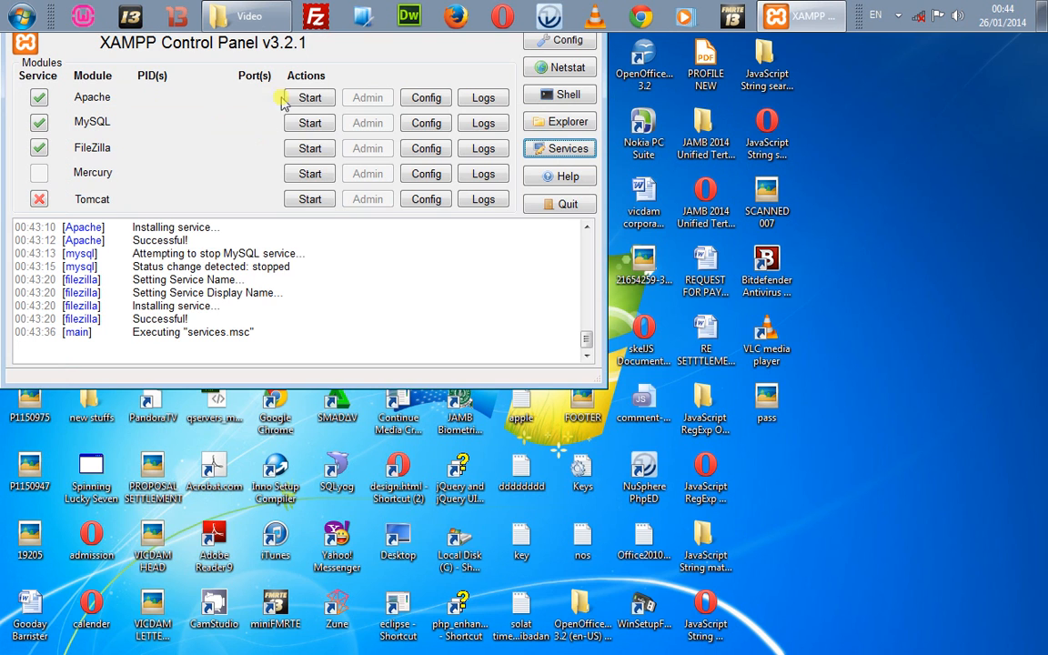
pyautogui.click(300, 98)
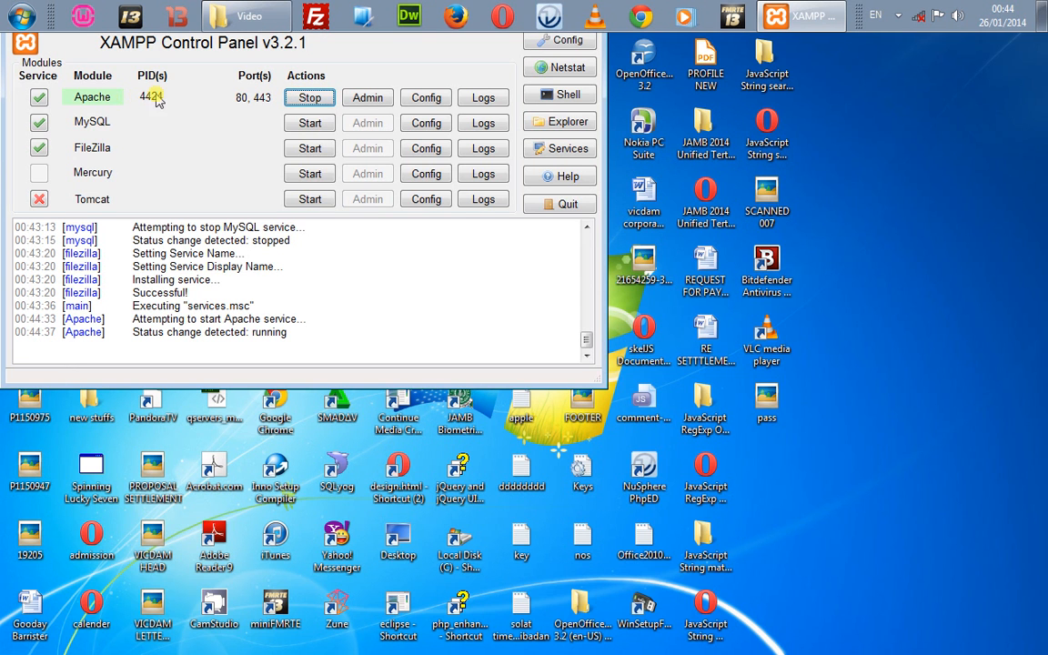
pyautogui.click(320, 126)
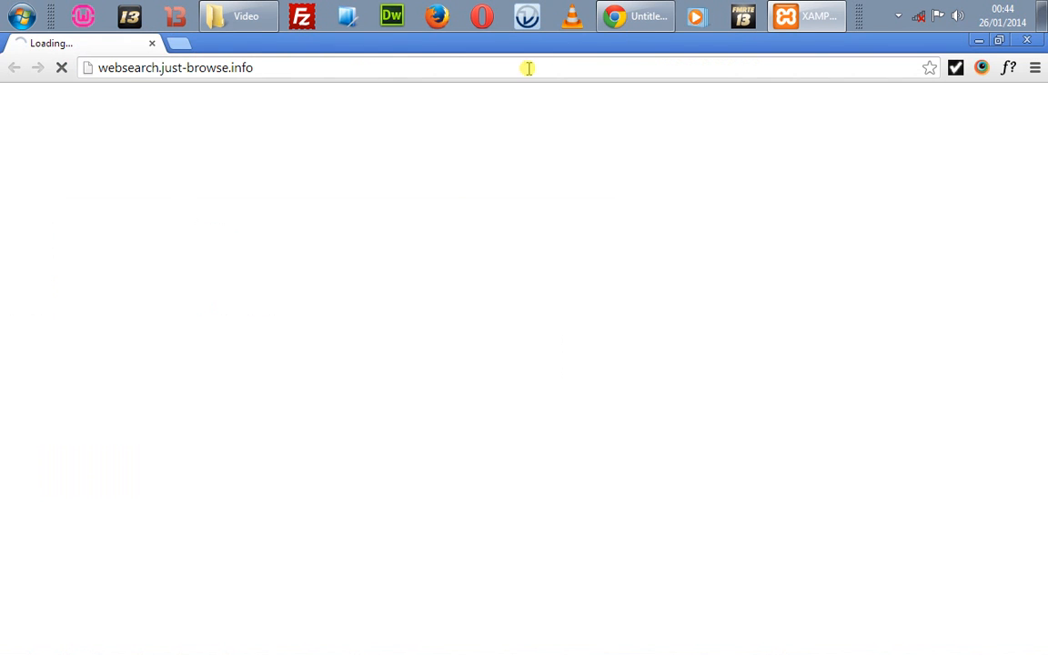
# Step: Load localhost in Chrome, choose English on the XAMPP splash page, and go to phpMyAdmin
pyautogui.click(528, 69)
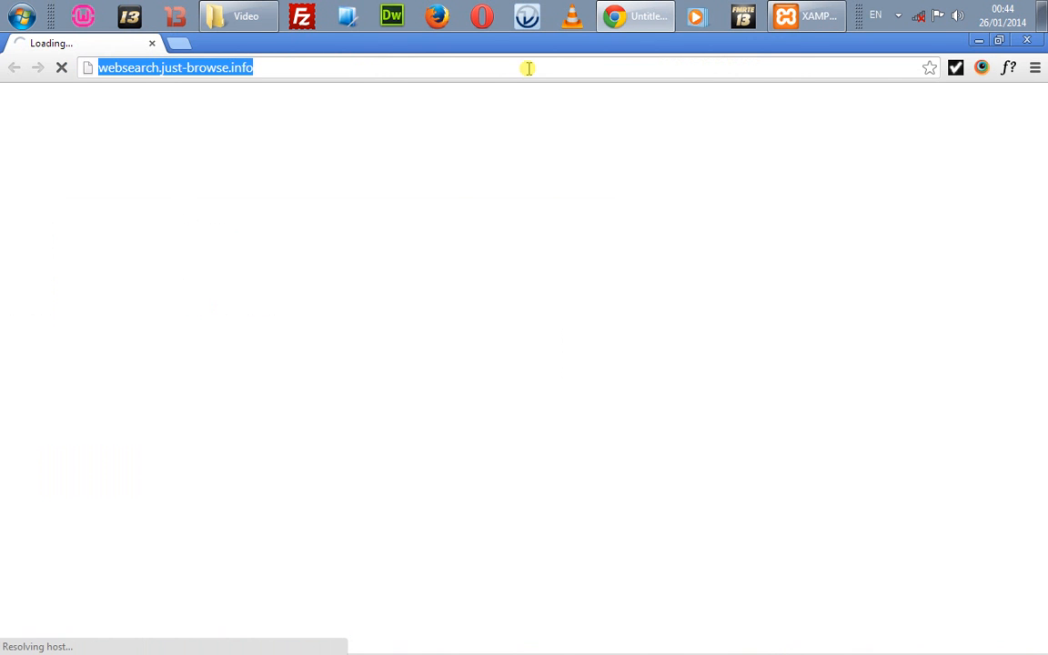
pyautogui.write('l')
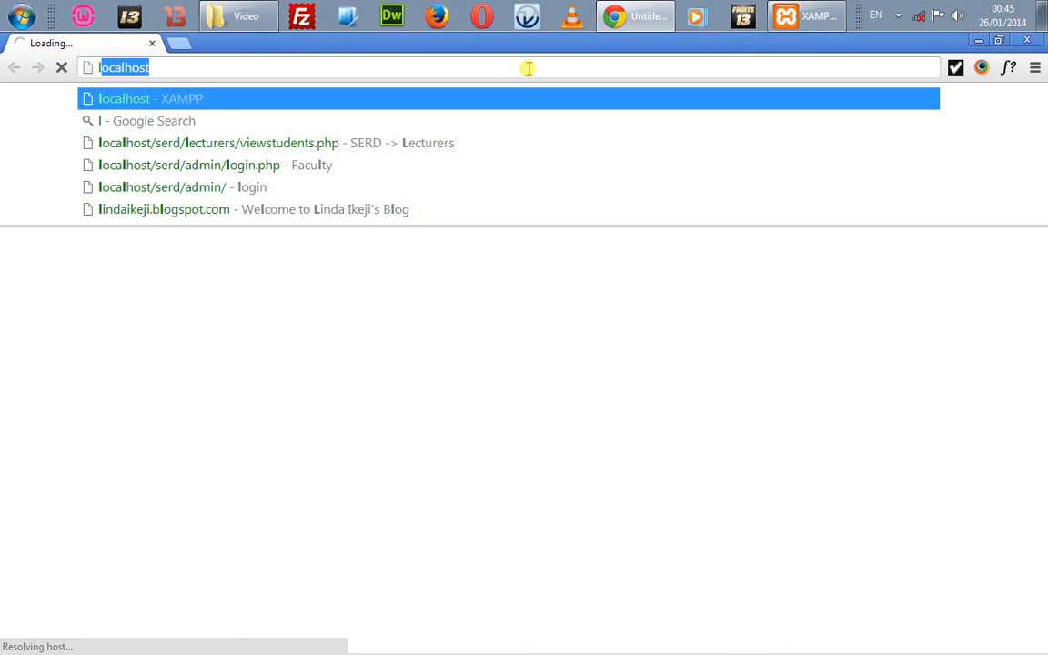
pyautogui.write('ocalh')
pyautogui.write('ost')
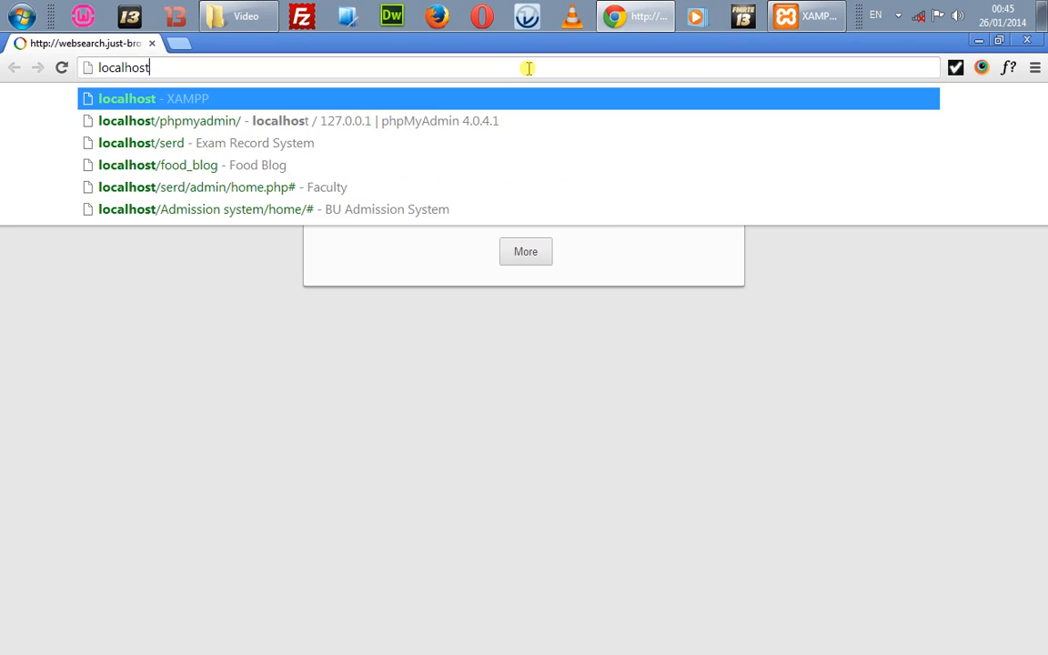
pyautogui.press('Return')
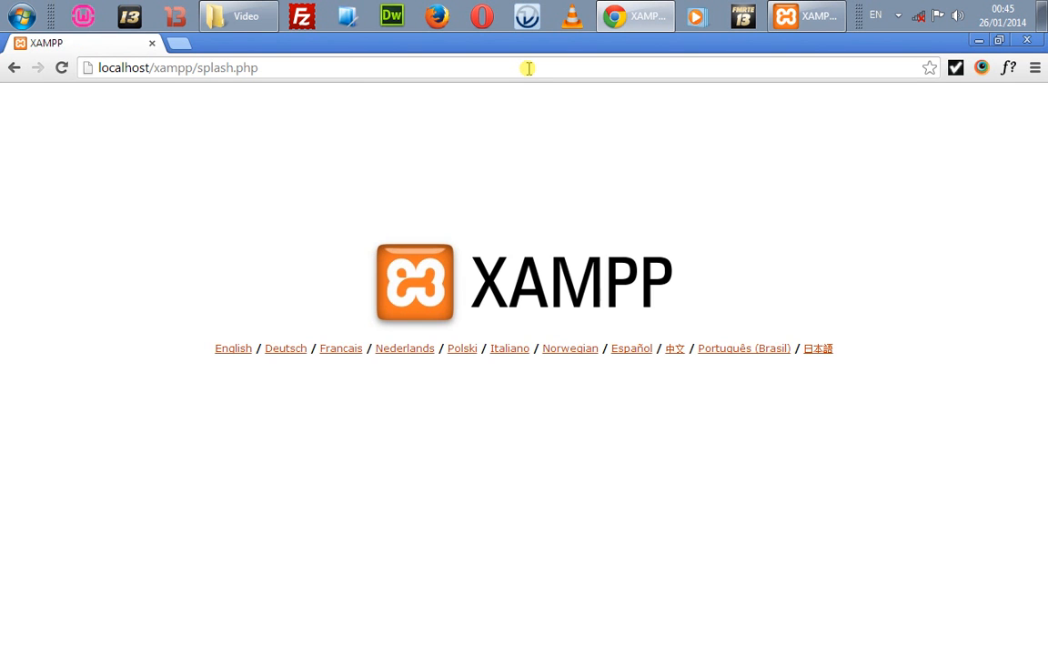
pyautogui.click(240, 356)
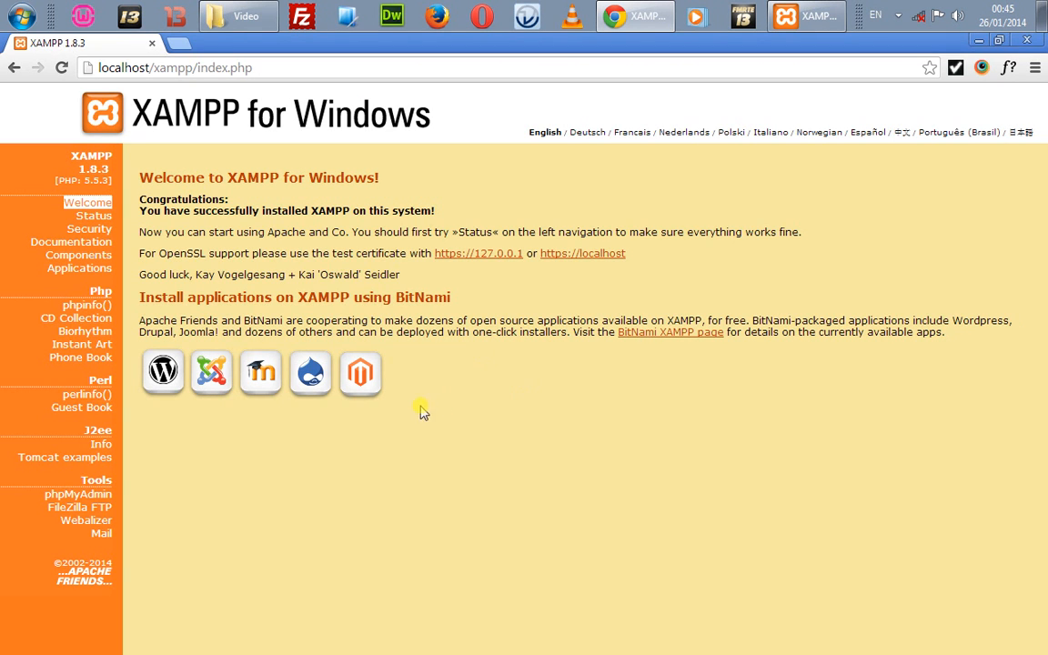
pyautogui.click(100, 497)
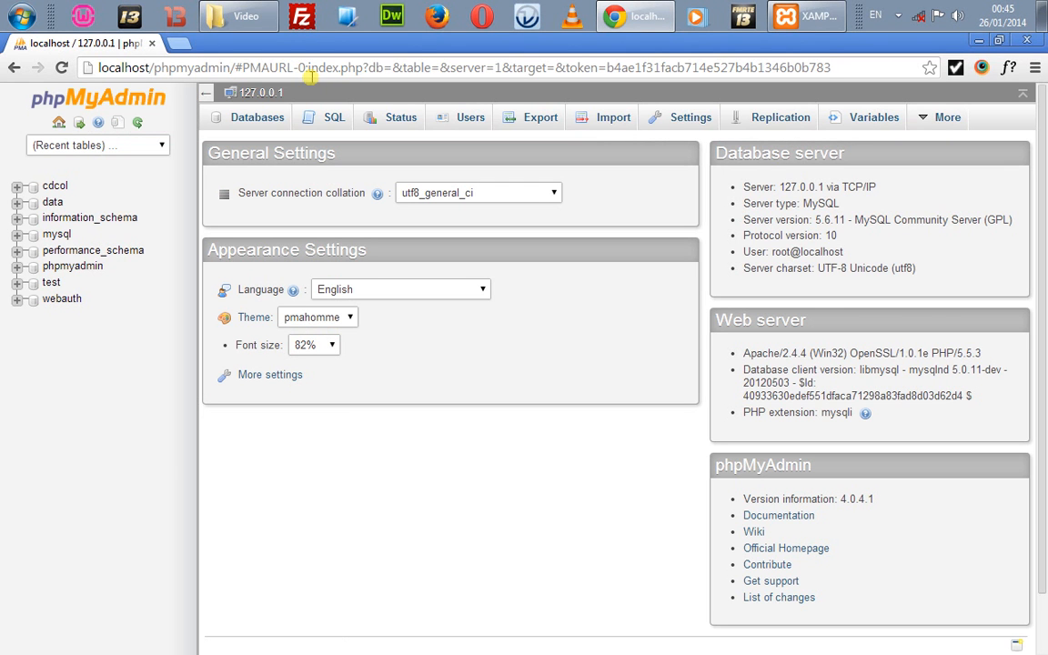
# Step: Reload localhost/phpmyadmin in the address bar, then bring up the Windows Run dialog
pyautogui.click(309, 73)
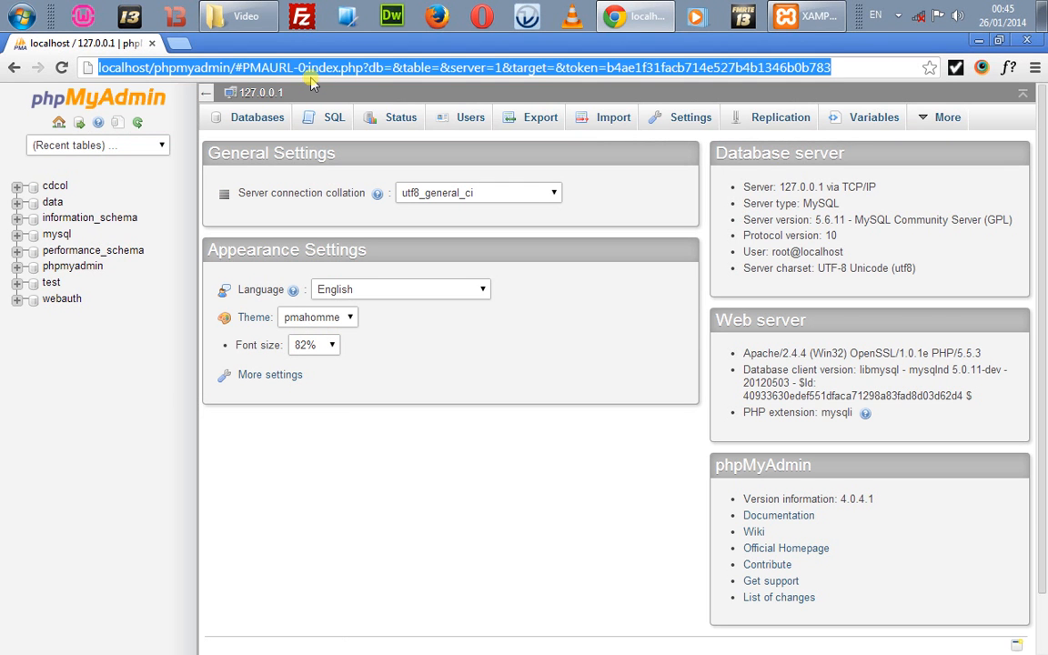
pyautogui.write('local')
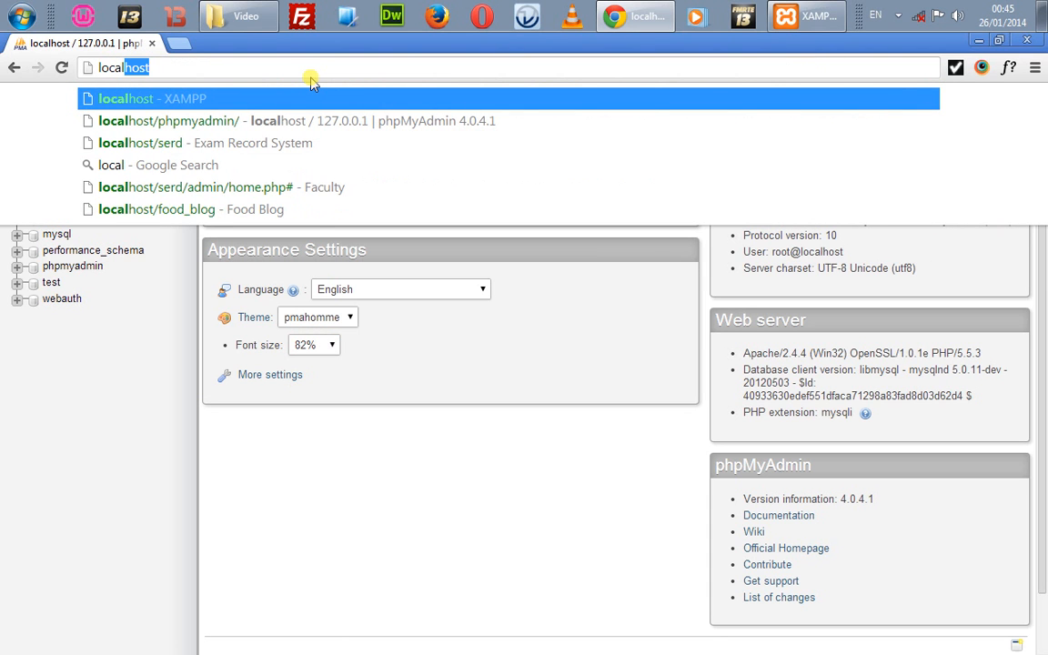
pyautogui.write('host')
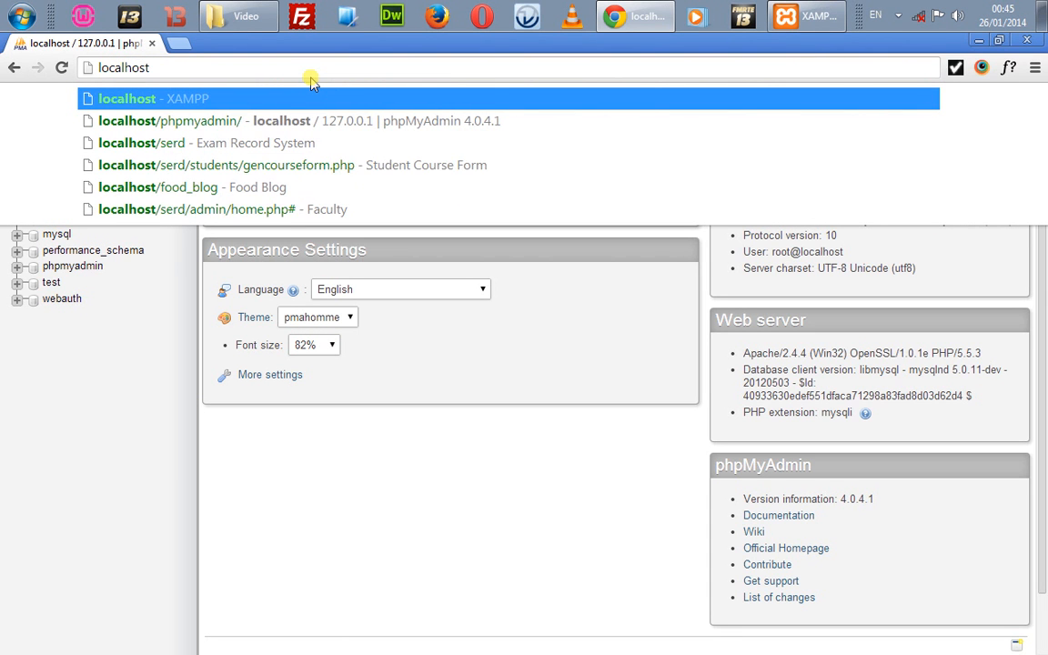
pyautogui.write('/php')
pyautogui.press('Return')
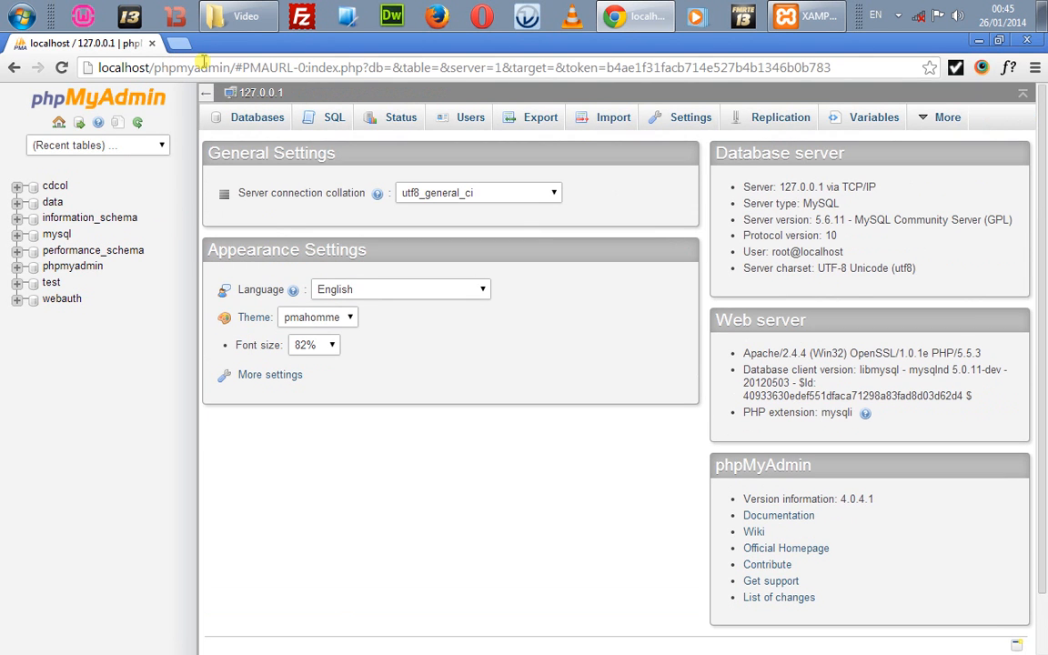
pyautogui.doubleClick(122, 69)
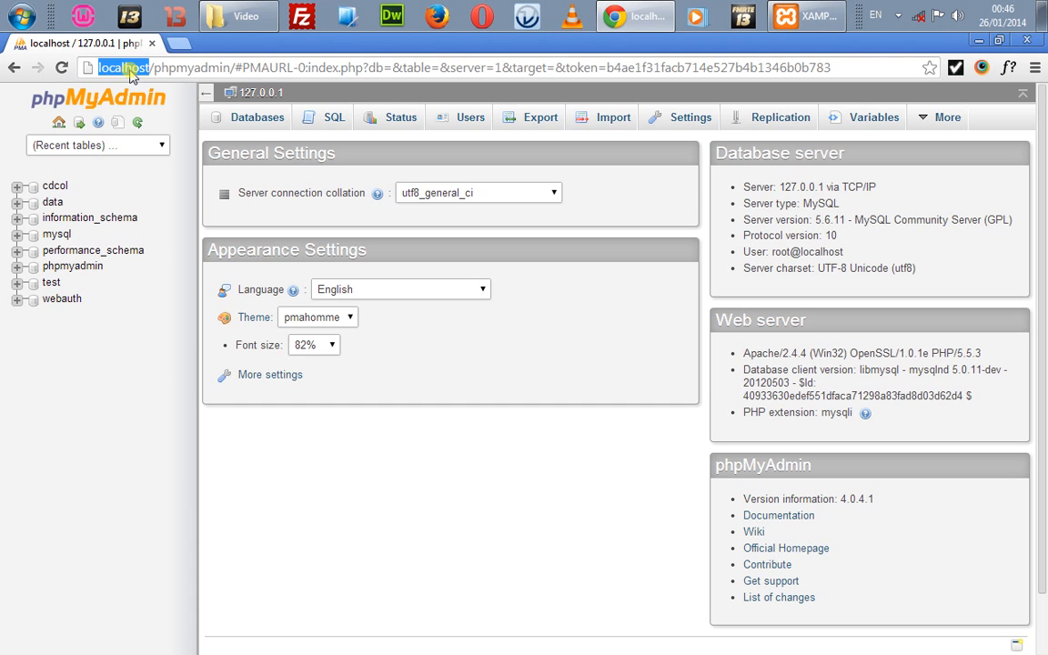
pyautogui.press('super+r')
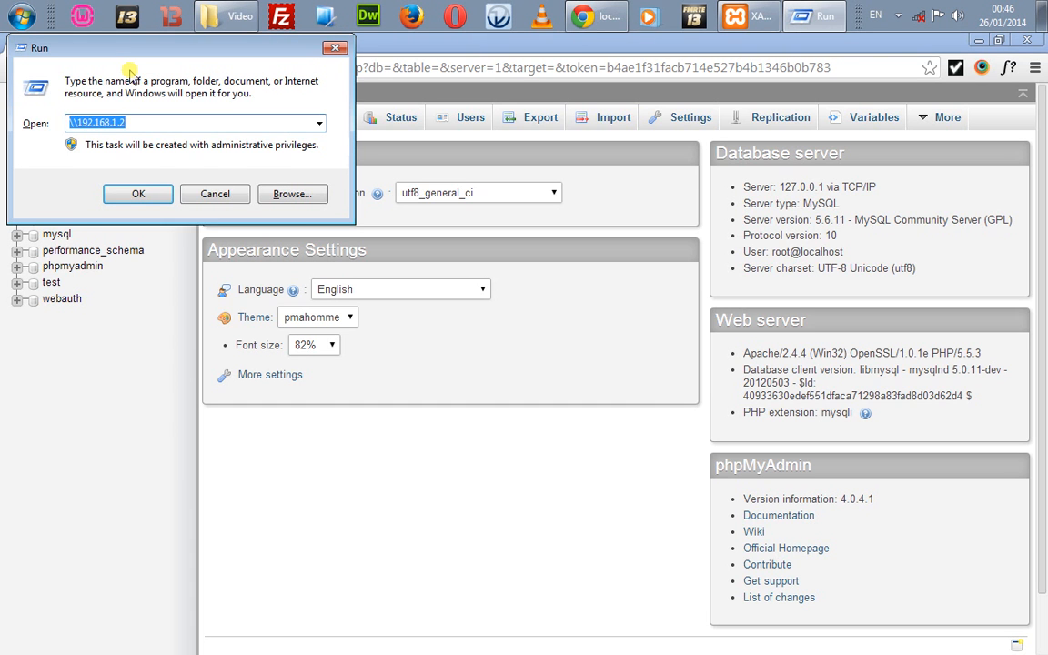
# Step: Launch cmd, ping 127.0.0.1 continuously, then minimise the console back to phpMyAdmin
pyautogui.write('cmd')
pyautogui.press('Return')
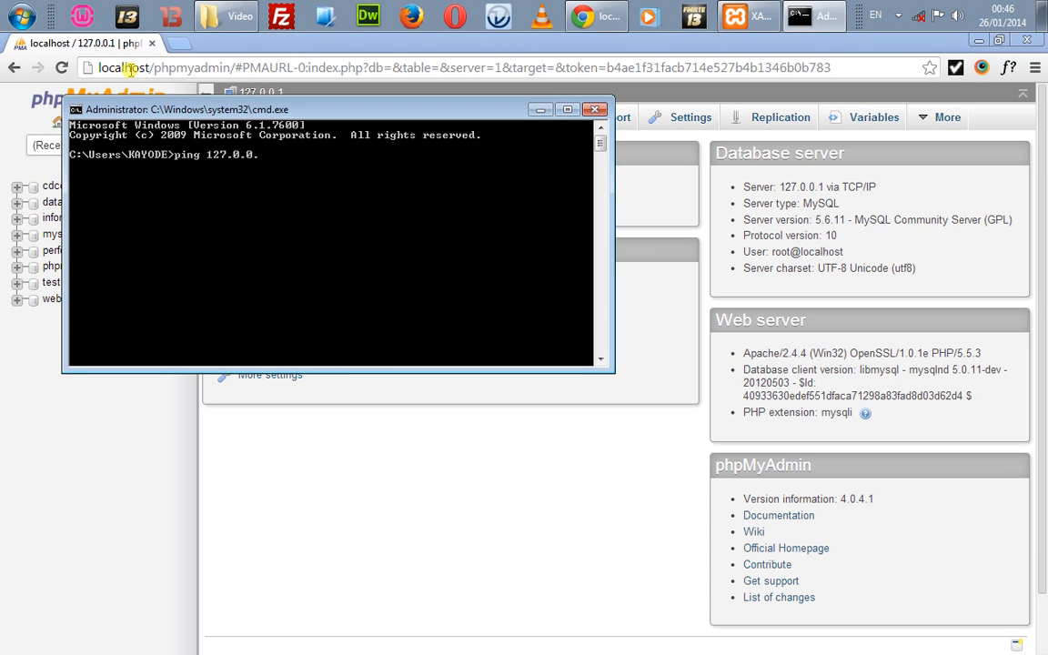
pyautogui.press('Return')
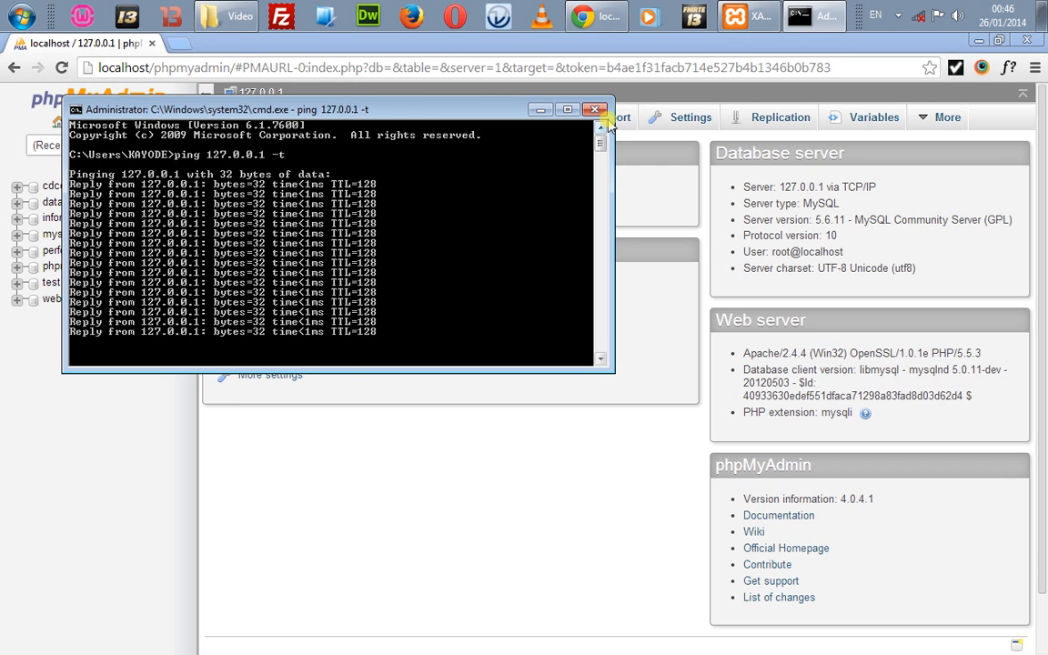
pyautogui.click(540, 109)
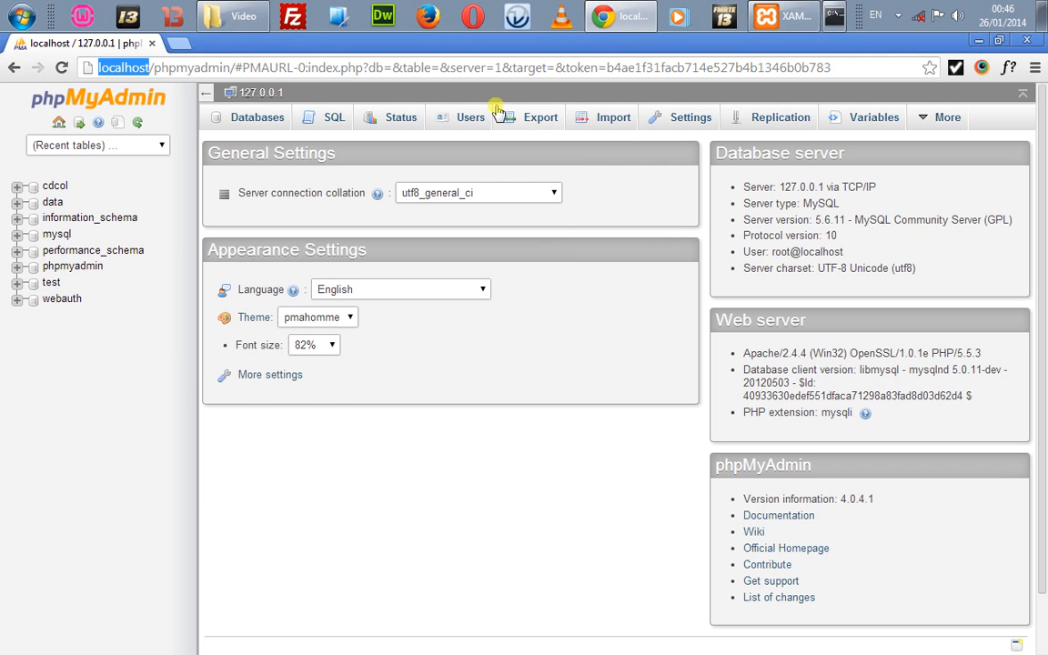
pyautogui.click(180, 44)
pyautogui.write('127/')
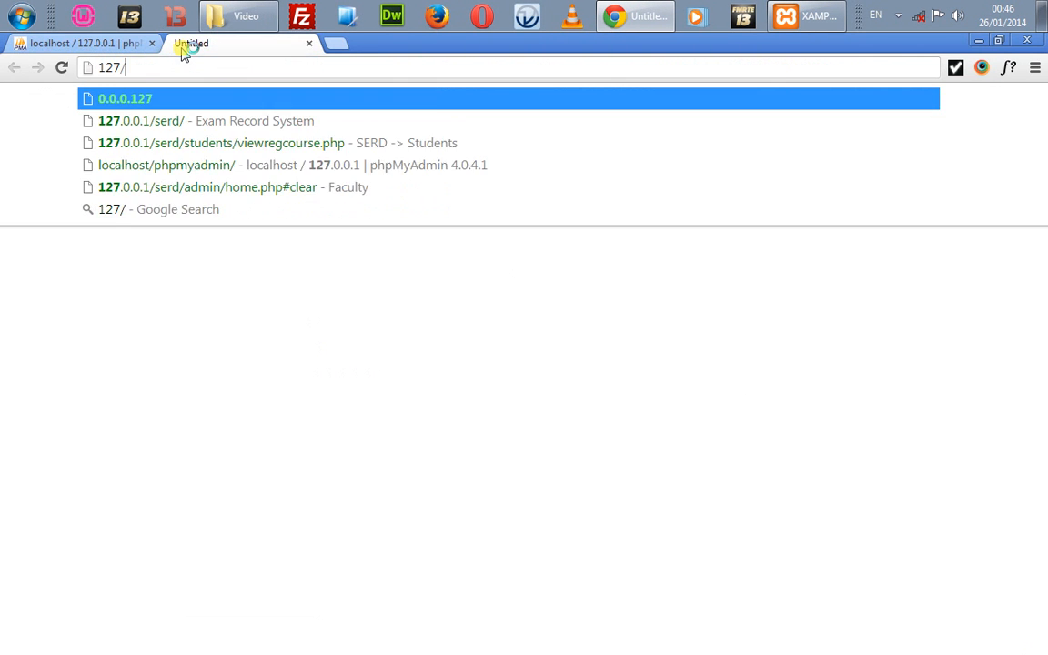
pyautogui.press('BackSpace')
pyautogui.write('.0')
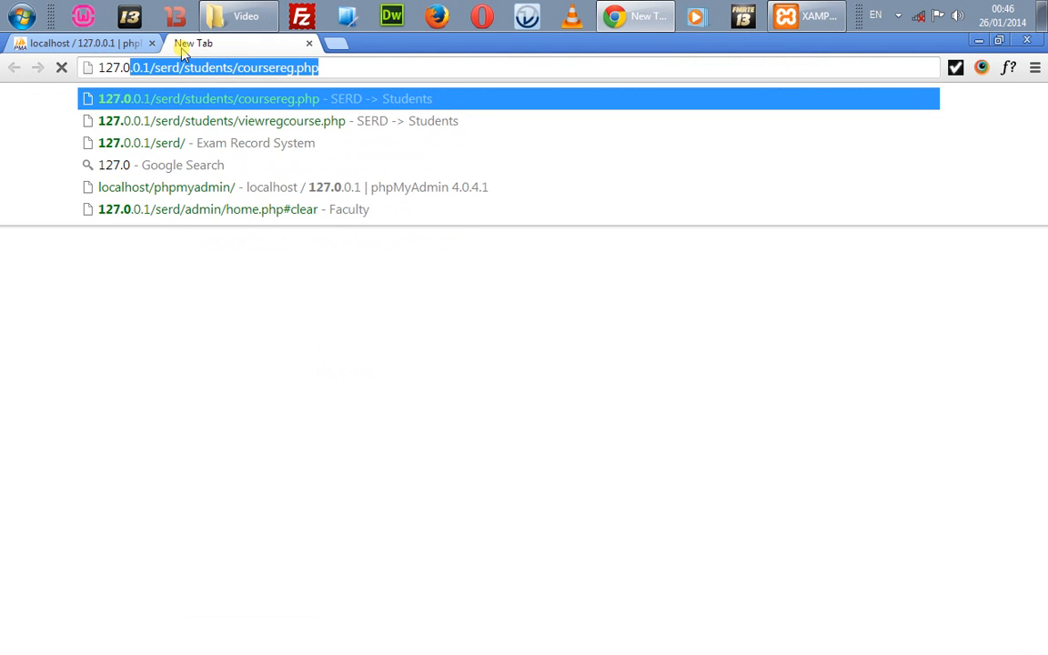
pyautogui.write('.0.1')
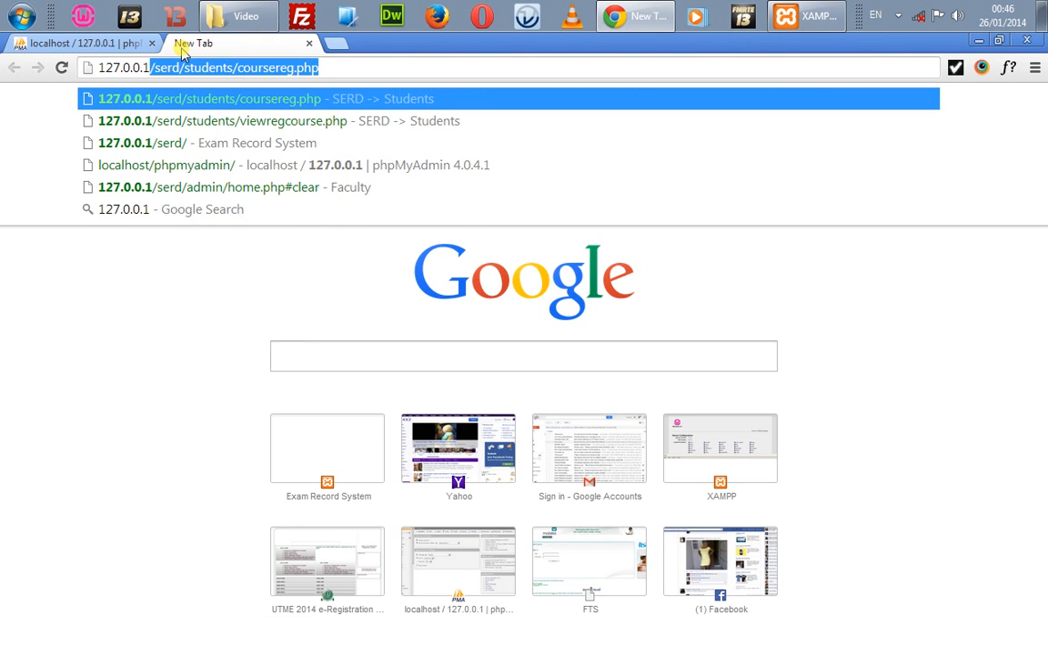
pyautogui.press('Delete')
pyautogui.press('Return')
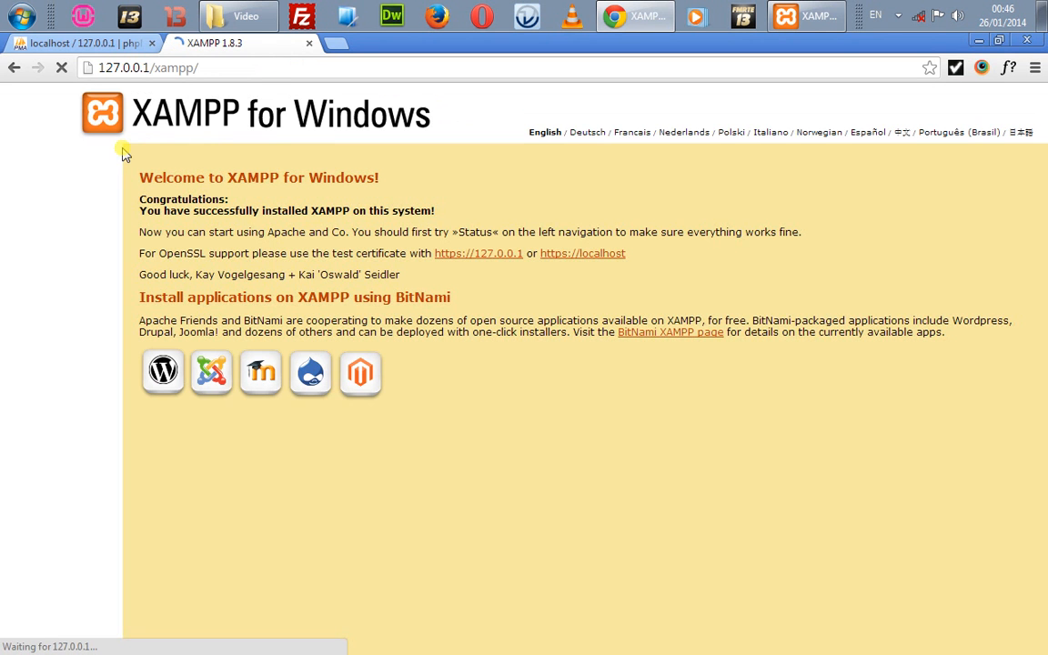
pyautogui.doubleClick(122, 67)
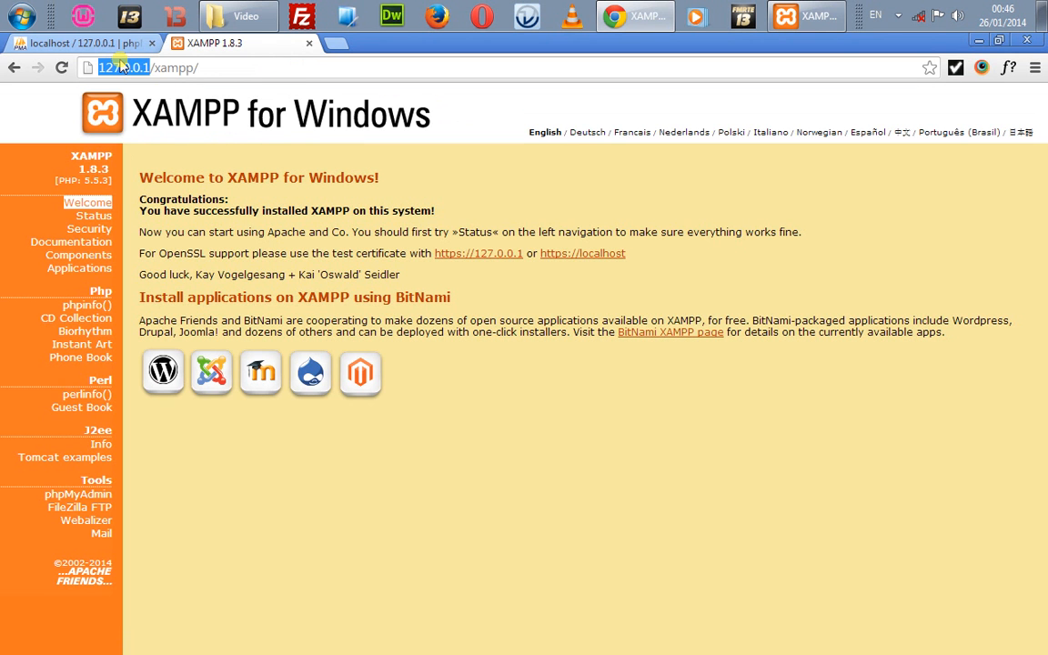
pyautogui.write('o')
pyautogui.press('BackSpace')
pyautogui.write('localhos')
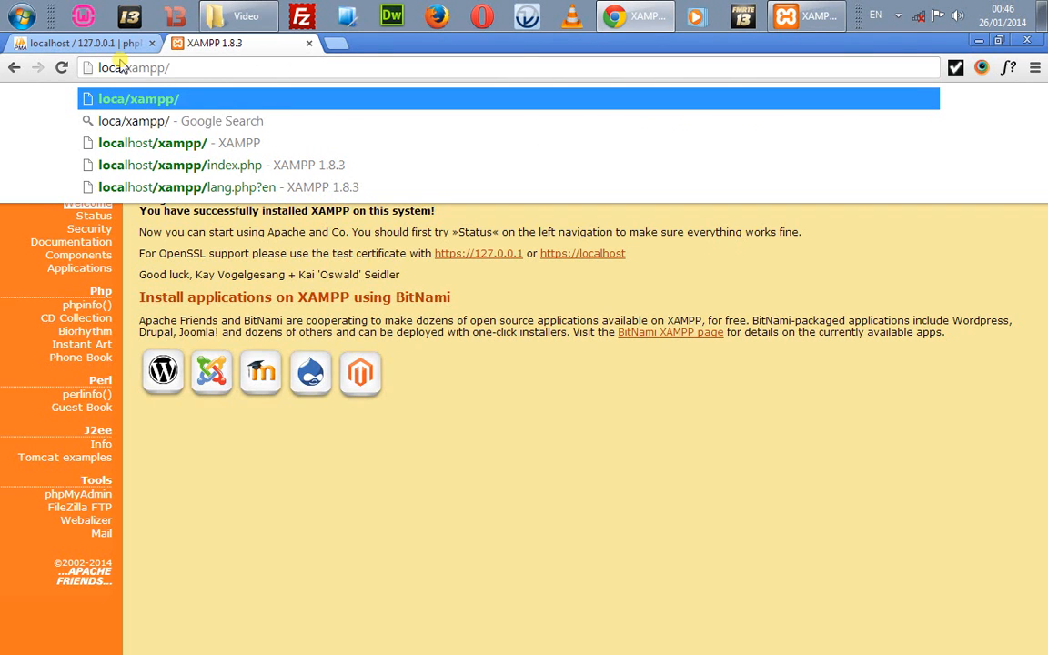
pyautogui.write('t')
pyautogui.press('Return')
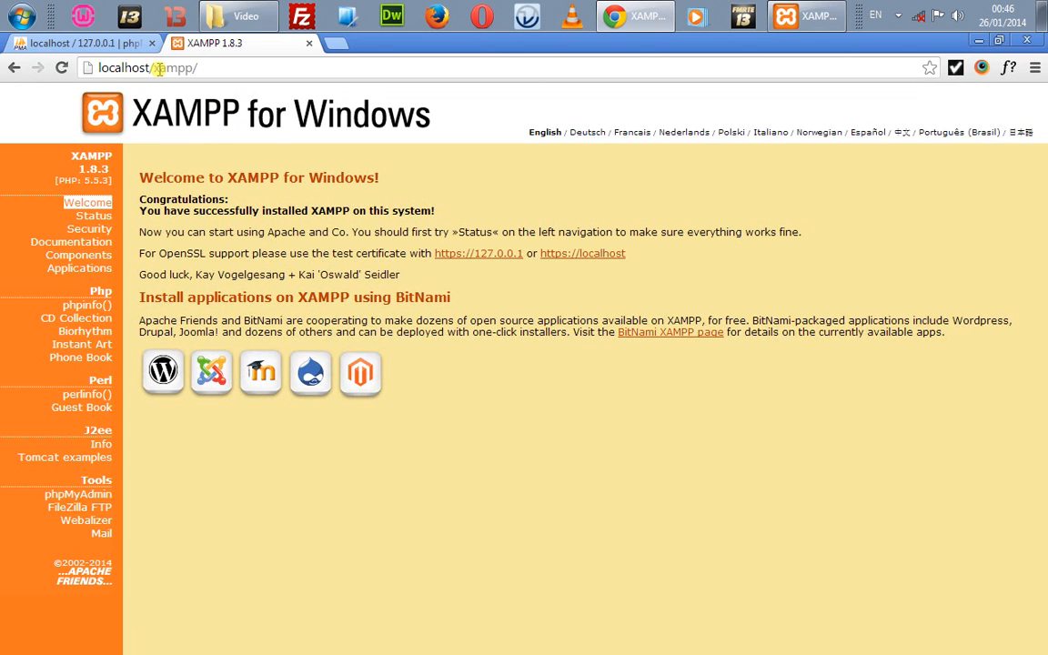
pyautogui.doubleClick(157, 68)
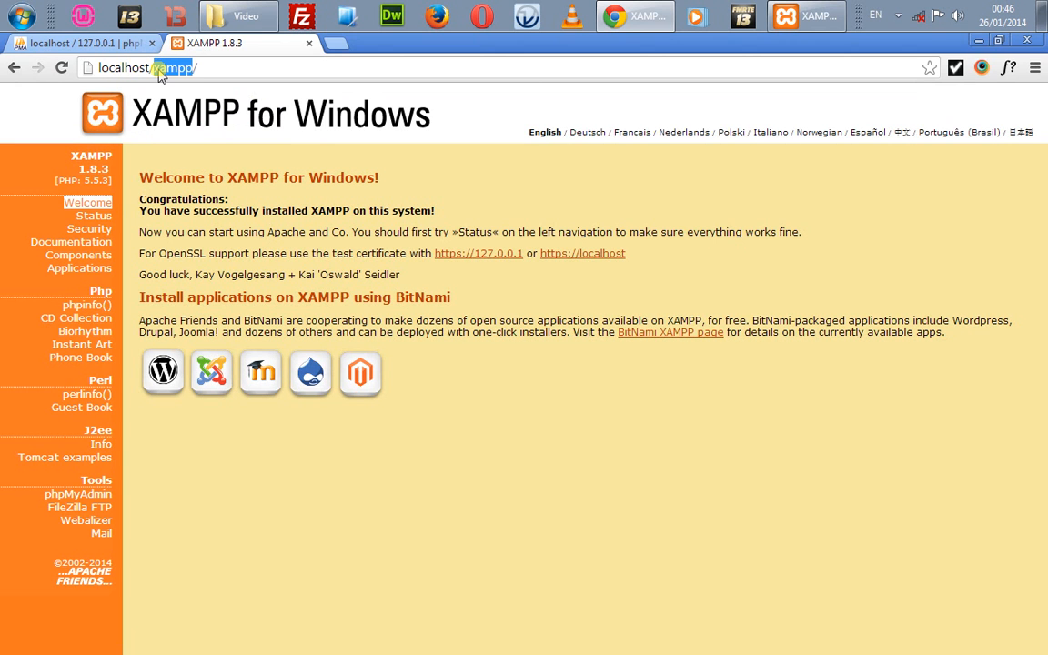
pyautogui.write('phpmyad')
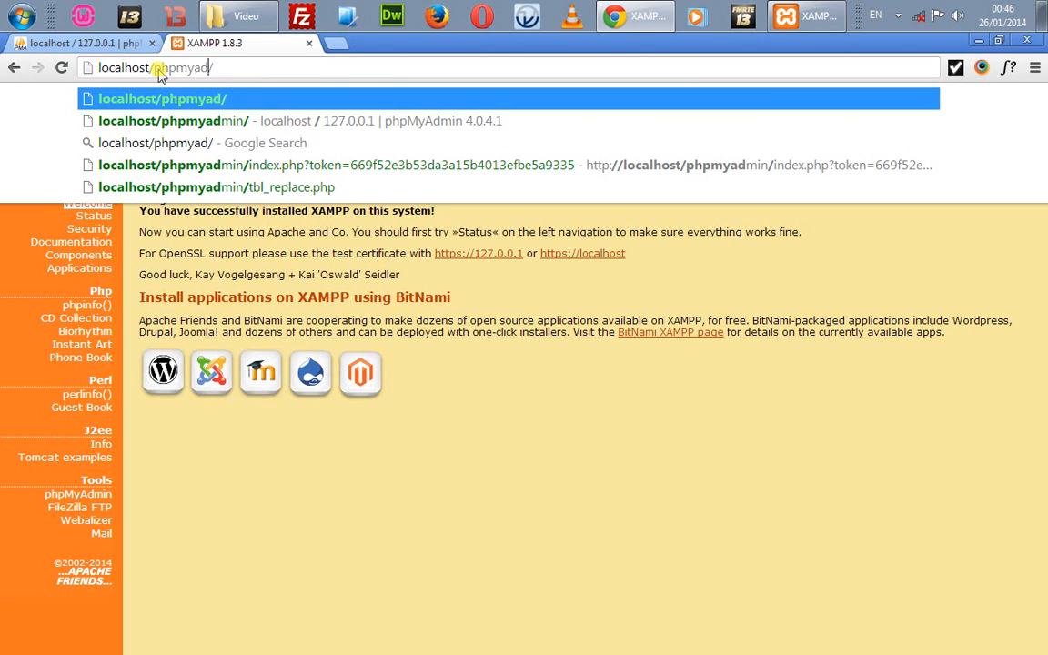
pyautogui.write('min')
pyautogui.press('Return')
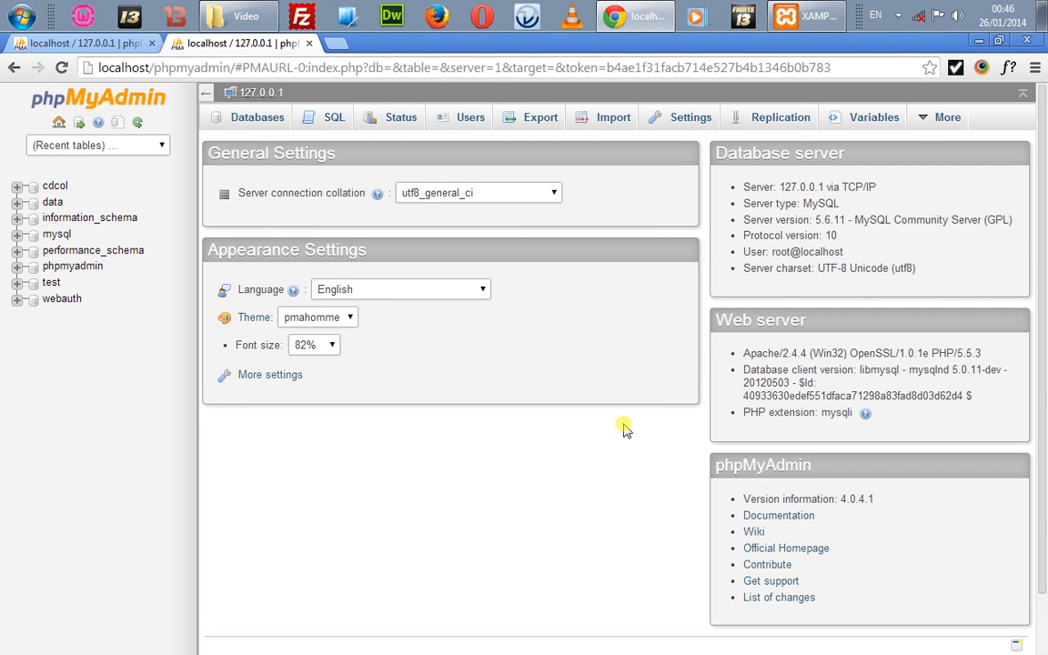
pyautogui.scroll(-2, 625, 428)
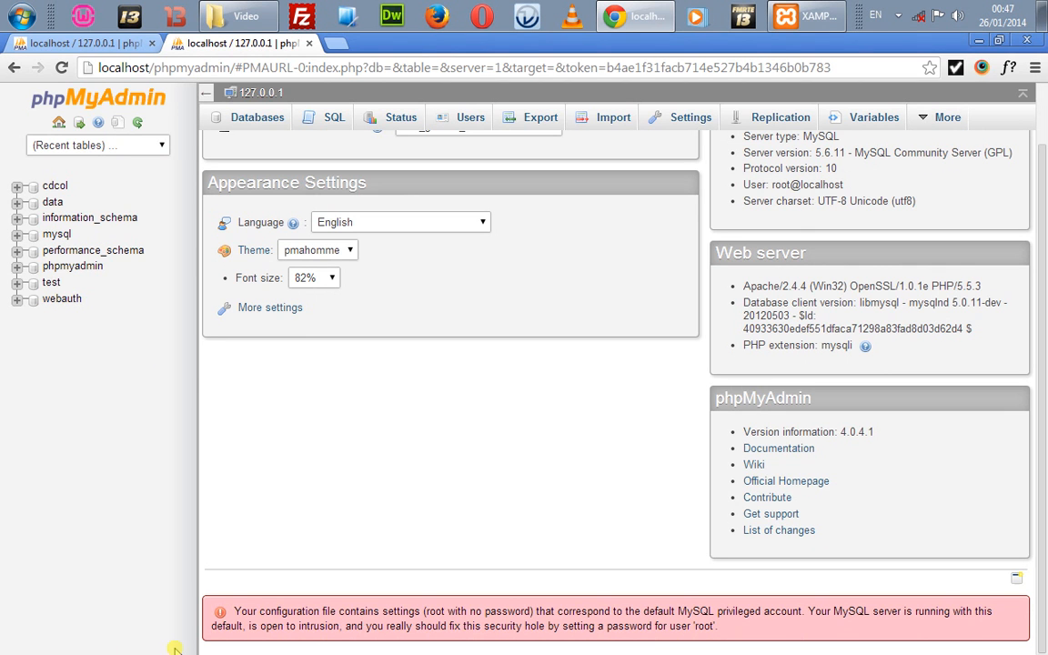
pyautogui.moveTo(427, 612); pyautogui.dragTo(564, 612)
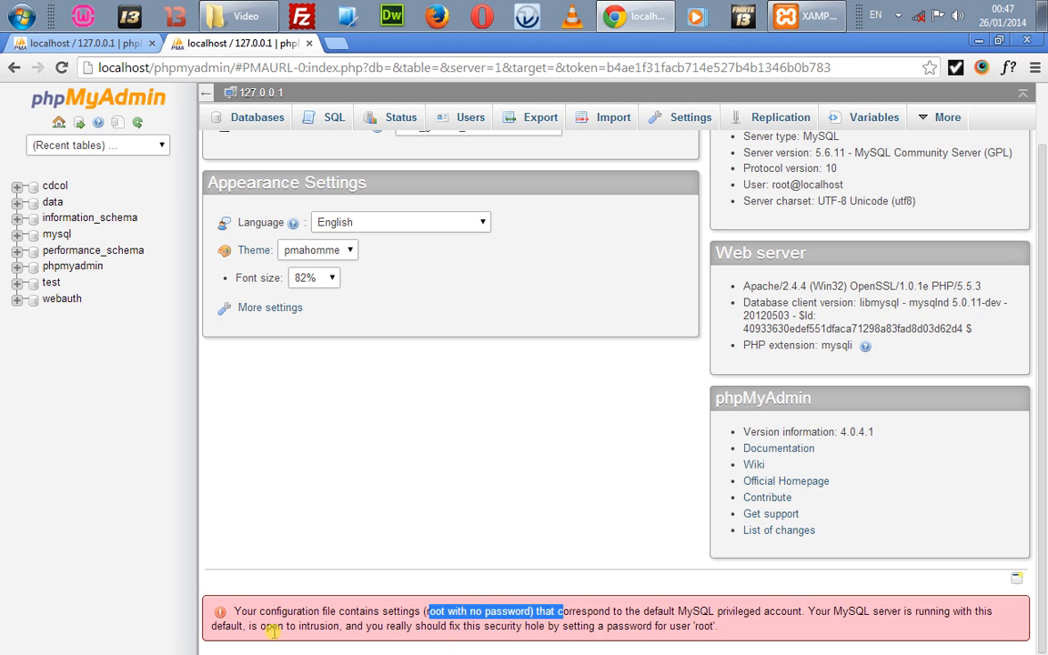
pyautogui.moveTo(271, 633); pyautogui.dragTo(536, 635)
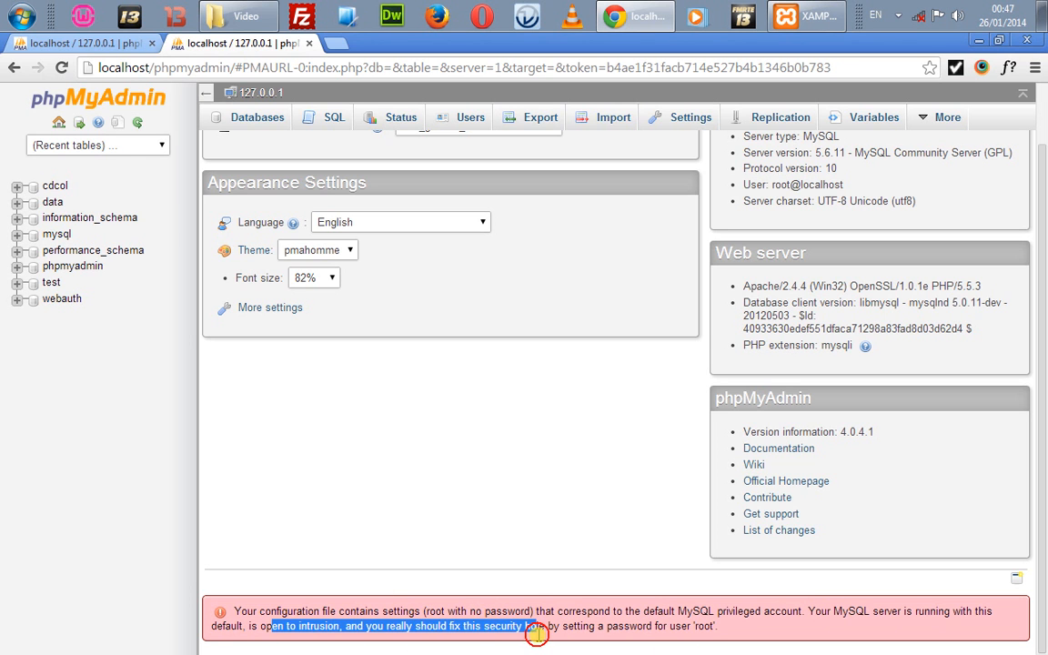
pyautogui.click(538, 638)
pyautogui.tripleClick(538, 640)
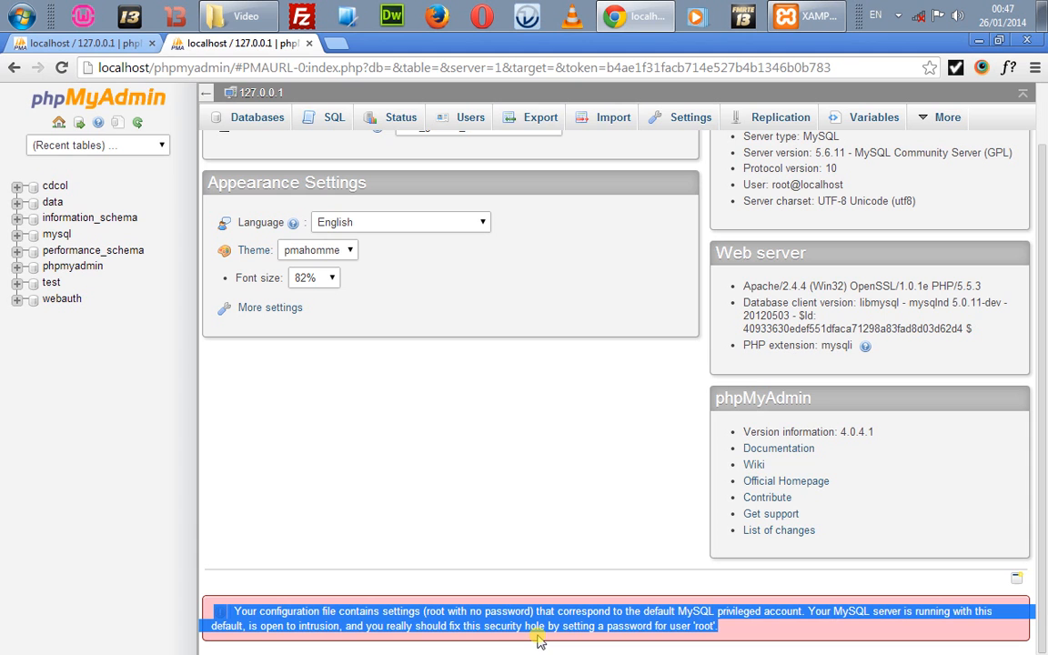
pyautogui.click(690, 423)
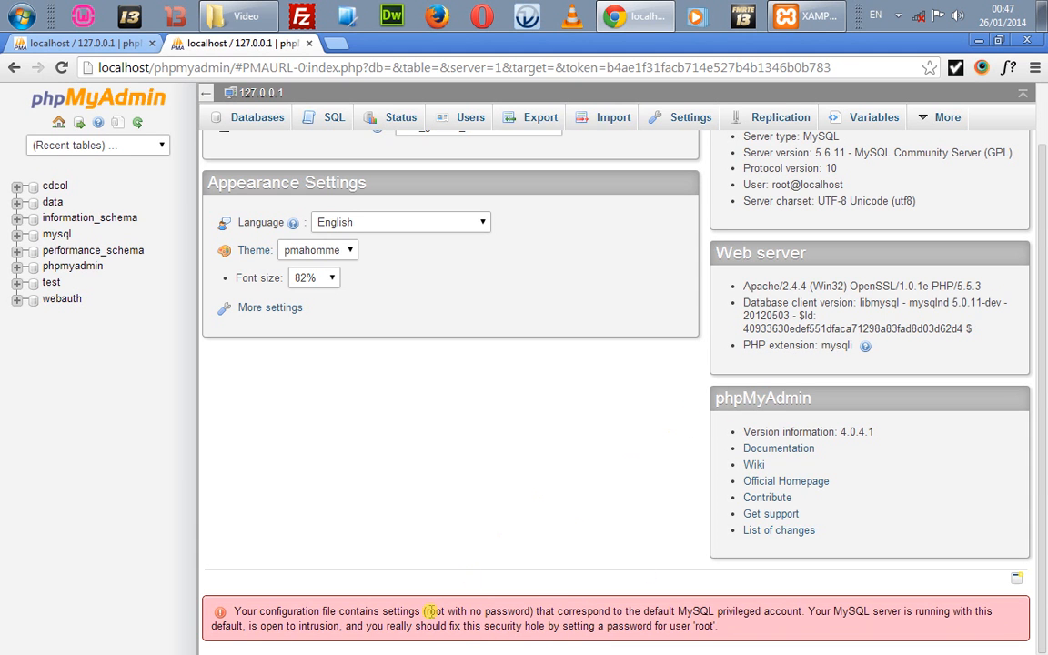
pyautogui.doubleClick(433, 612)
pyautogui.click(514, 514)
pyautogui.doubleClick(434, 611)
# Step: Open Edit Privileges for root@localhost from the Users list and scroll to Change password
pyautogui.click(471, 119)
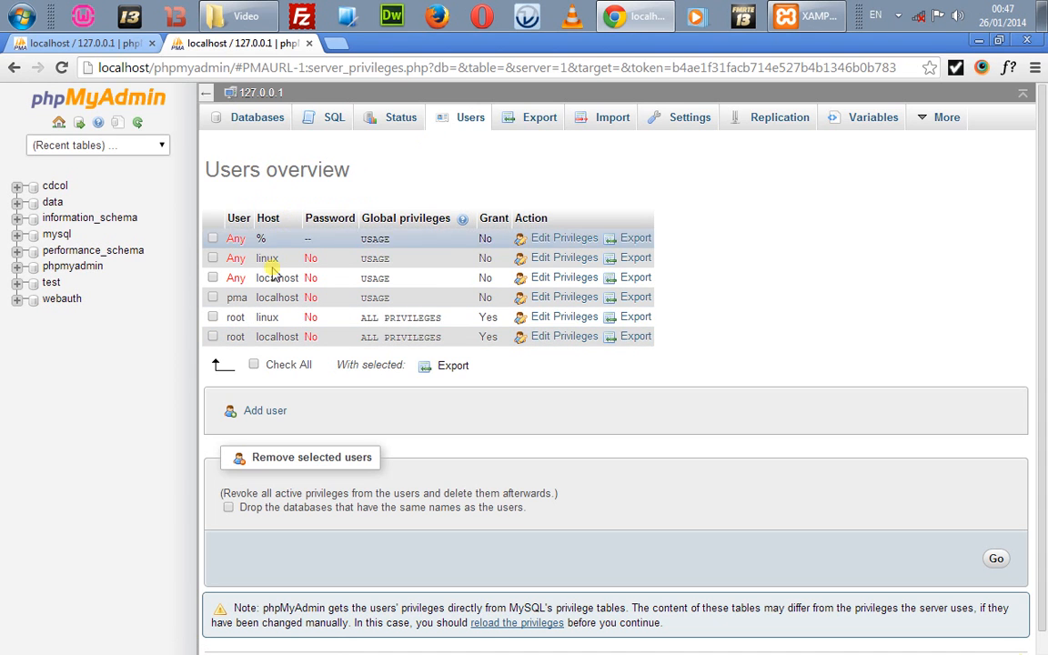
pyautogui.click(214, 337)
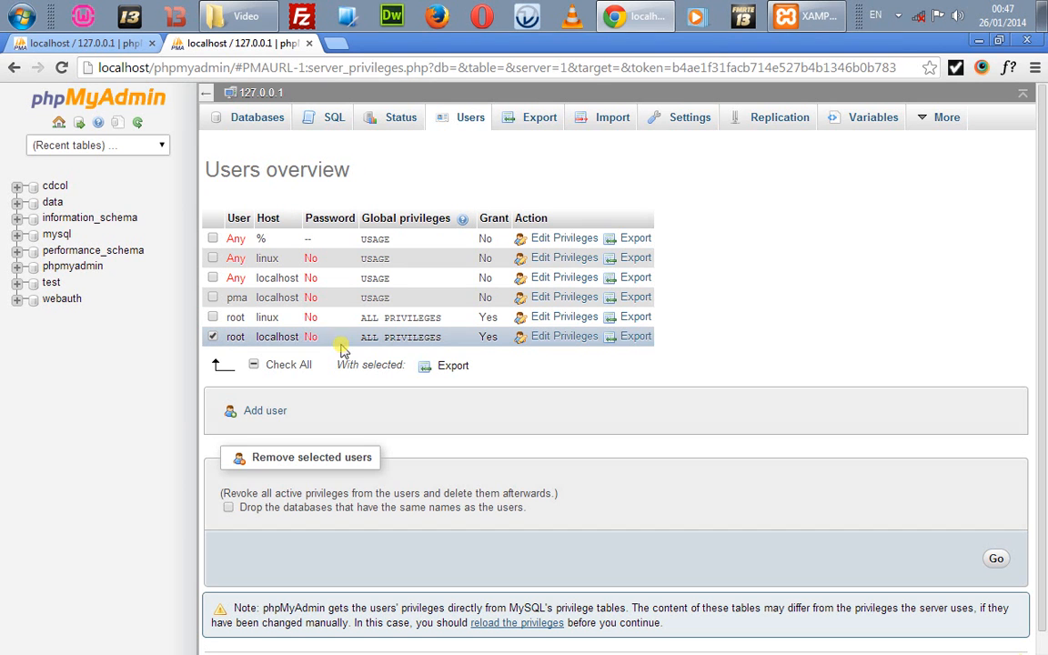
pyautogui.click(557, 342)
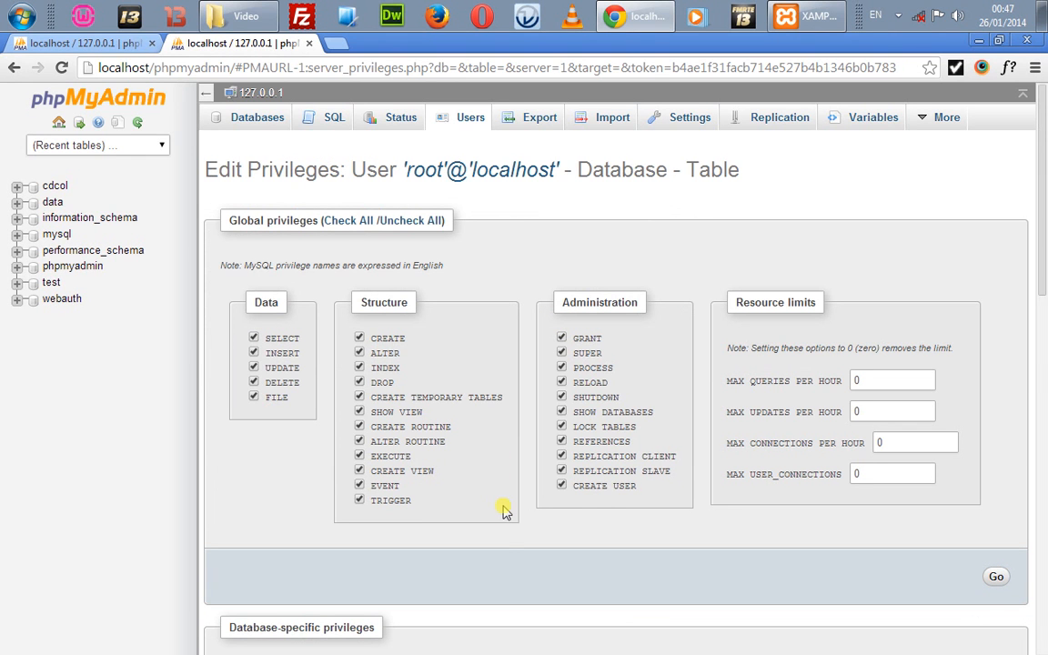
pyautogui.scroll(-3, 505, 511)
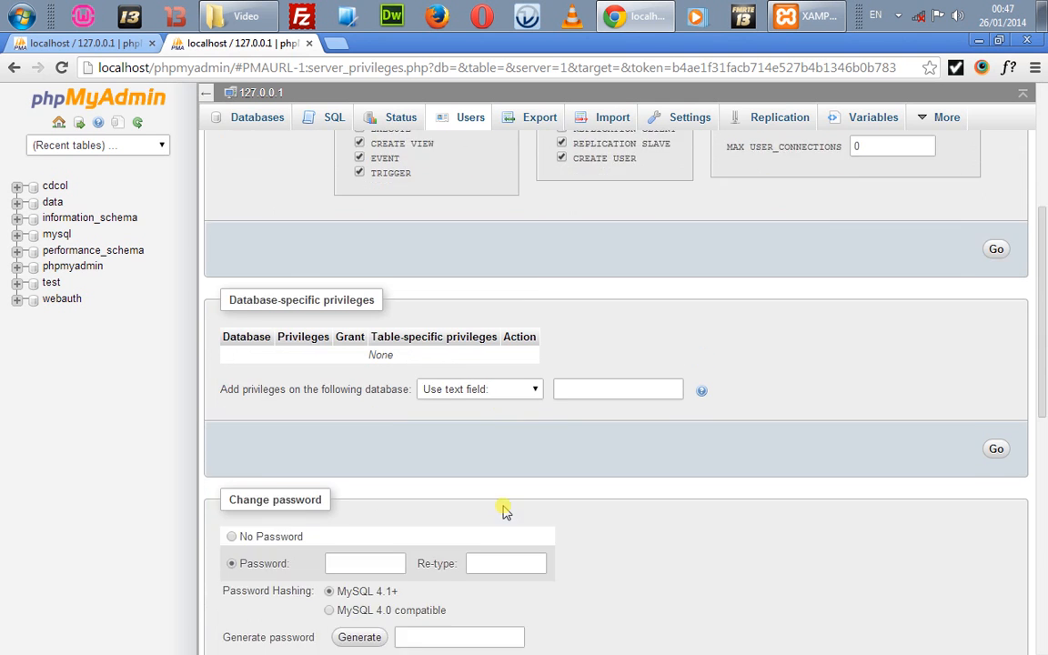
pyautogui.scroll(-2, 505, 512)
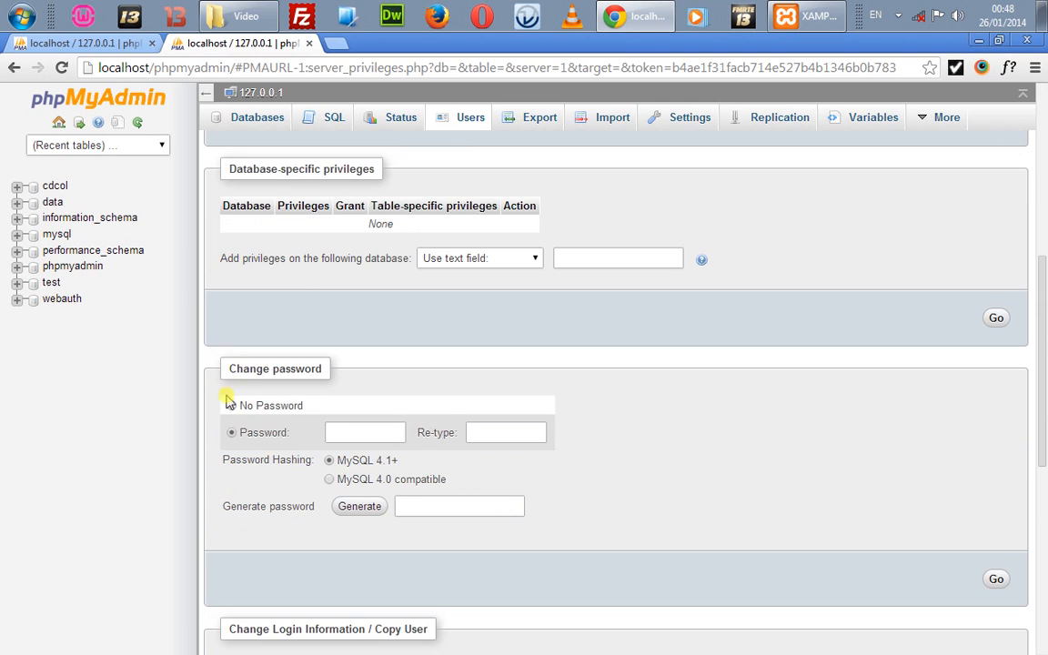
# Step: Generate a random password for root in the Change password section
pyautogui.click(329, 431)
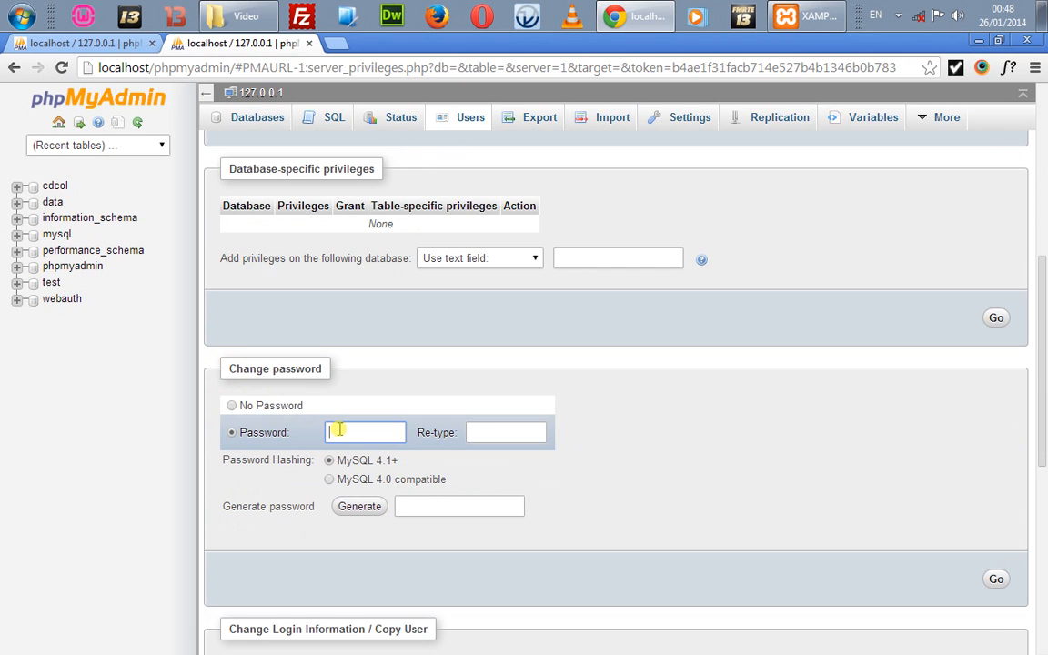
pyautogui.click(356, 506)
pyautogui.click(439, 508)
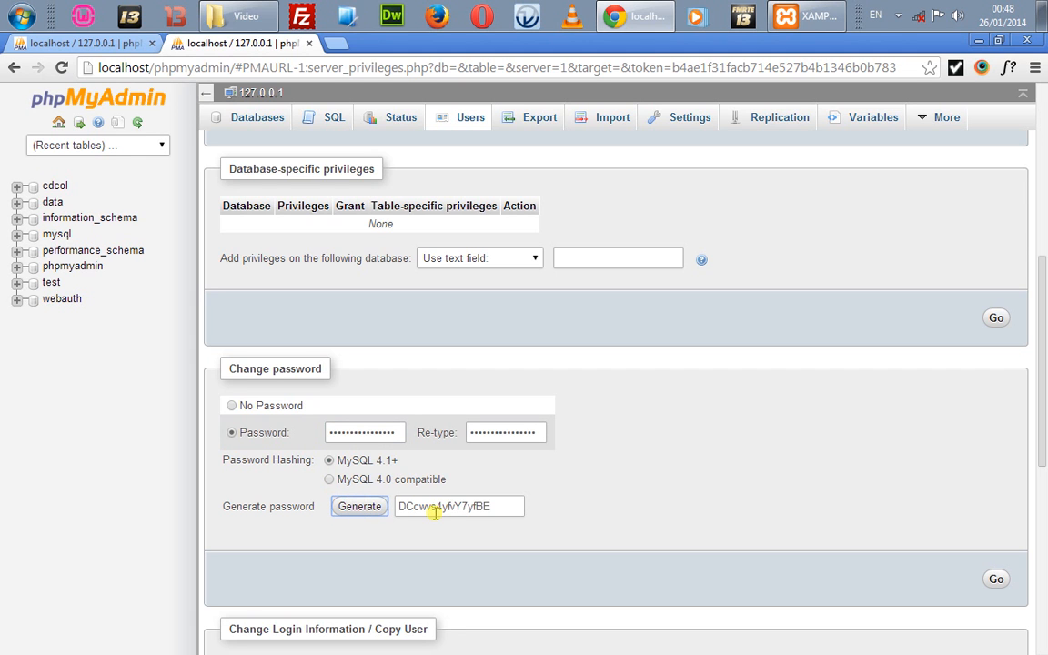
pyautogui.doubleClick(436, 512)
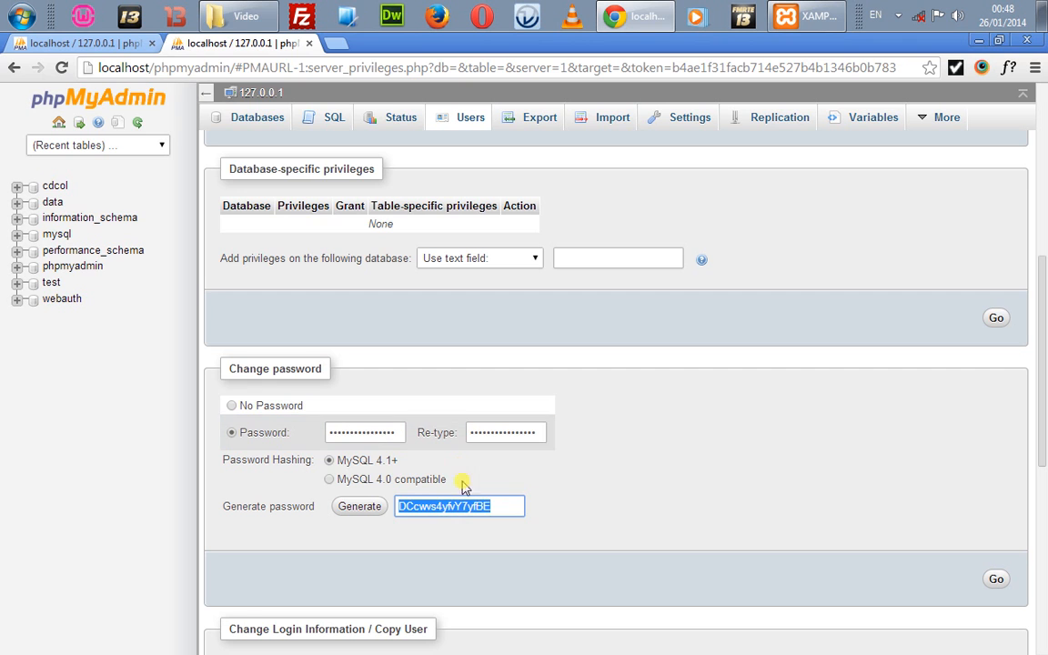
pyautogui.click(423, 524)
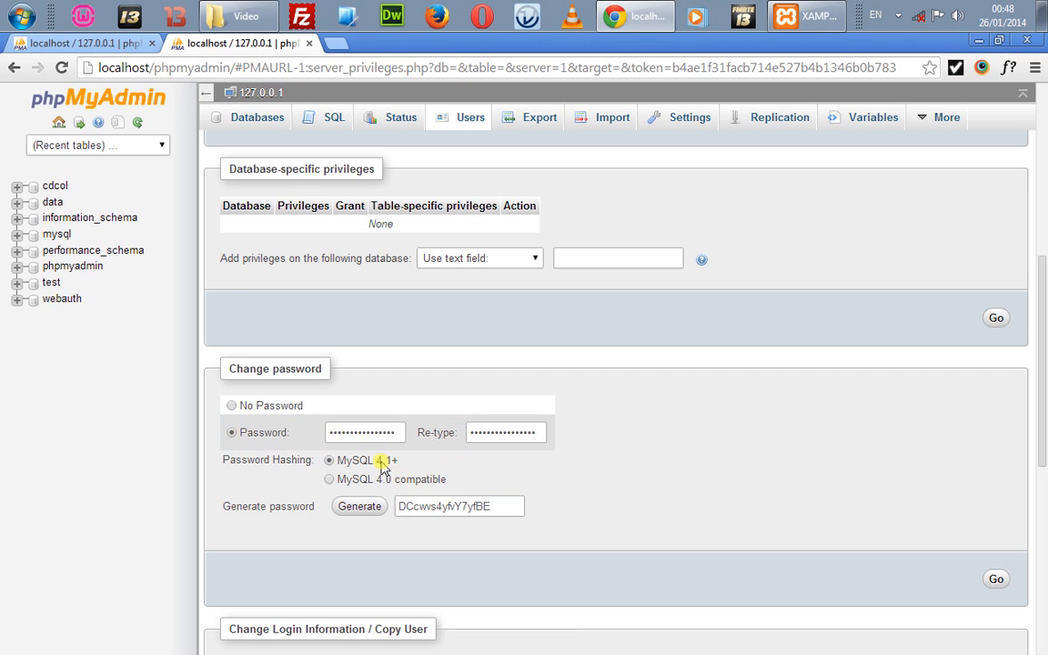
# Step: Clear both password fields and remove the generated password suggestion
pyautogui.doubleClick(360, 433)
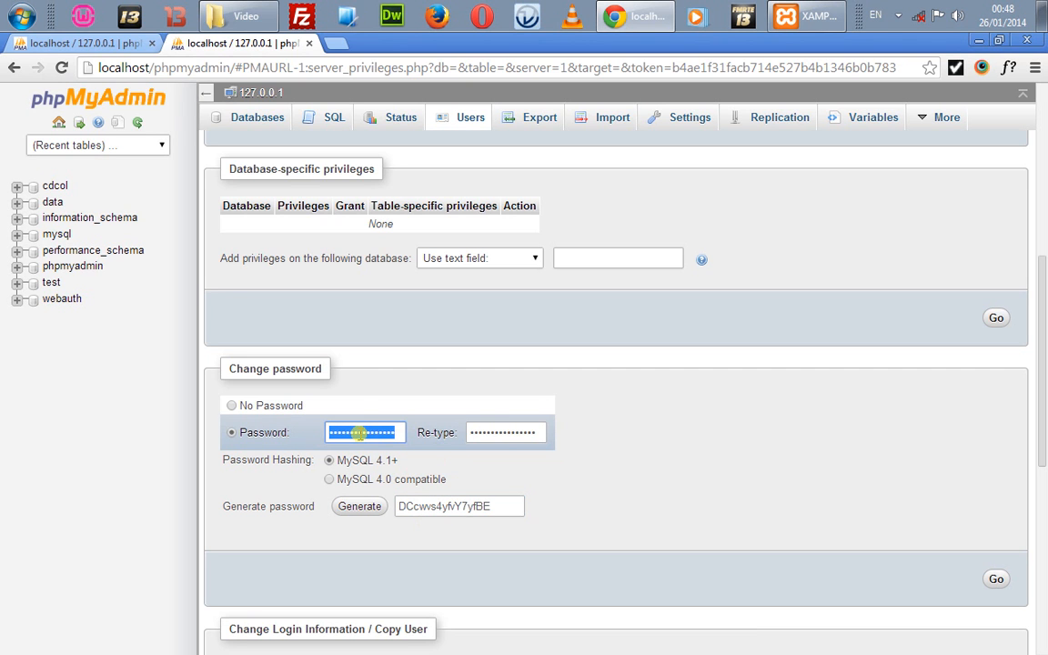
pyautogui.press('BackSpace')
pyautogui.press('Tab')
pyautogui.press('BackSpace')
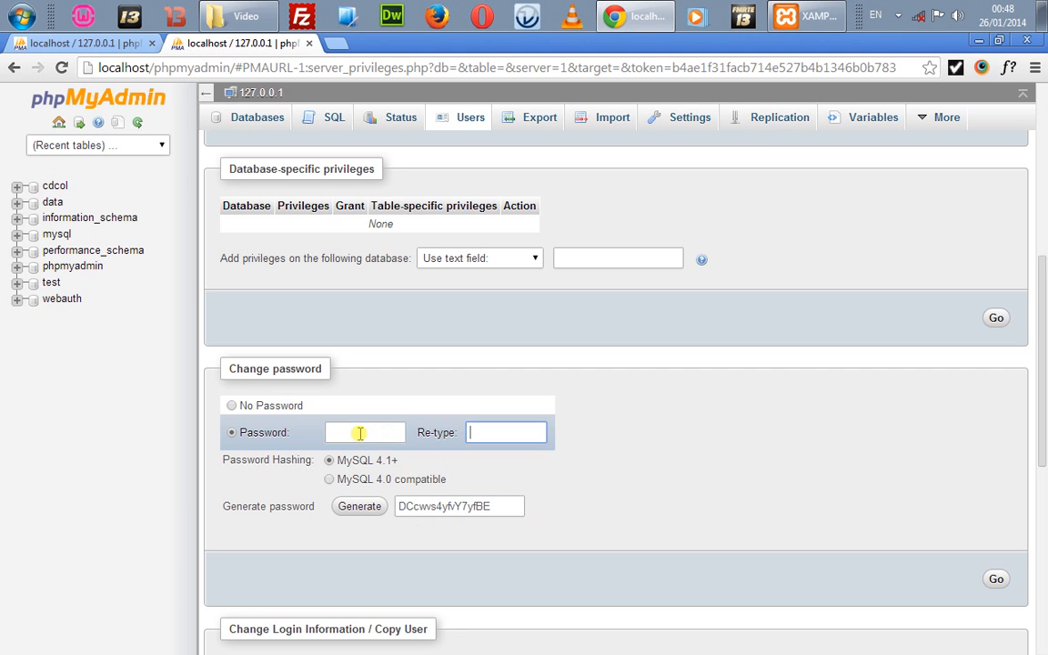
pyautogui.click(360, 433)
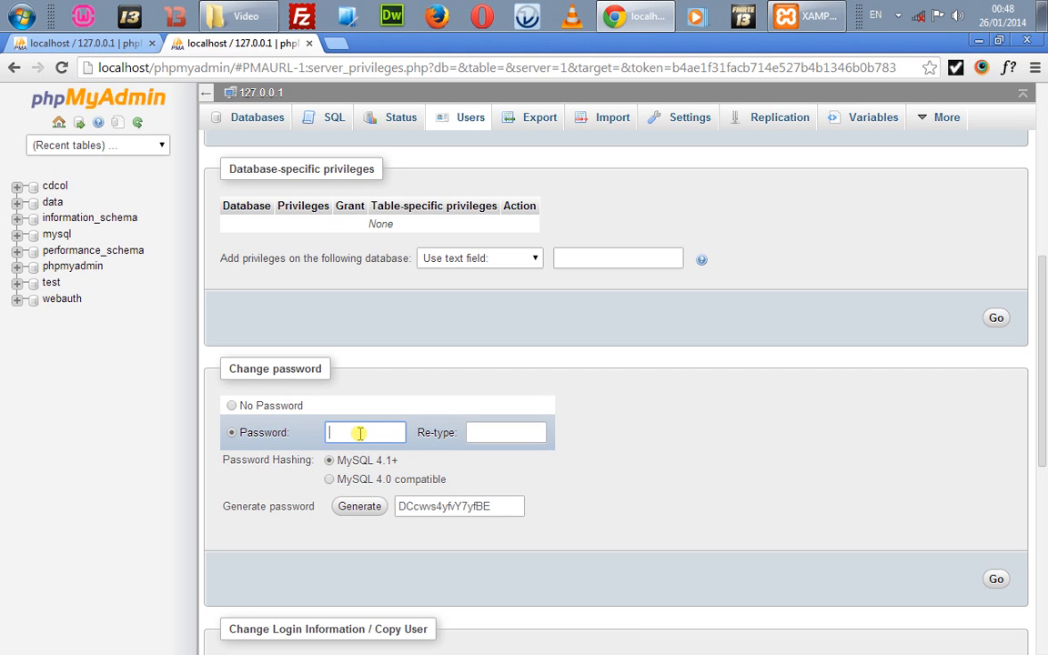
pyautogui.click(452, 504)
pyautogui.hotkey('ctrl', 'x')
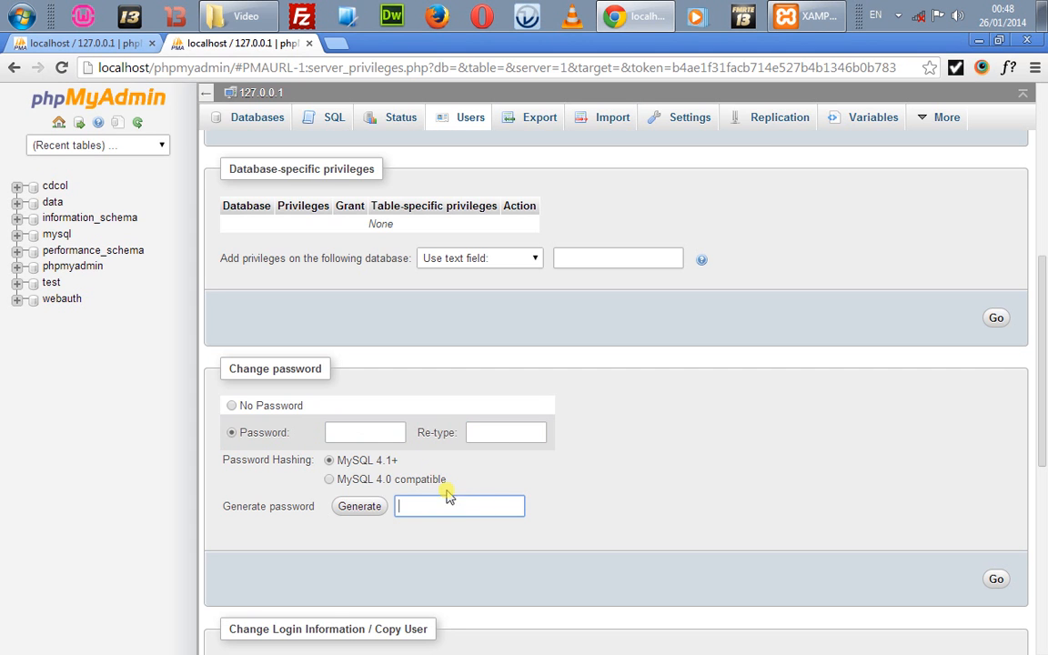
pyautogui.click(369, 439)
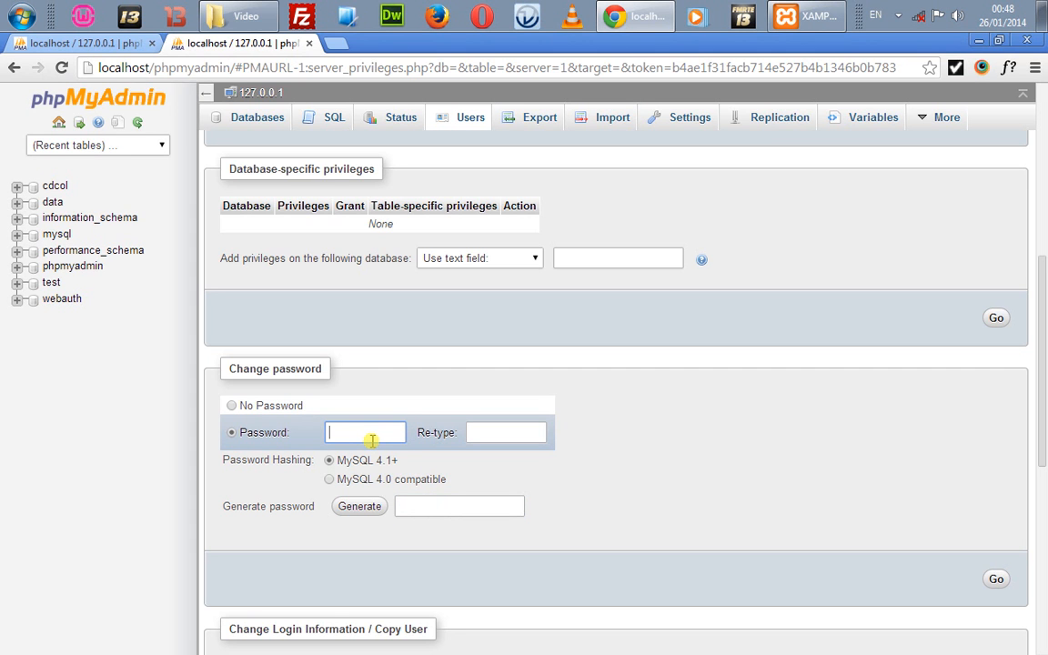
# Step: Enter a new root password, apply it, and dismiss the success confirmation
pyautogui.write('•••')
pyautogui.press('Tab')
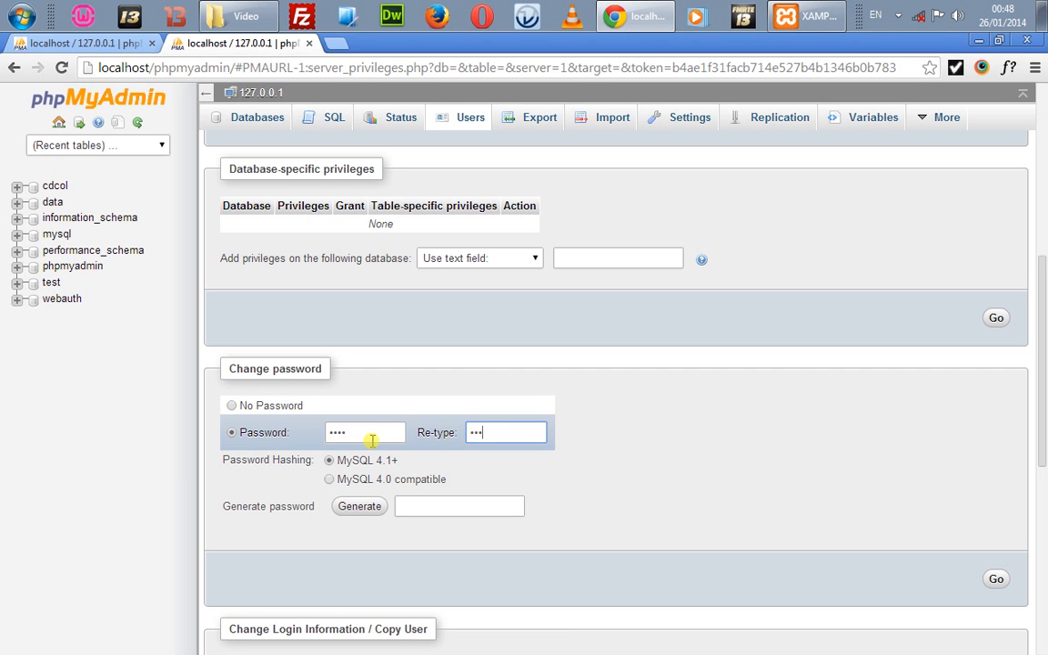
pyautogui.click(996, 583)
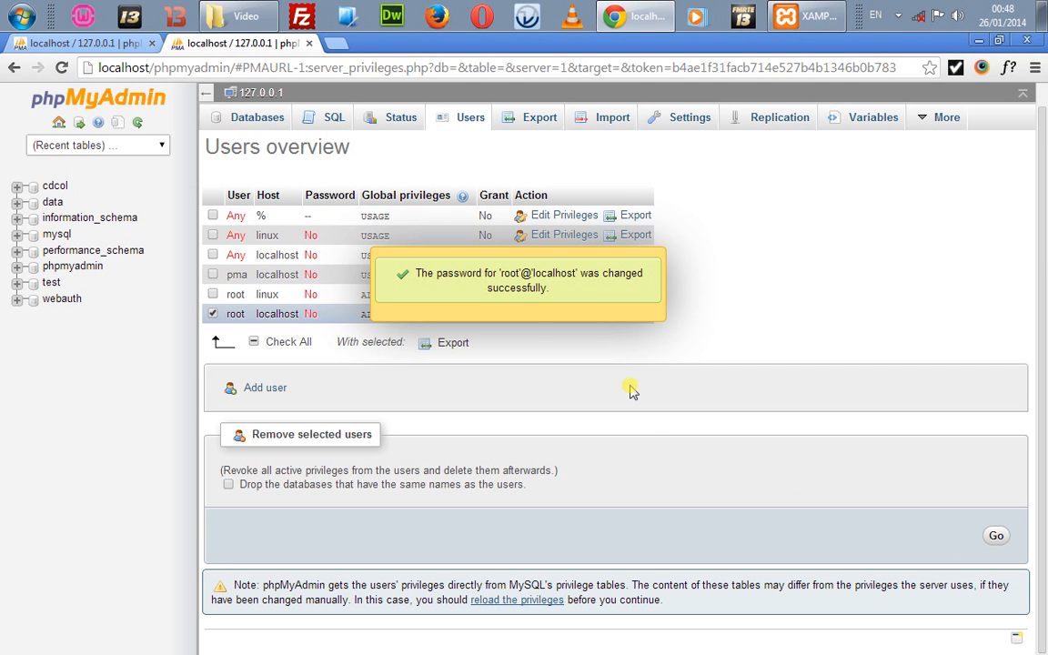
pyautogui.click(564, 309)
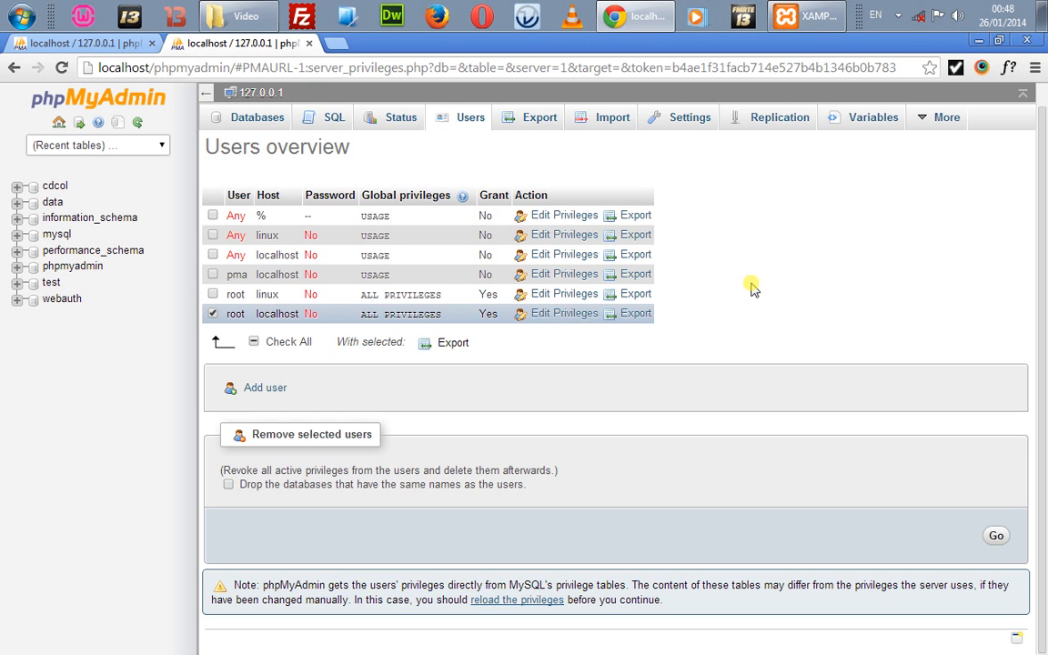
pyautogui.press('super+e')
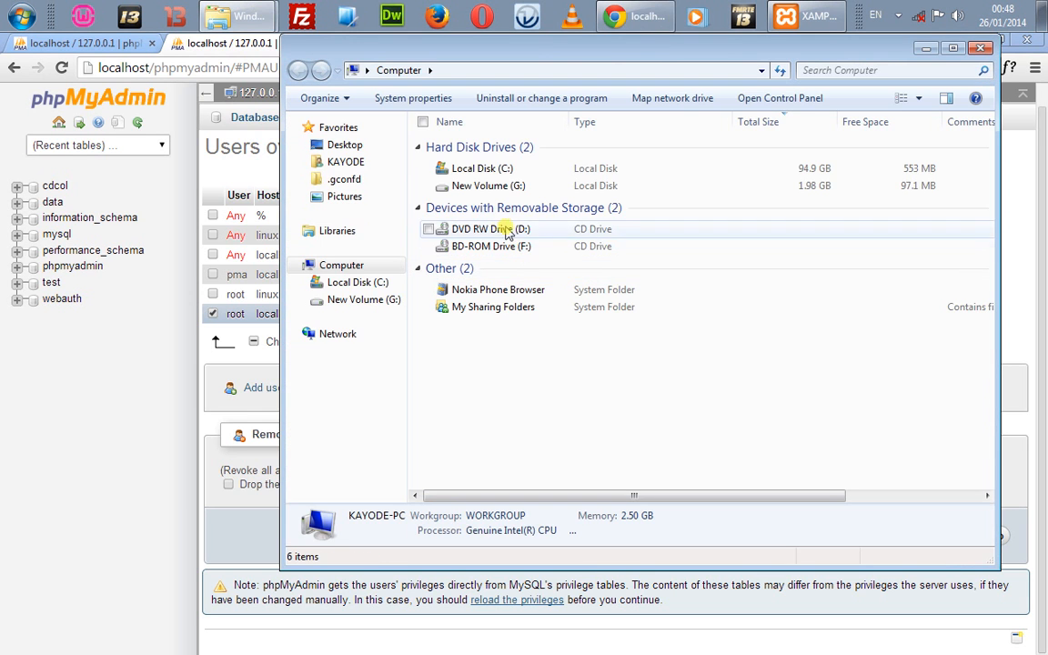
# Step: Navigate Local Disk (C:) to xampp\phpMyAdmin and select the config.inc file
pyautogui.click(487, 169)
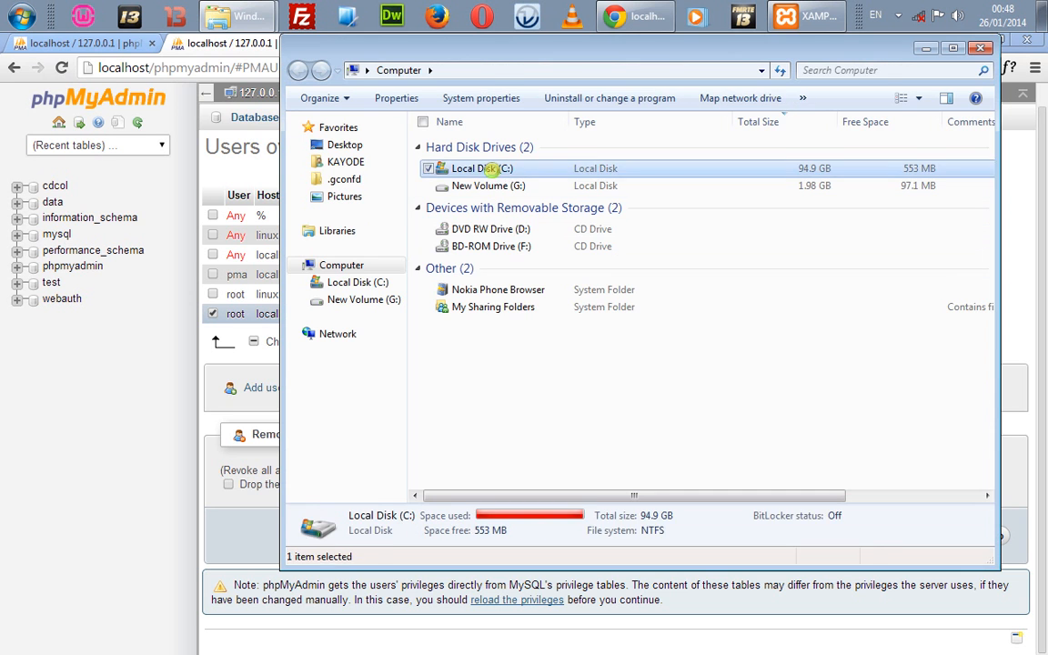
pyautogui.doubleClick(488, 169)
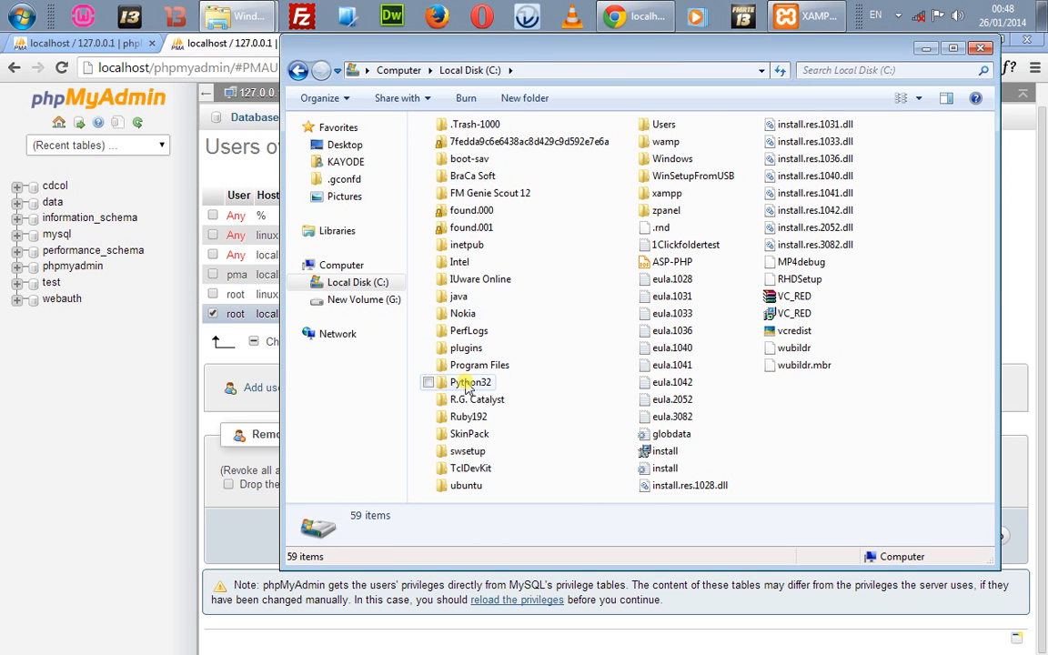
pyautogui.doubleClick(667, 195)
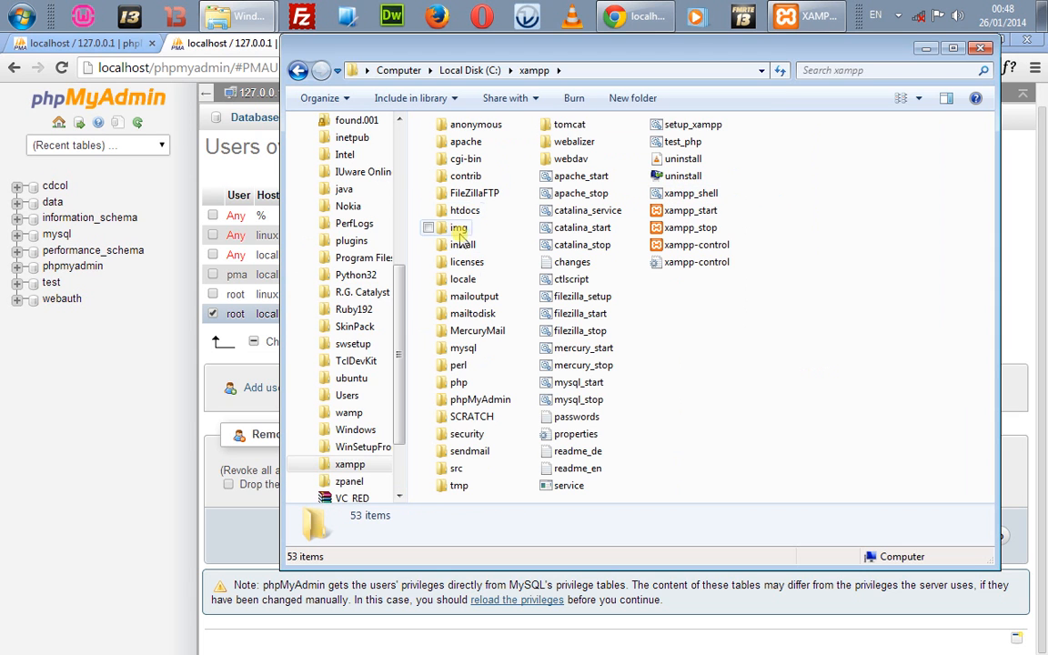
pyautogui.doubleClick(466, 402)
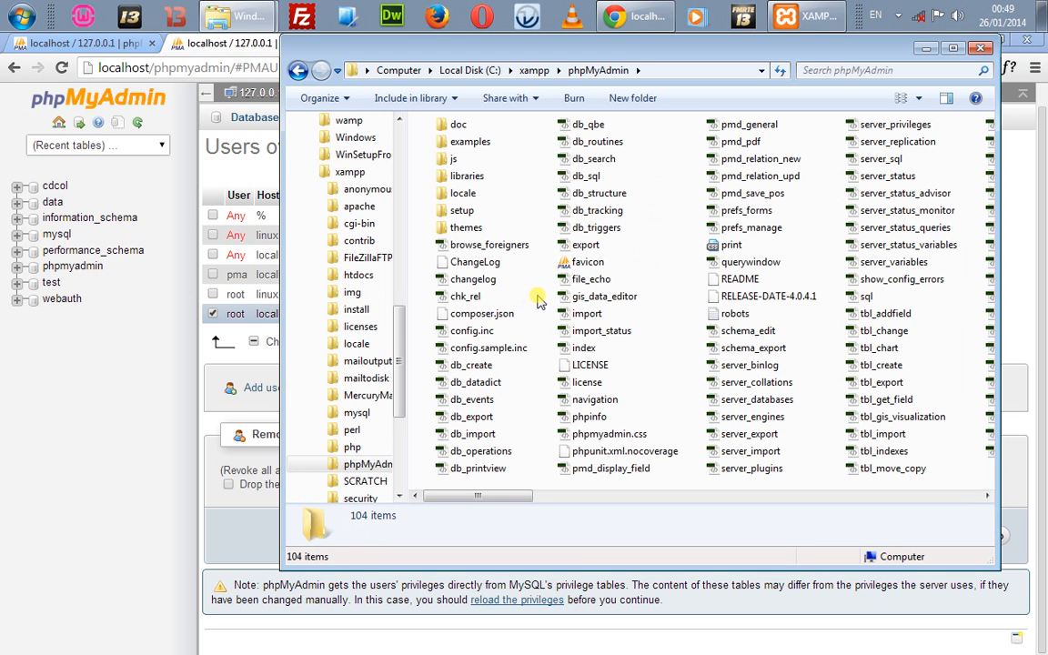
pyautogui.click(464, 331)
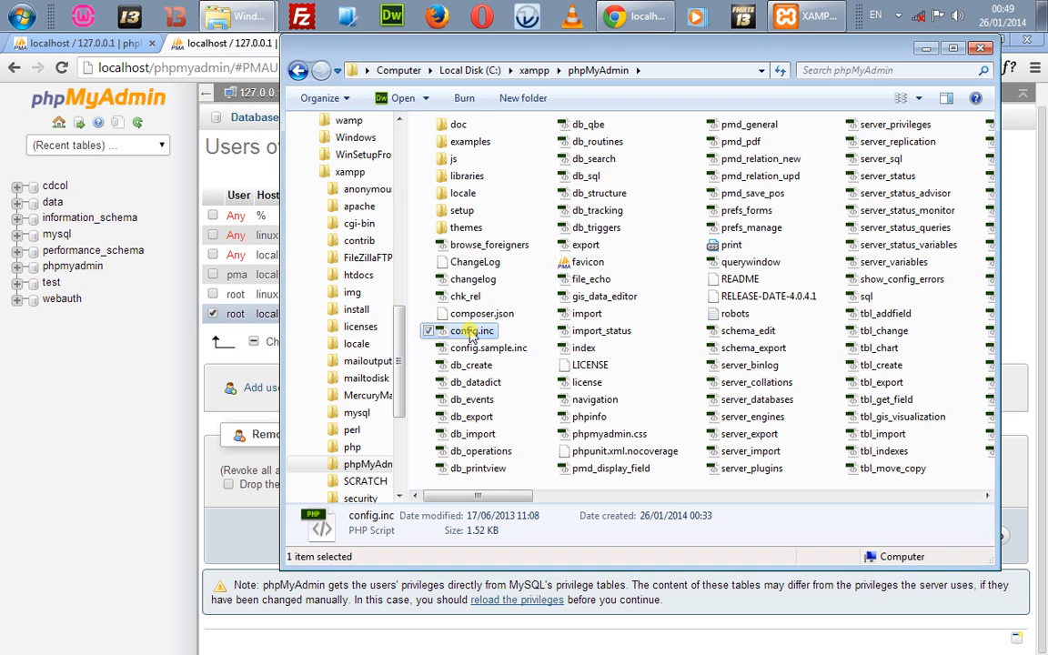
# Step: Open the Open with dialog for config.inc and browse for another program
pyautogui.click(425, 100)
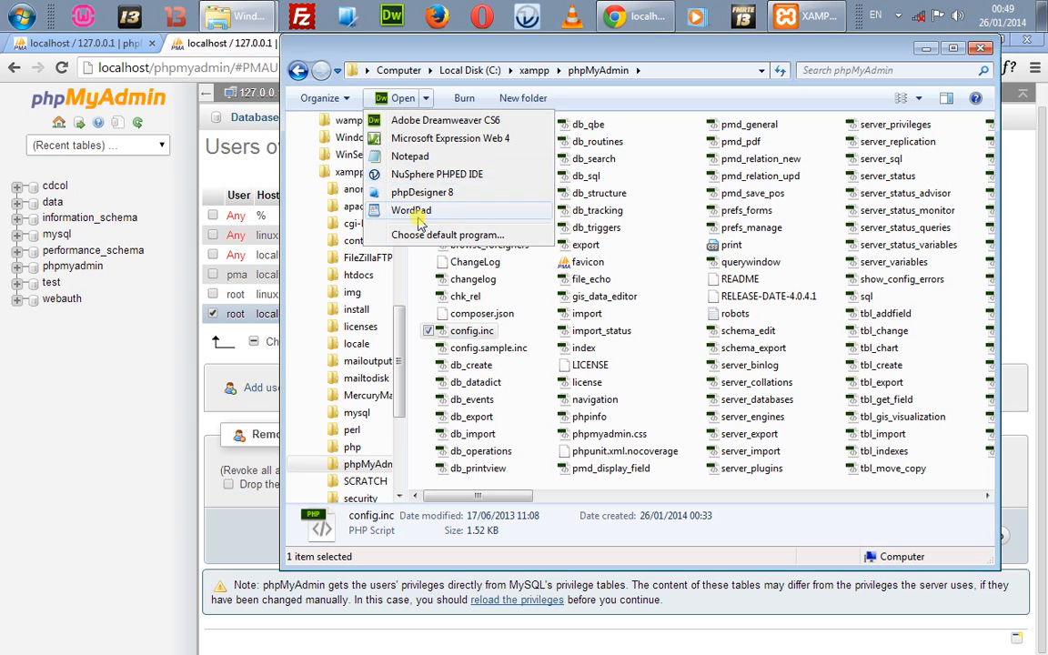
pyautogui.click(420, 235)
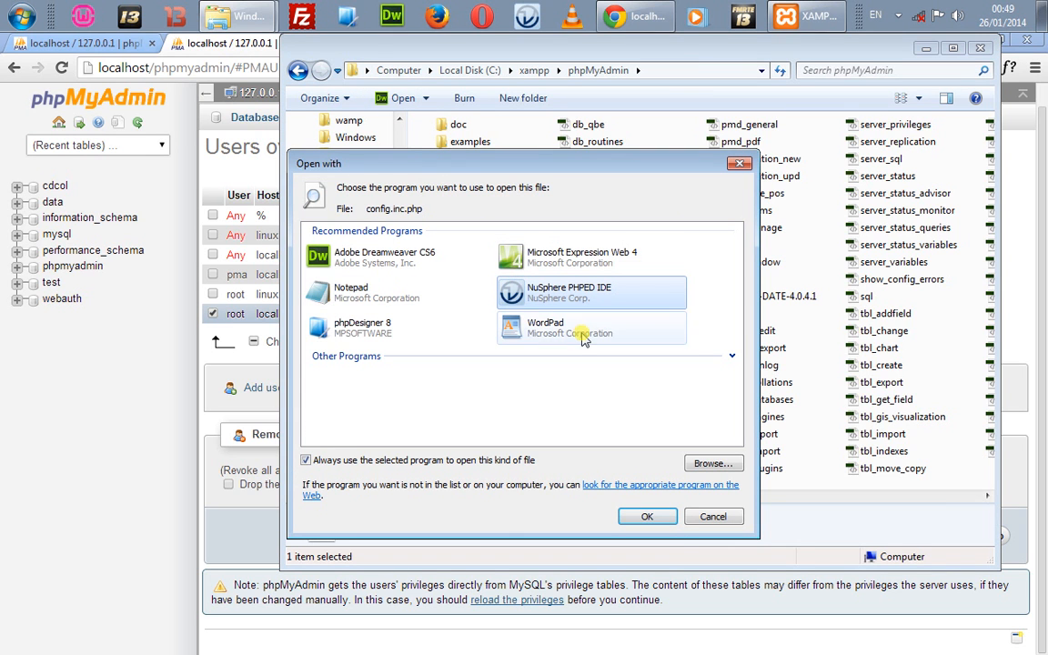
pyautogui.click(733, 357)
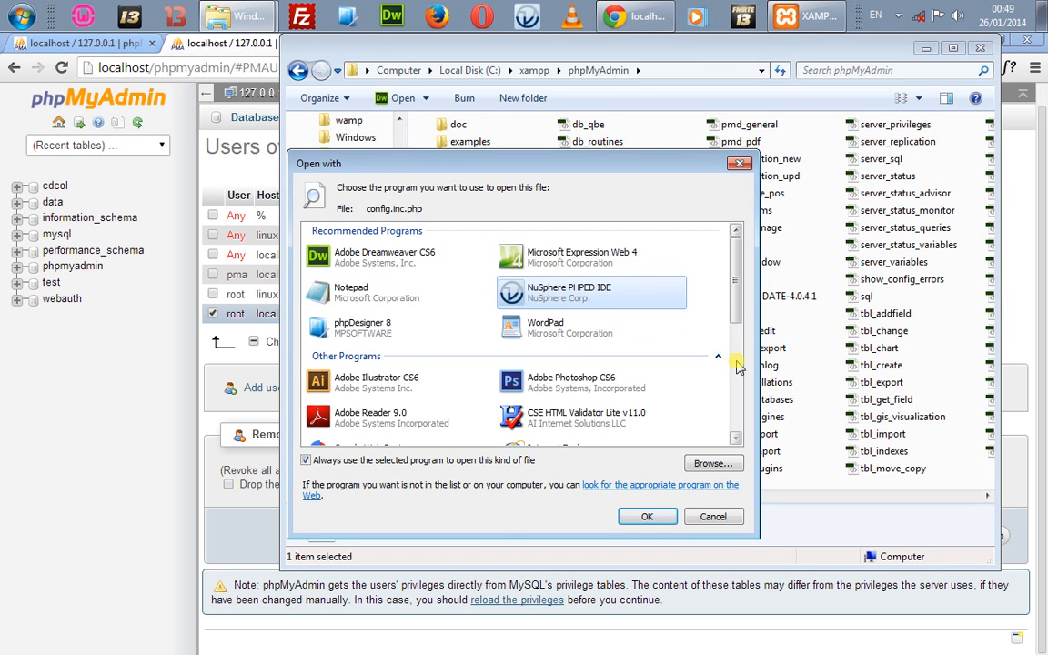
pyautogui.moveTo(742, 309); pyautogui.dragTo(713, 471)
pyautogui.click(712, 466)
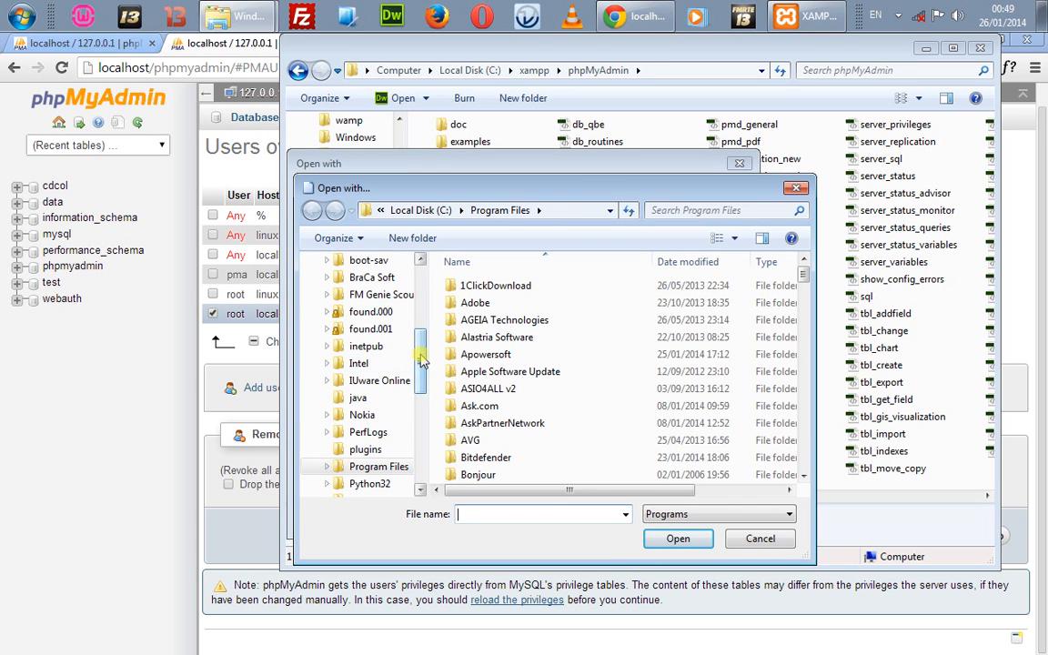
# Step: Pick notepad++.exe from the Notepad++ folder, untick 'Always use the selected program', and open
pyautogui.click(464, 356)
pyautogui.write('no')
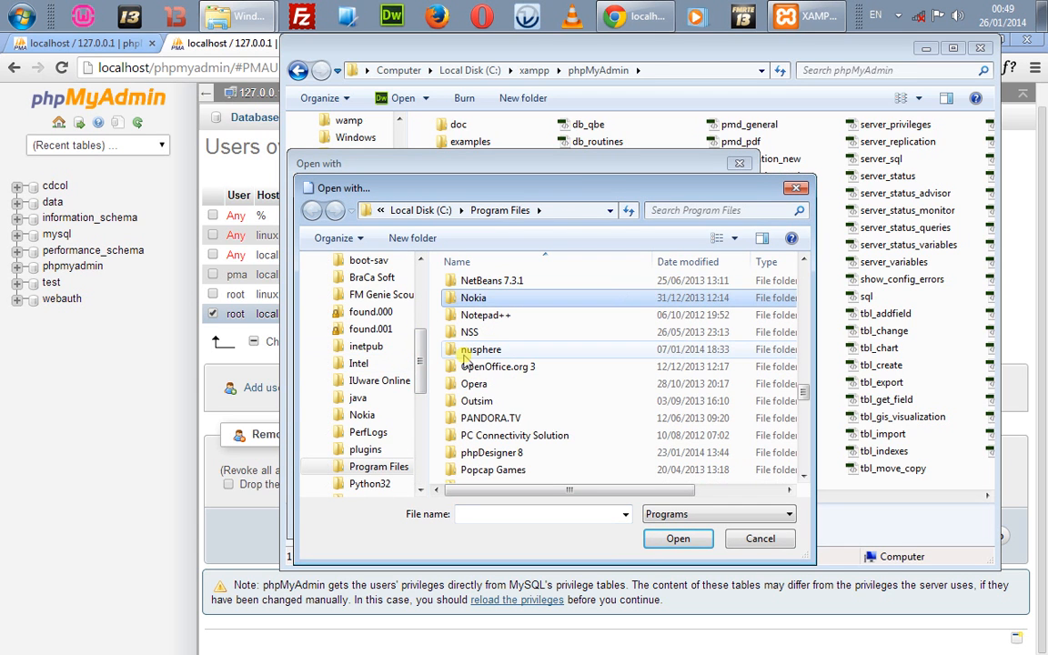
pyautogui.write('t')
pyautogui.press('Return')
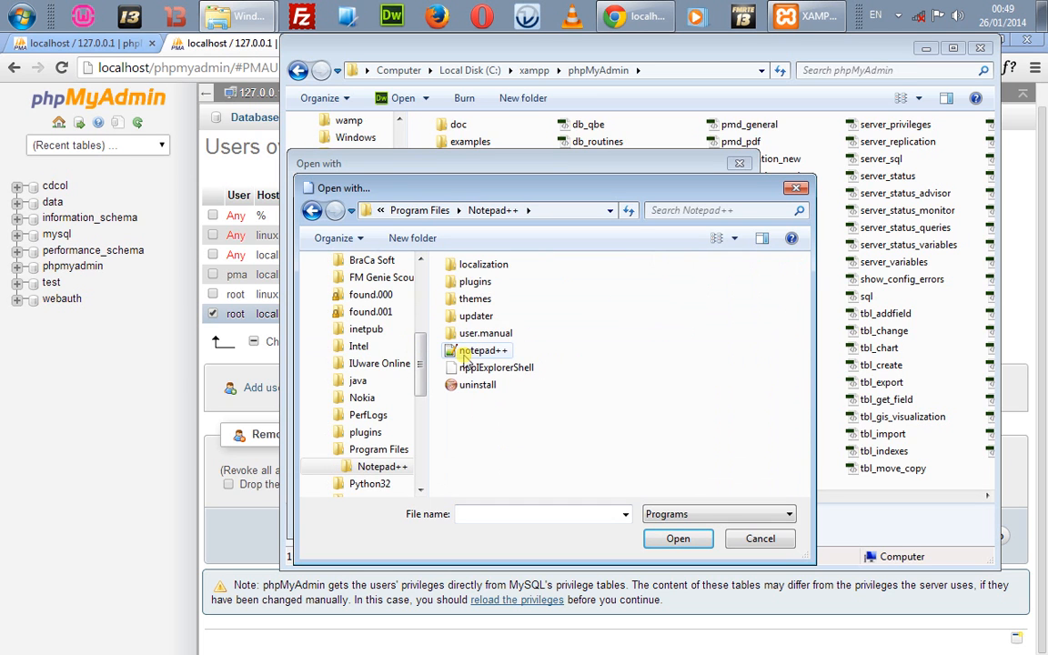
pyautogui.press('Down')
pyautogui.press('Down')
pyautogui.press('Down')
pyautogui.press('Down')
pyautogui.press('Down')
pyautogui.press('Down')
pyautogui.press('Return')
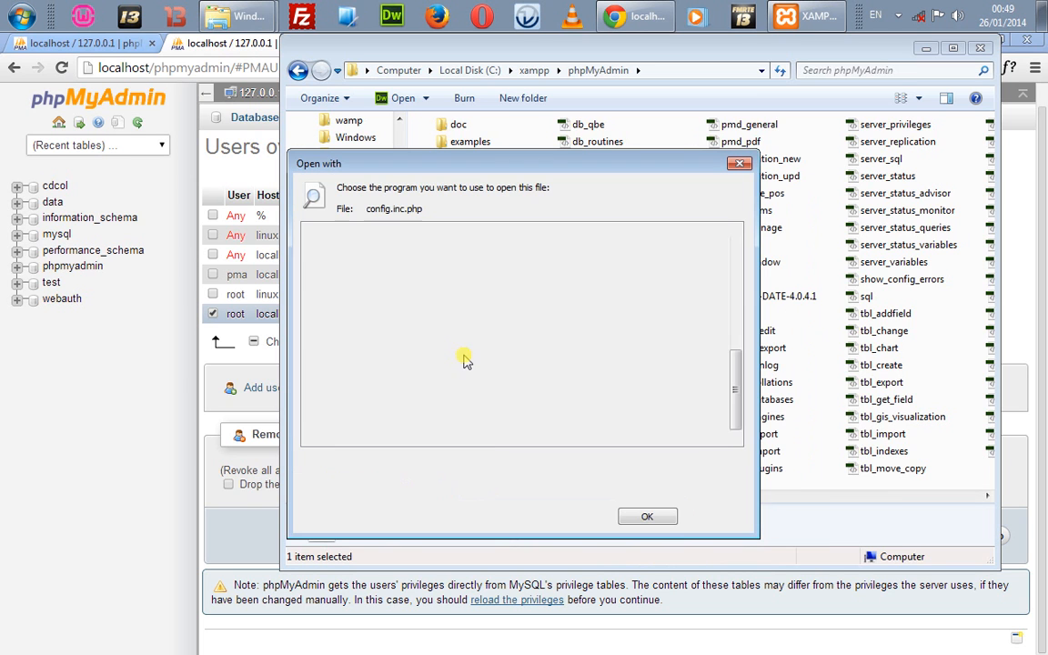
pyautogui.click(384, 464)
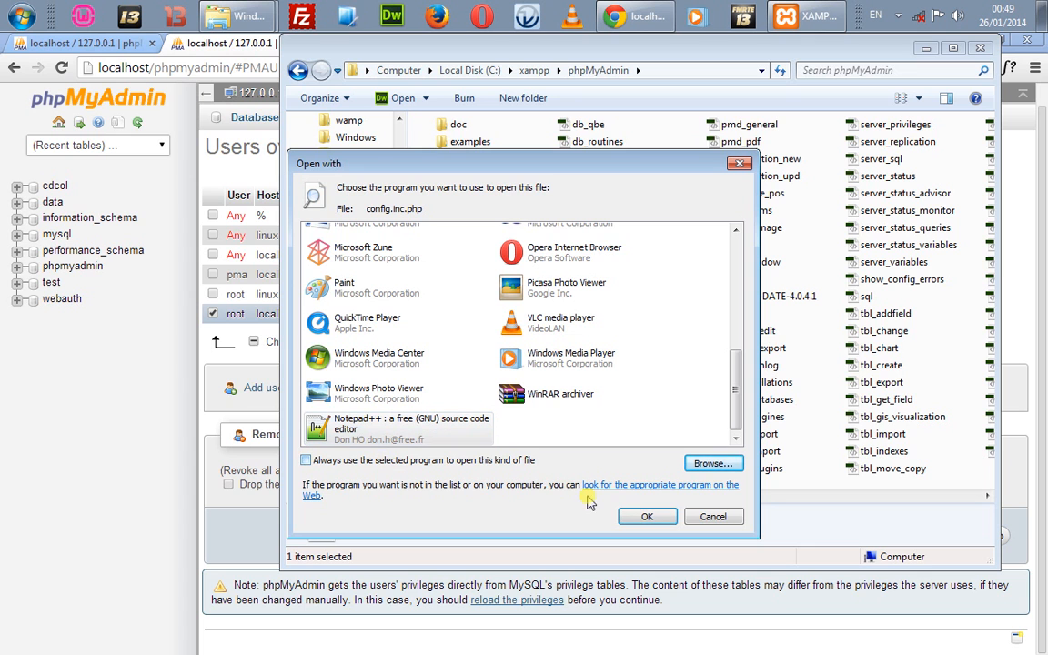
pyautogui.click(645, 515)
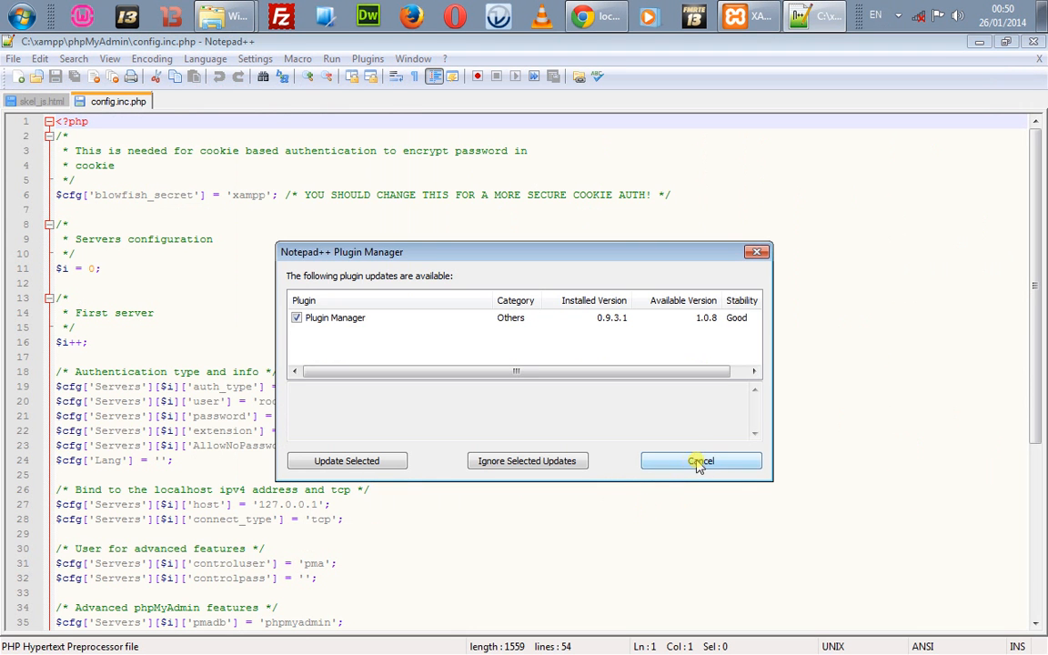
# Step: Dismiss the Plugin Manager prompt and review the server settings down to user root
pyautogui.click(689, 464)
pyautogui.click(426, 341)
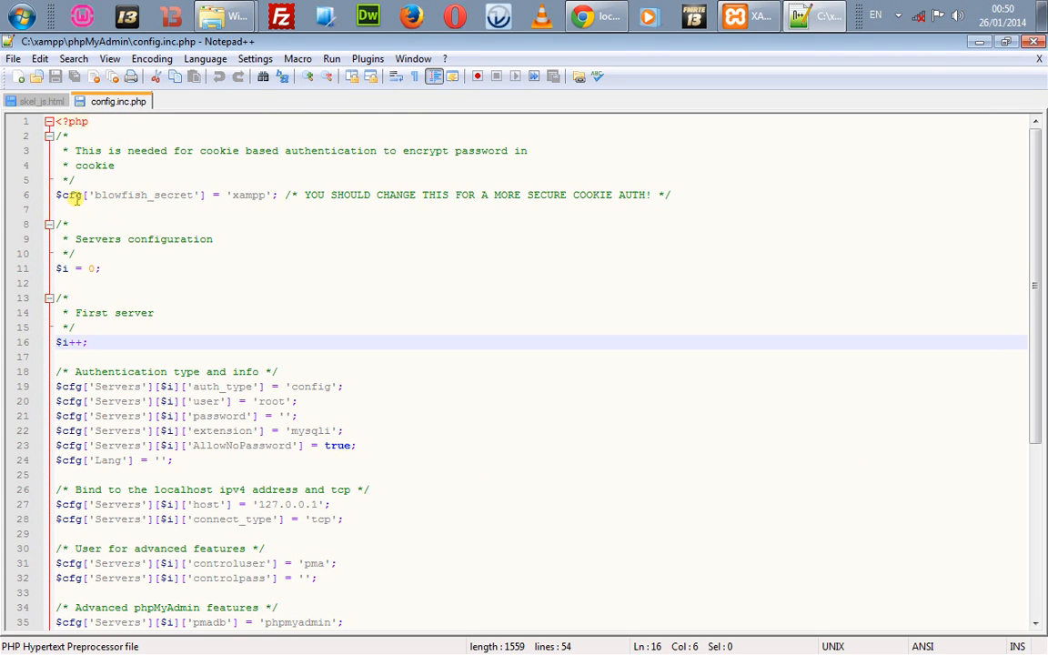
pyautogui.moveTo(75, 195); pyautogui.dragTo(105, 302)
pyautogui.tripleClick(105, 301)
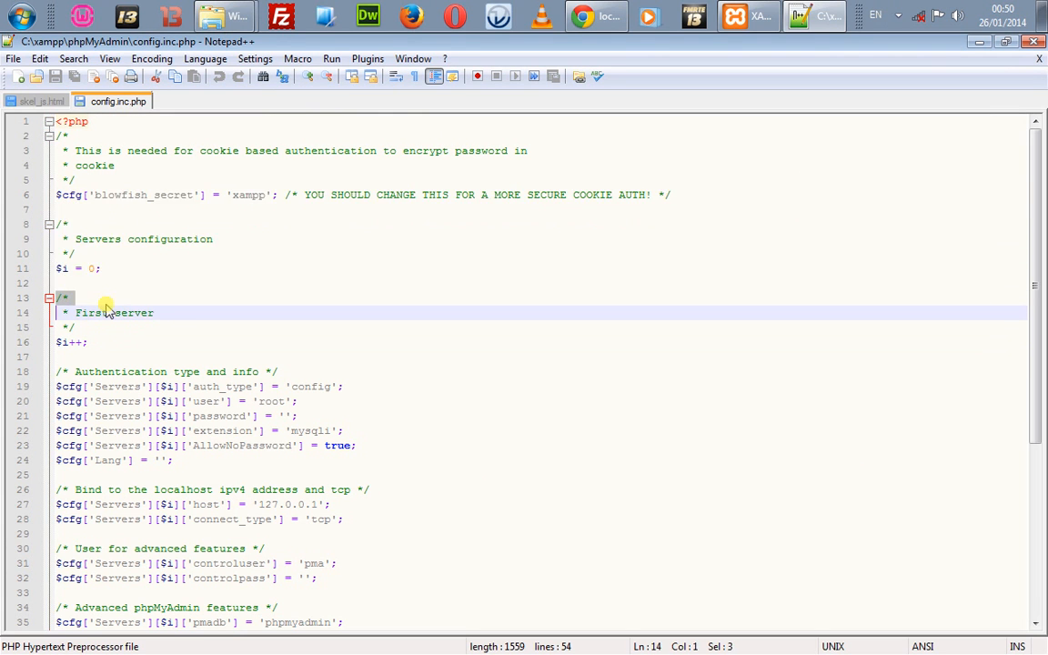
pyautogui.click(70, 300)
pyautogui.moveTo(76, 312); pyautogui.dragTo(156, 310)
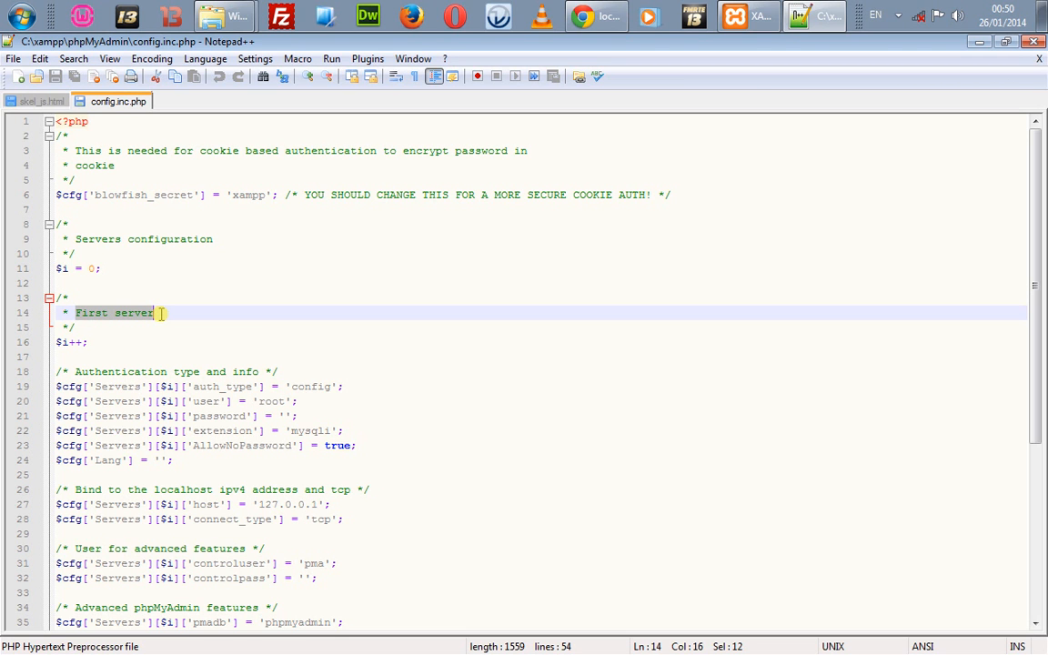
pyautogui.doubleClick(68, 387)
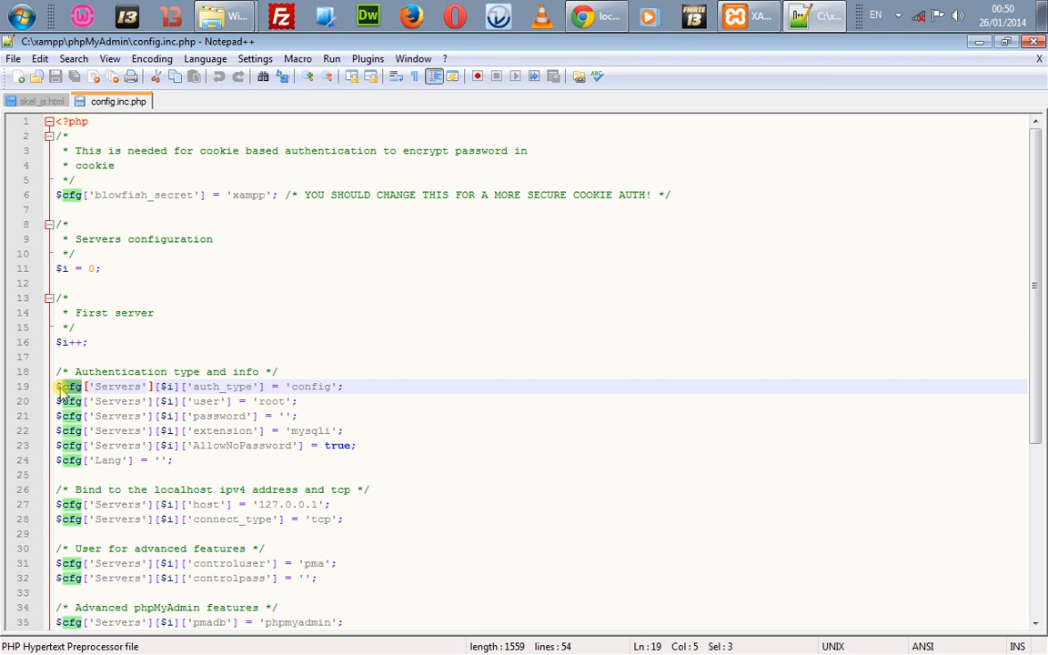
pyautogui.moveTo(55, 389); pyautogui.dragTo(59, 390)
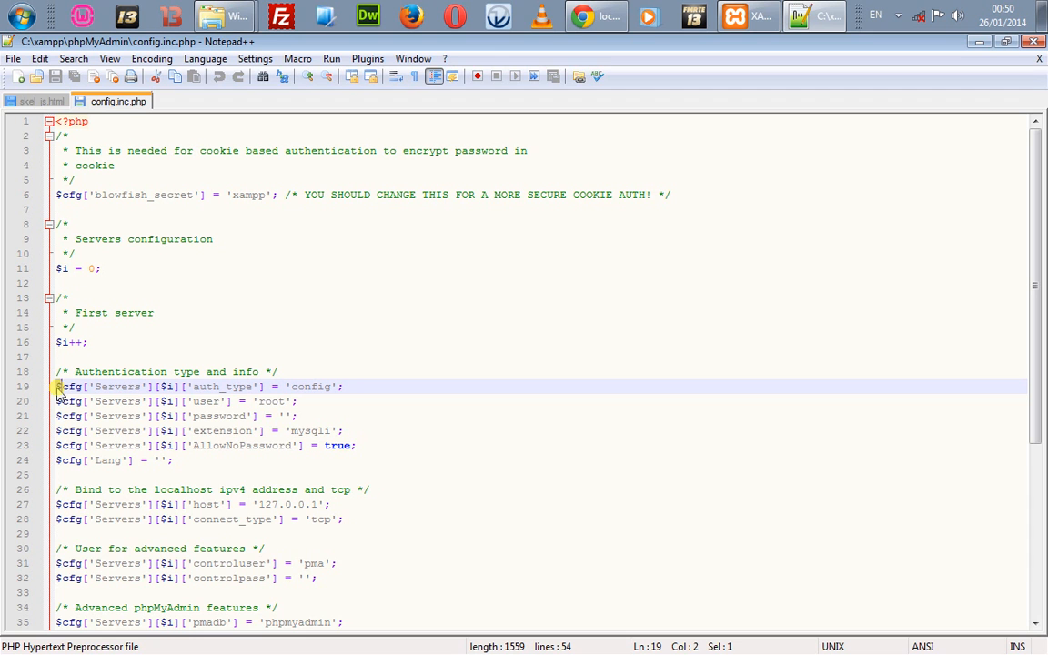
pyautogui.doubleClick(84, 430)
pyautogui.doubleClick(108, 433)
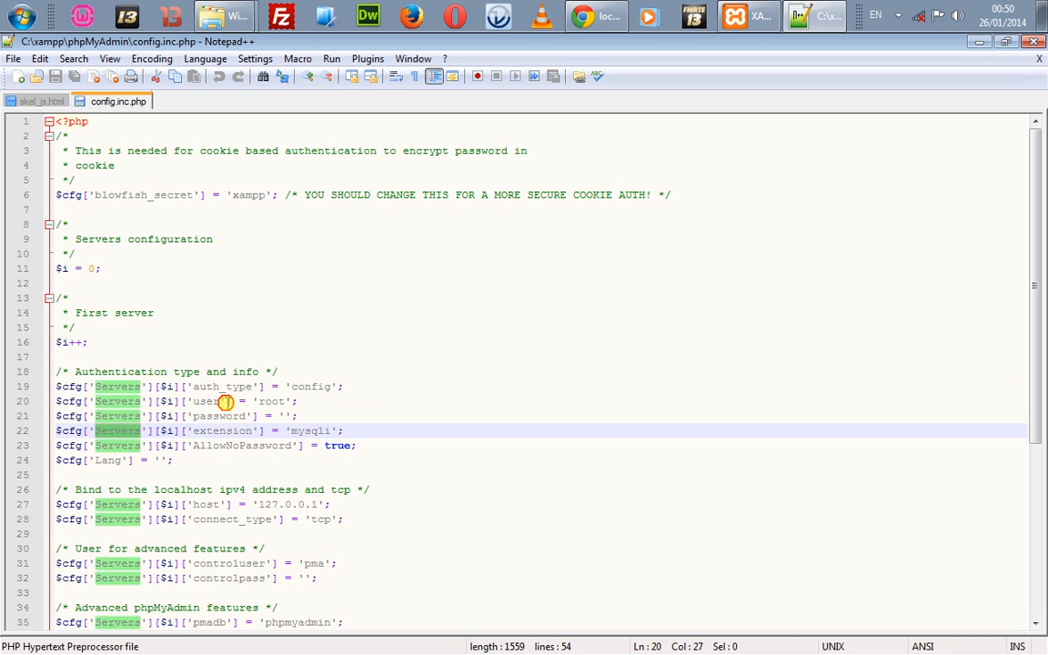
pyautogui.doubleClick(226, 401)
pyautogui.doubleClick(272, 402)
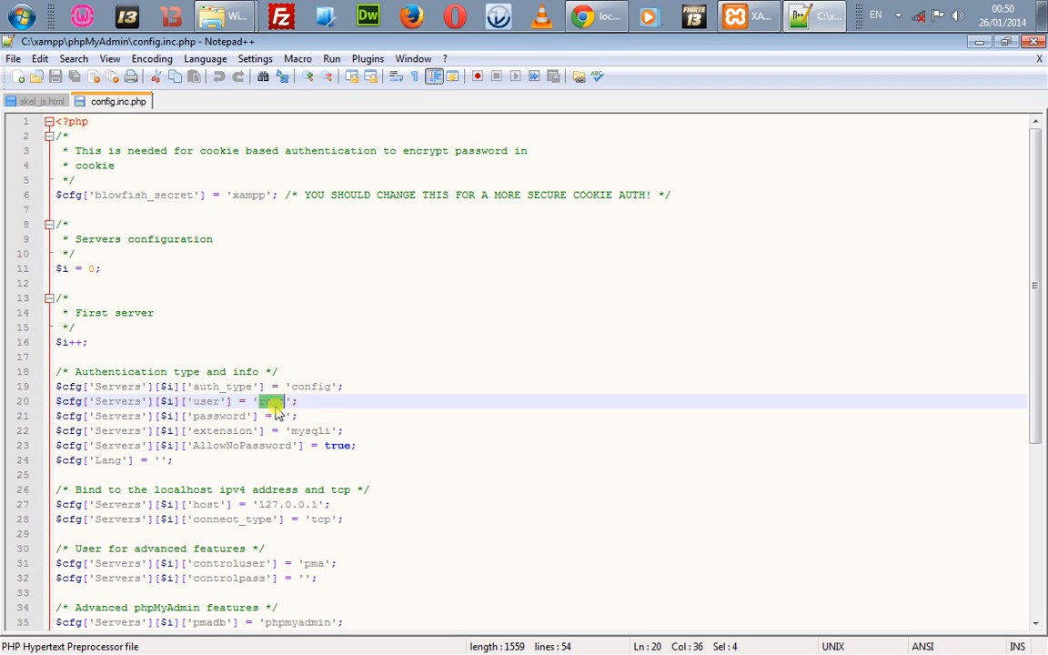
# Step: Fill in a root password, change AllowNoPassword from true to false, and save
pyautogui.click(286, 416)
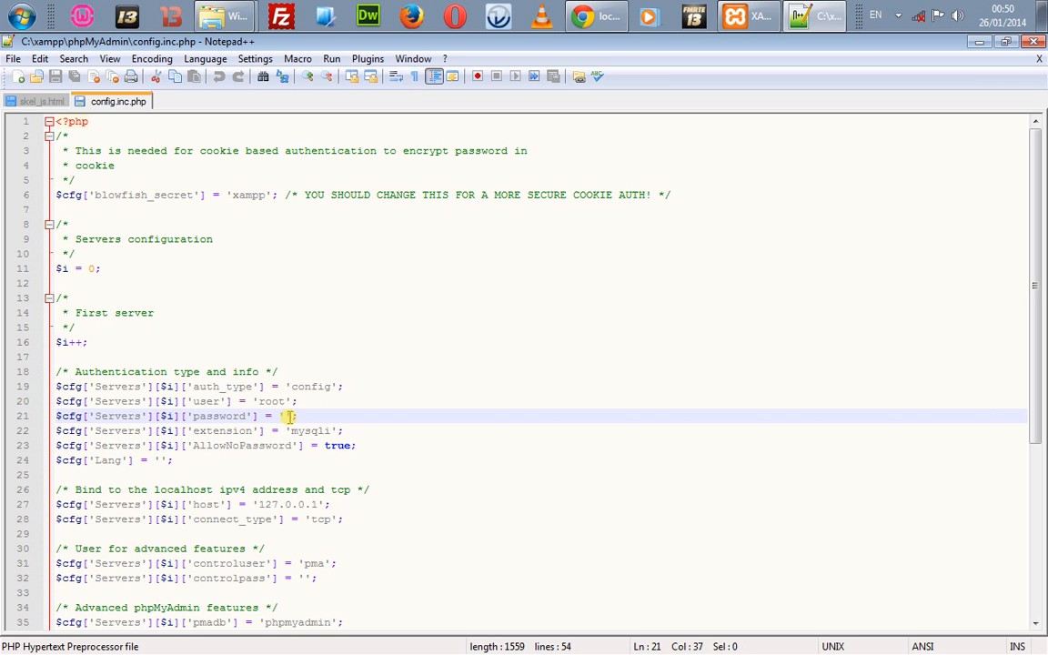
pyautogui.write('tes')
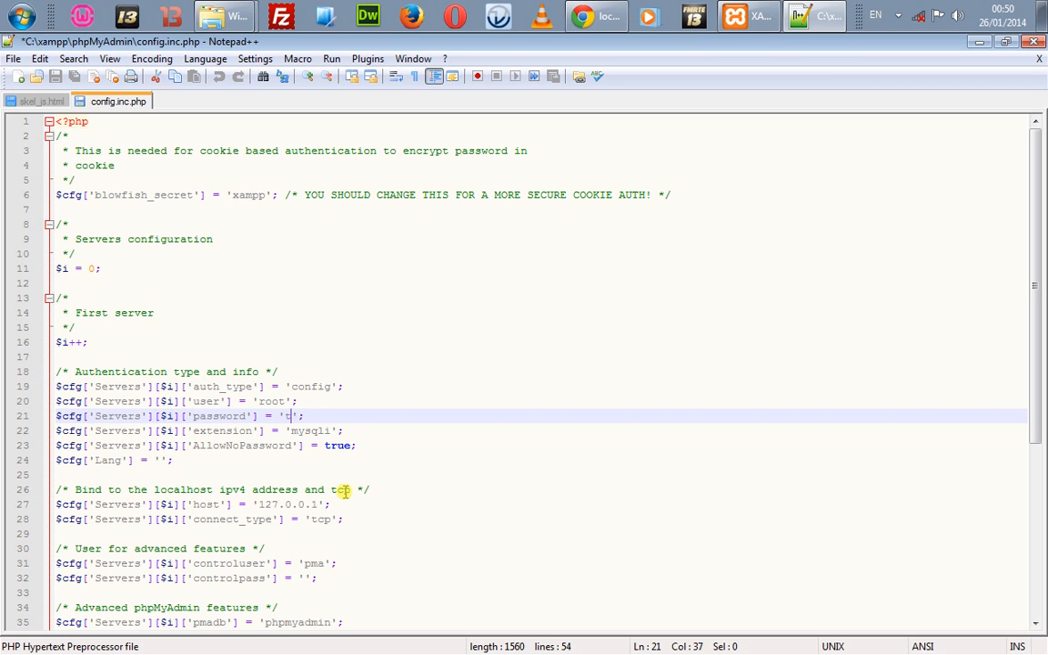
pyautogui.write('t')
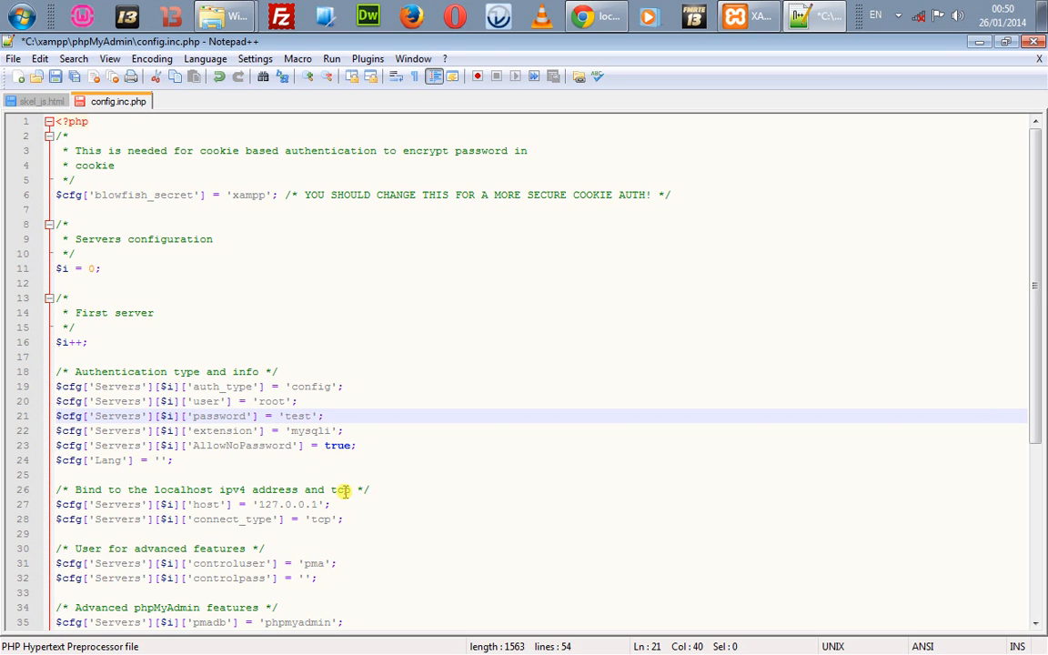
pyautogui.doubleClick(335, 446)
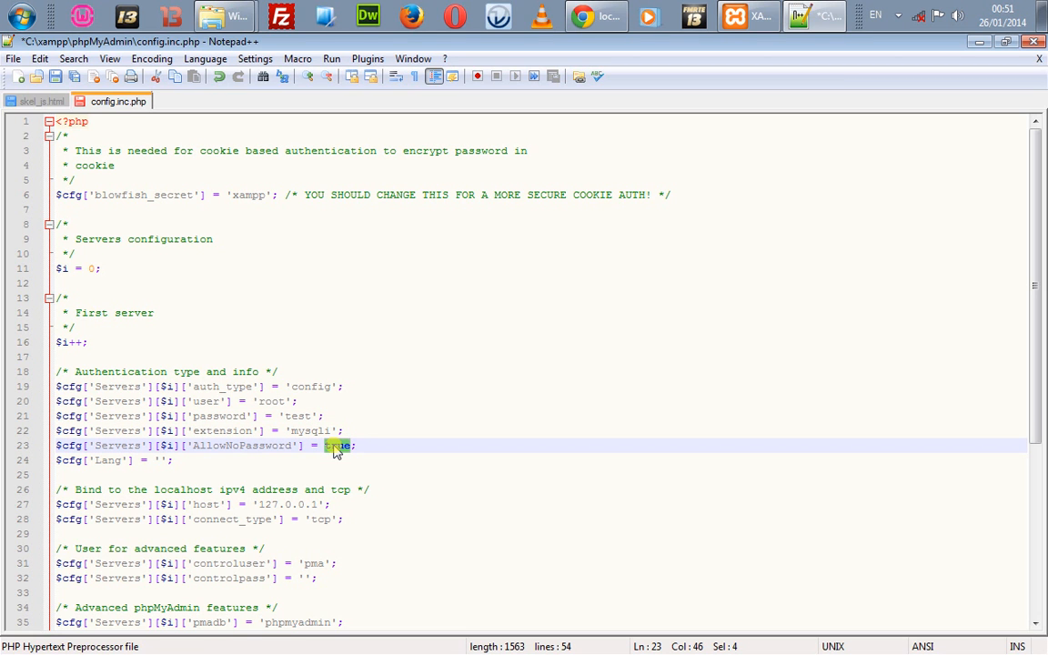
pyautogui.press('Delete')
pyautogui.write('false')
pyautogui.hotkey('ctrl', 's')
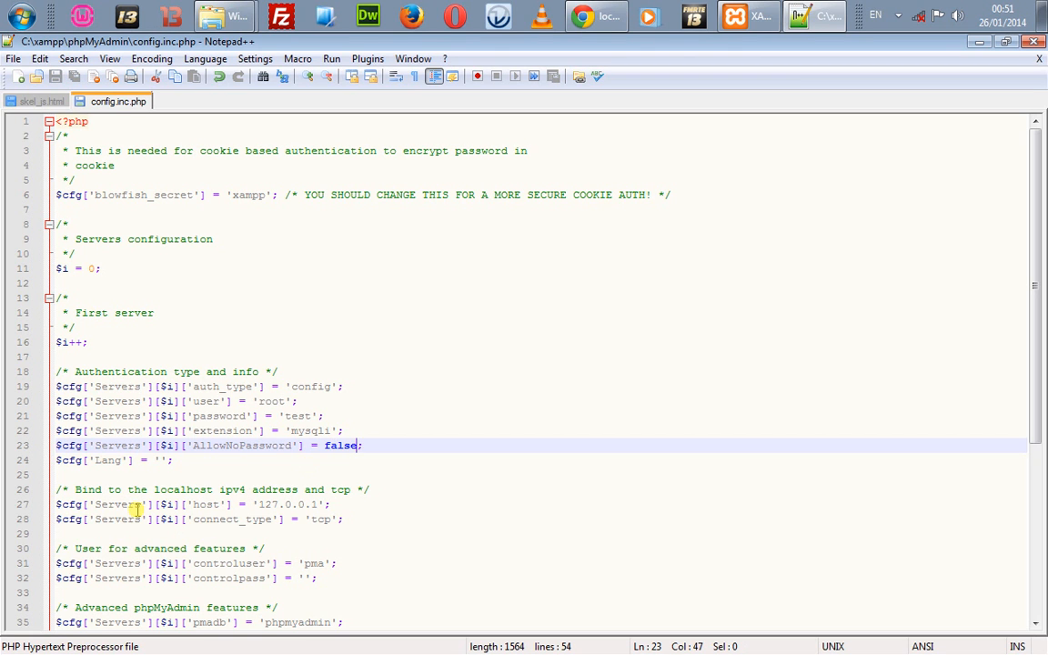
# Step: Retype the last digit of host 127.0.0.1 and save the file again
pyautogui.moveTo(259, 504); pyautogui.dragTo(321, 503)
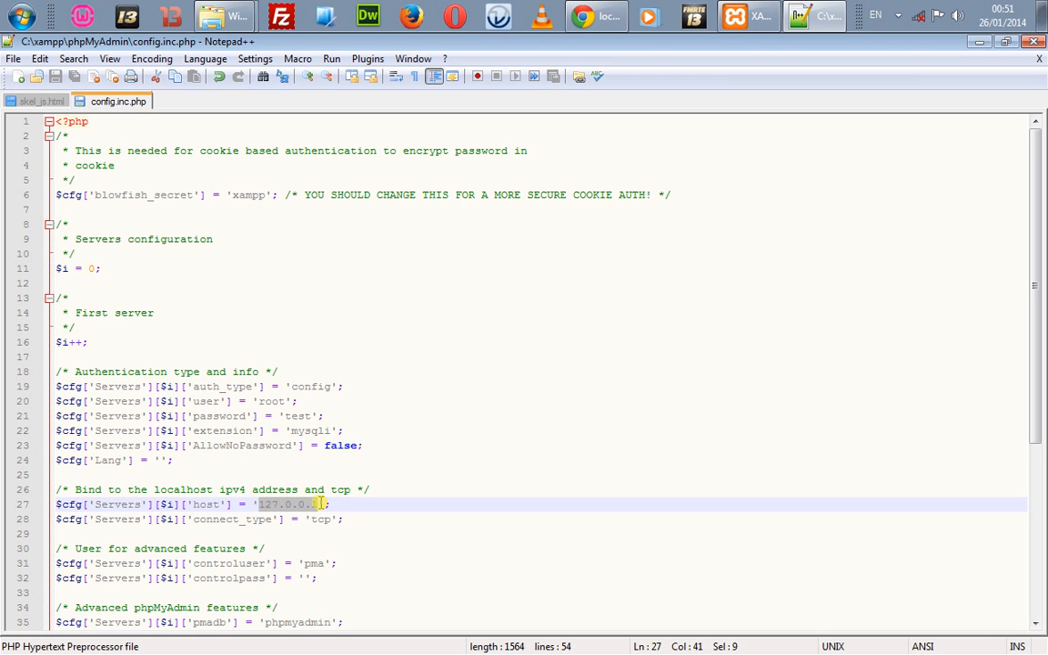
pyautogui.click(321, 503)
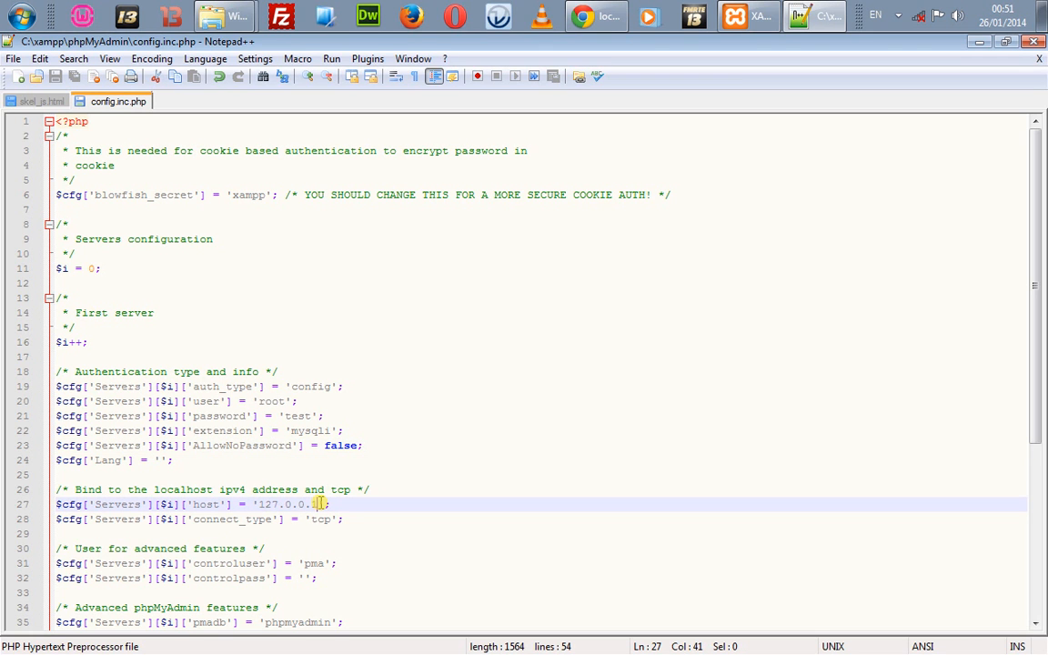
pyautogui.doubleClick(322, 503)
pyautogui.click(316, 504)
pyautogui.press('BackSpace')
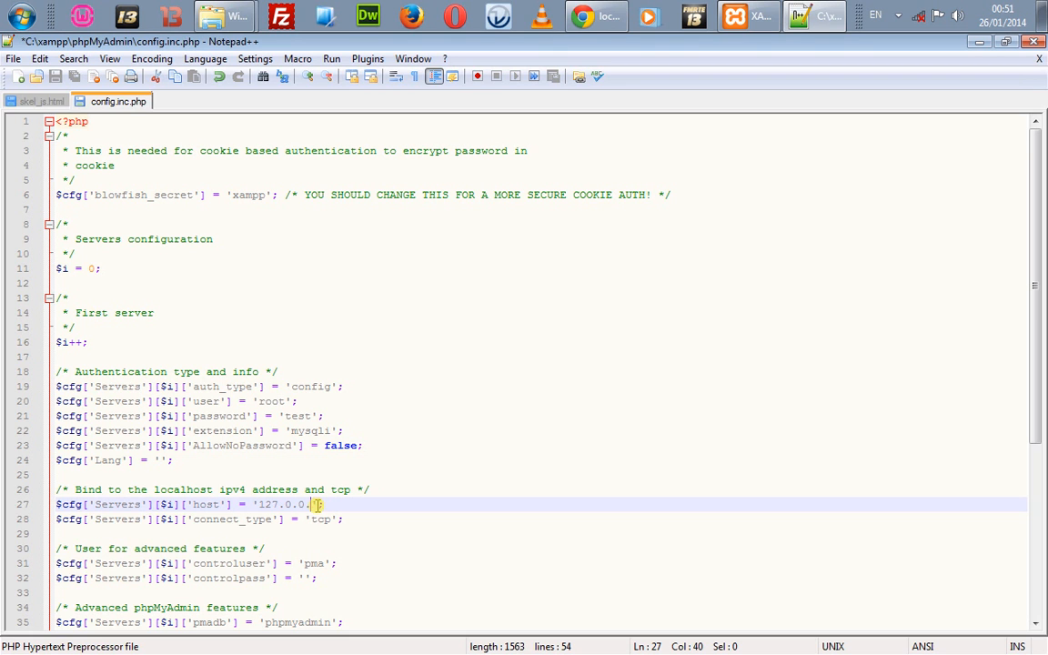
pyautogui.write('1')
pyautogui.press('BackSpace')
pyautogui.write('1')
pyautogui.hotkey('ctrl', 's')
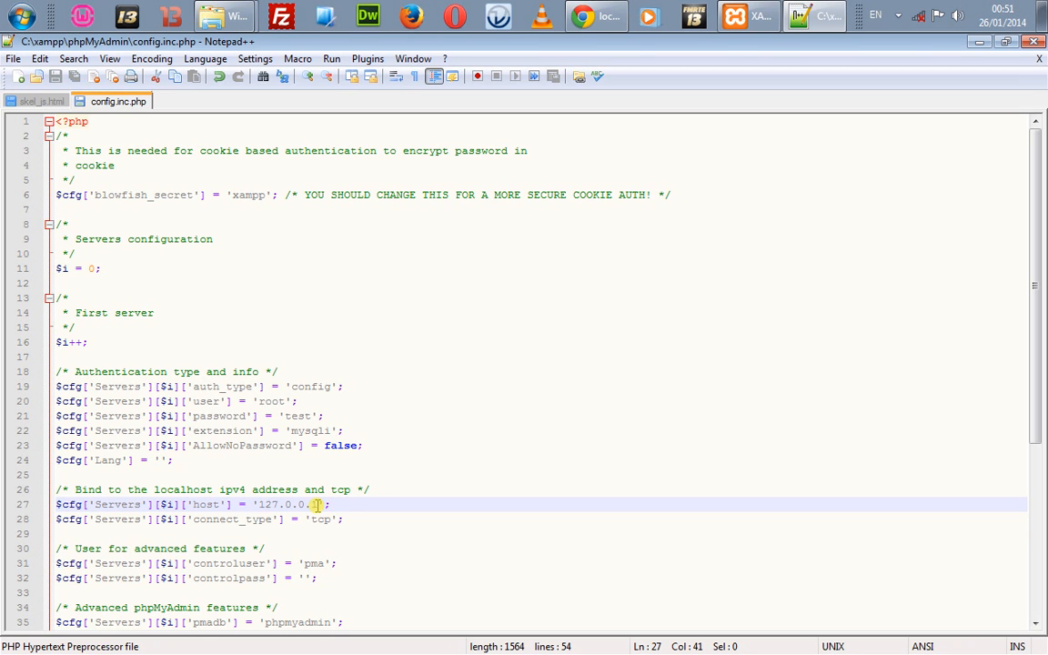
# Step: Inspect the host 127.0.0.1 and connect_type tcp lines, ending at line 22
pyautogui.click(259, 535)
pyautogui.doubleClick(295, 506)
pyautogui.moveTo(260, 505); pyautogui.dragTo(318, 504)
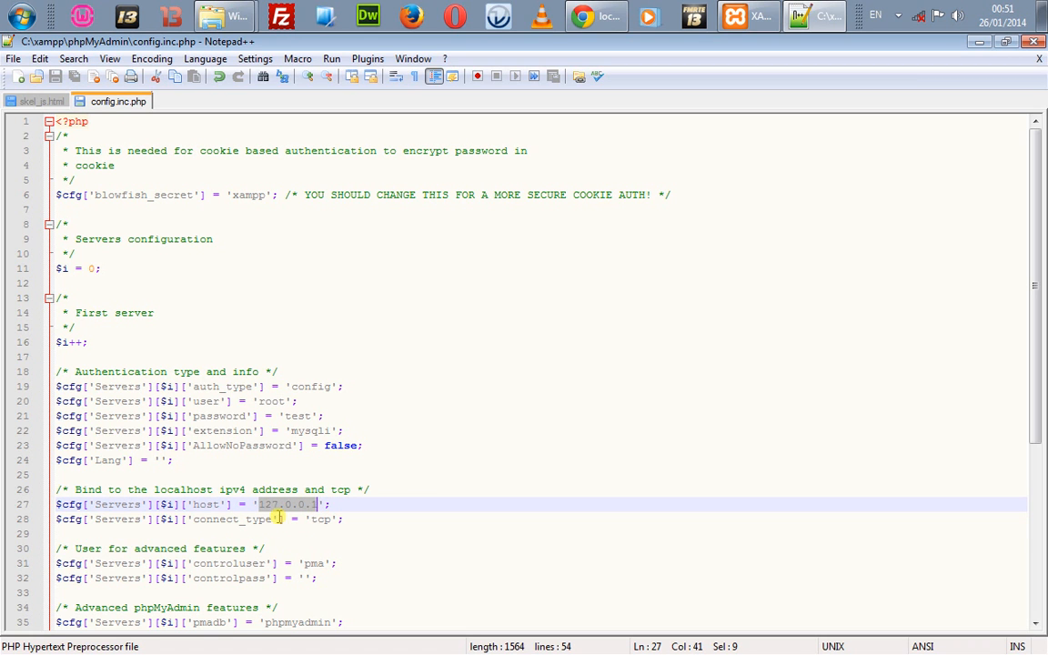
pyautogui.click(185, 516)
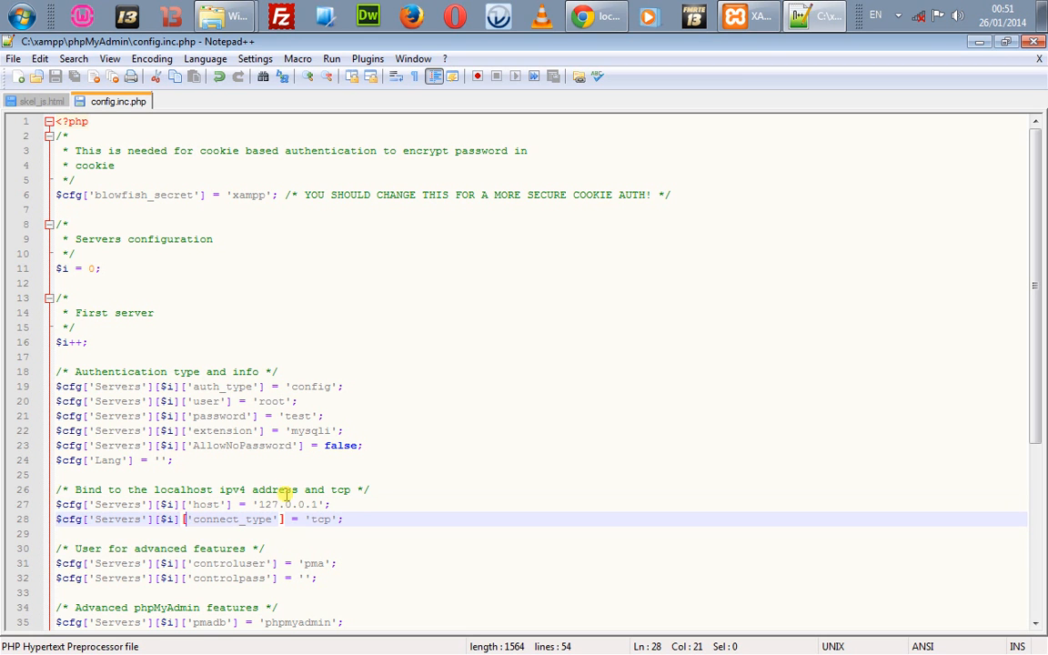
pyautogui.doubleClick(286, 505)
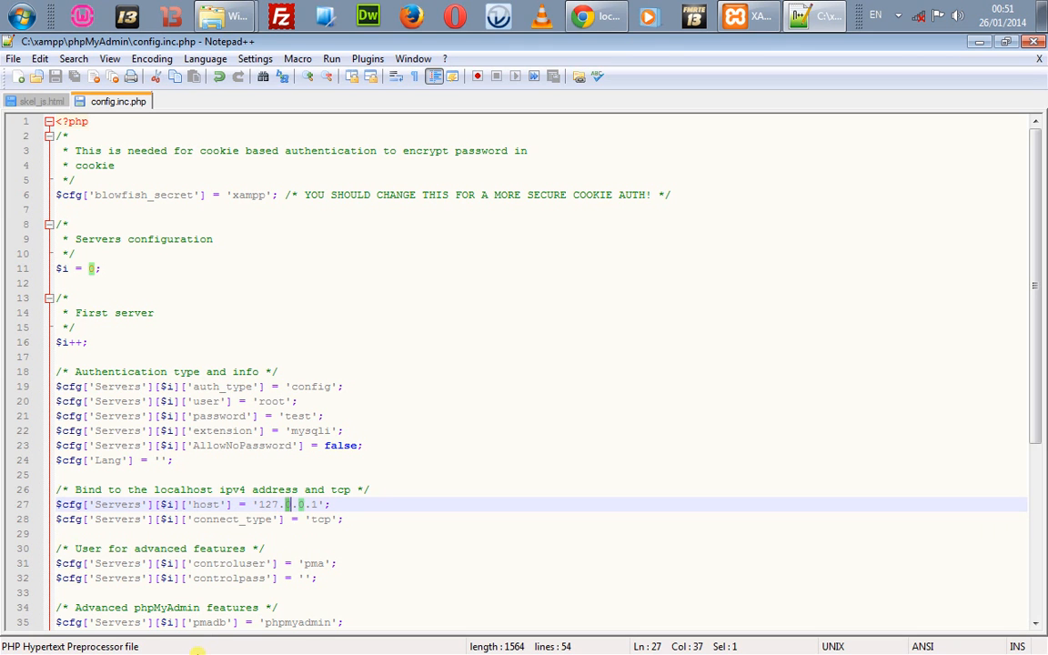
pyautogui.doubleClick(323, 520)
pyautogui.tripleClick(322, 523)
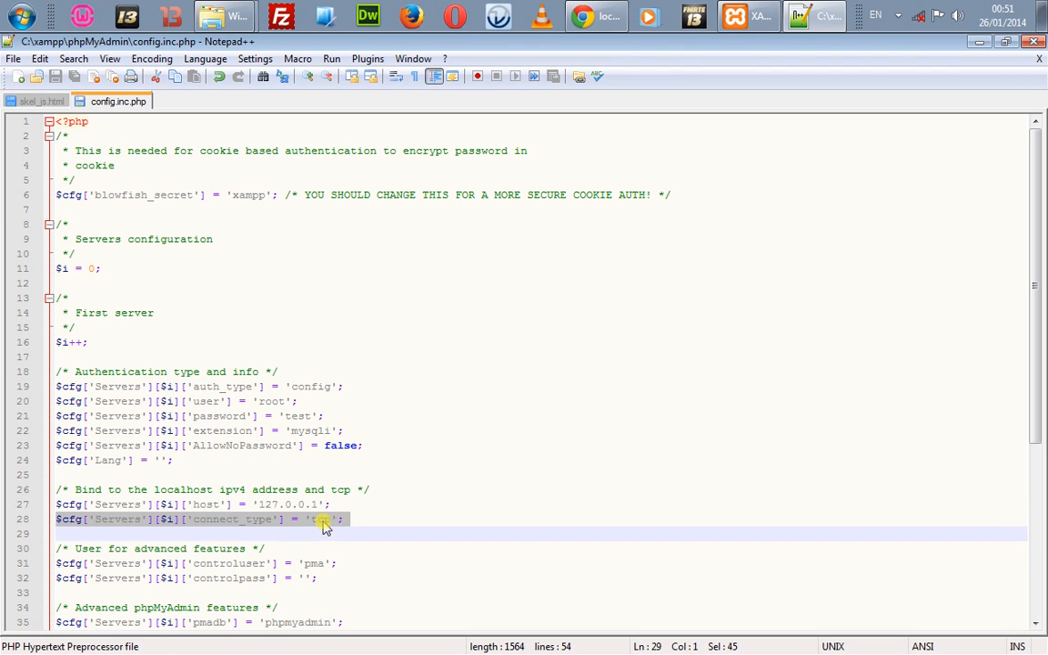
pyautogui.doubleClick(323, 525)
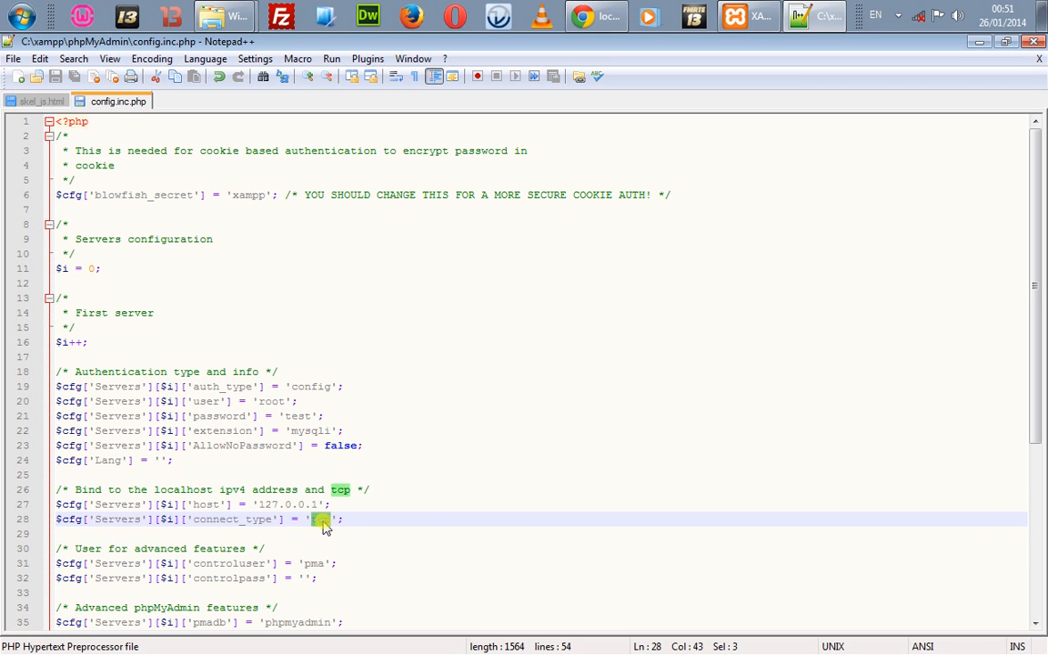
pyautogui.click(256, 603)
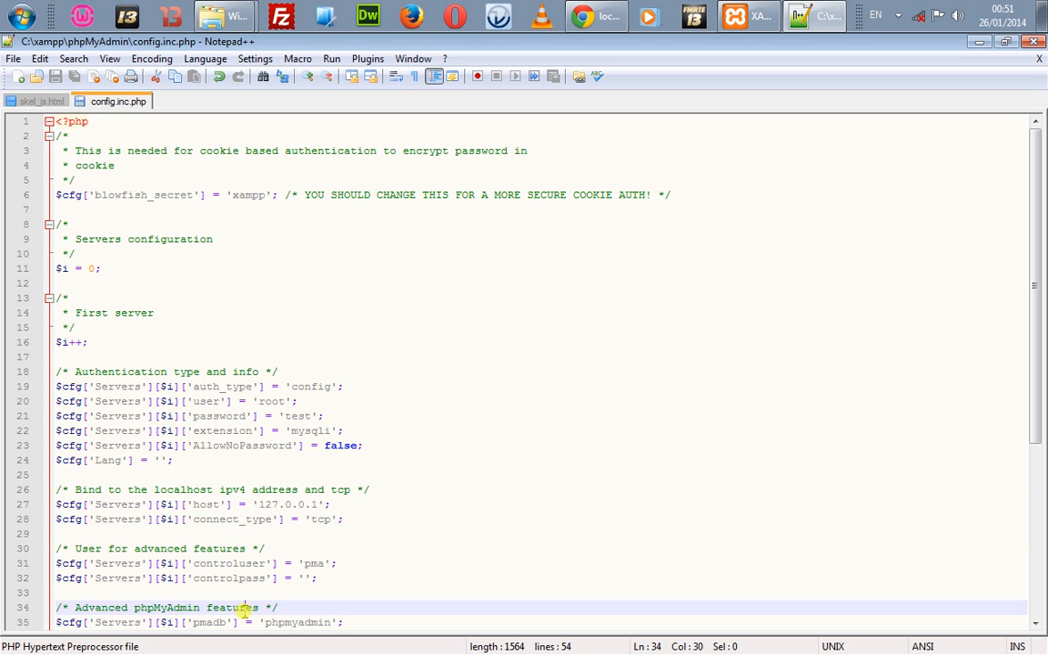
pyautogui.doubleClick(323, 520)
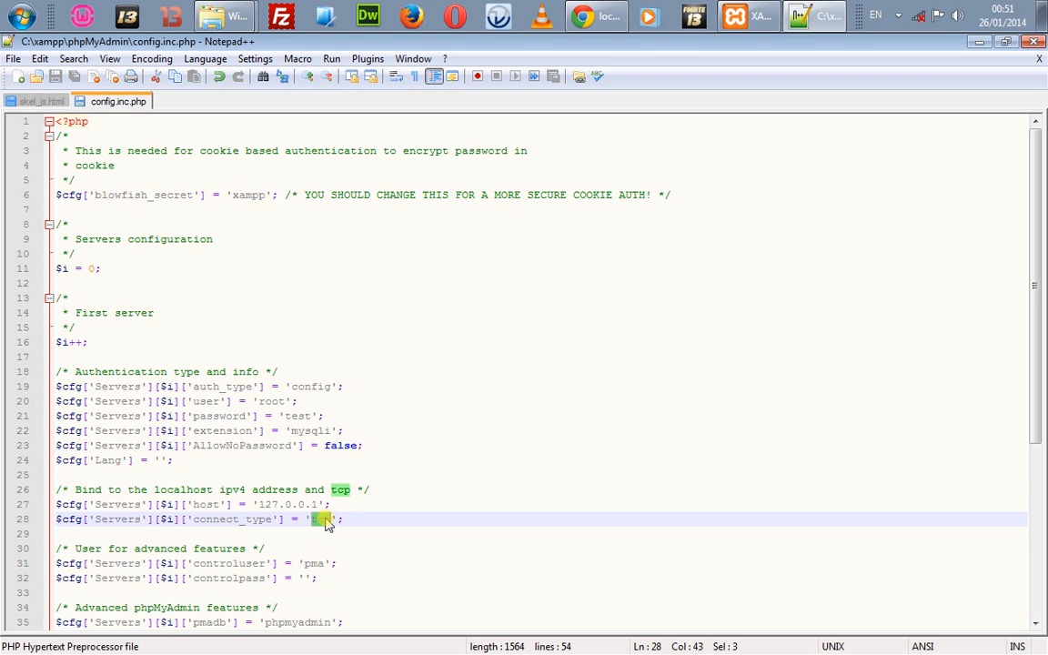
pyautogui.click(314, 550)
pyautogui.moveTo(314, 549); pyautogui.dragTo(325, 531)
pyautogui.doubleClick(325, 530)
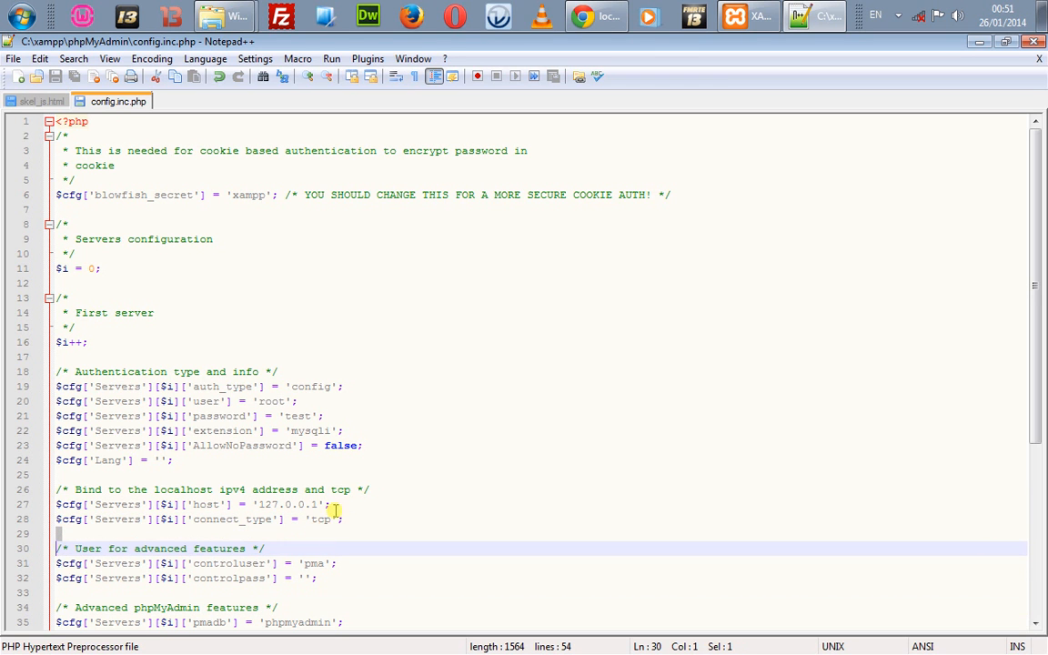
pyautogui.click(359, 432)
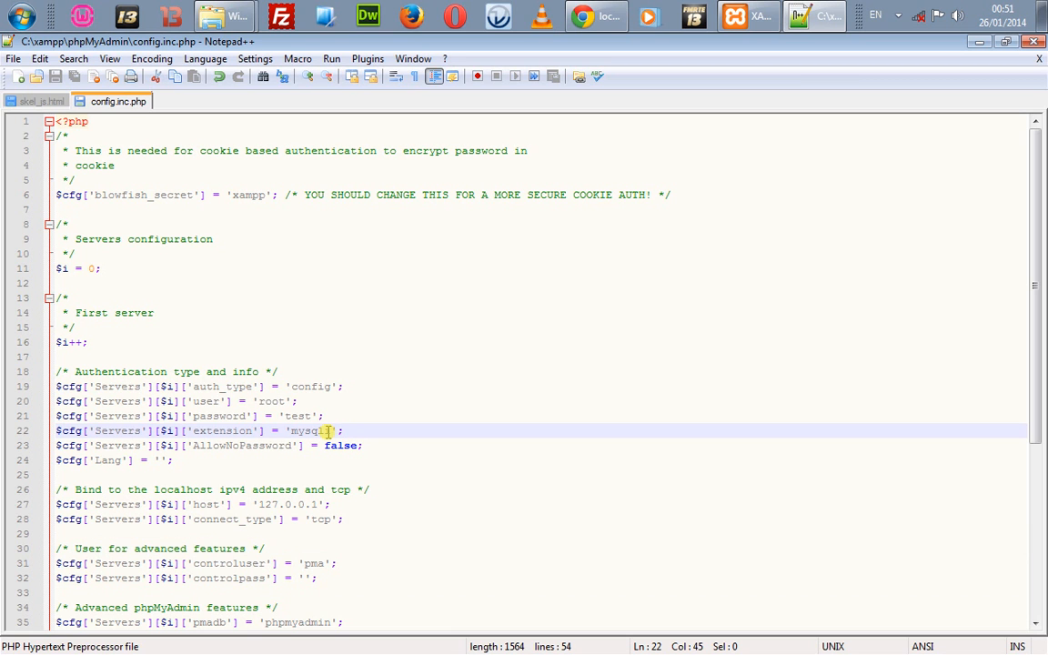
# Step: Close both old phpMyAdmin tabs and load localhost phpMyAdmin in a new tab
pyautogui.click(608, 11)
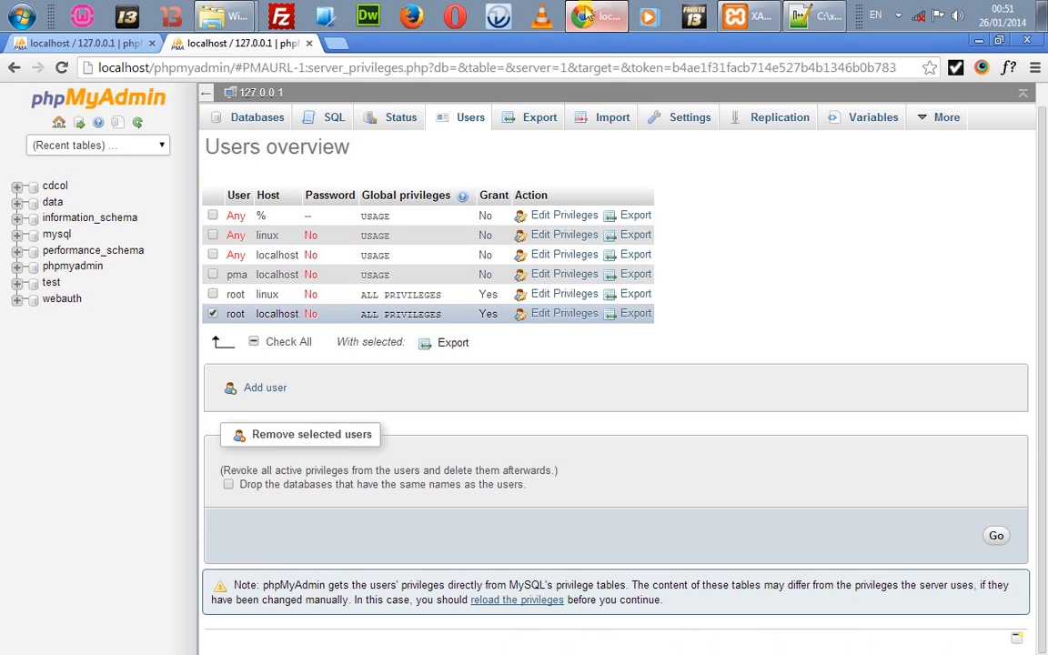
pyautogui.click(334, 44)
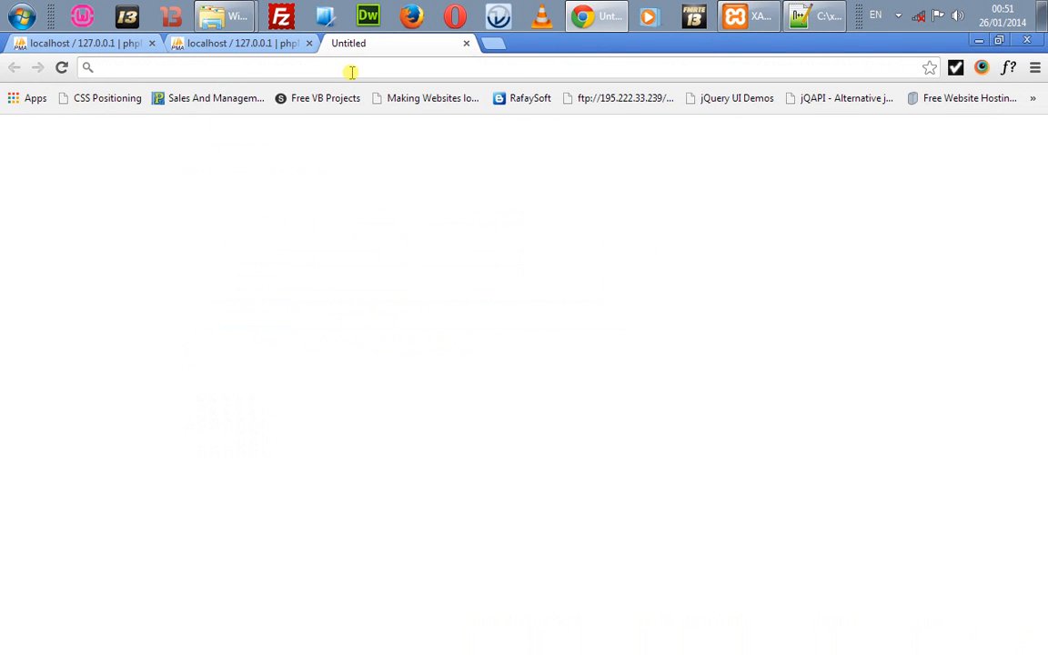
pyautogui.click(308, 43)
pyautogui.click(151, 42)
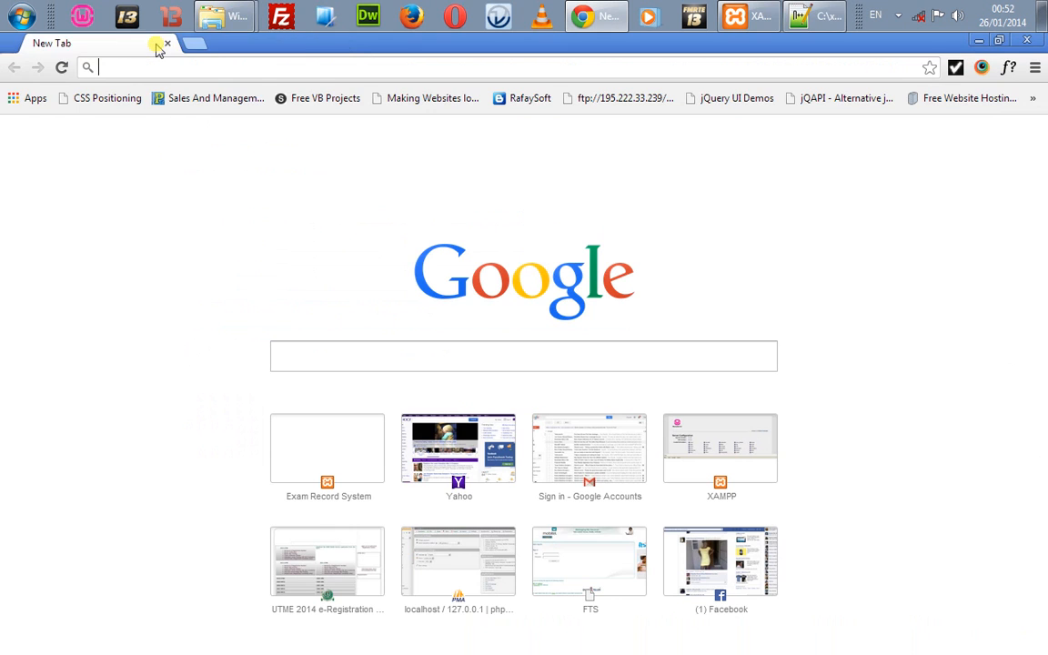
pyautogui.write('lo')
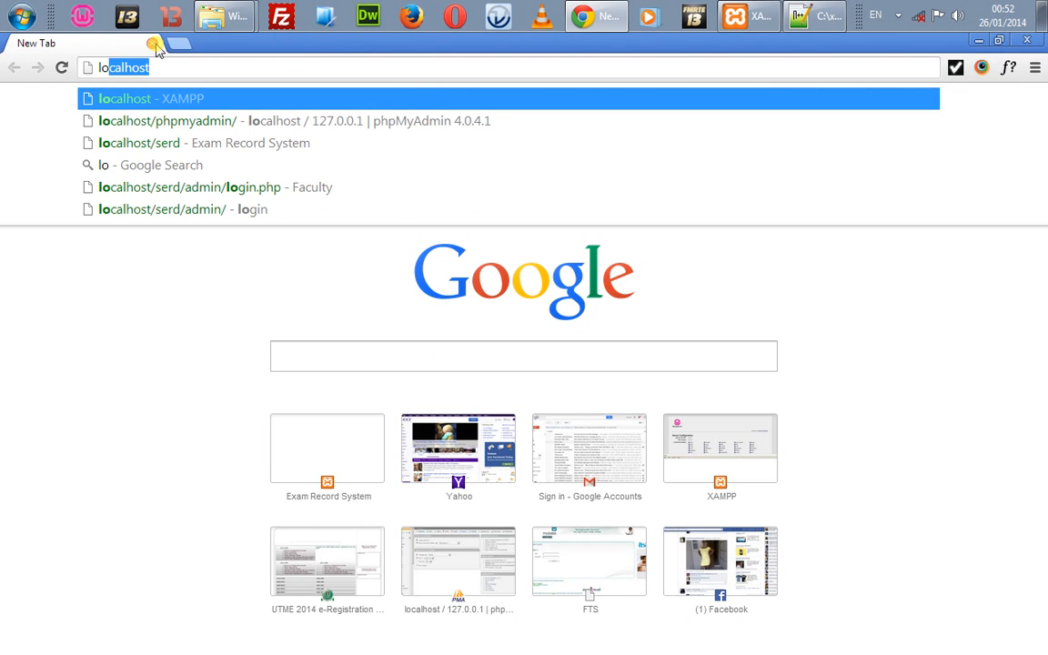
pyautogui.write('calhost')
pyautogui.press('Down')
pyautogui.press('Return')
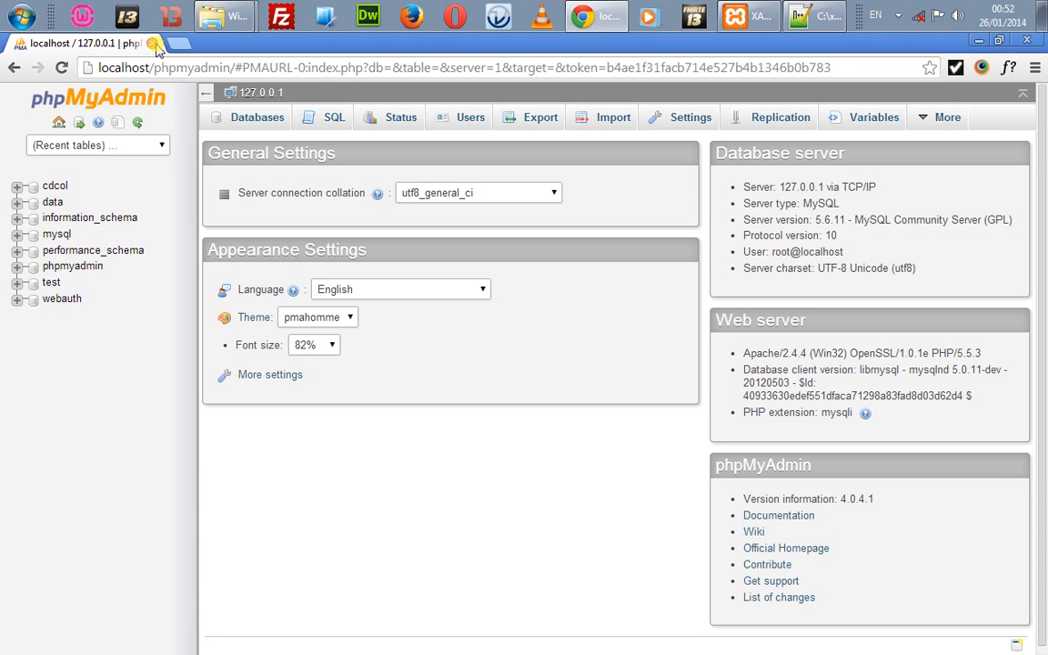
# Step: Open Users, go Home, then reopen Users showing root@localhost with a password set
pyautogui.click(455, 125)
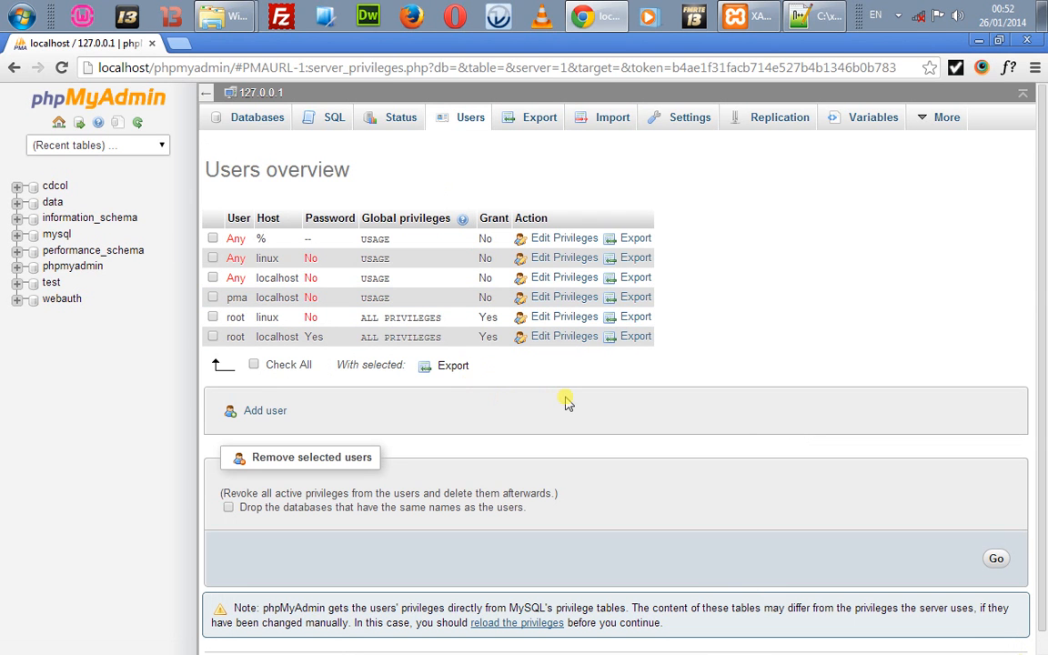
pyautogui.scroll(-1, 566, 403)
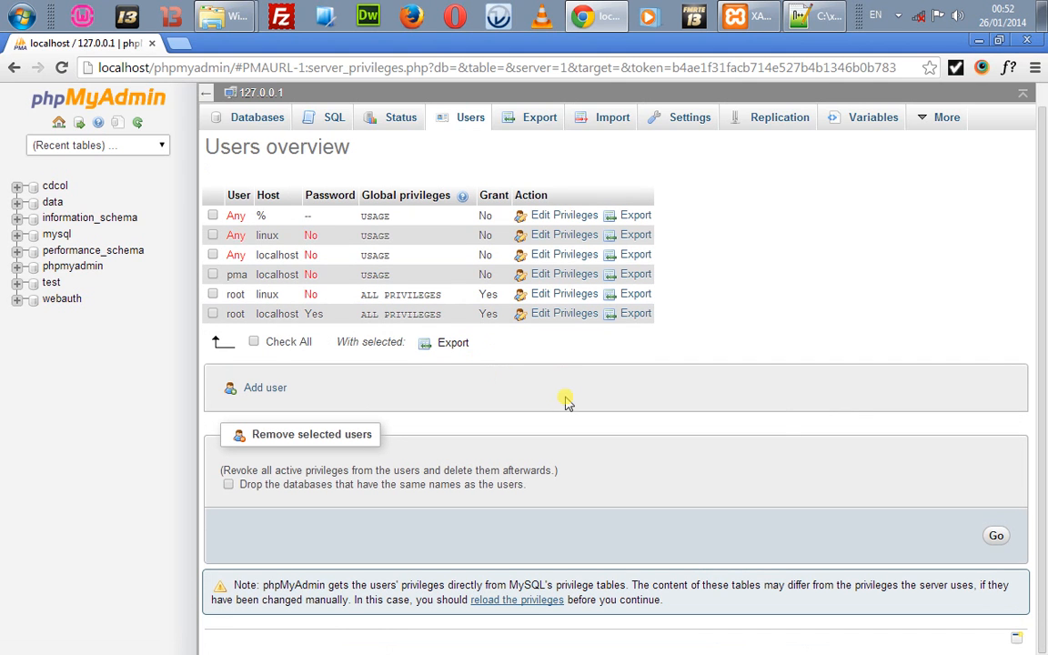
pyautogui.click(59, 125)
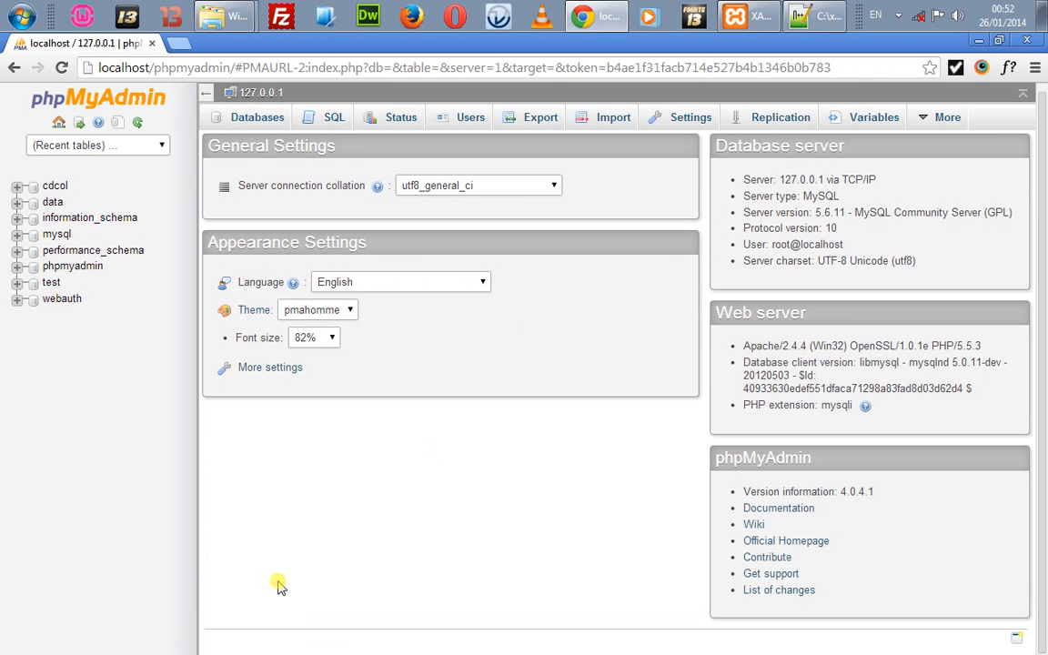
pyautogui.click(435, 640)
pyautogui.moveTo(435, 640); pyautogui.dragTo(508, 615)
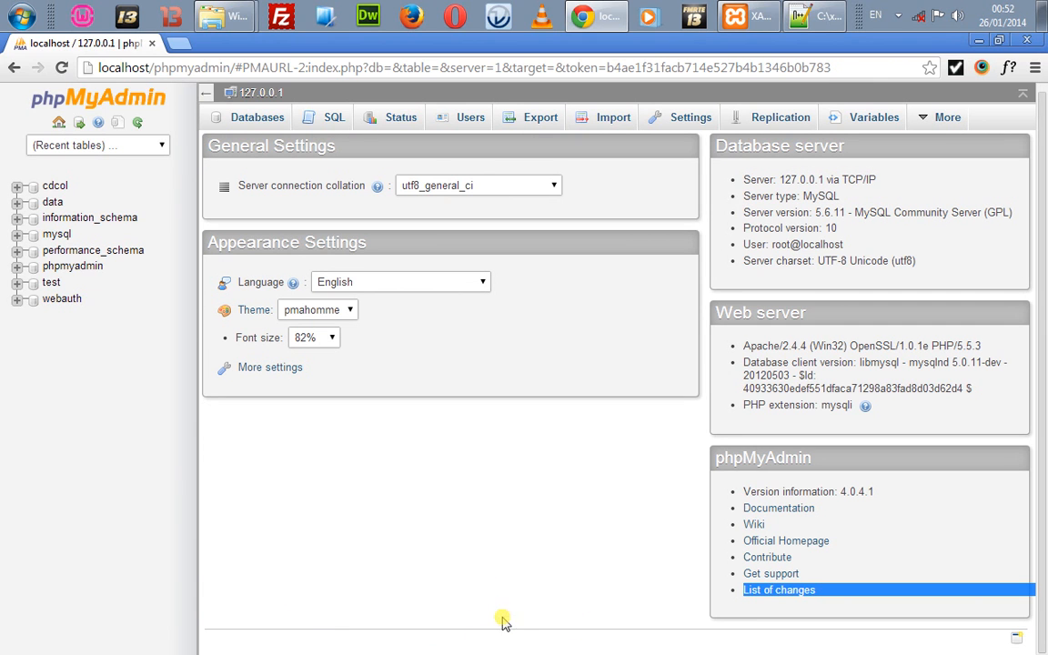
pyautogui.click(590, 499)
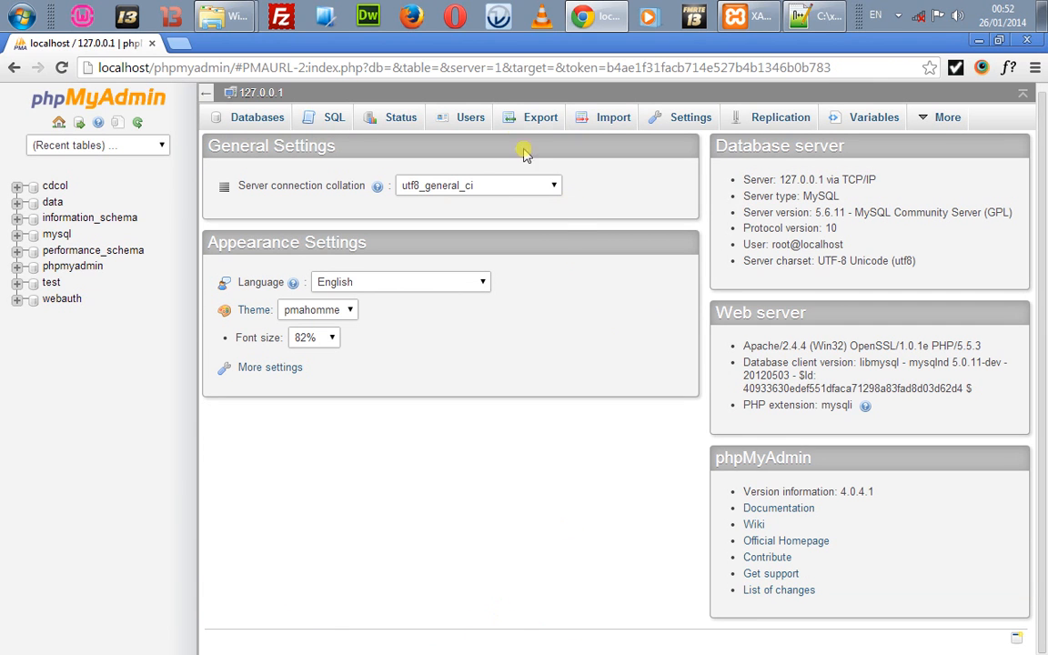
pyautogui.click(471, 119)
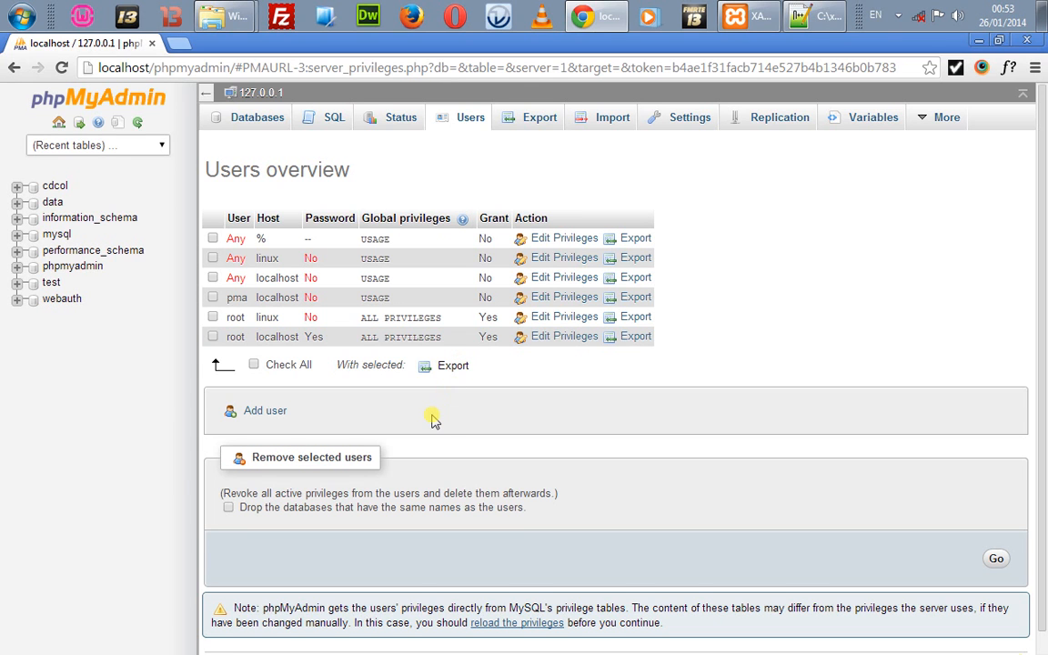
pyautogui.scroll(-1, 433, 421)
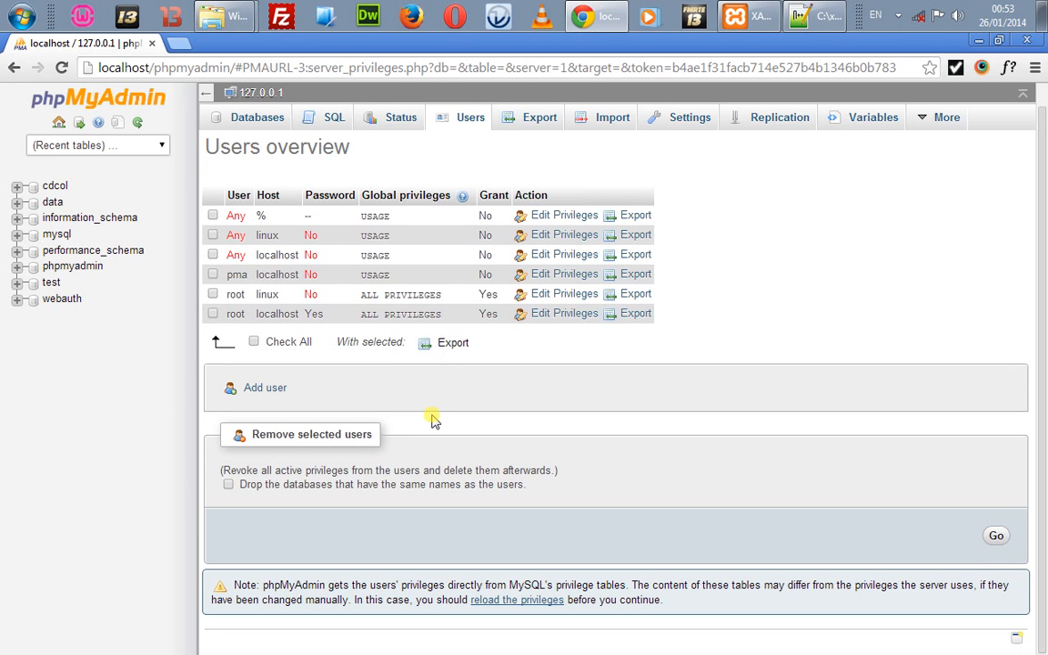
pyautogui.scroll(1, 433, 421)
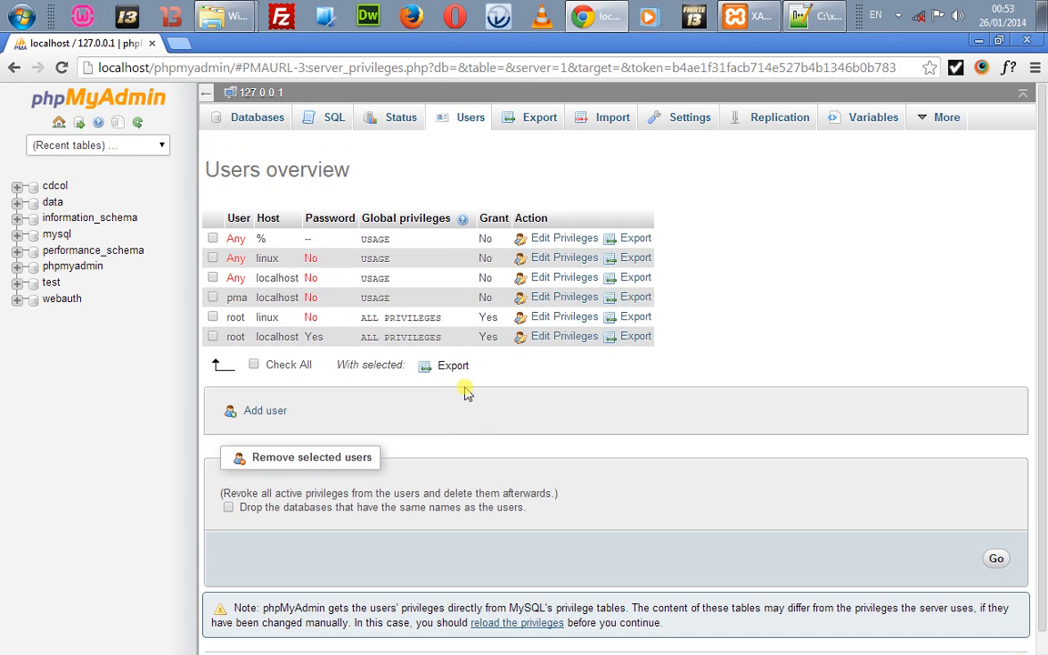
# Step: Open Edit Privileges for root on localhost and scroll through the page
pyautogui.click(554, 338)
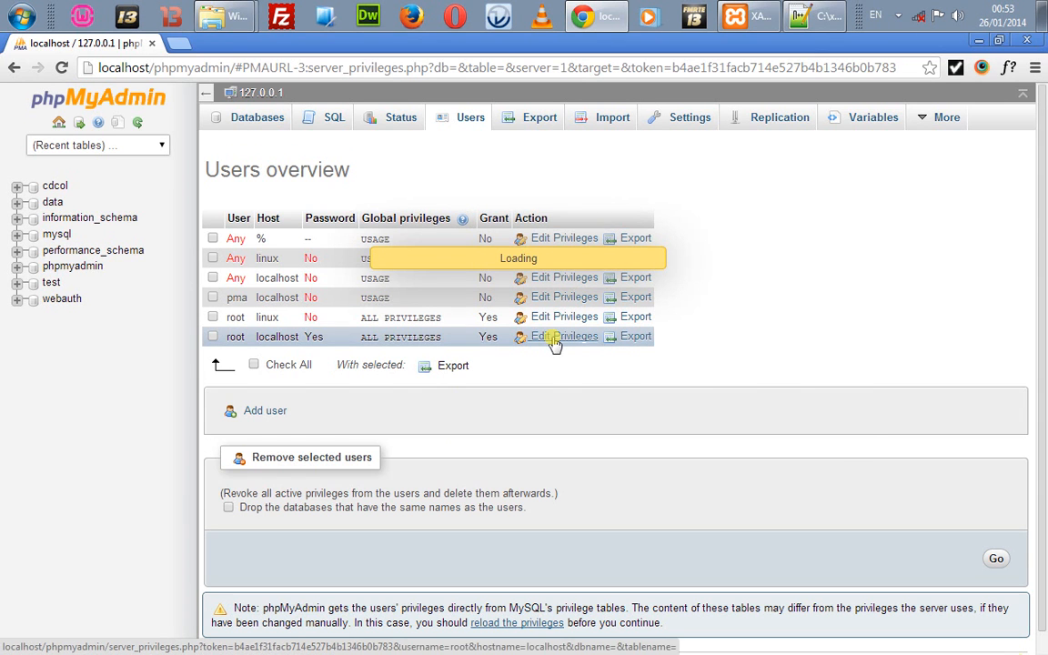
pyautogui.scroll(-3, 554, 340)
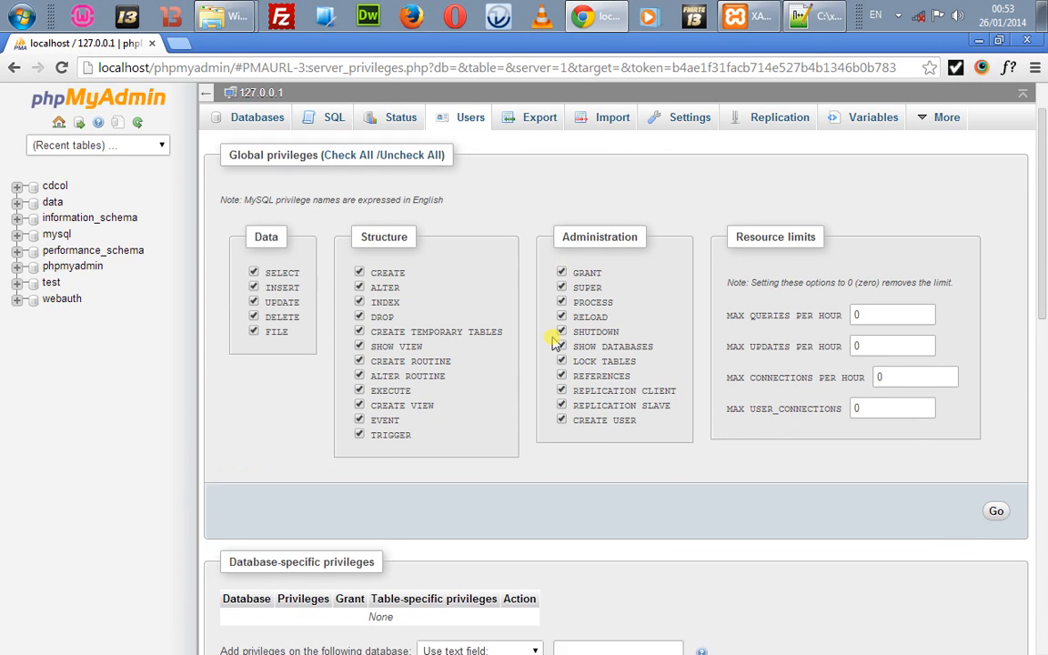
pyautogui.scroll(-6, 554, 340)
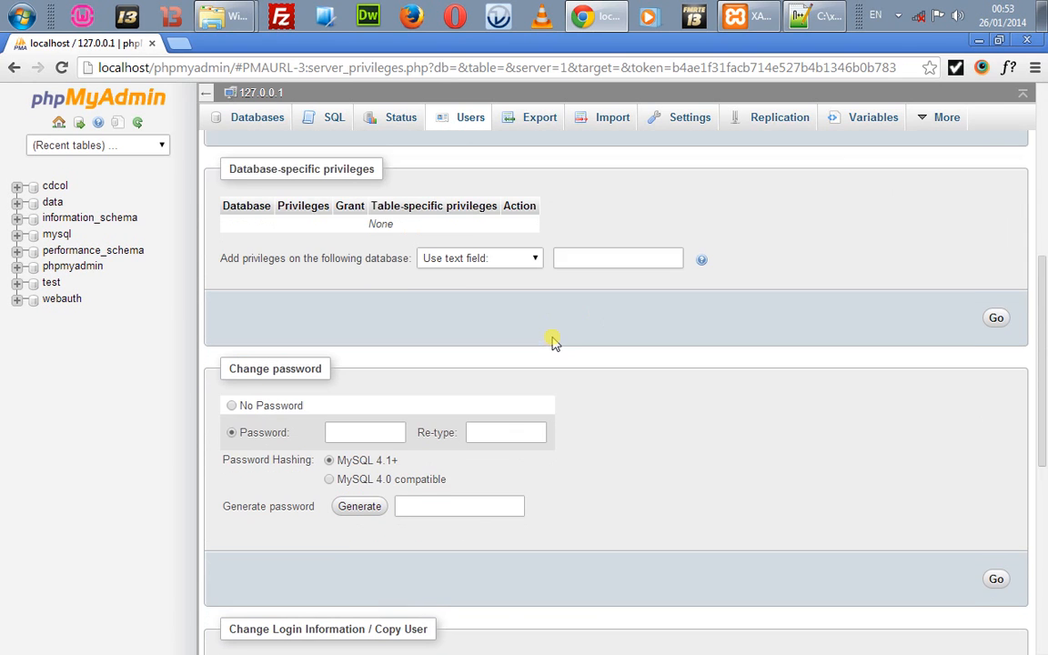
pyautogui.scroll(-2, 554, 342)
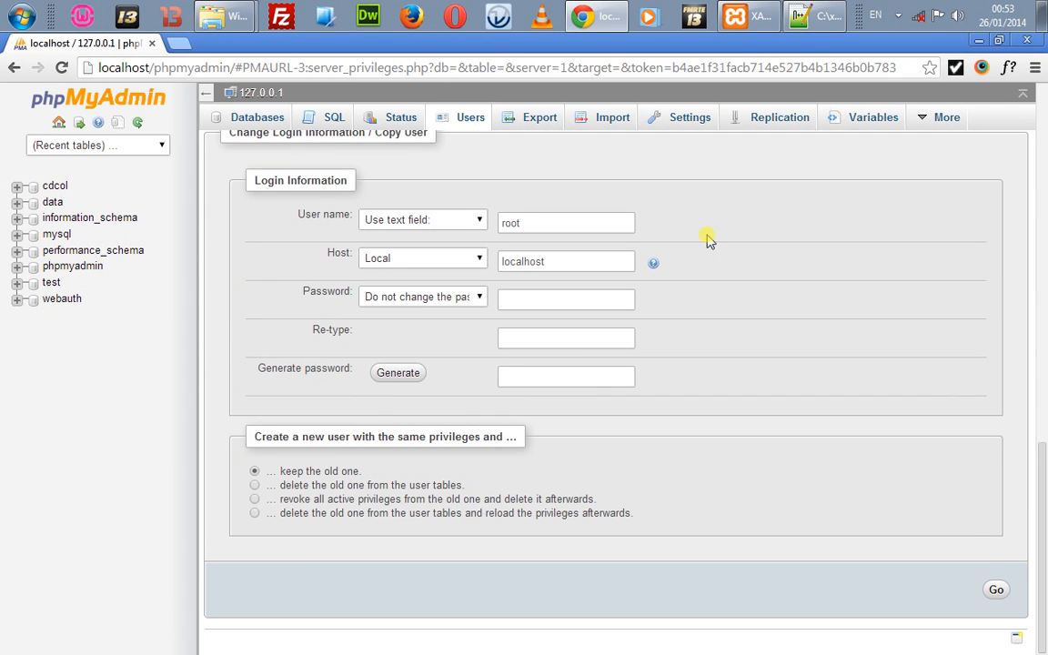
# Step: Examine the phpmyadmin, PMAURL, server_privileges and db parts of the URL, then bring XAMPP forward
pyautogui.moveTo(917, 134)
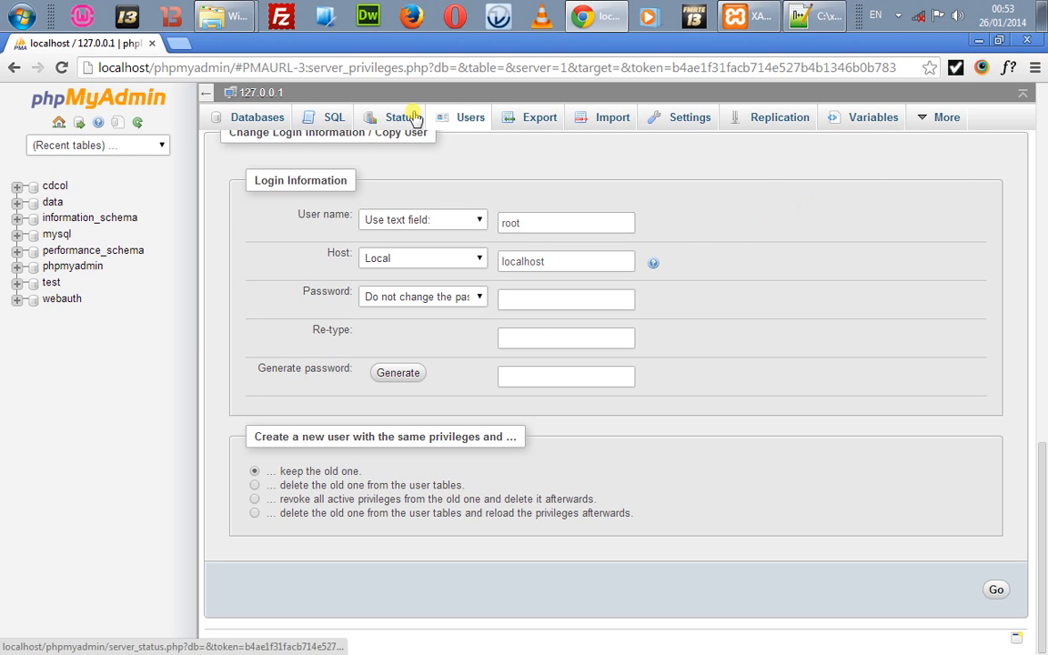
pyautogui.click(183, 72)
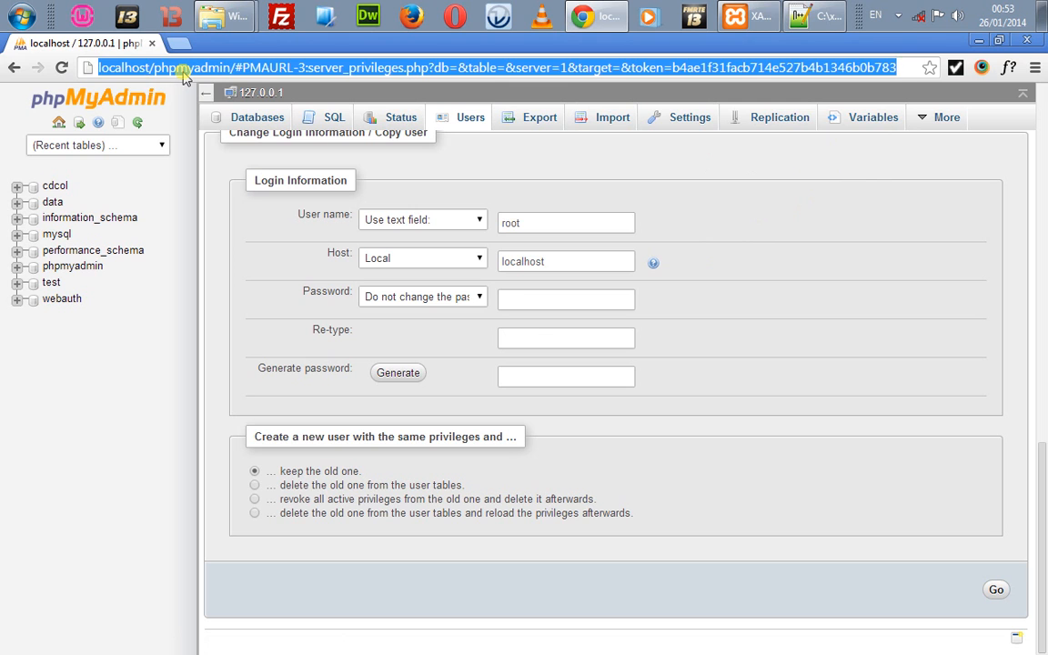
pyautogui.doubleClick(183, 72)
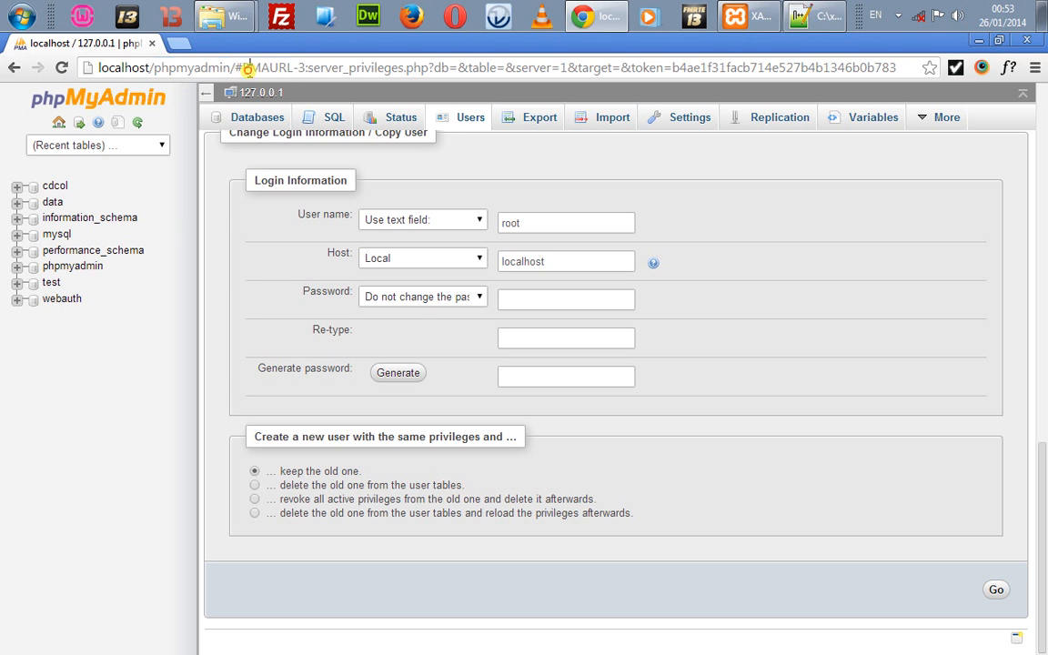
pyautogui.doubleClick(246, 71)
pyautogui.click(352, 68)
pyautogui.doubleClick(371, 69)
pyautogui.click(391, 67)
pyautogui.doubleClick(441, 68)
pyautogui.click(733, 27)
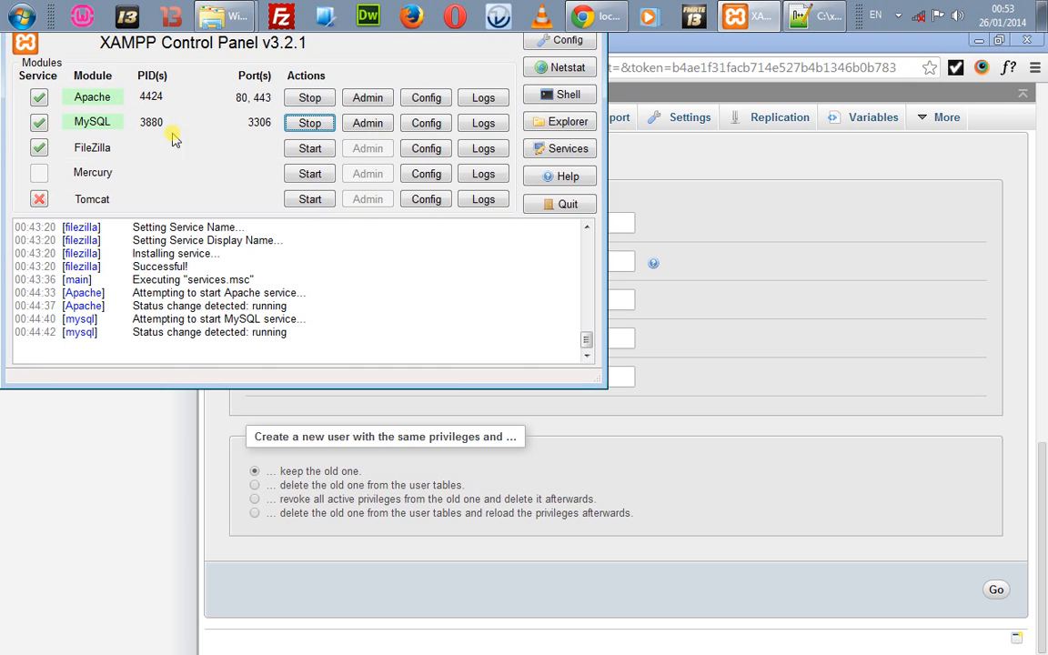
# Step: Open phpMyAdmin from MySQL's Admin button and list Apache's configuration files
pyautogui.click(370, 126)
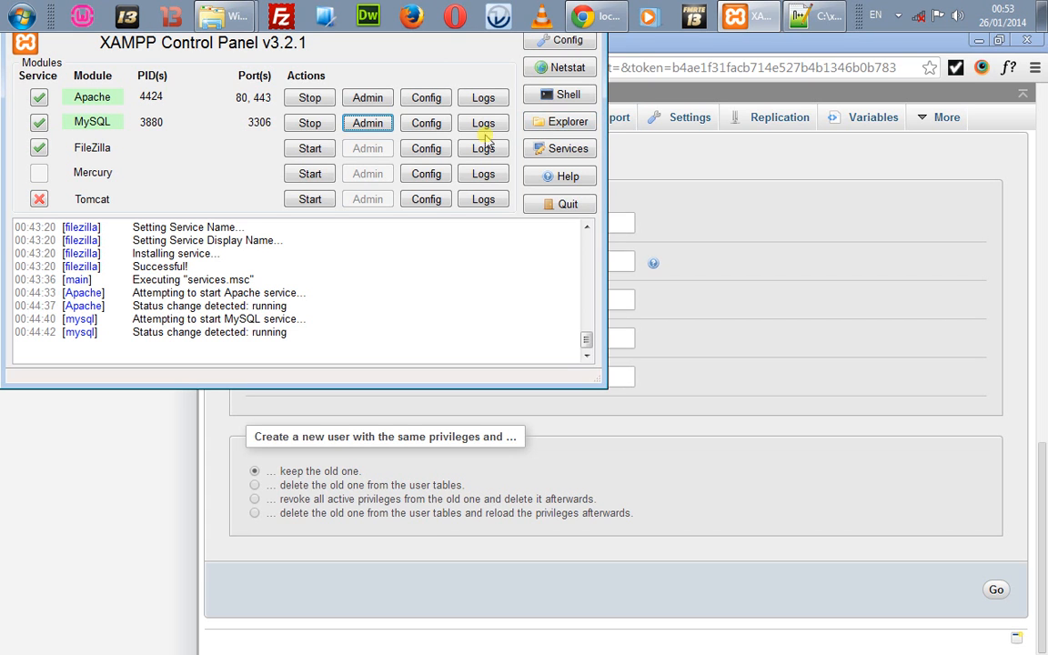
pyautogui.click(432, 100)
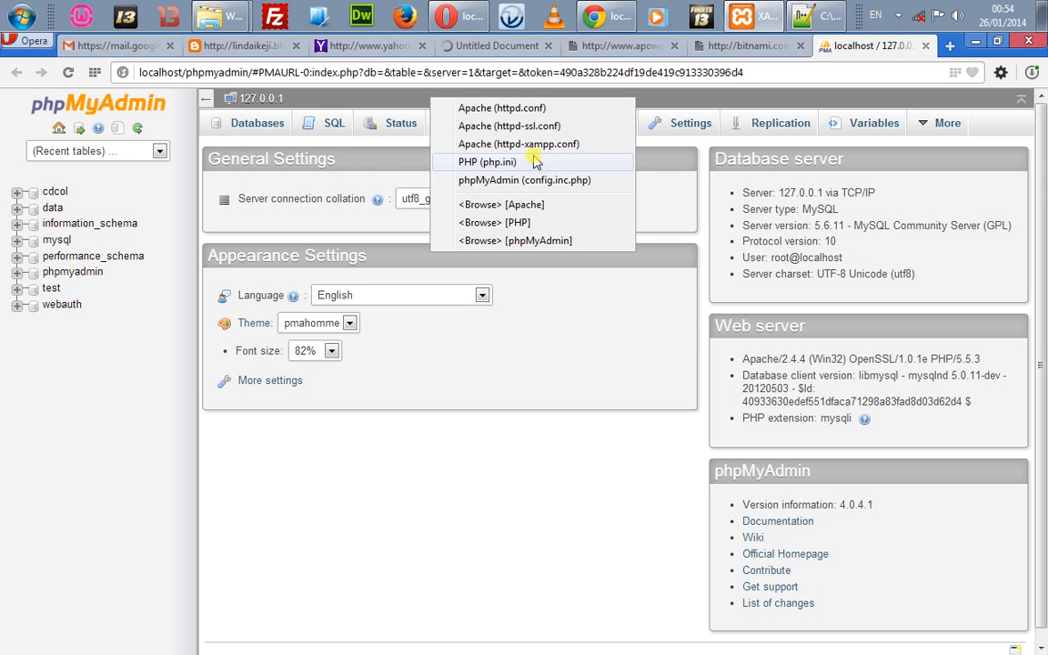
# Step: Open php.ini in Notepad maximised and scroll down through it
pyautogui.click(510, 169)
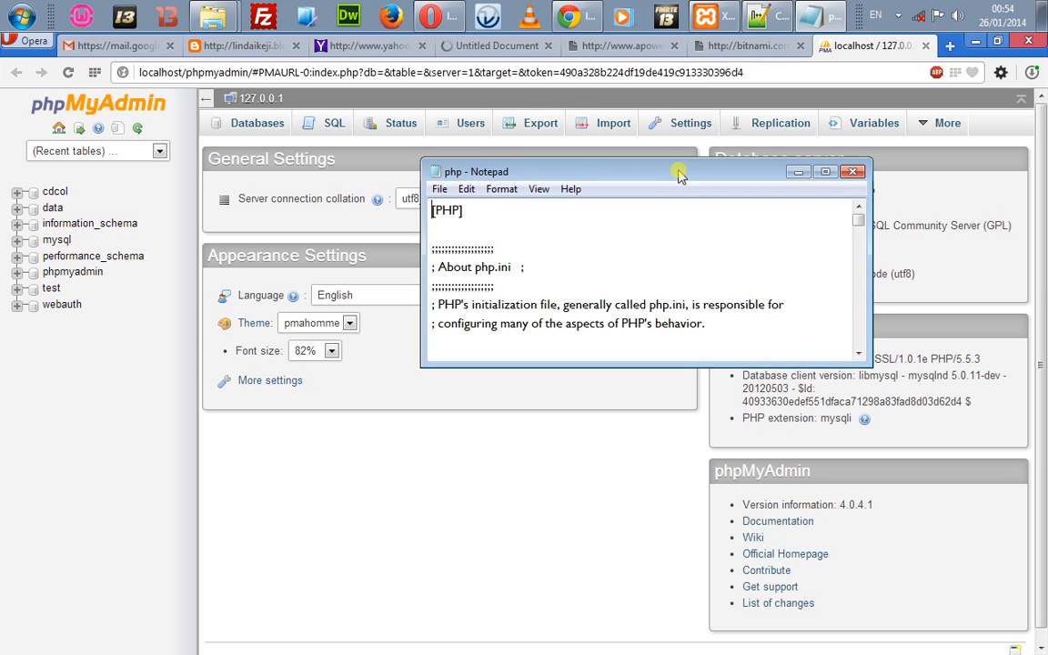
pyautogui.doubleClick(678, 170)
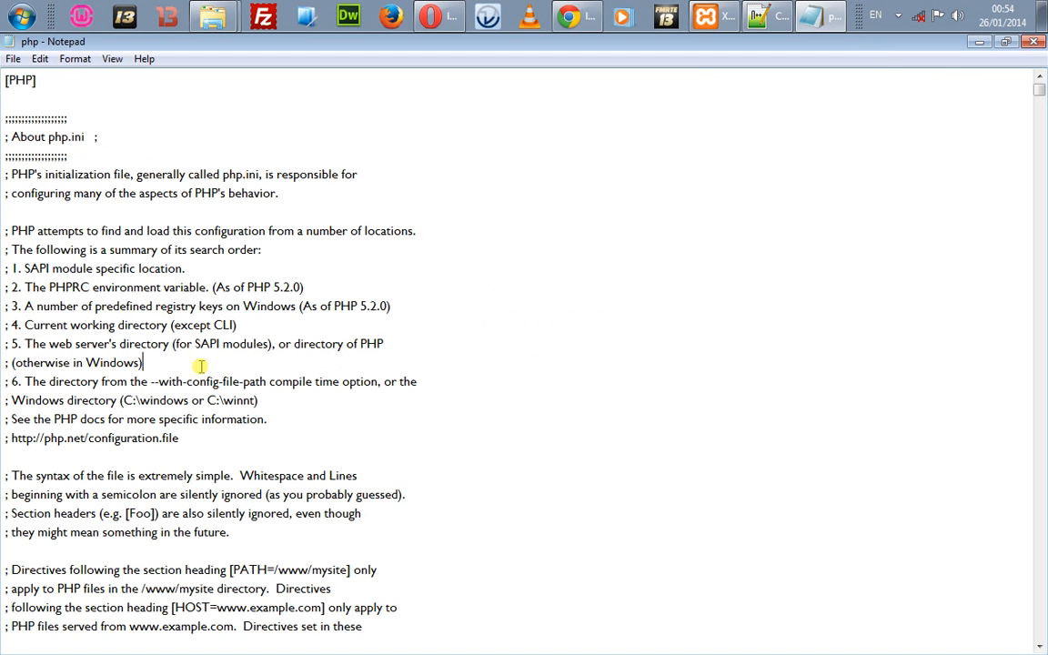
pyautogui.scroll(-20, 200, 366)
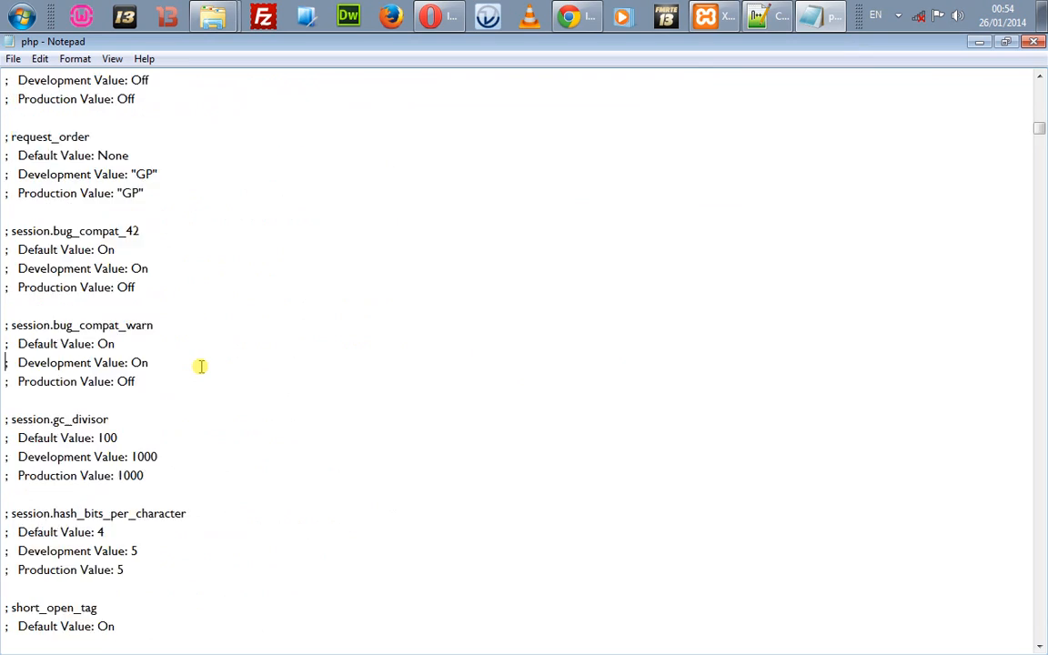
pyautogui.scroll(-20, 200, 366)
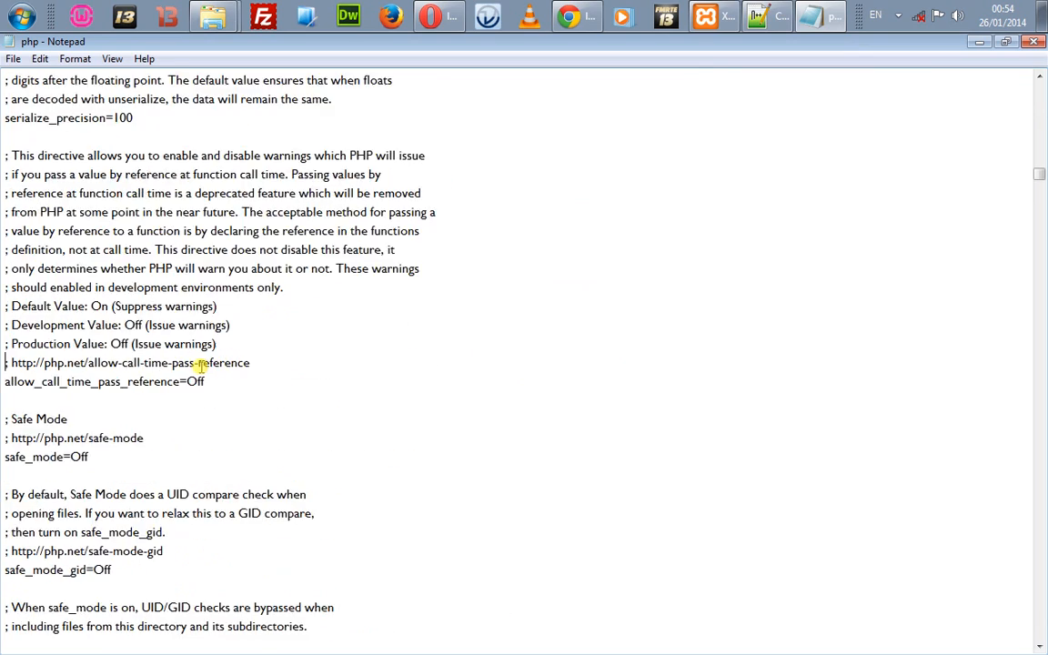
pyautogui.scroll(-20, 201, 366)
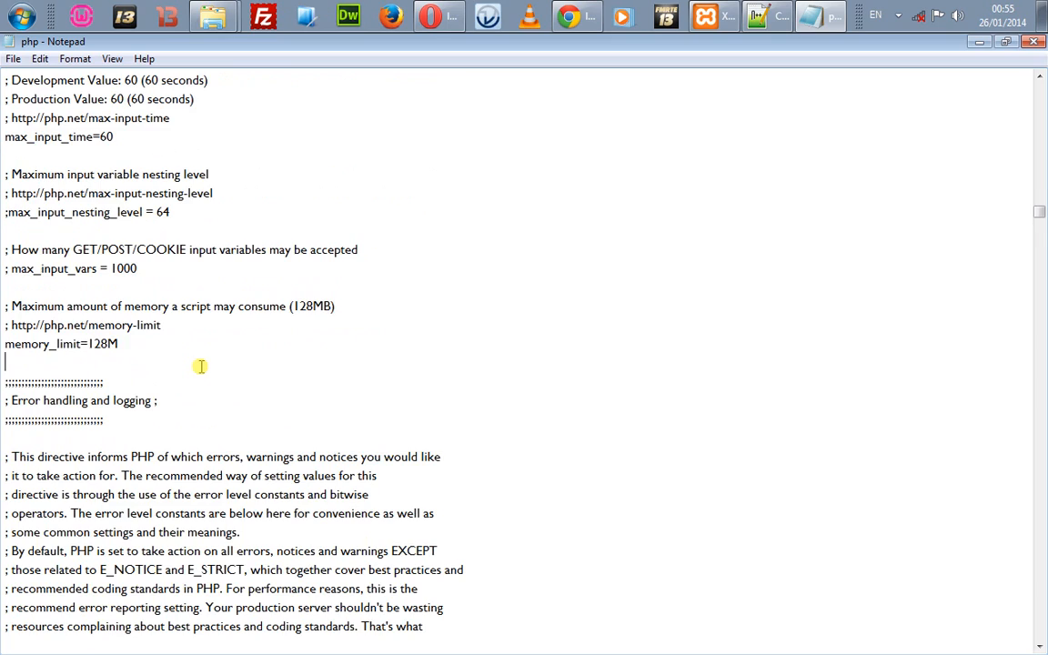
pyautogui.scroll(10, 200, 366)
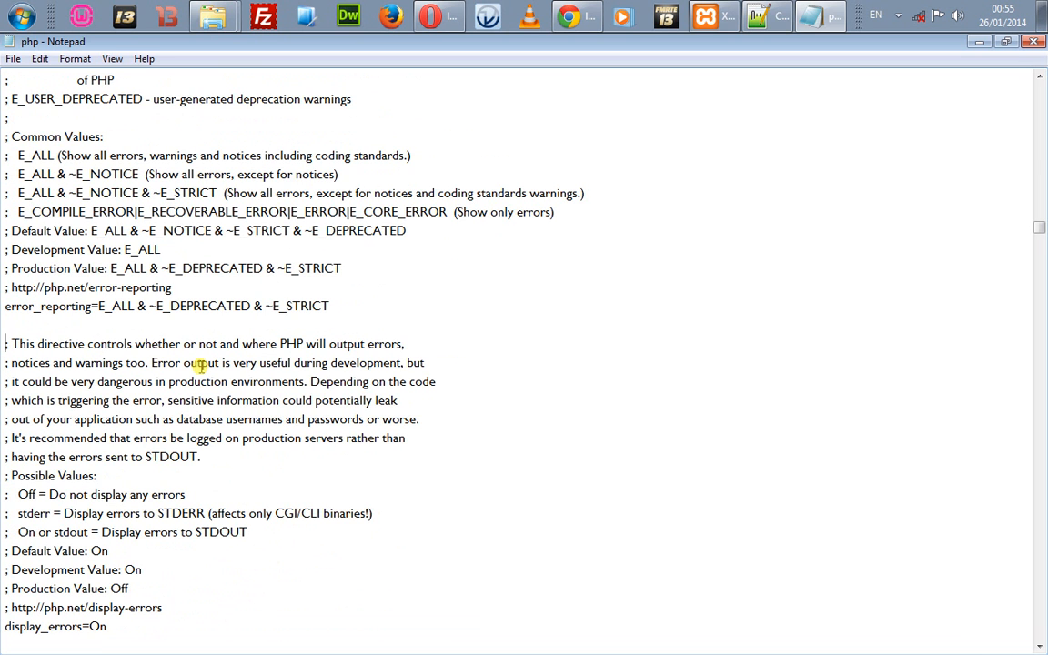
# Step: Review the error reporting and display_errors settings down to register_long_arrays, then close Notepad
pyautogui.press('Up')
pyautogui.press('Up')
pyautogui.press('Up')
pyautogui.press('Up')
pyautogui.press('Up')
pyautogui.press('Up')
pyautogui.press('Up')
pyautogui.press('Up')
pyautogui.press('Up')
pyautogui.press('Up')
pyautogui.press('Up')
pyautogui.press('Up')
pyautogui.press('Up')
pyautogui.press('Up')
pyautogui.press('Up')
pyautogui.press('Up')
pyautogui.press('Up')
pyautogui.press('Up')
pyautogui.press('Up')
pyautogui.press('Up')
pyautogui.press('Up')
pyautogui.press('Up')
pyautogui.press('Up')
pyautogui.press('Up')
pyautogui.press('Up')
pyautogui.press('Up')
pyautogui.press('Up')
pyautogui.press('Up')
pyautogui.press('Up')
pyautogui.press('Up')
pyautogui.press('Up')
pyautogui.press('Up')
pyautogui.press('Up')
pyautogui.press('Up')
pyautogui.press('Up')
pyautogui.press('Up')
pyautogui.press('Up')
pyautogui.press('Up')
pyautogui.press('Up')
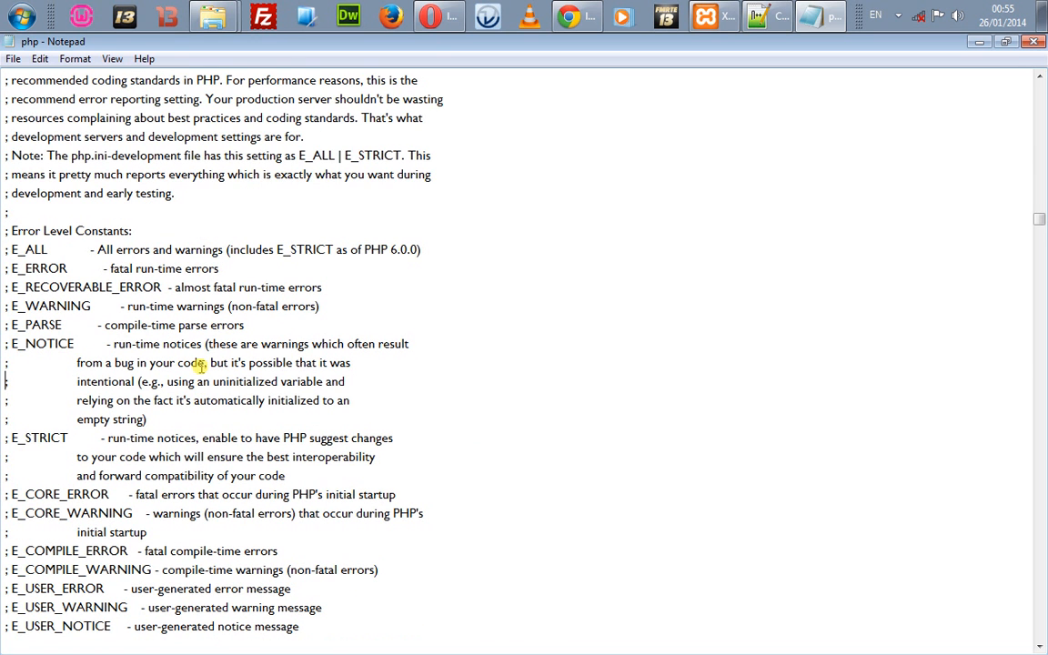
pyautogui.press('Down')
pyautogui.press('Down')
pyautogui.press('Down')
pyautogui.press('Down')
pyautogui.press('Down')
pyautogui.press('Down')
pyautogui.press('Down')
pyautogui.press('Down')
pyautogui.press('Down')
pyautogui.press('Down')
pyautogui.press('Down')
pyautogui.press('Down')
pyautogui.press('Down')
pyautogui.press('Down')
pyautogui.press('Down')
pyautogui.press('Down')
pyautogui.press('Down')
pyautogui.press('Down')
pyautogui.press('Down')
pyautogui.press('Down')
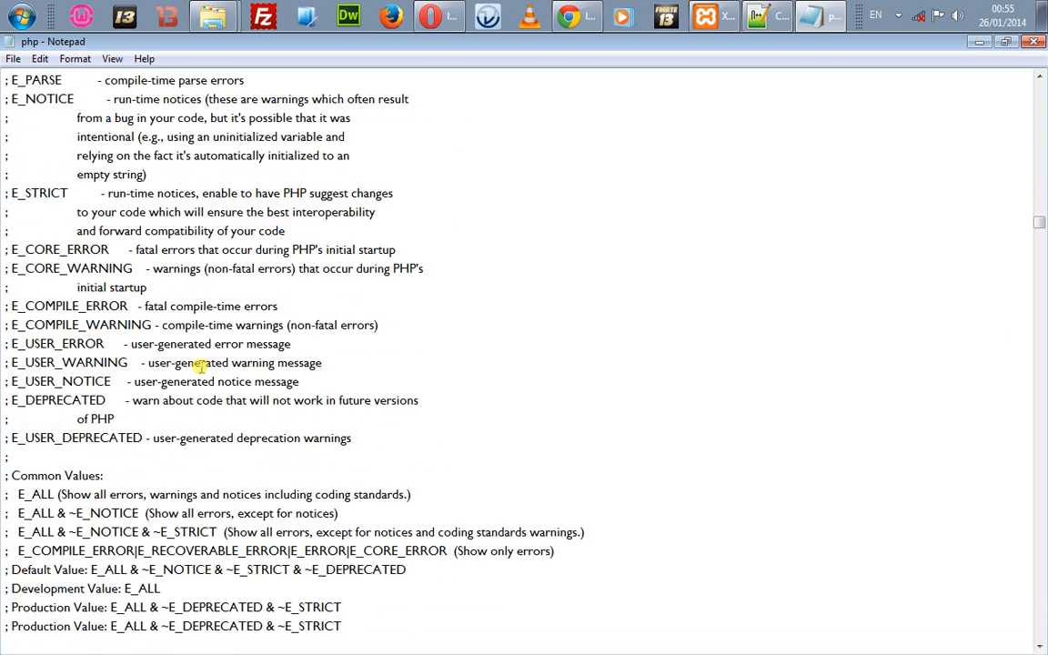
pyautogui.press('Down')
pyautogui.press('Down')
pyautogui.press('Down')
pyautogui.press('Down')
pyautogui.press('Down')
pyautogui.press('Down')
pyautogui.press('Down')
pyautogui.press('Down')
pyautogui.press('Down')
pyautogui.press('Down')
pyautogui.press('Down')
pyautogui.press('Down')
pyautogui.press('Down')
pyautogui.press('Down')
pyautogui.press('Down')
pyautogui.press('Down')
pyautogui.press('Down')
pyautogui.press('Down')
pyautogui.press('Down')
pyautogui.press('Down')
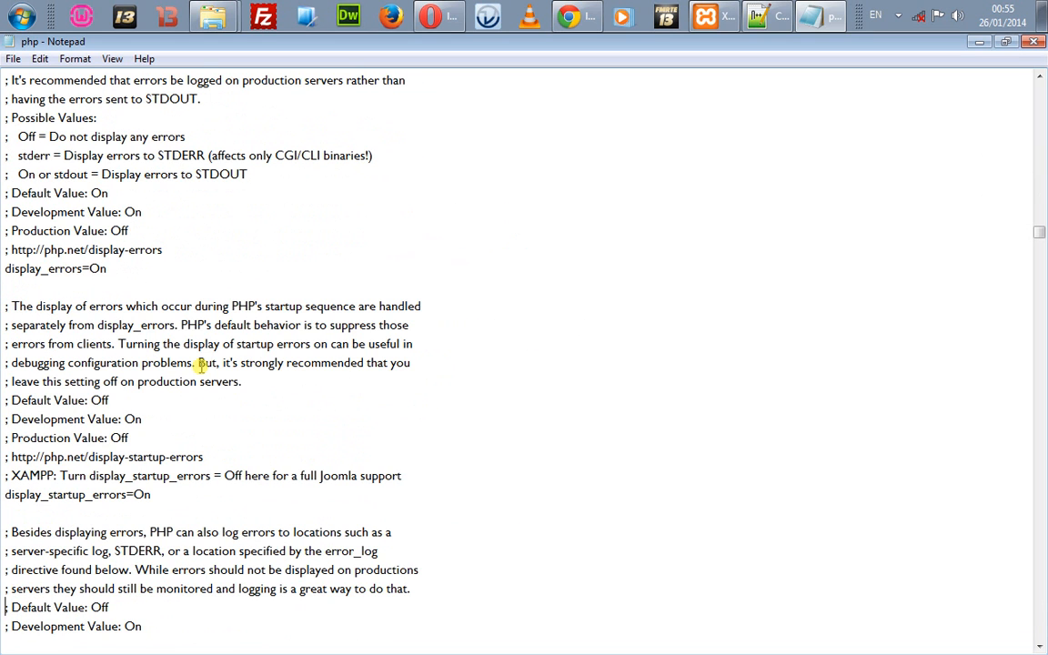
pyautogui.press('Up')
pyautogui.press('Up')
pyautogui.press('Up')
pyautogui.press('Up')
pyautogui.press('Up')
pyautogui.press('Up')
pyautogui.press('Up')
pyautogui.press('Up')
pyautogui.press('Up')
pyautogui.press('Up')
pyautogui.press('Up')
pyautogui.press('Up')
pyautogui.press('Up')
pyautogui.press('Up')
pyautogui.press('Up')
pyautogui.press('Up')
pyautogui.press('Up')
pyautogui.press('Up')
pyautogui.press('Up')
pyautogui.press('Up')
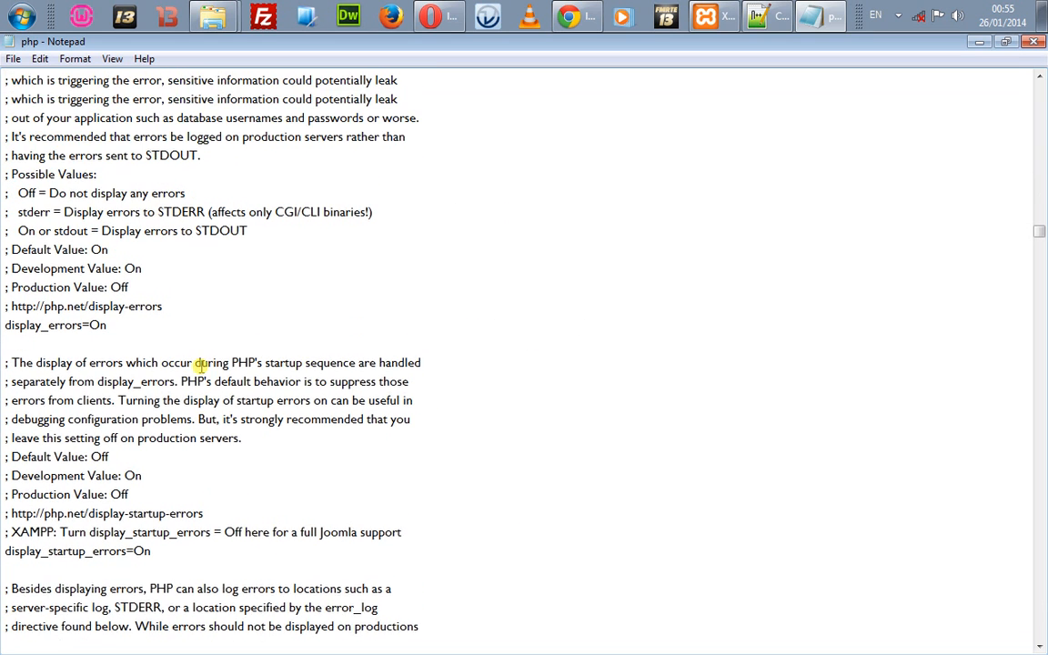
pyautogui.press('Down')
pyautogui.press('Down')
pyautogui.press('Down')
pyautogui.press('Down')
pyautogui.press('Down')
pyautogui.press('Down')
pyautogui.press('Down')
pyautogui.press('Down')
pyautogui.press('Down')
pyautogui.press('Down')
pyautogui.press('Down')
pyautogui.press('Down')
pyautogui.press('Down')
pyautogui.press('Down')
pyautogui.press('Down')
pyautogui.press('Down')
pyautogui.press('Down')
pyautogui.press('Down')
pyautogui.press('Down')
pyautogui.press('Down')
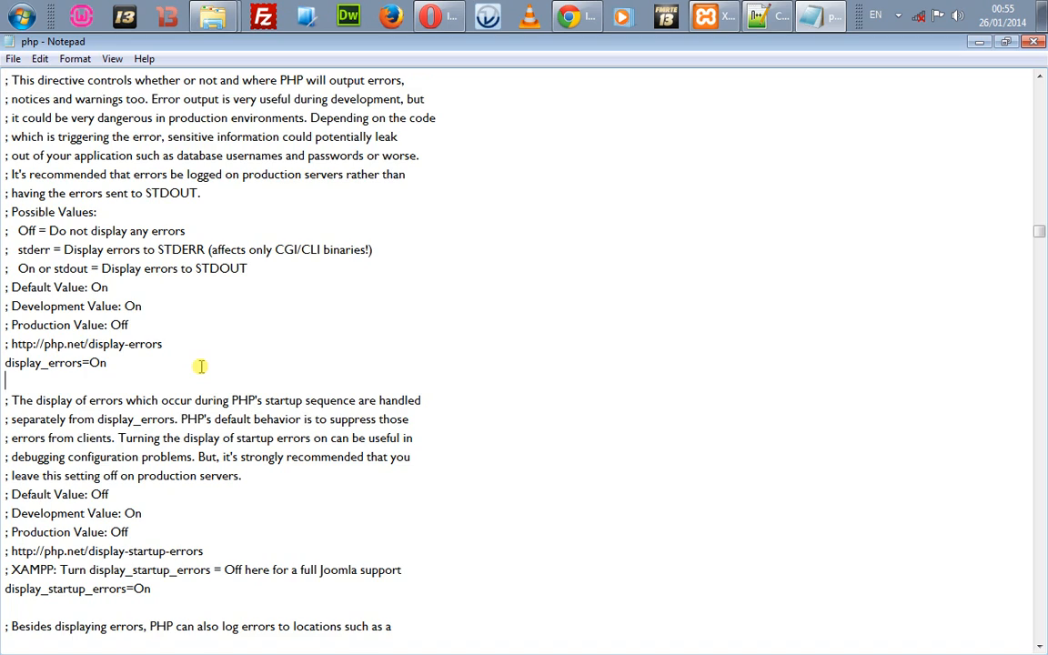
pyautogui.press('Down')
pyautogui.press('Down')
pyautogui.press('Down')
pyautogui.press('Down')
pyautogui.press('Down')
pyautogui.press('Down')
pyautogui.press('Down')
pyautogui.press('Down')
pyautogui.press('Down')
pyautogui.press('Down')
pyautogui.press('Down')
pyautogui.press('Down')
pyautogui.press('Down')
pyautogui.press('Down')
pyautogui.press('Down')
pyautogui.press('Down')
pyautogui.press('Down')
pyautogui.press('Down')
pyautogui.press('Down')
pyautogui.press('Down')
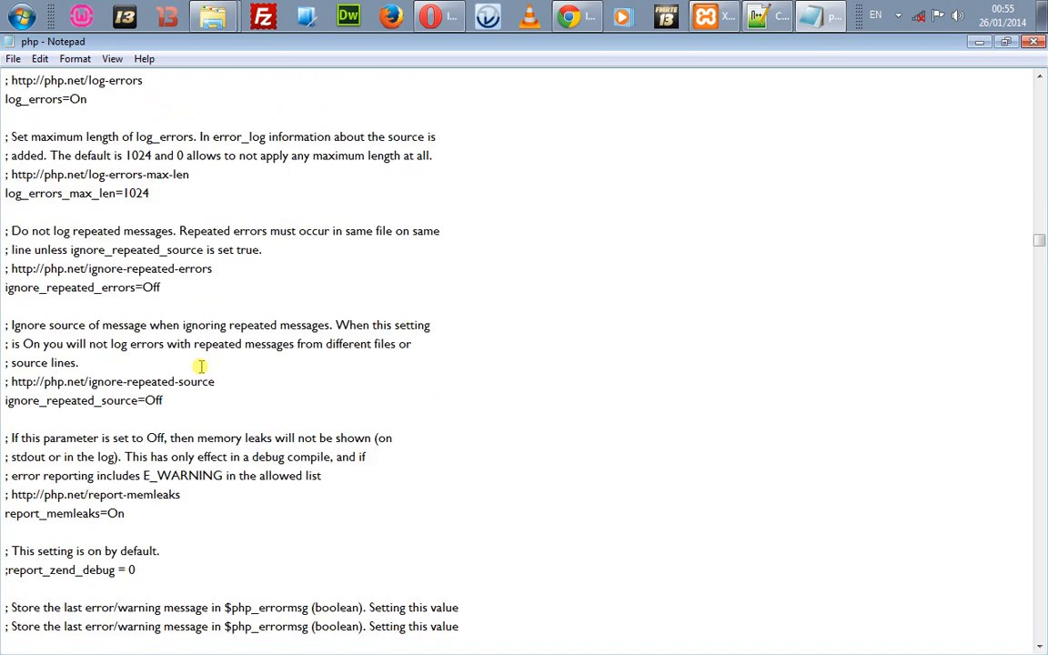
pyautogui.press('Down')
pyautogui.press('Down')
pyautogui.press('Down')
pyautogui.press('Down')
pyautogui.press('Down')
pyautogui.press('Down')
pyautogui.press('Down')
pyautogui.press('Down')
pyautogui.press('Down')
pyautogui.press('Down')
pyautogui.press('Down')
pyautogui.press('Down')
pyautogui.press('Down')
pyautogui.press('Down')
pyautogui.press('Down')
pyautogui.press('Down')
pyautogui.press('Down')
pyautogui.press('Down')
pyautogui.press('Down')
pyautogui.press('Down')
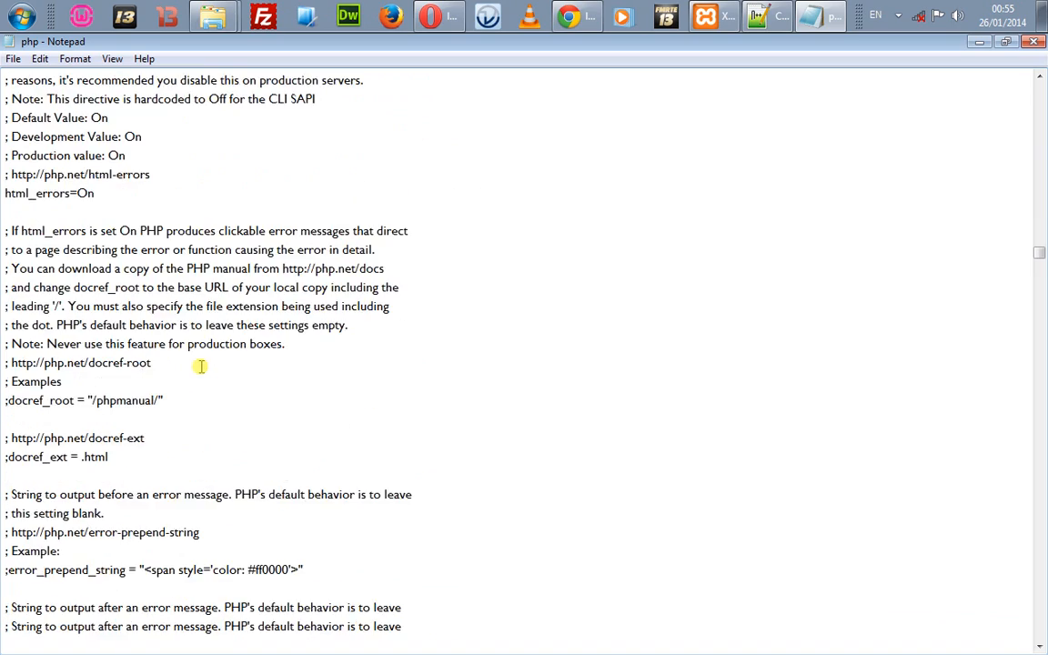
pyautogui.press('Down')
pyautogui.press('Down')
pyautogui.press('Down')
pyautogui.press('Down')
pyautogui.press('Down')
pyautogui.press('Down')
pyautogui.press('Down')
pyautogui.press('Down')
pyautogui.press('Down')
pyautogui.press('Down')
pyautogui.press('Down')
pyautogui.press('Down')
pyautogui.press('Down')
pyautogui.press('Down')
pyautogui.press('Down')
pyautogui.press('Down')
pyautogui.press('Down')
pyautogui.press('Down')
pyautogui.press('Down')
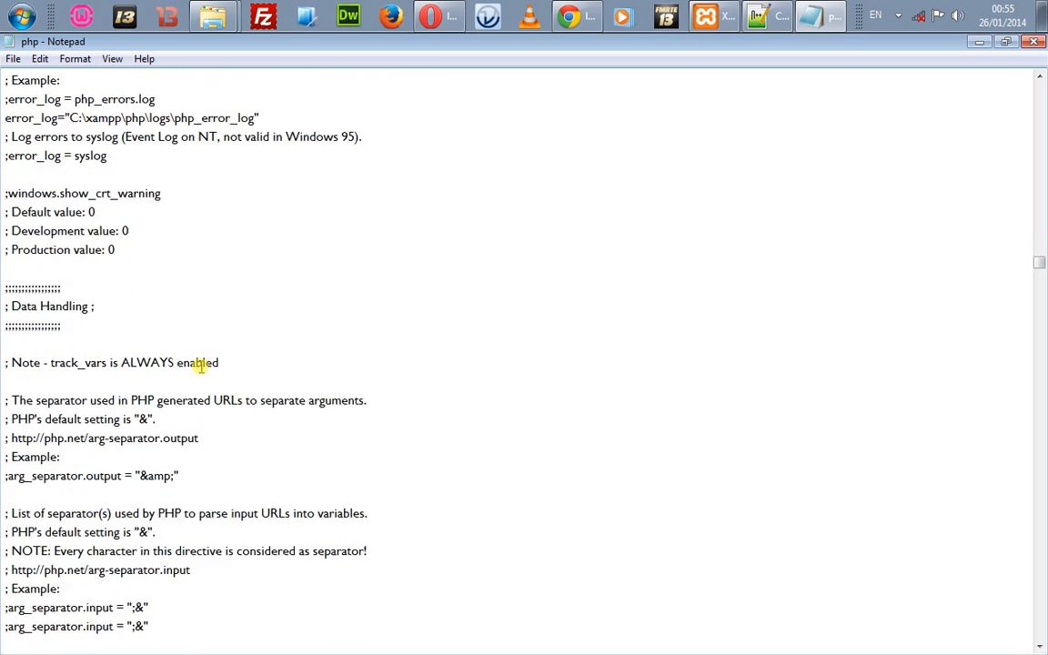
pyautogui.press('Down')
pyautogui.press('Down')
pyautogui.press('Down')
pyautogui.press('Down')
pyautogui.press('Down')
pyautogui.press('Down')
pyautogui.press('Down')
pyautogui.press('Down')
pyautogui.press('Down')
pyautogui.press('Down')
pyautogui.press('Down')
pyautogui.press('Down')
pyautogui.press('Down')
pyautogui.press('Down')
pyautogui.press('Down')
pyautogui.press('Down')
pyautogui.press('Down')
pyautogui.press('Down')
pyautogui.press('Down')
pyautogui.press('Down')
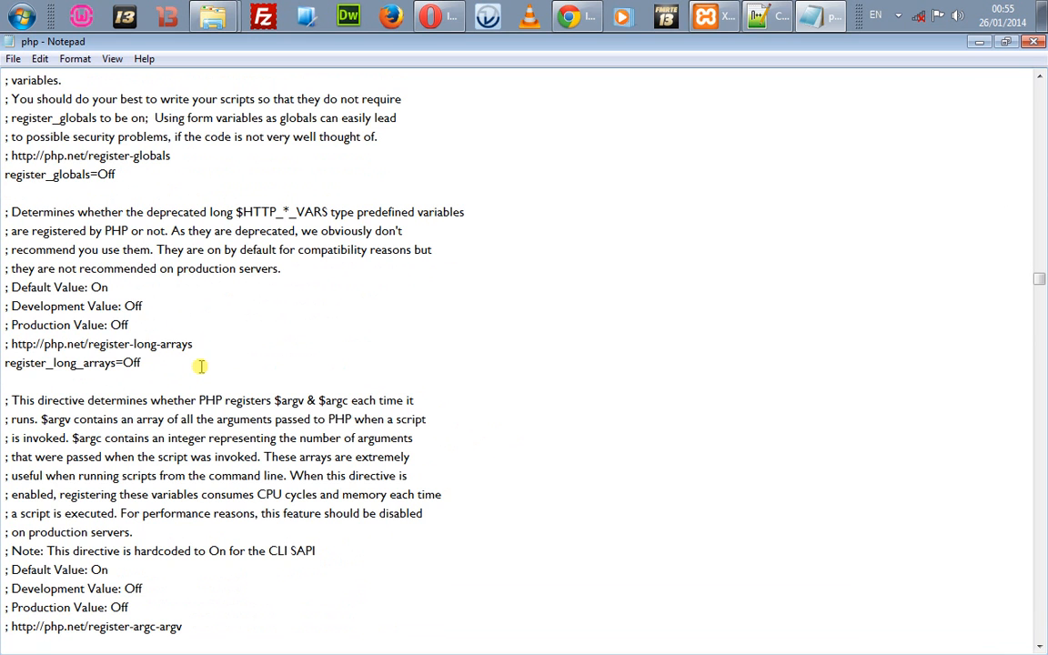
pyautogui.press('Up')
pyautogui.press('Up')
pyautogui.press('Up')
pyautogui.press('Up')
pyautogui.press('Up')
pyautogui.press('Up')
pyautogui.press('Up')
pyautogui.press('Up')
pyautogui.press('Up')
pyautogui.press('Up')
pyautogui.press('Up')
pyautogui.press('Up')
pyautogui.press('Up')
pyautogui.press('Up')
pyautogui.press('Up')
pyautogui.press('Up')
pyautogui.press('Up')
pyautogui.press('Up')
pyautogui.press('Up')
pyautogui.press('Up')
pyautogui.press('Up')
pyautogui.press('Up')
pyautogui.hotkey('alt', 'space')
pyautogui.press('c')
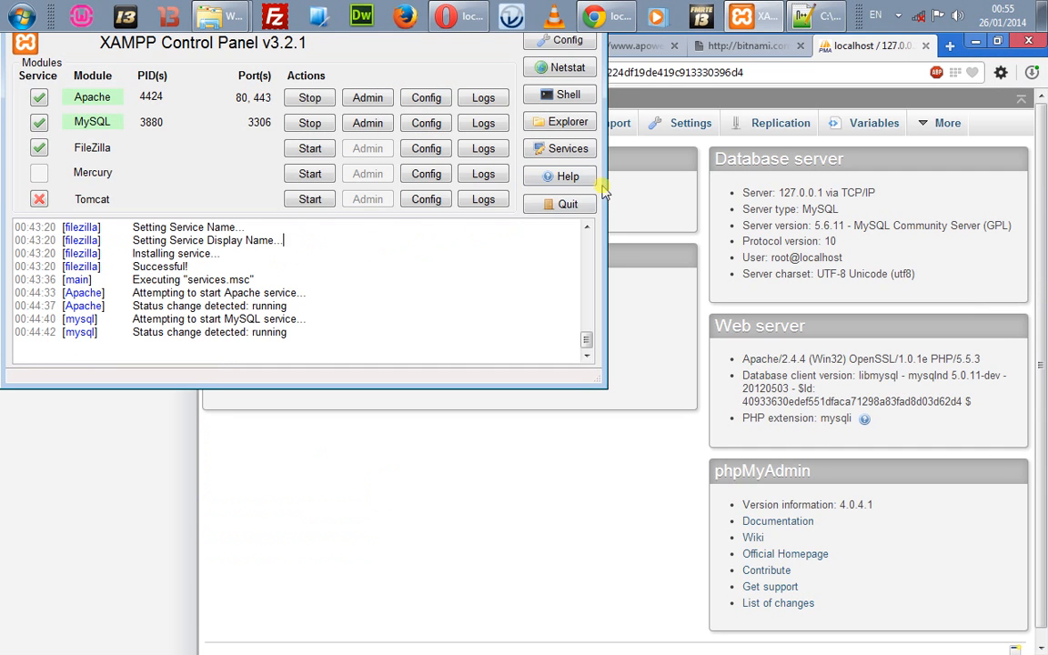
# Step: Go from phpMyAdmin's Settings to the server Import page and open the import file picker
pyautogui.click(651, 195)
pyautogui.click(685, 128)
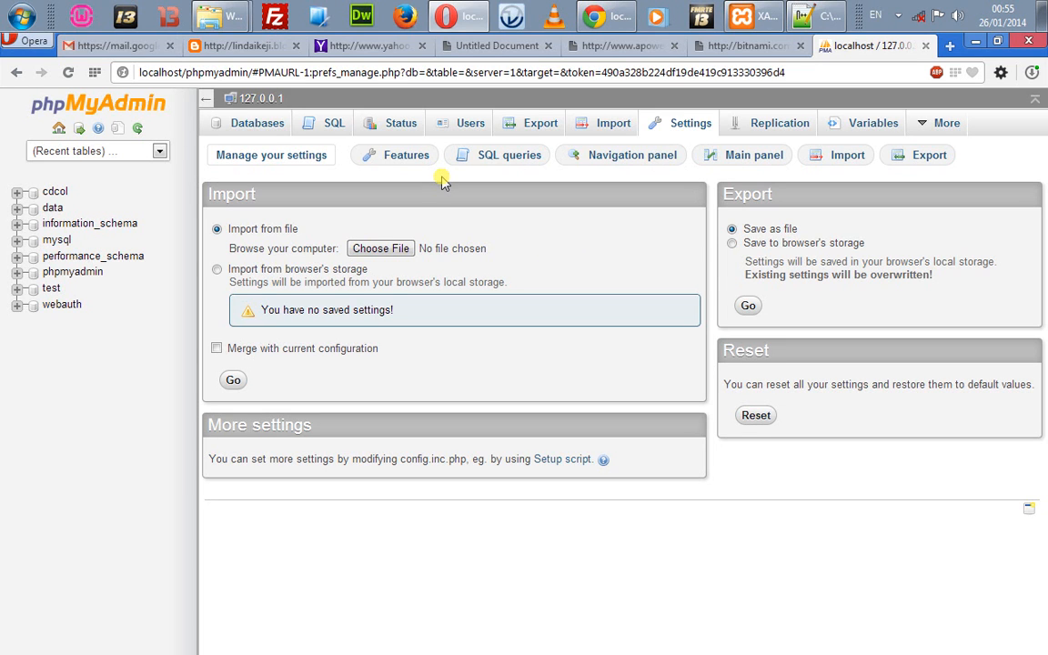
pyautogui.click(576, 127)
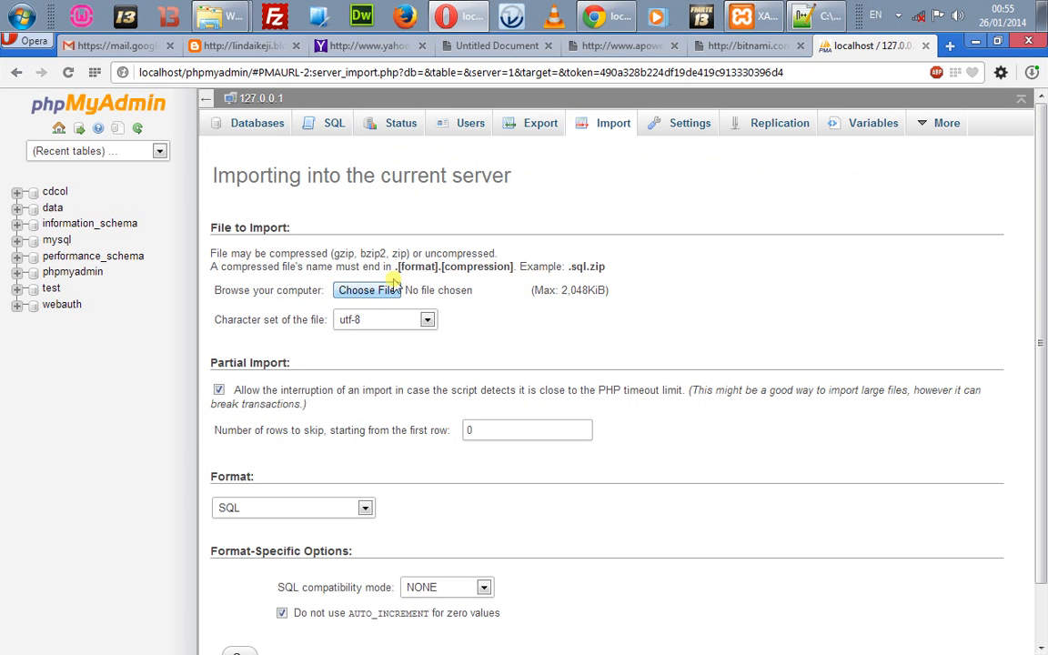
pyautogui.tripleClick(441, 267)
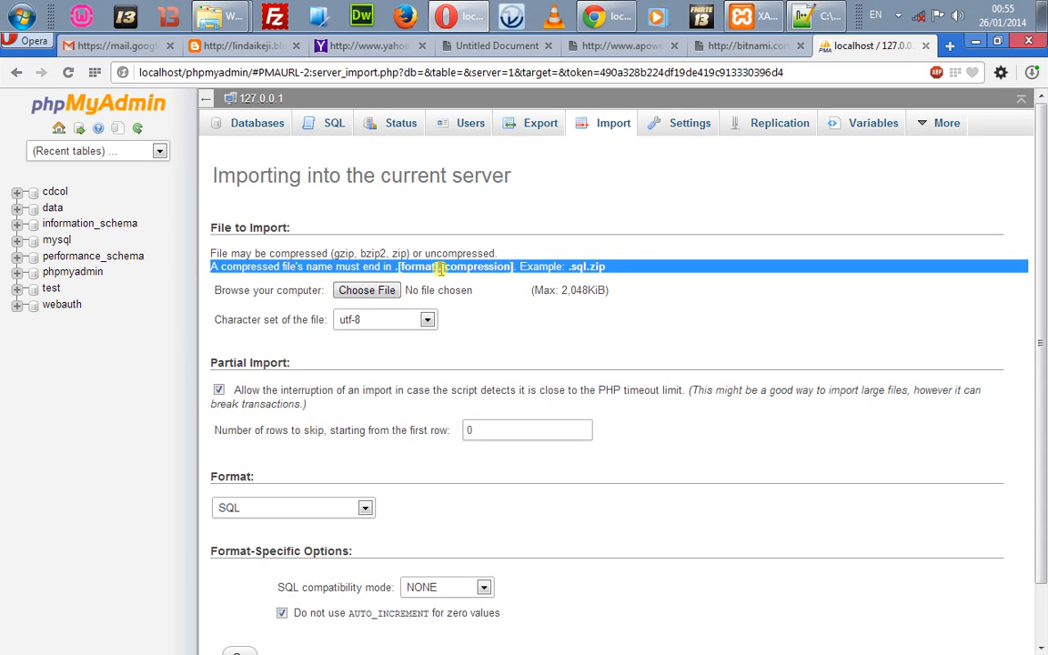
pyautogui.click(440, 267)
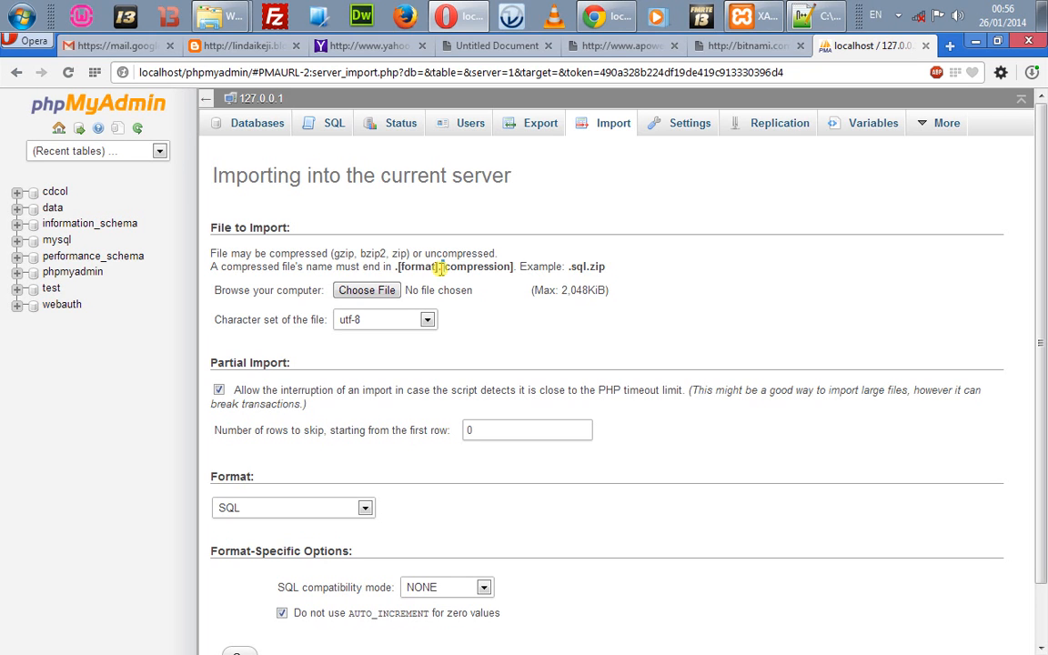
pyautogui.click(395, 290)
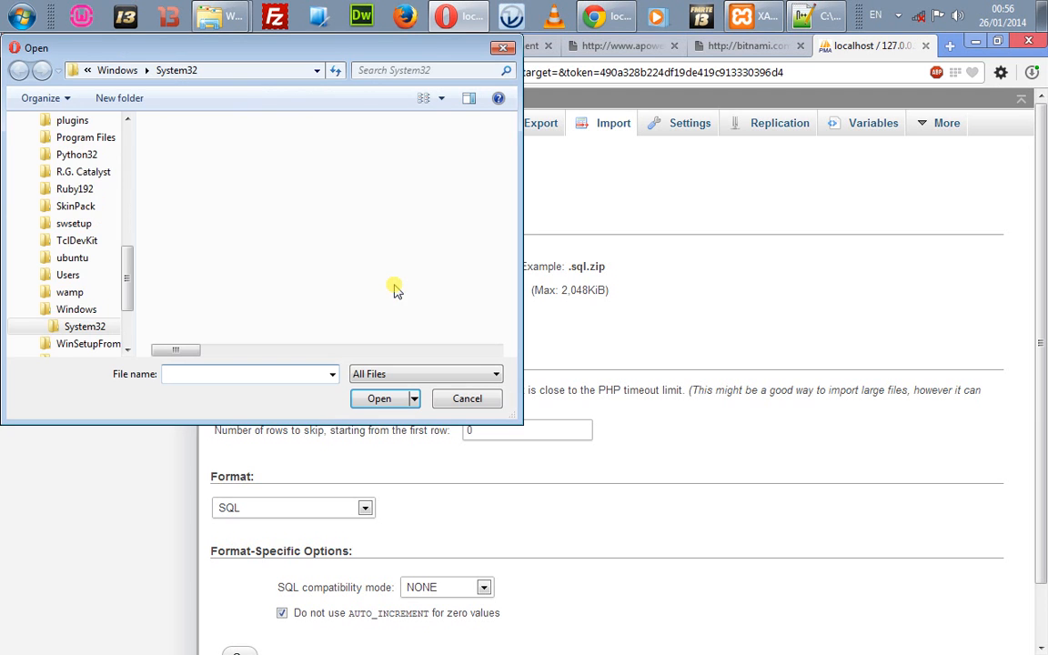
# Step: Check the file type list in the import Open dialog
pyautogui.click(386, 374)
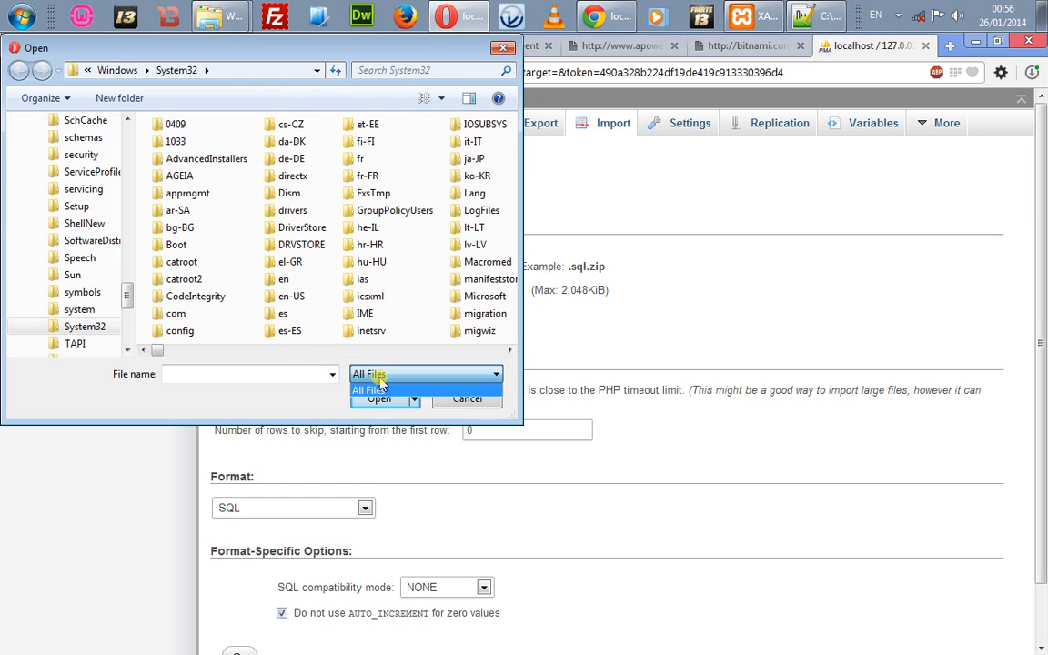
pyautogui.click(387, 377)
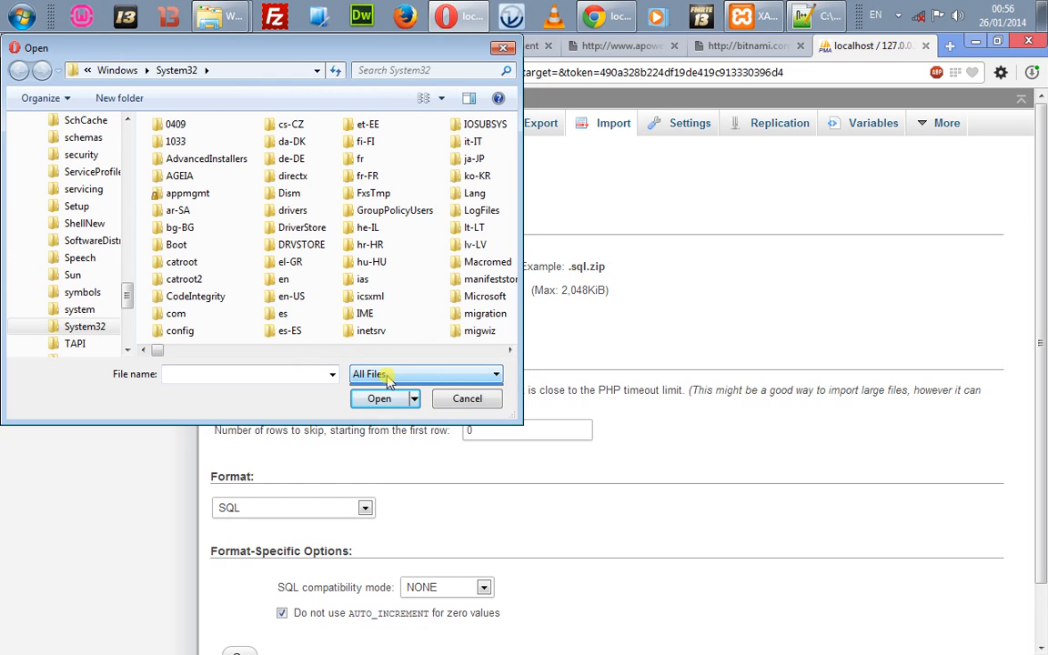
pyautogui.click(387, 376)
pyautogui.click(387, 376)
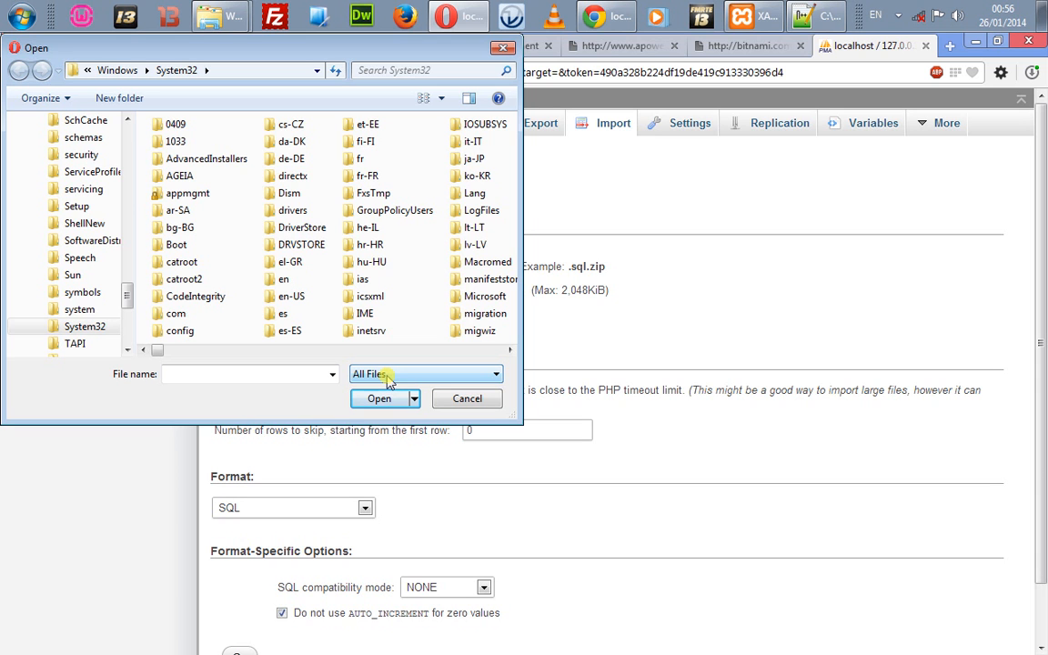
# Step: Launch Microsoft Office Access 2007 from the Start menu's Microsoft Office group
pyautogui.click(20, 16)
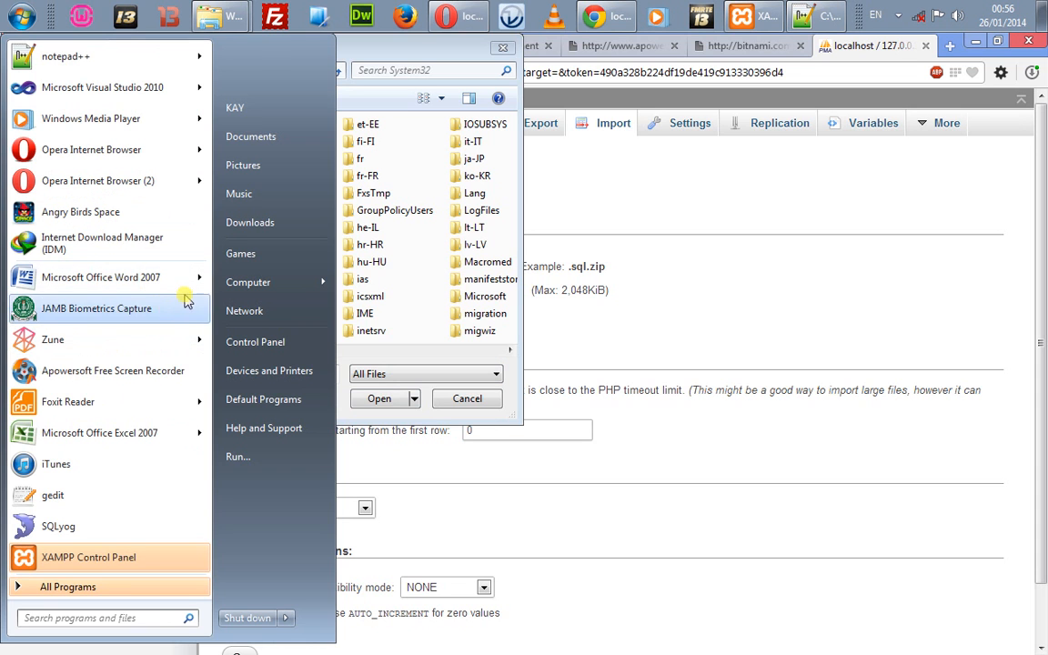
pyautogui.click(116, 586)
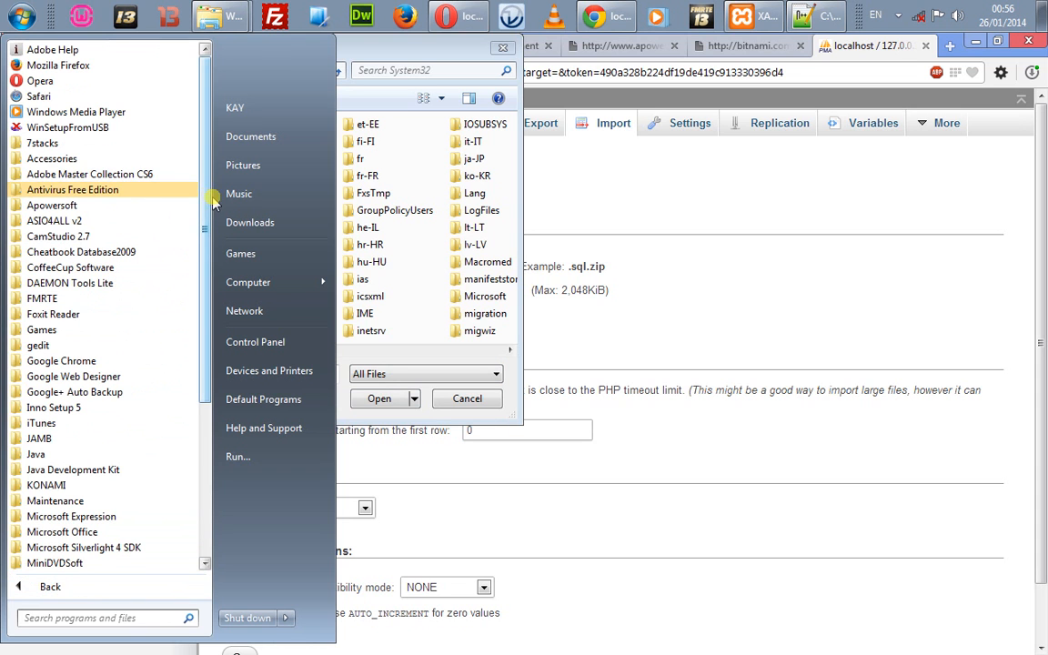
pyautogui.click(86, 532)
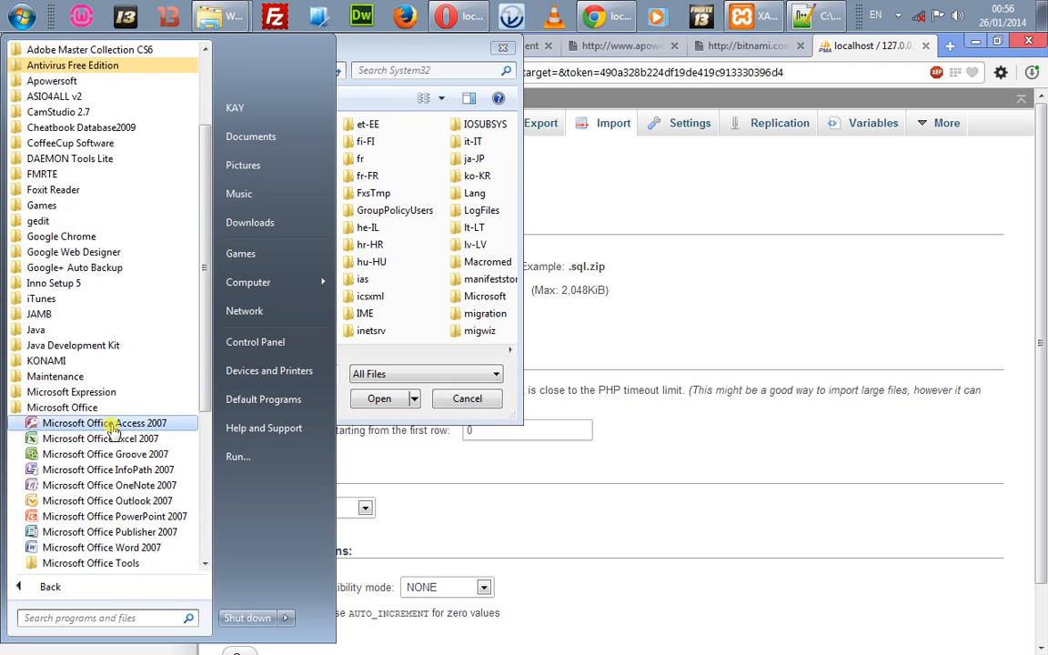
pyautogui.click(111, 425)
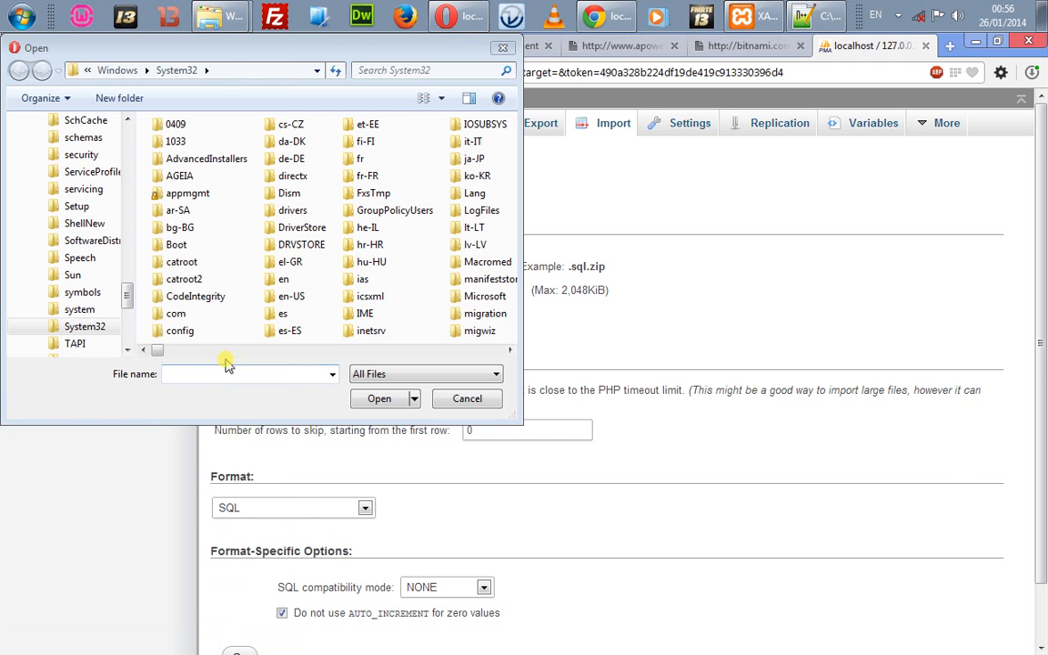
# Step: Cancel the file picker and close the phpMyAdmin tab and Opera
pyautogui.click(464, 398)
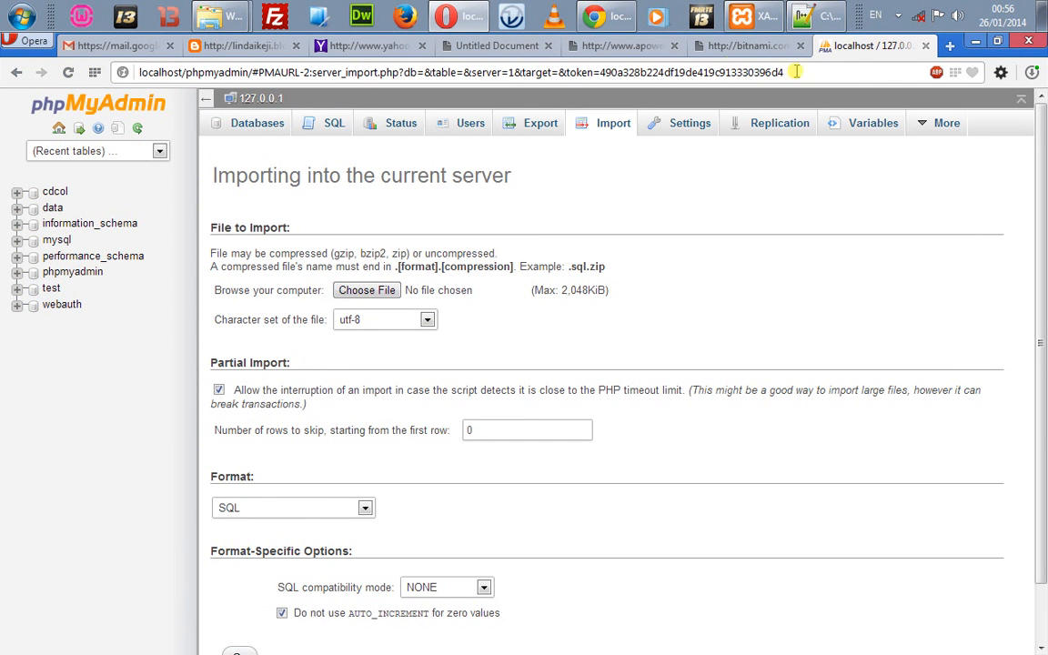
pyautogui.click(924, 46)
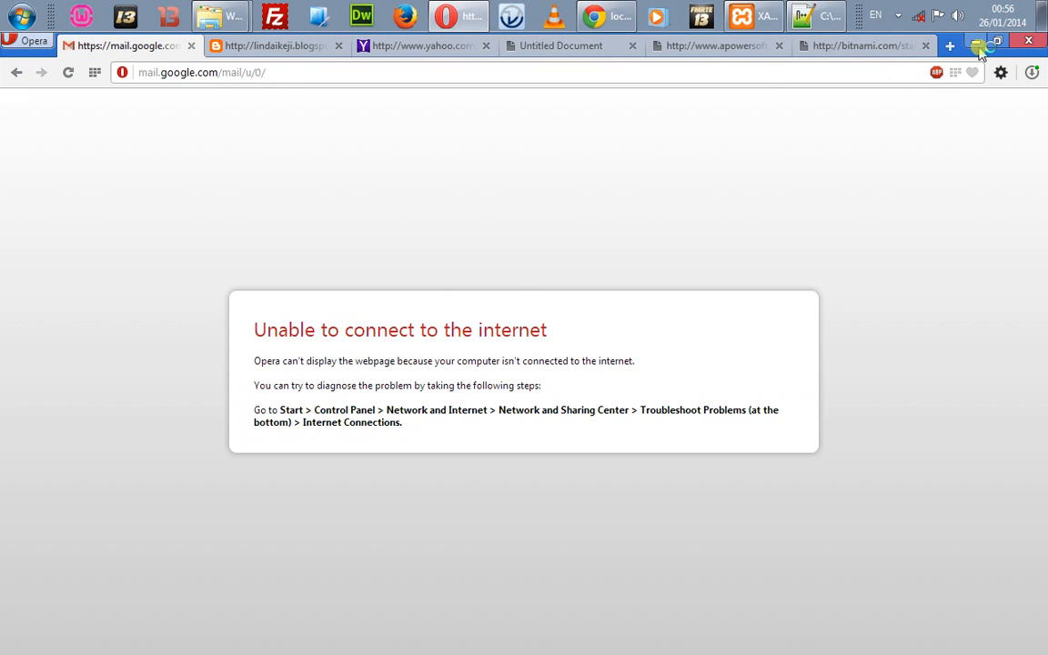
pyautogui.click(1030, 42)
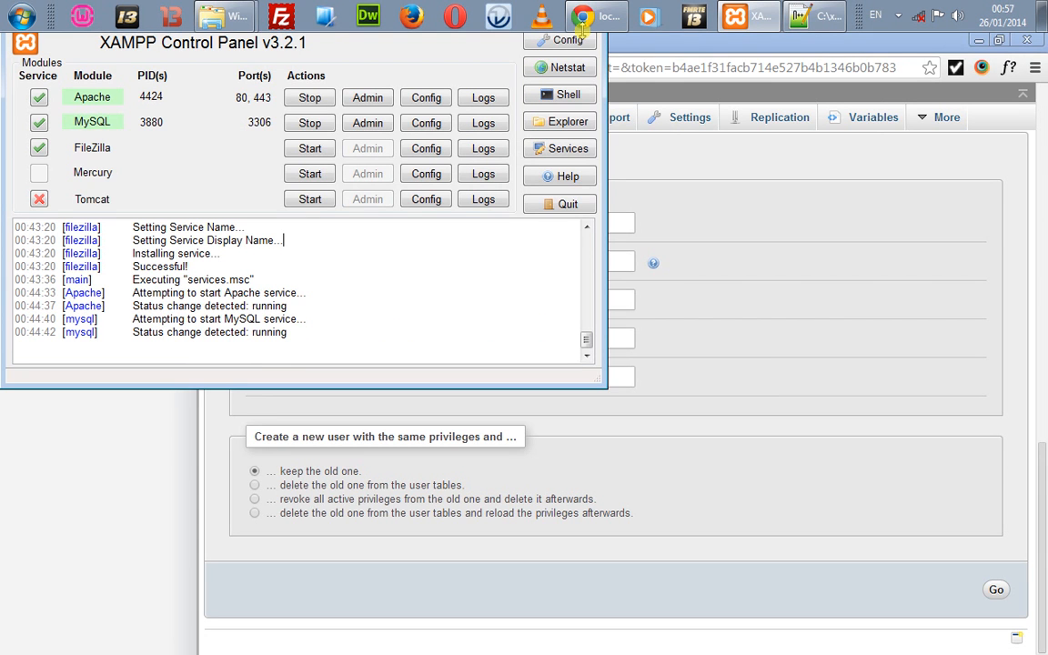
# Step: Create a Blank Database keeping the default name Database1
pyautogui.click(482, 98)
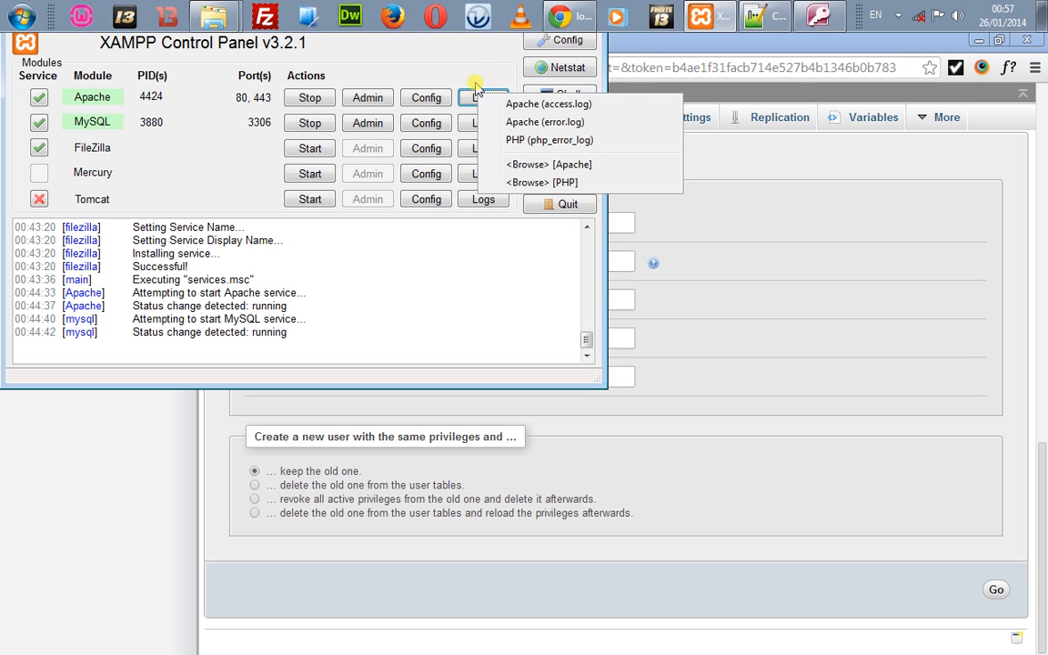
pyautogui.click(469, 73)
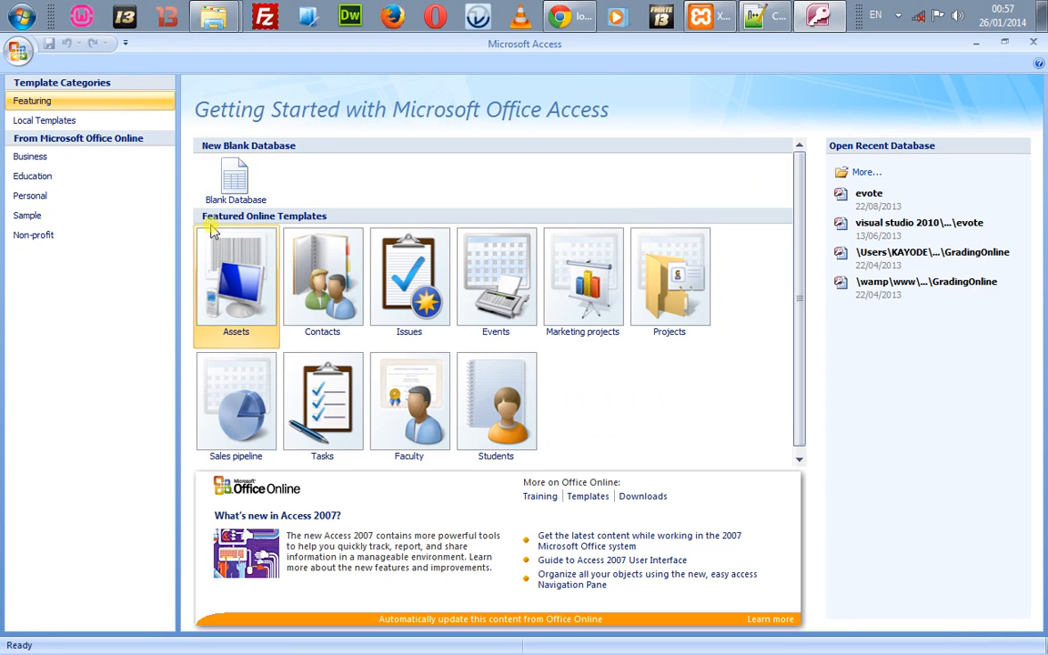
pyautogui.click(255, 196)
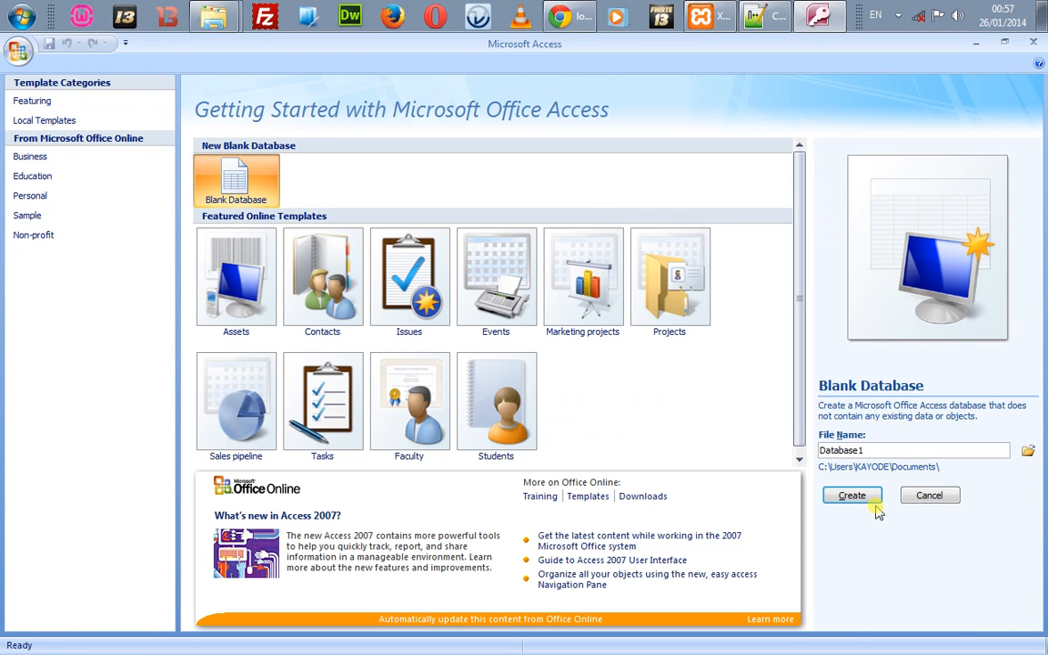
pyautogui.click(853, 496)
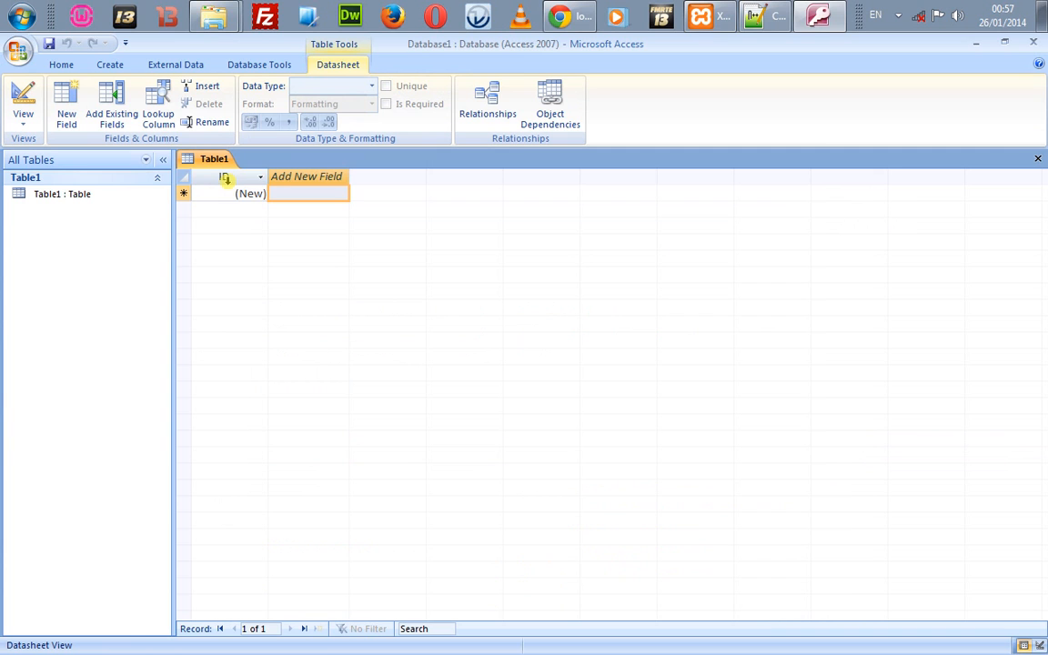
# Step: Type 'name' as Table1's new field header and restore Access to show the reserved-word warning
pyautogui.doubleClick(286, 178)
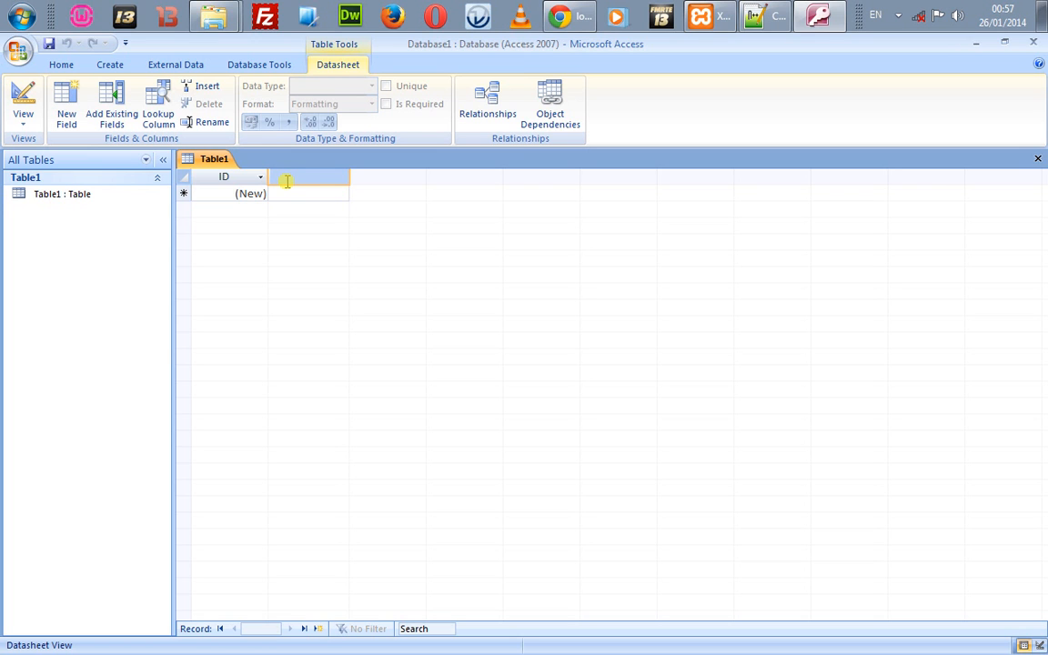
pyautogui.write('name')
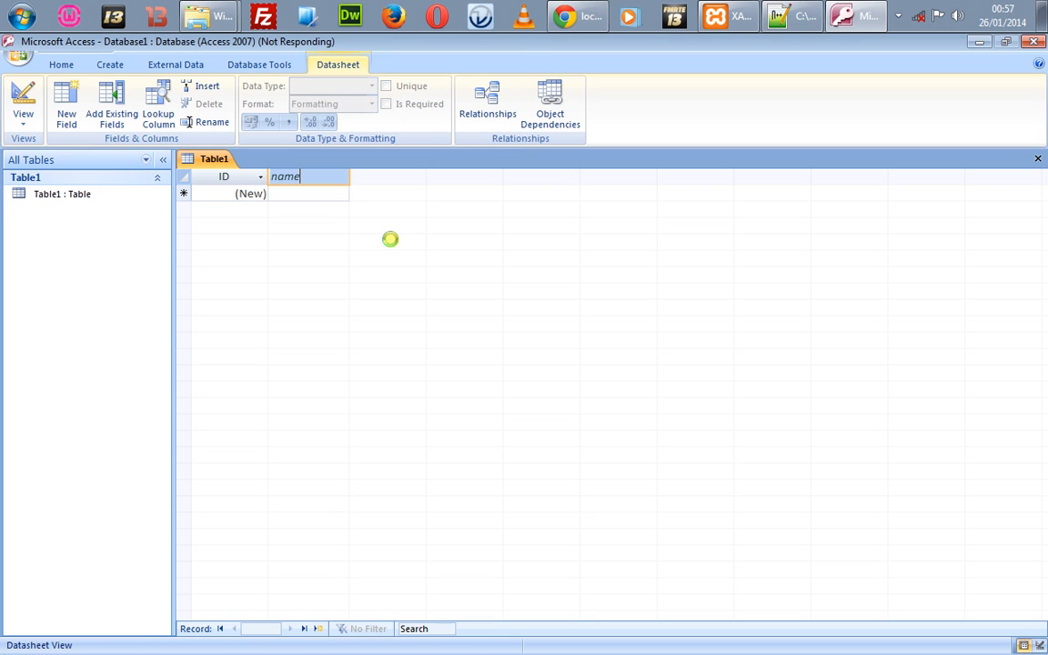
pyautogui.click(790, 18)
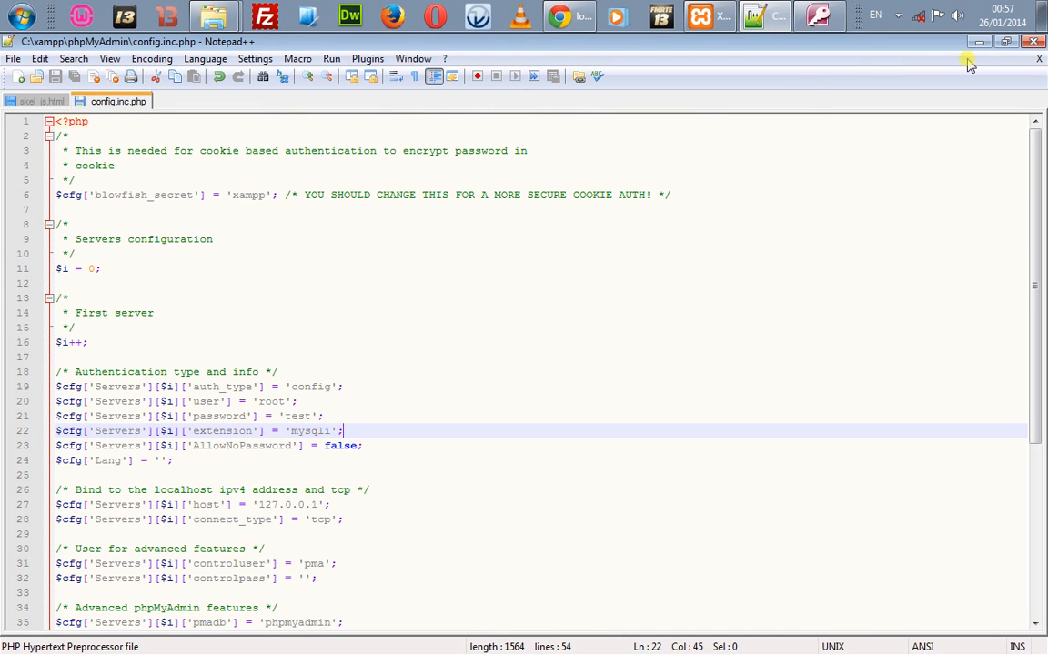
pyautogui.hotkey('alt', 'Tab')
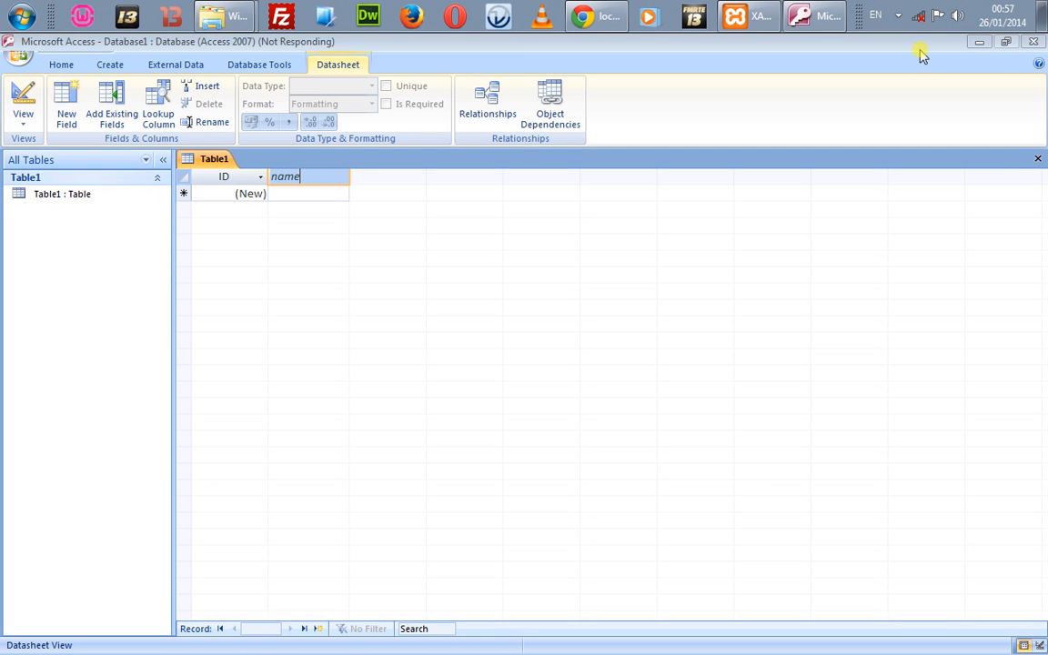
pyautogui.click(272, 48)
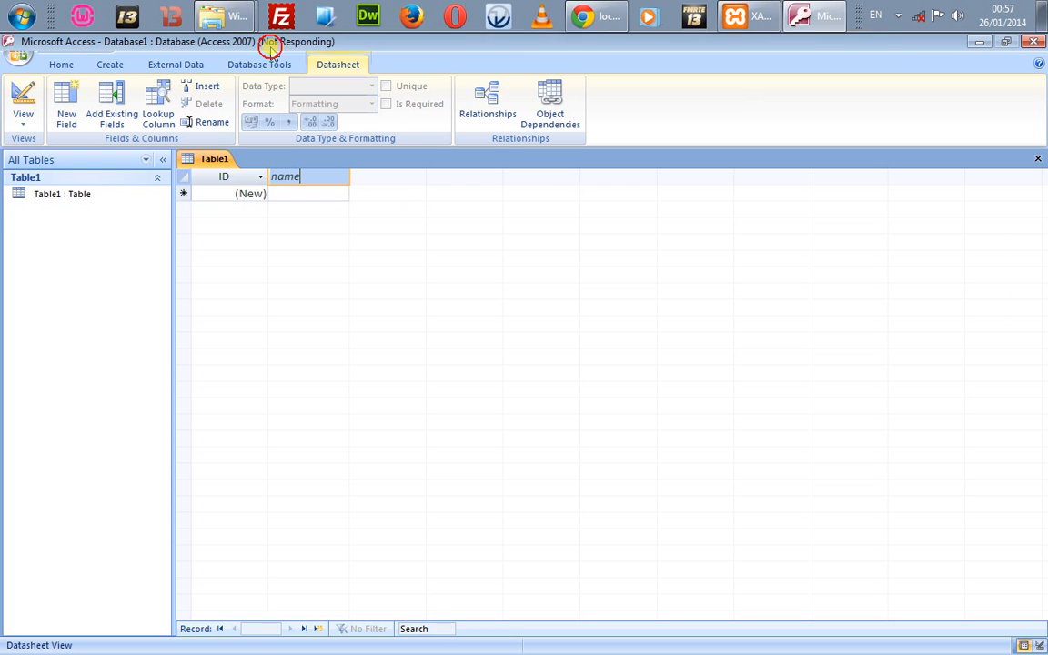
pyautogui.click(611, 20)
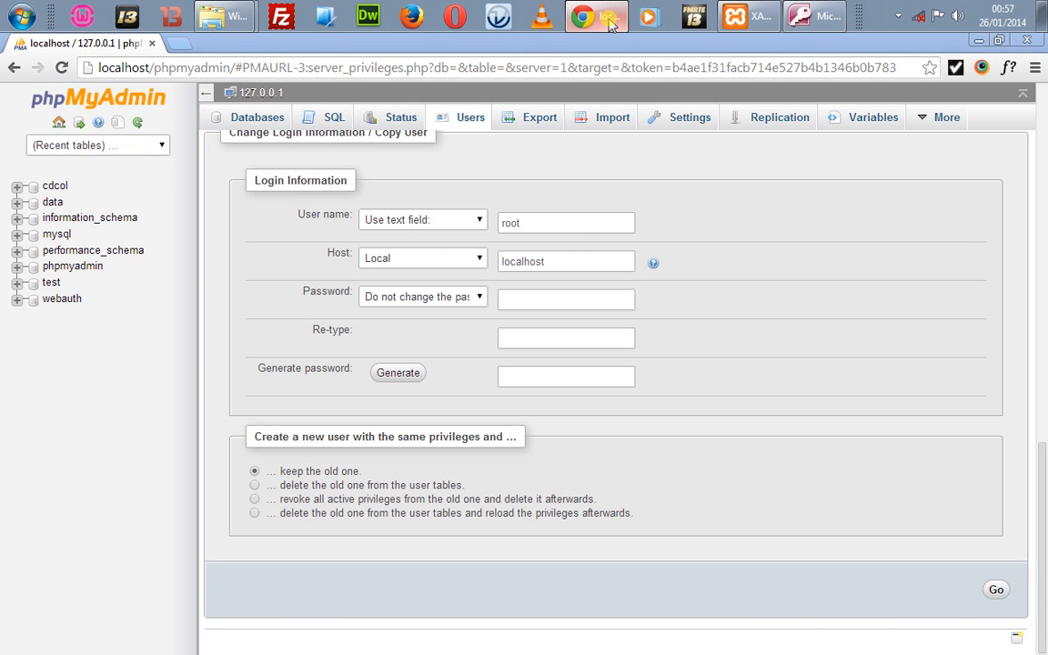
pyautogui.click(801, 16)
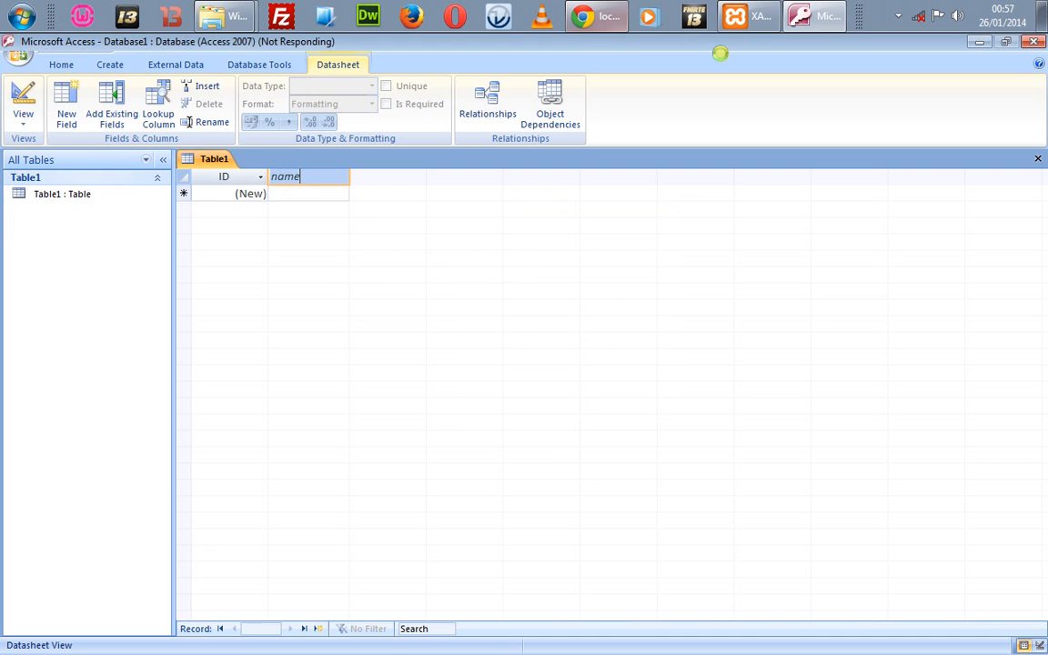
pyautogui.click(801, 15)
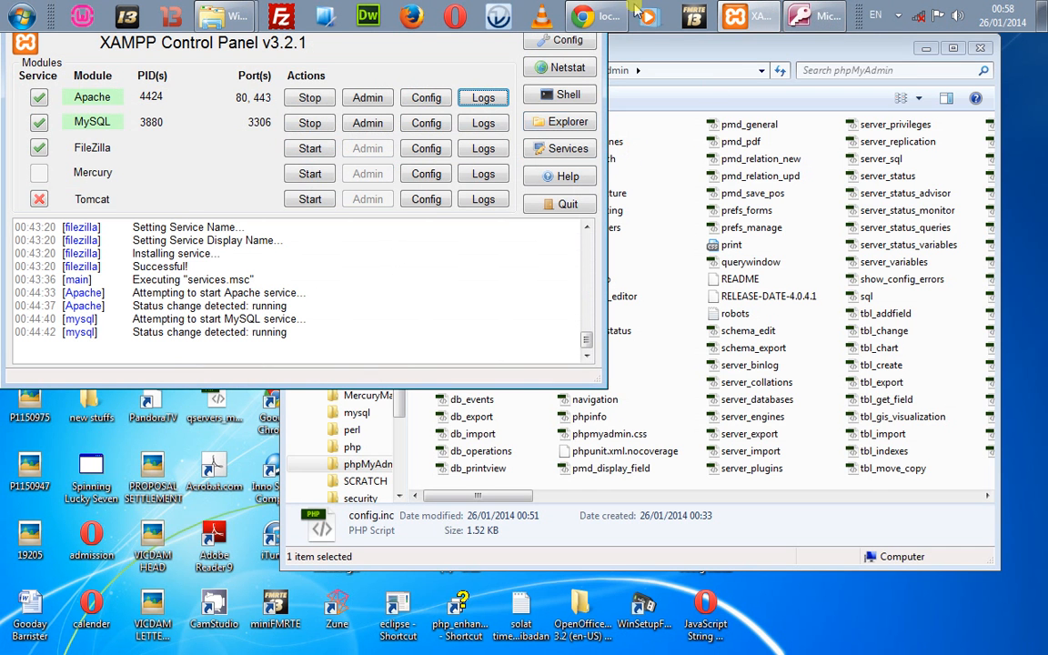
pyautogui.click(812, 15)
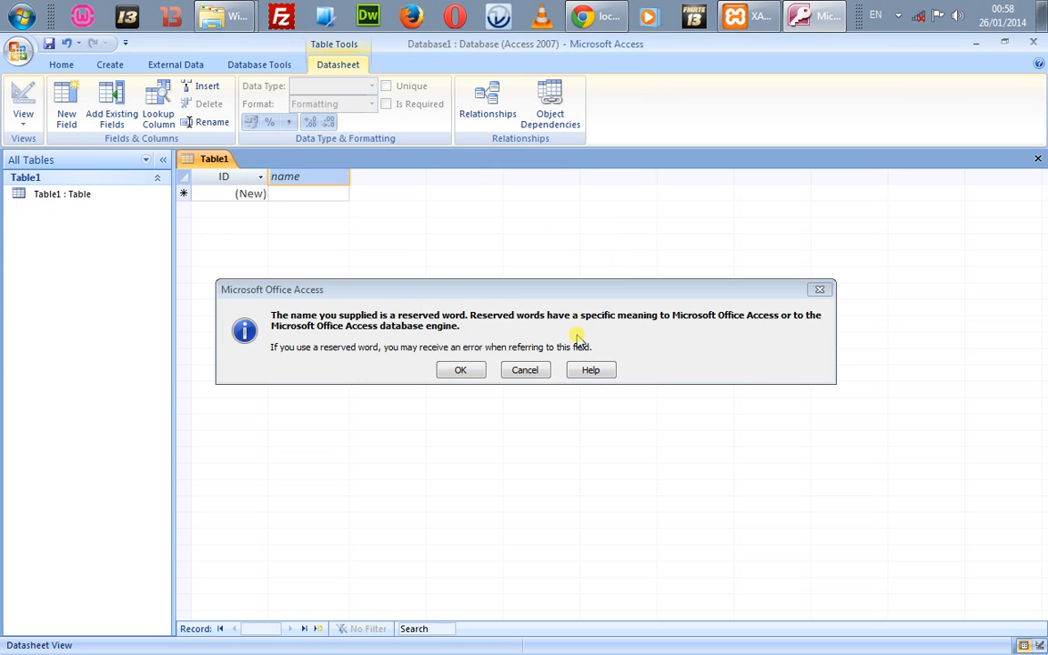
# Step: Keep the name field and add matric, level and course fields to Table1
pyautogui.click(441, 369)
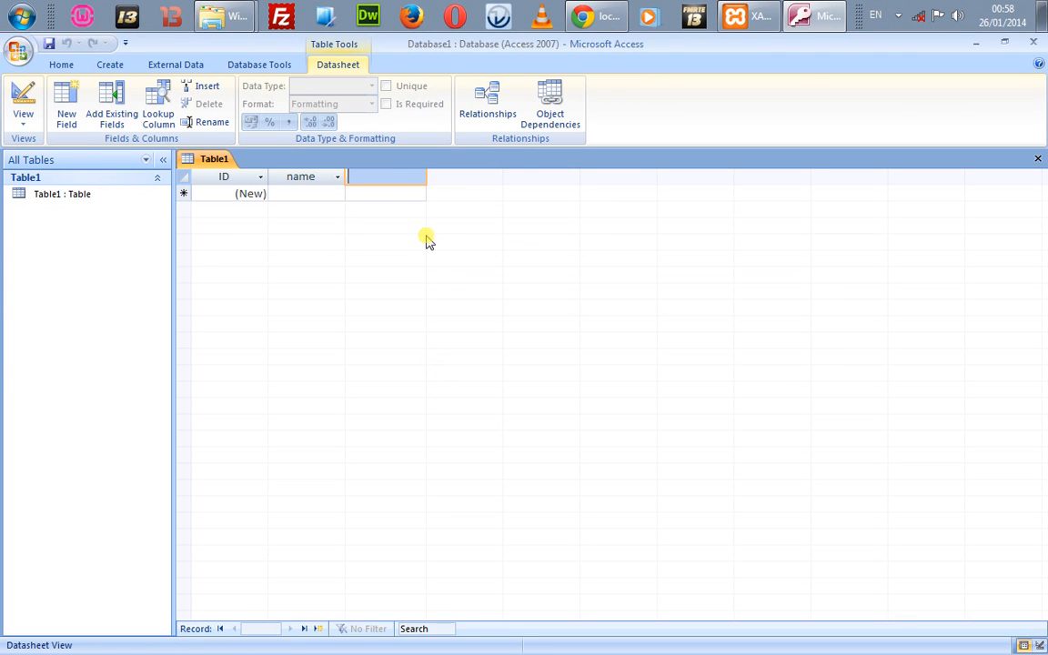
pyautogui.click(410, 192)
pyautogui.write('ma')
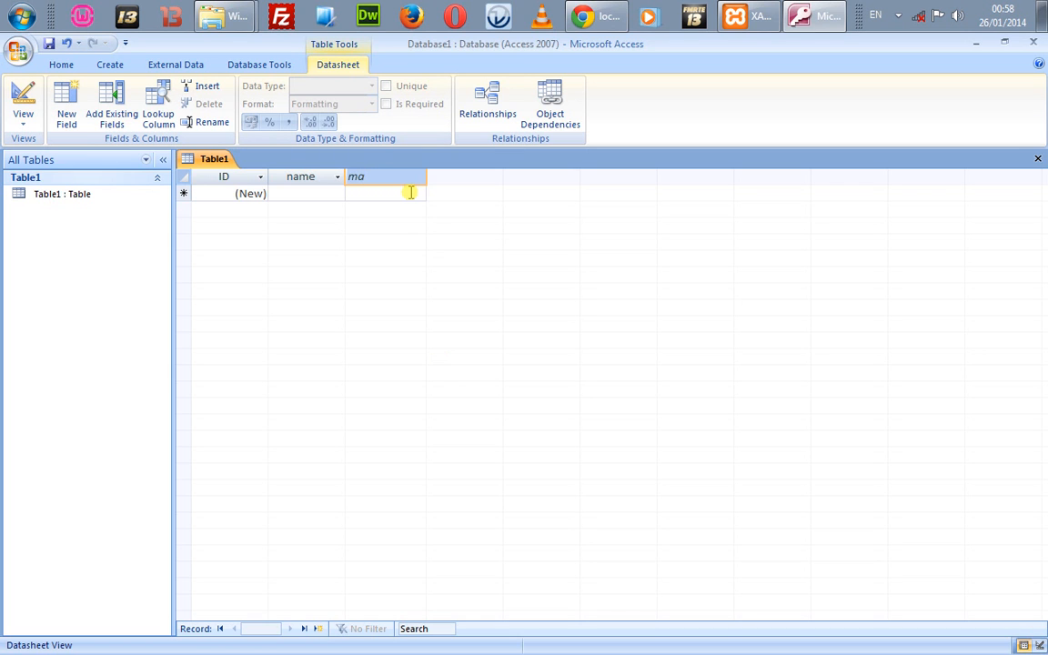
pyautogui.write('trc')
pyautogui.write('c')
pyautogui.press('Return')
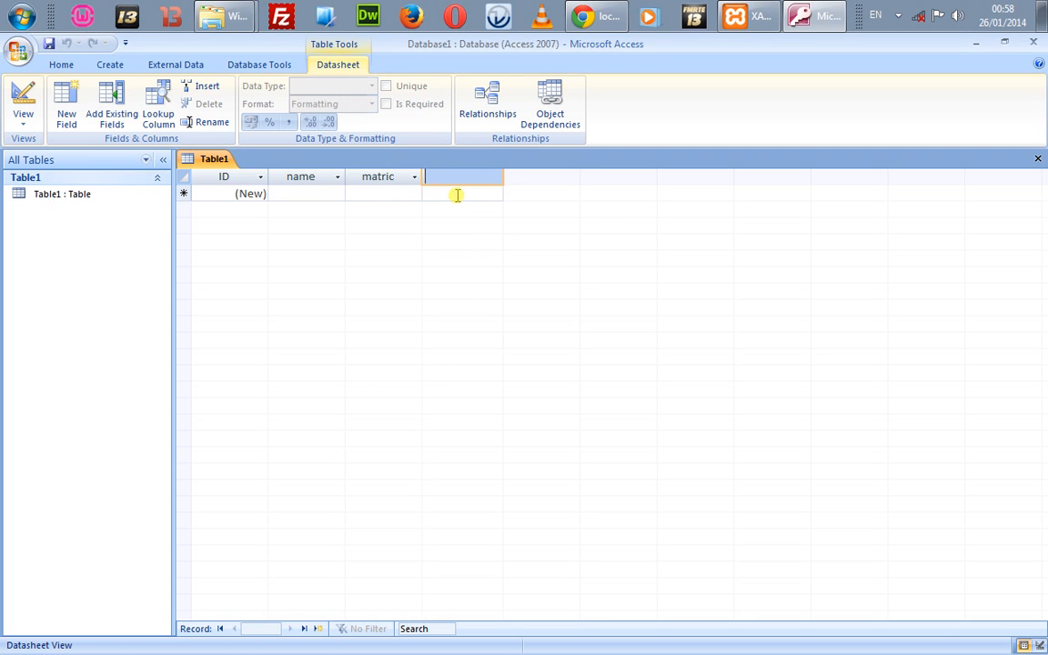
pyautogui.write('level')
pyautogui.press('Return')
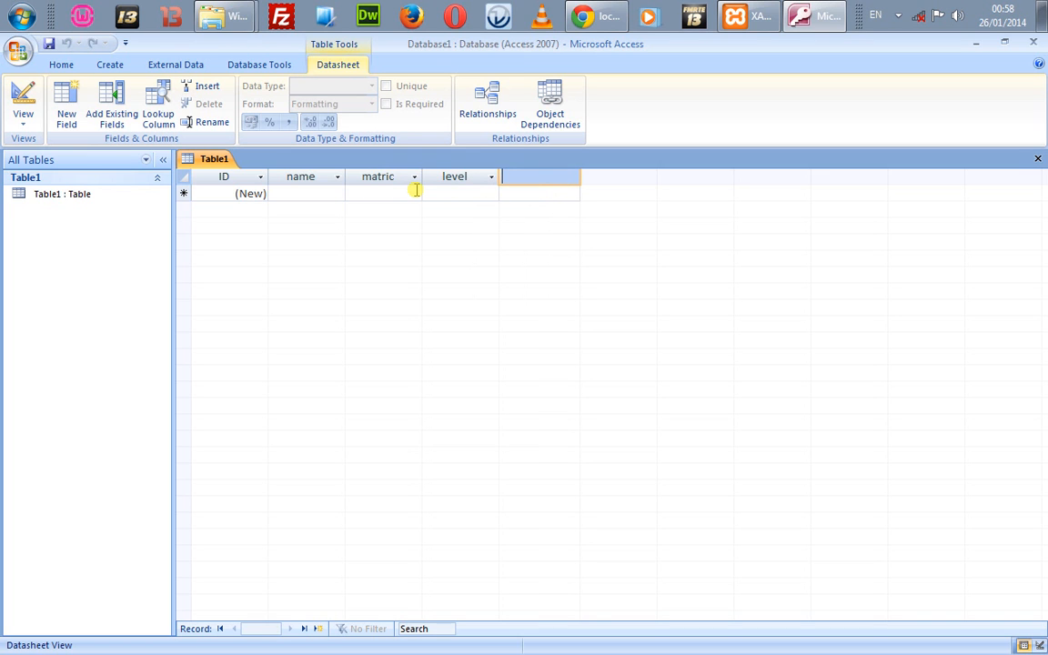
pyautogui.write('course')
pyautogui.press('Return')
# Step: Add the dept, address and phone no fields to Table1
pyautogui.write('dep')
pyautogui.write('t')
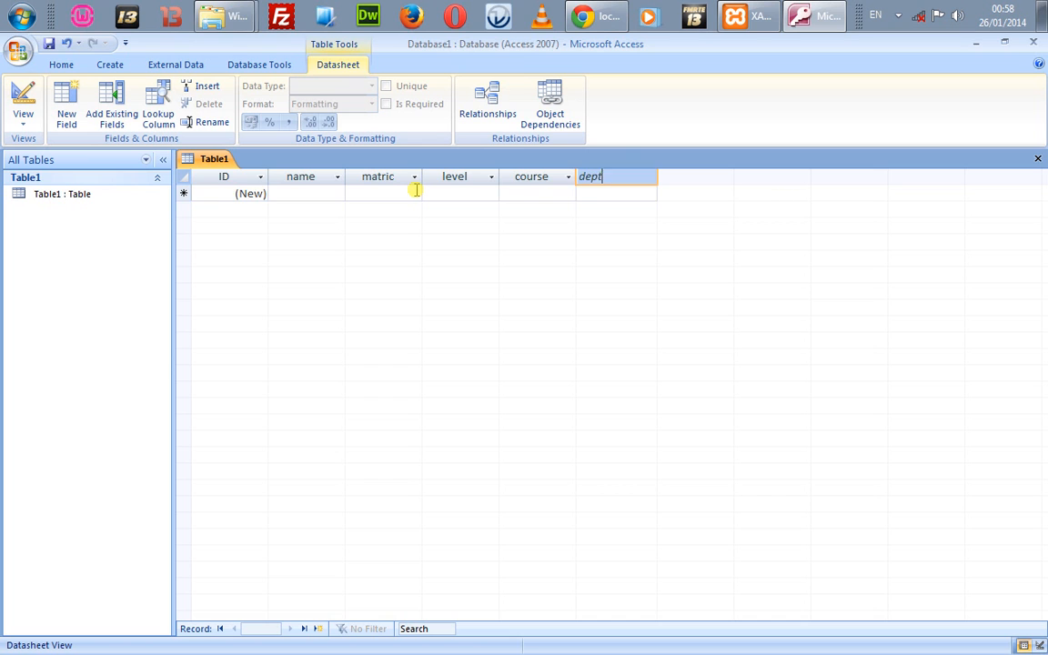
pyautogui.press('Return')
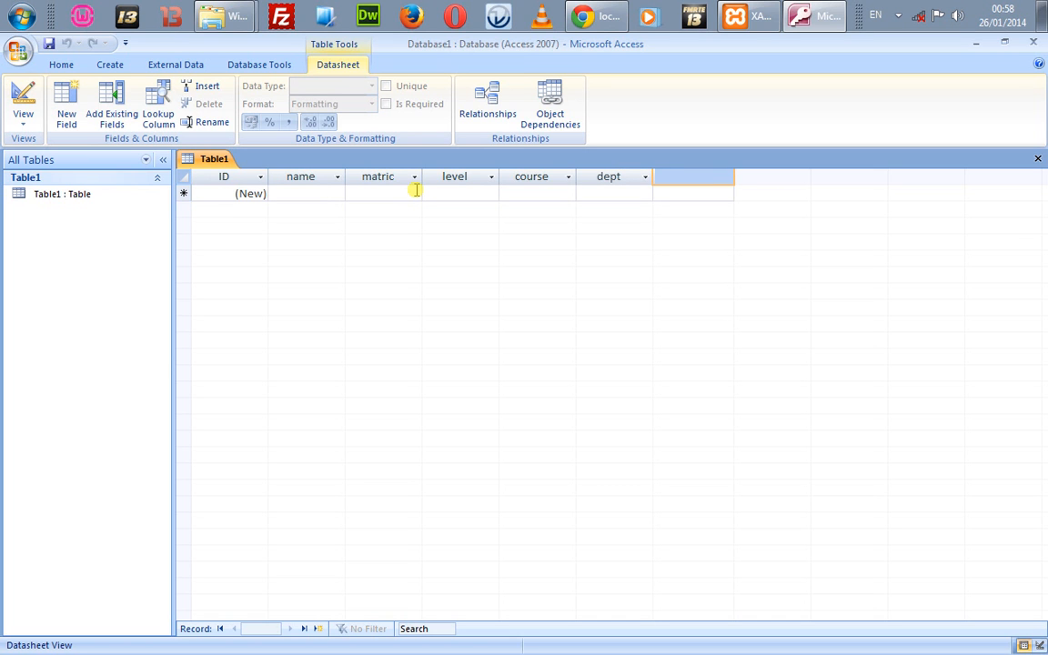
pyautogui.write('pddfr')
pyautogui.press('Return')
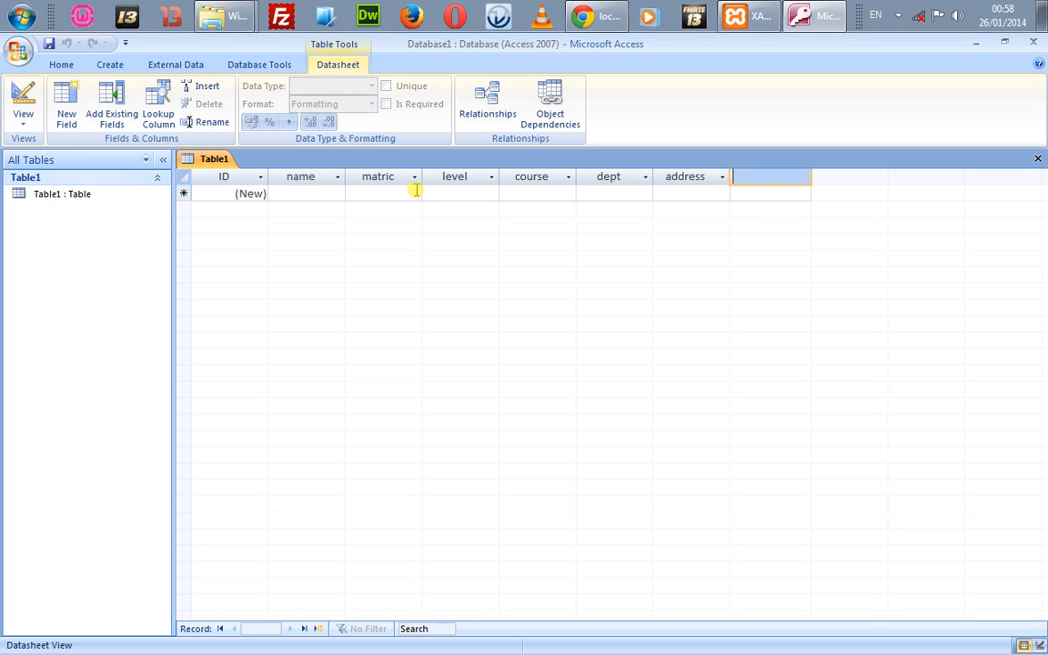
pyautogui.write('phone no')
pyautogui.press('Return')
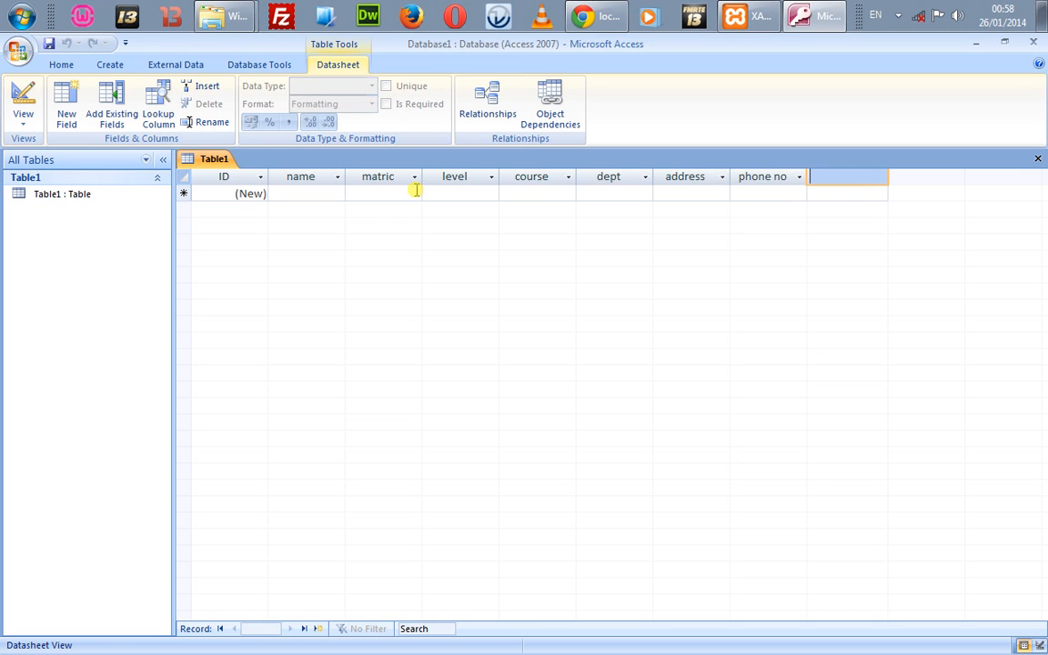
pyautogui.click(304, 191)
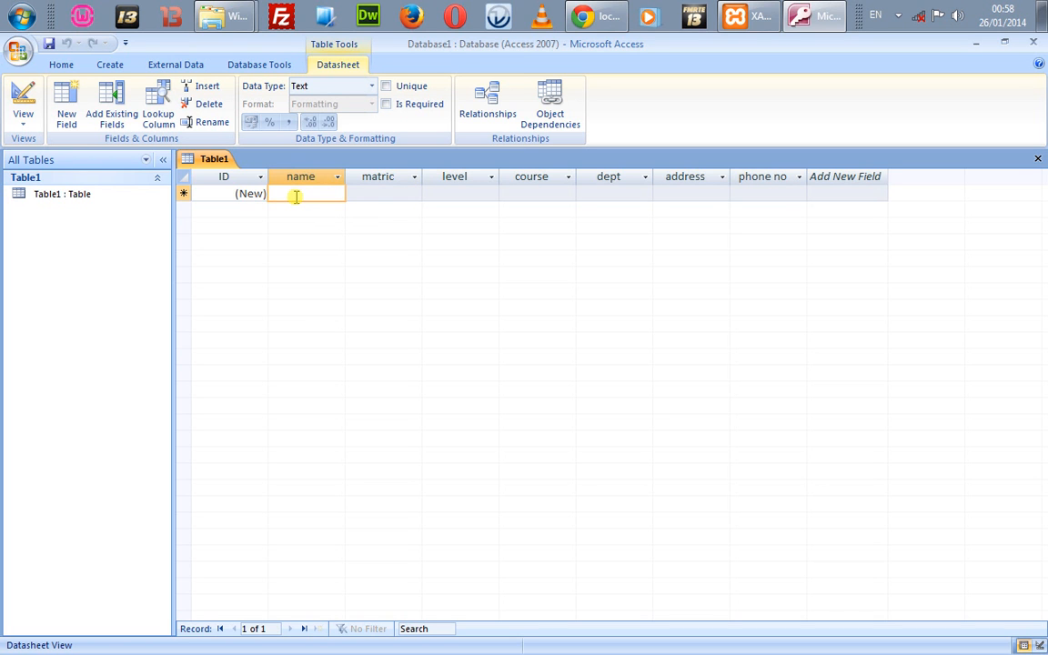
# Step: Enter the student's name, matric number and level 100L in the first row
pyautogui.write('Kayode')
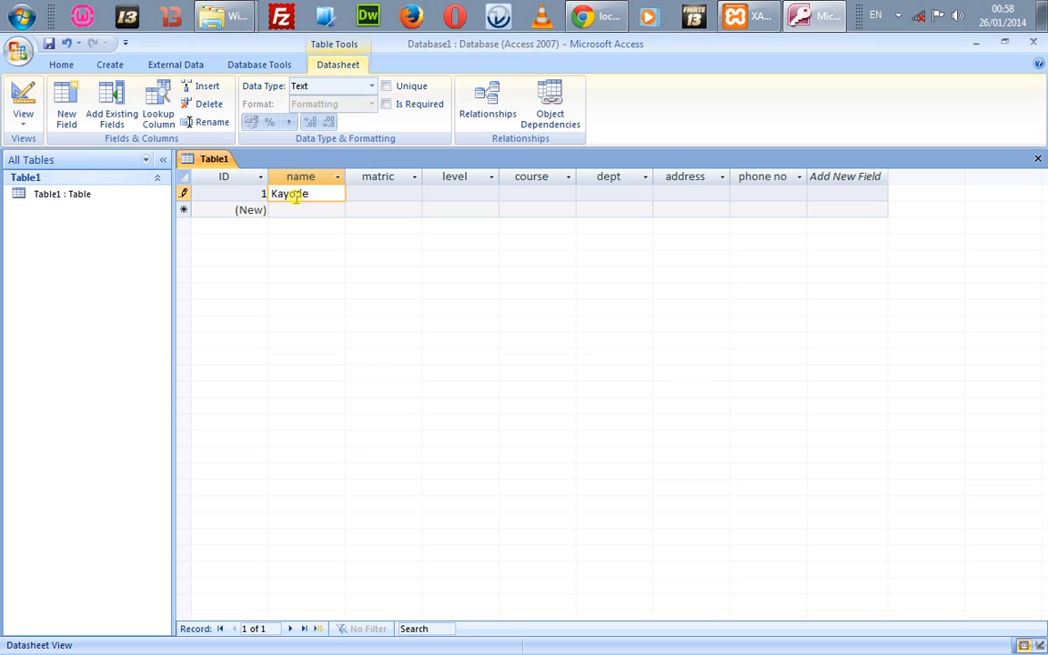
pyautogui.press('Tab')
pyautogui.write('08/')
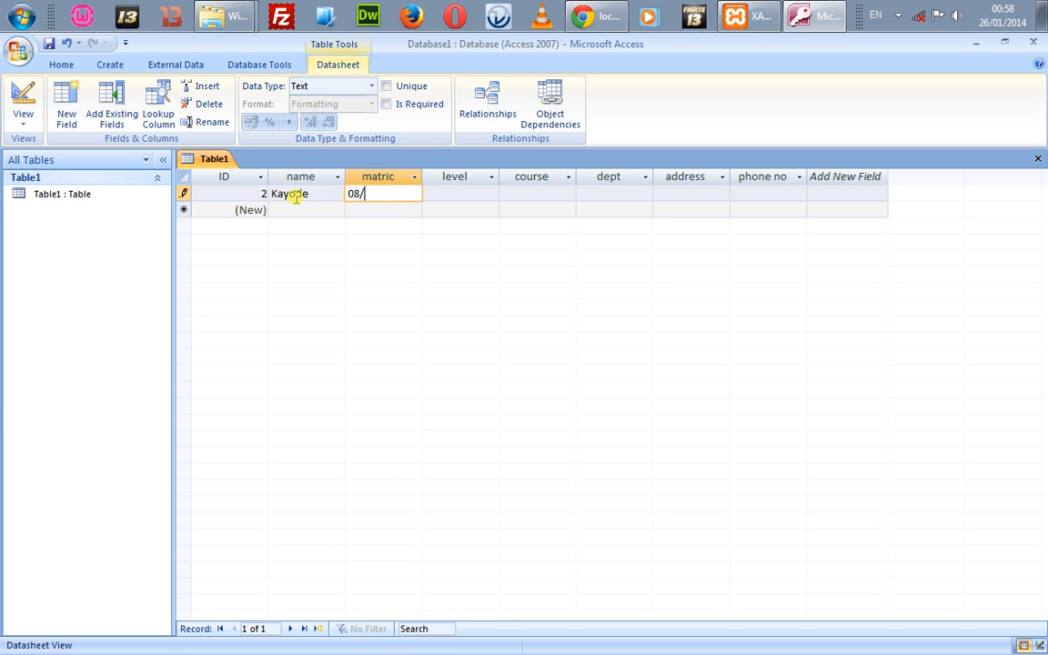
pyautogui.write('1234')
pyautogui.press('Tab')
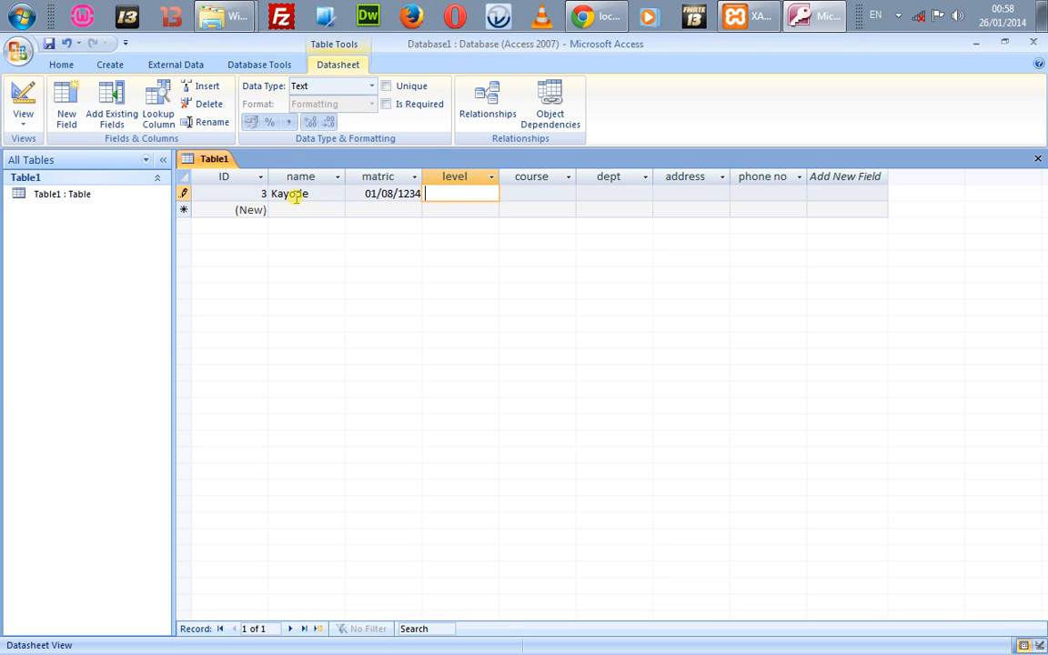
pyautogui.write('100')
pyautogui.press('capslock')
pyautogui.press('capslock')
pyautogui.press('Tab')
# Step: Fill in course Accounting, dept Education, the address and phone number, and save the record
pyautogui.write('Acco')
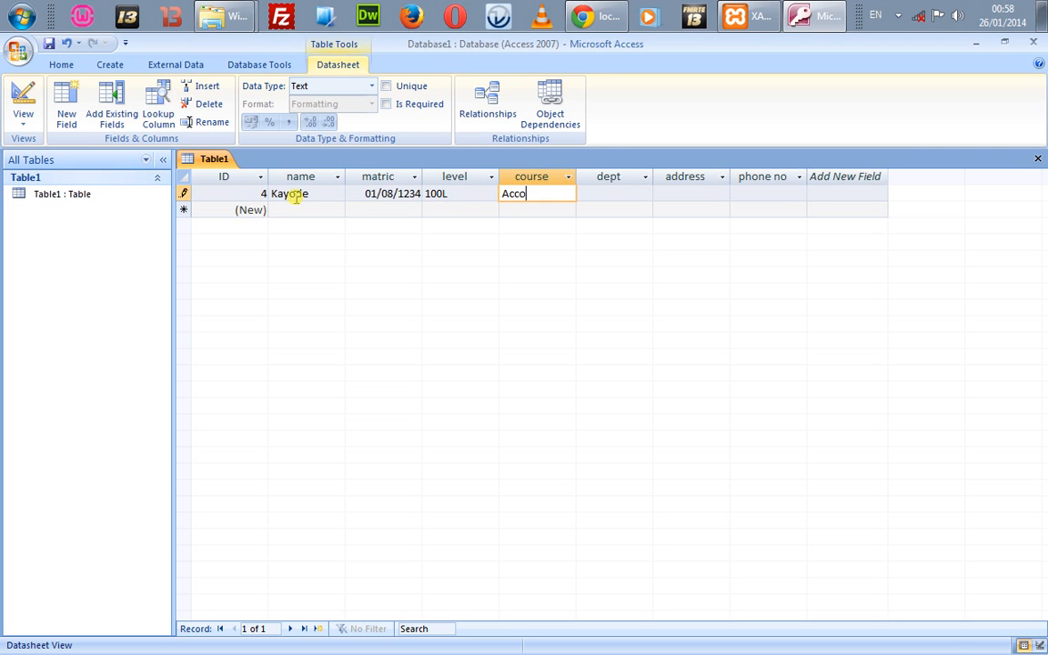
pyautogui.write('unting')
pyautogui.press('Tab')
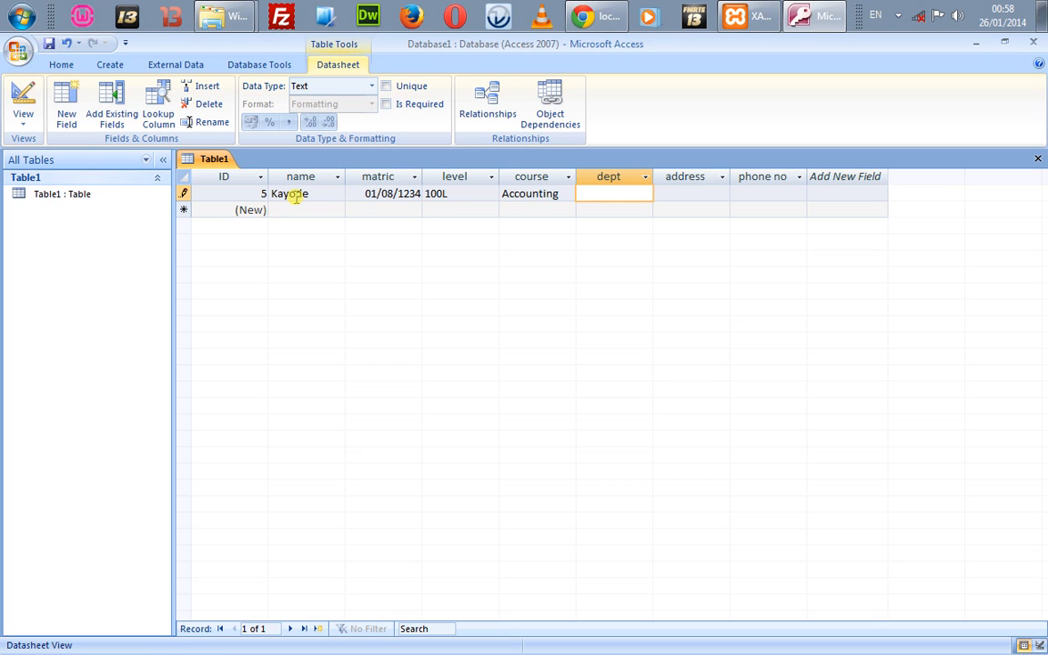
pyautogui.write('Education')
pyautogui.press('Tab')
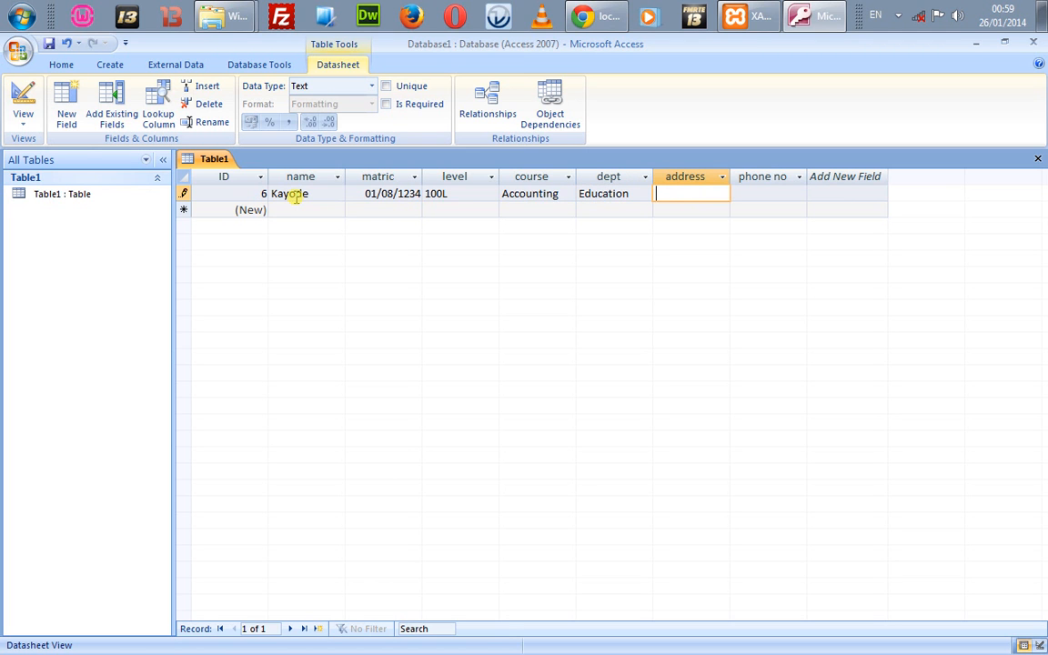
pyautogui.press('Tab')
pyautogui.write('1234')
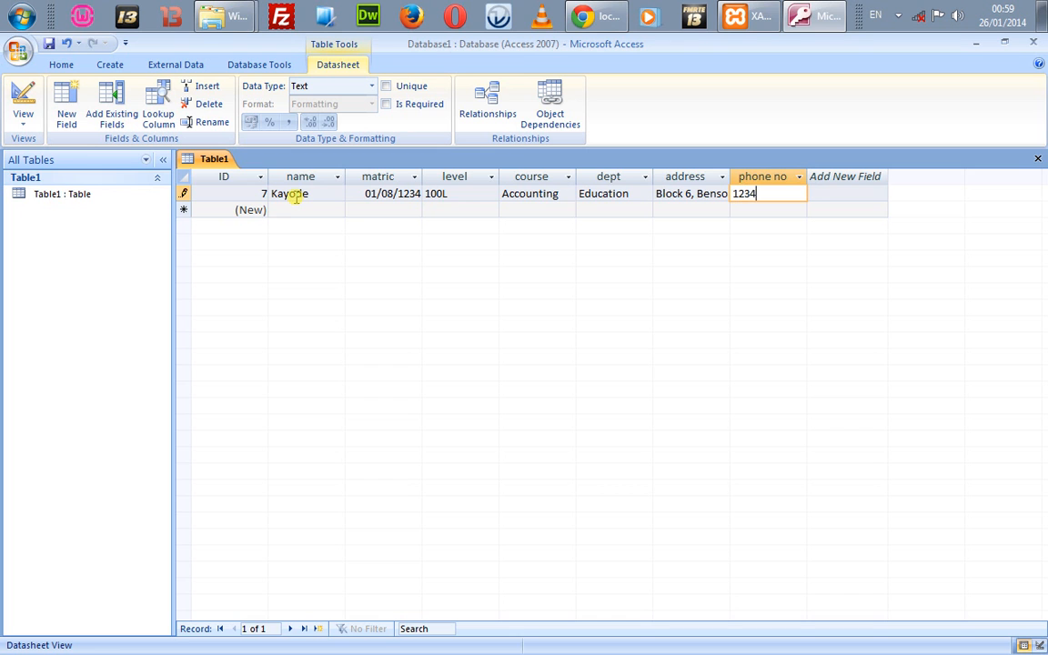
pyautogui.write('56789')
pyautogui.press('Tab')
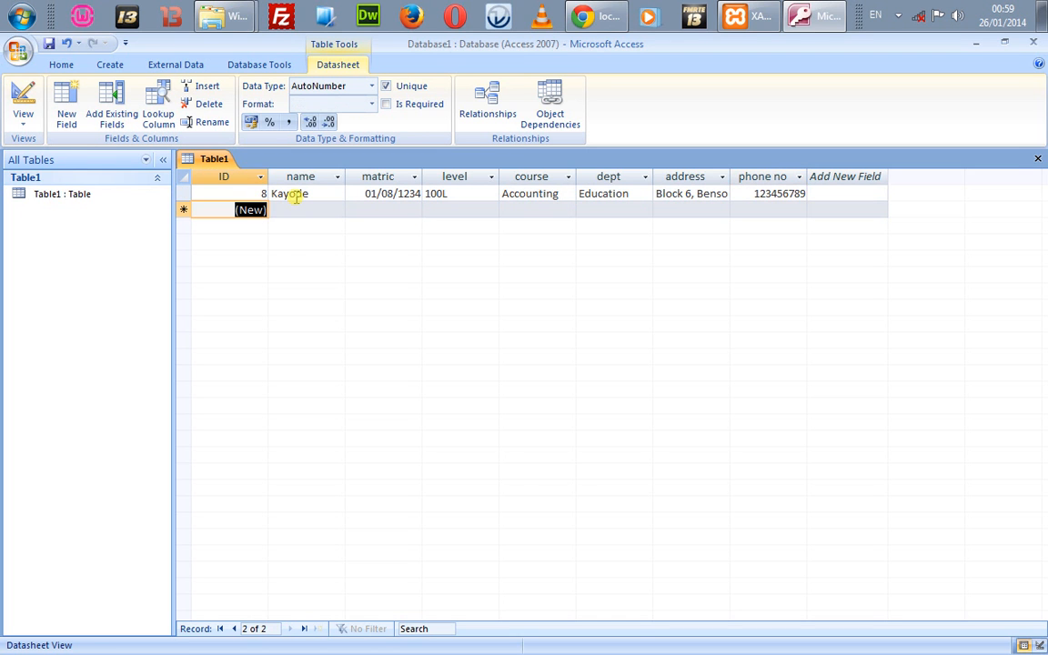
# Step: Save Table1 under the name students
pyautogui.click(222, 214)
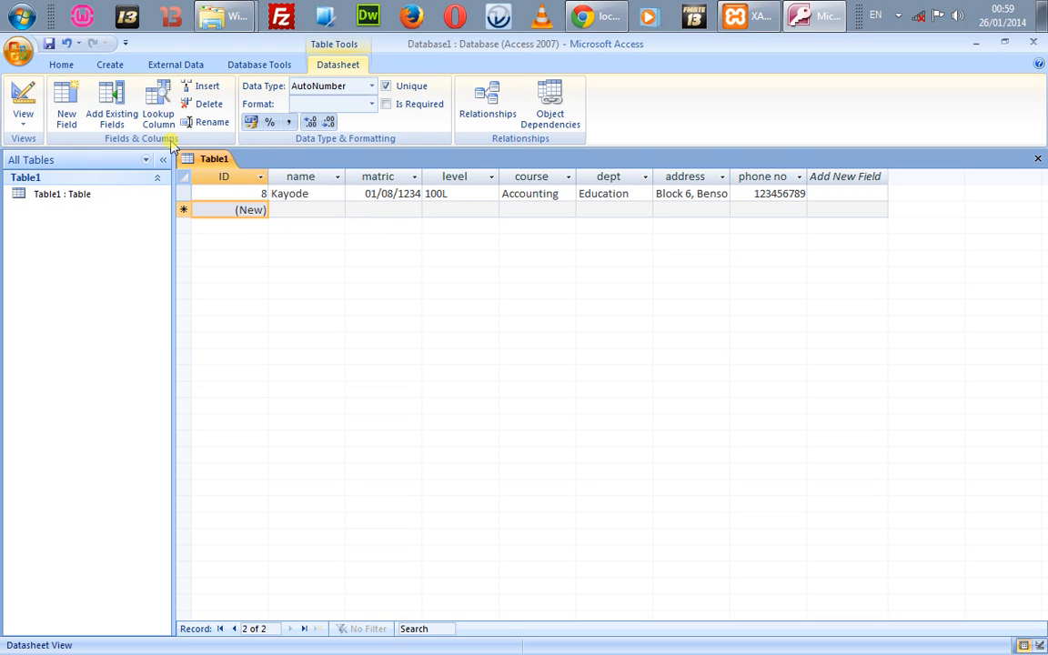
pyautogui.hotkey('ctrl', 's')
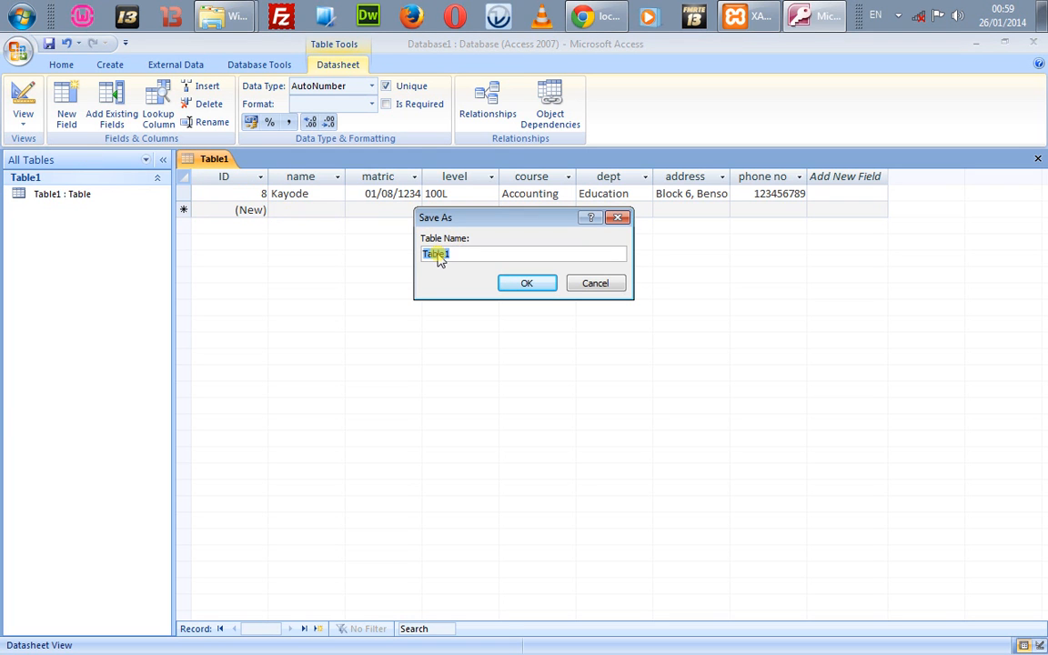
pyautogui.write('students')
pyautogui.press('Return')
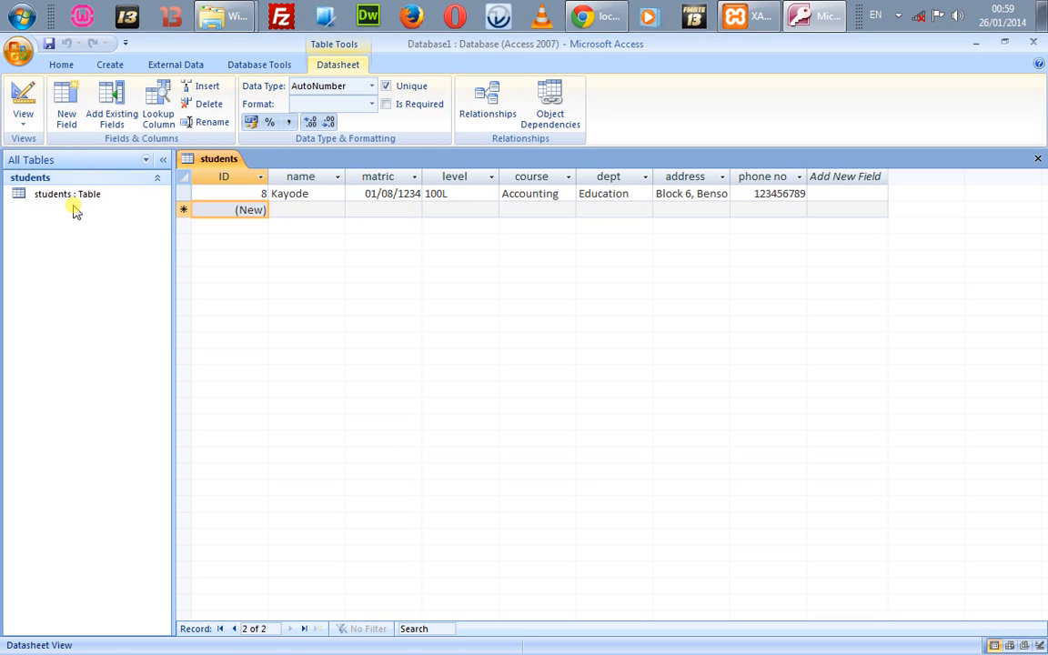
# Step: Save the database to the Desktop as Database11
pyautogui.click(206, 209)
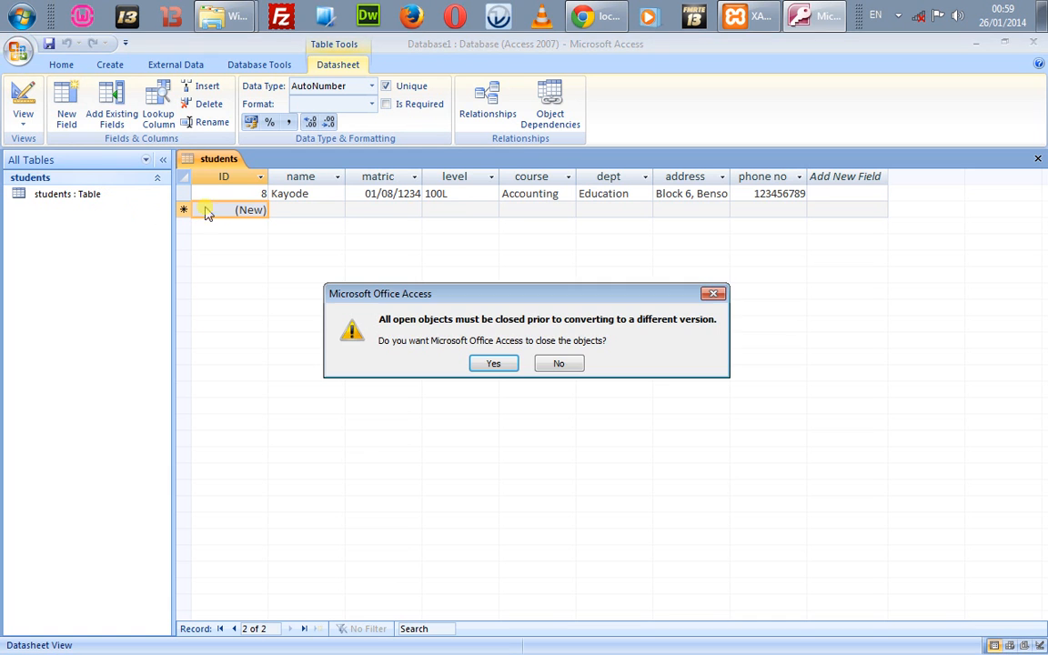
pyautogui.click(491, 364)
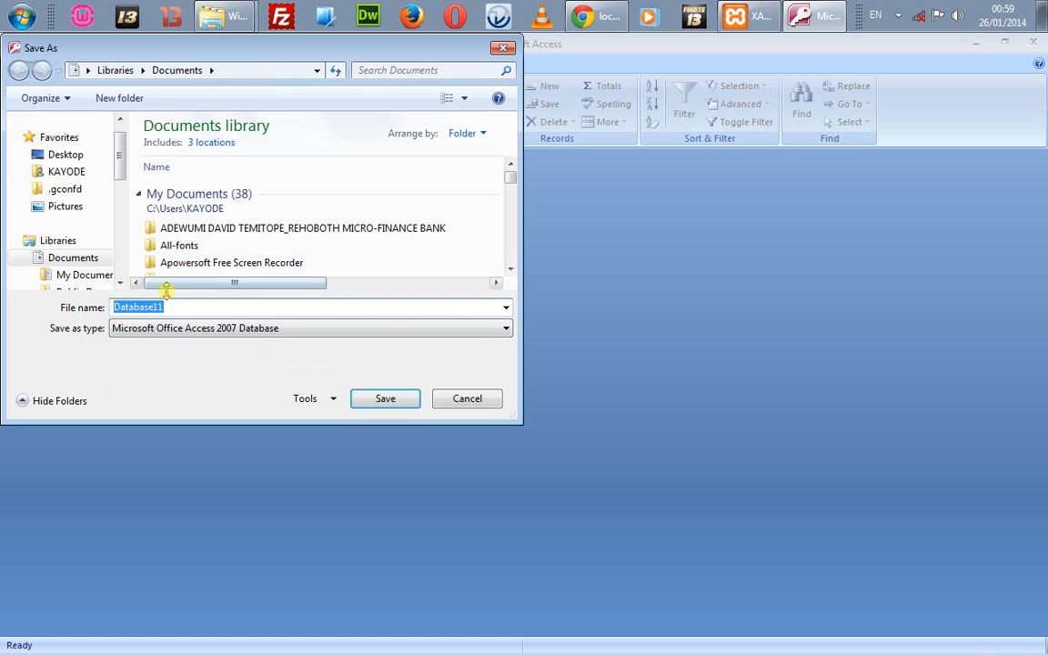
pyautogui.click(67, 156)
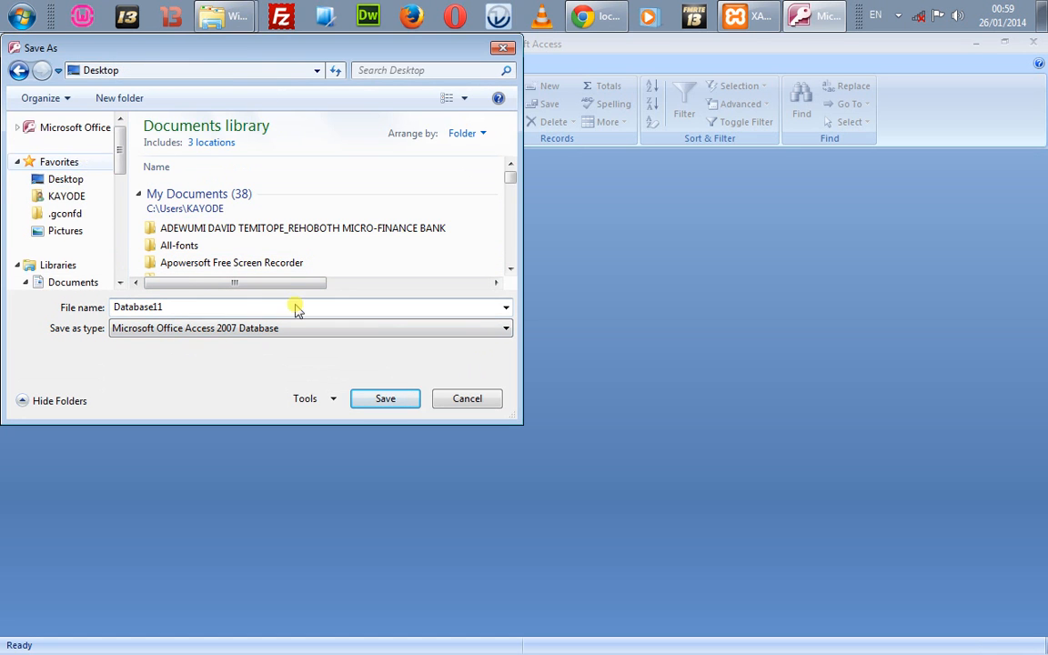
pyautogui.click(373, 401)
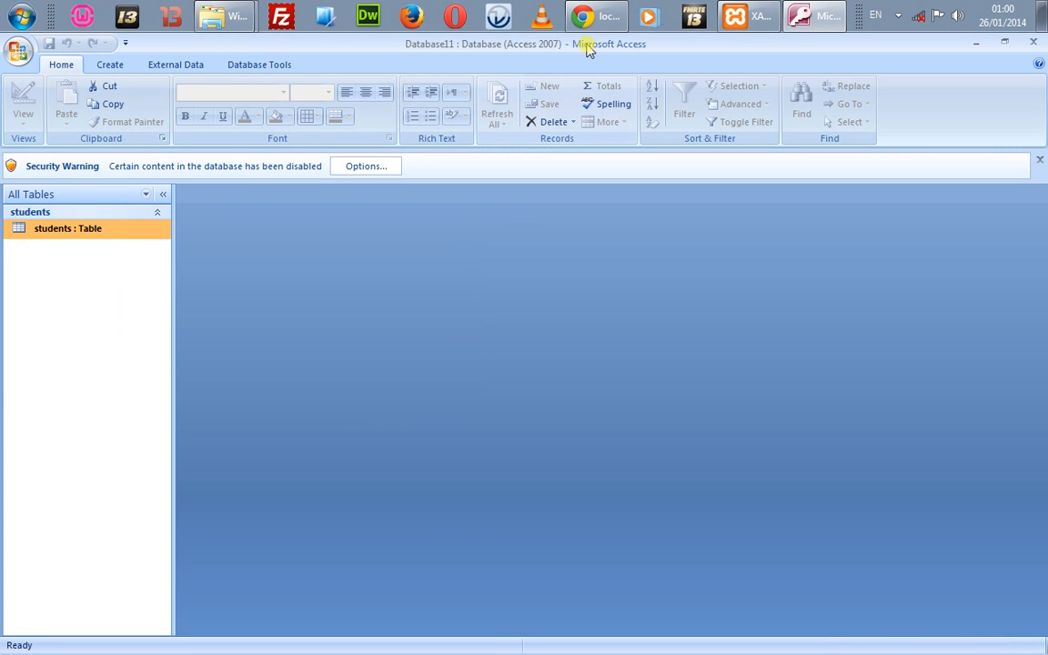
pyautogui.click(608, 15)
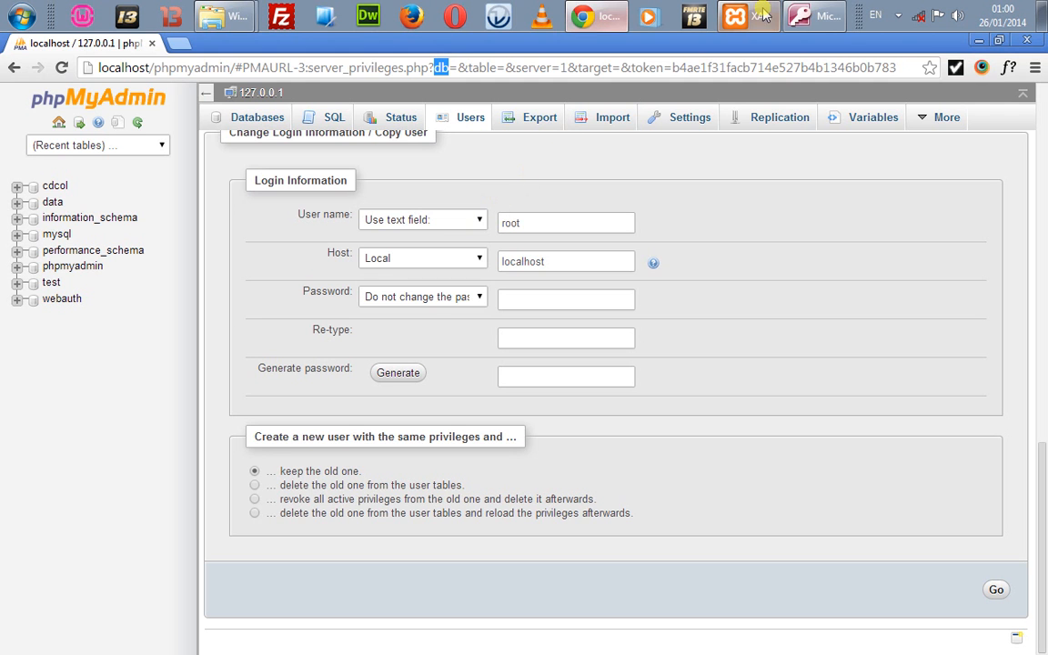
# Step: Open phpMyAdmin's server Import page and its Choose File picker
pyautogui.click(812, 14)
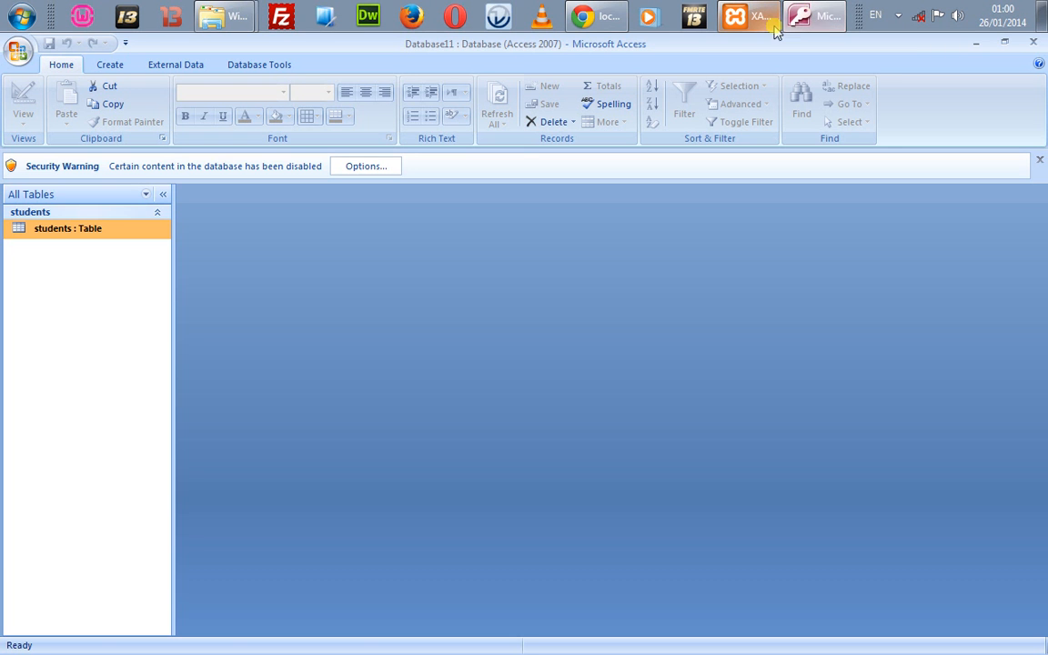
pyautogui.click(590, 16)
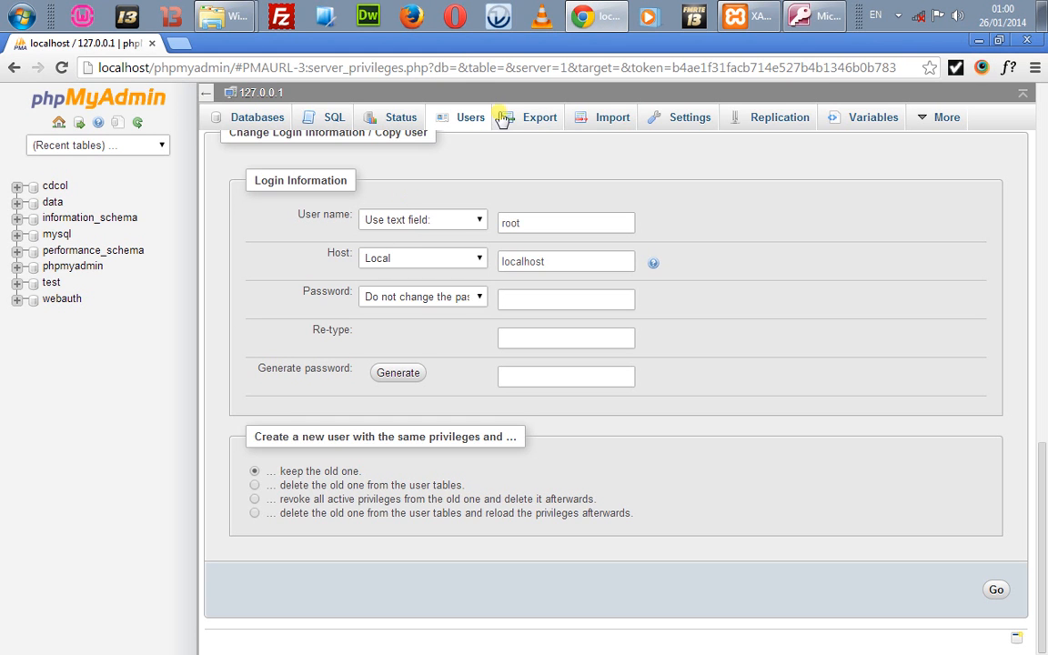
pyautogui.click(580, 122)
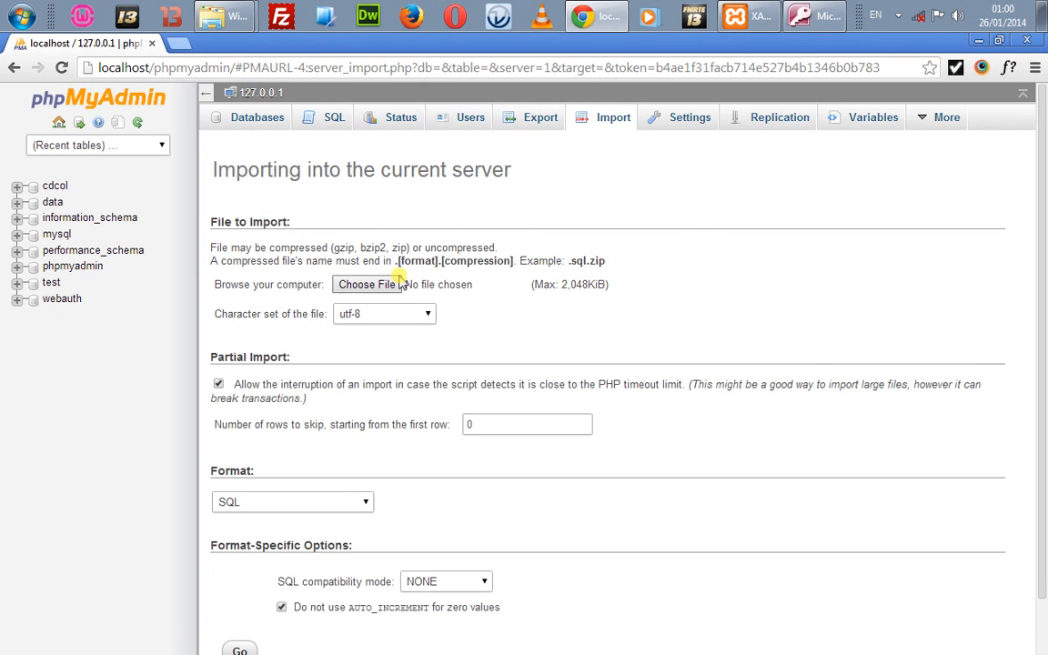
pyautogui.click(381, 284)
pyautogui.click(381, 285)
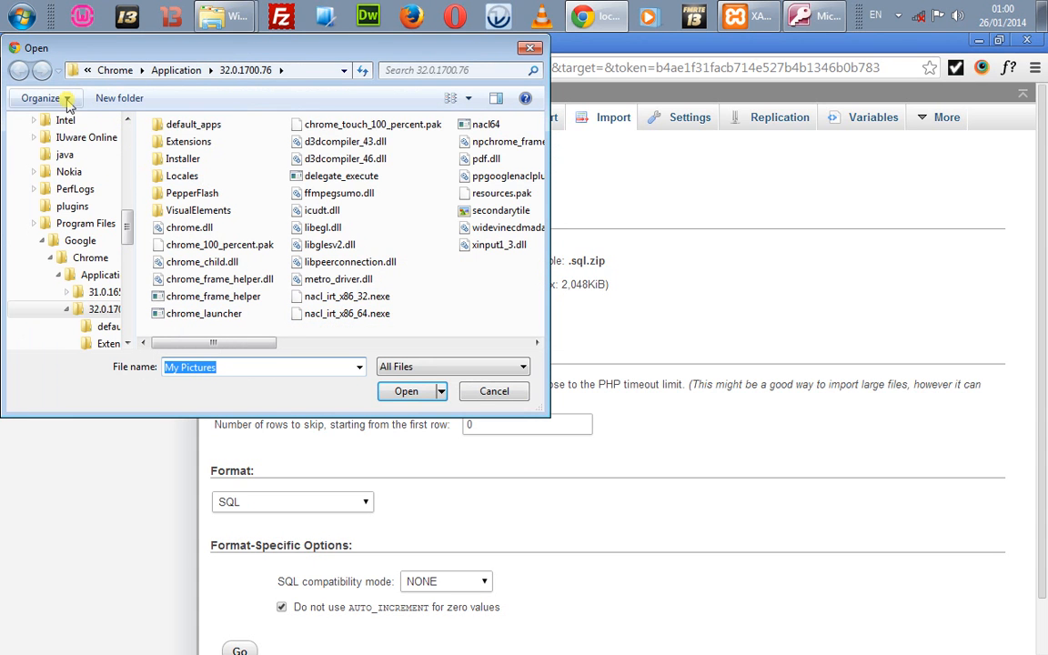
# Step: Browse to the Desktop and pick Database11.accdb as the file to import
pyautogui.click(34, 223)
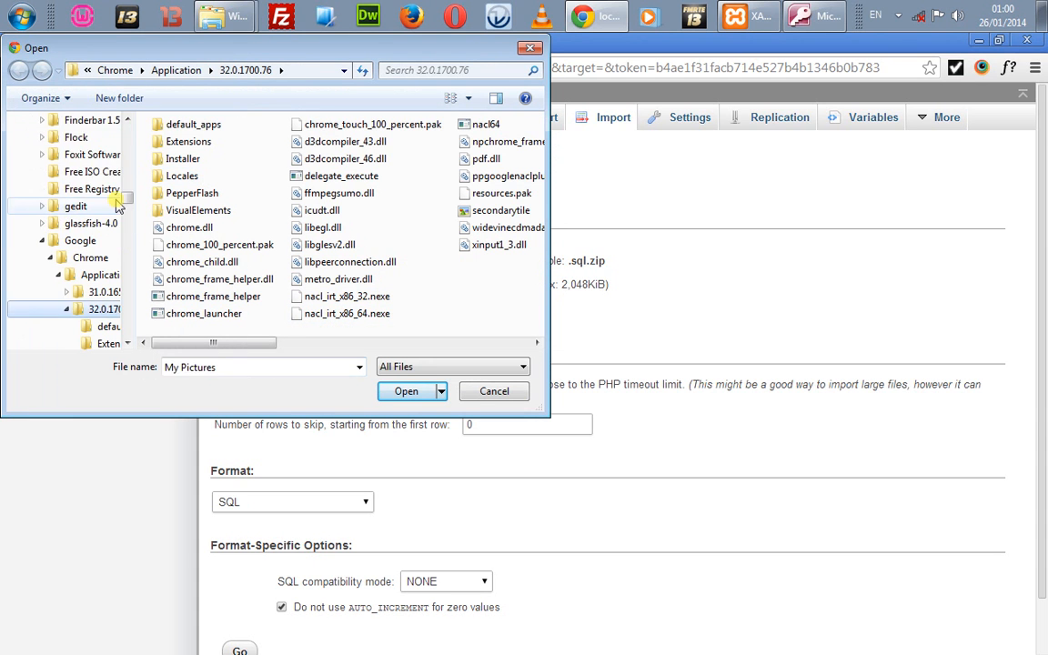
pyautogui.click(41, 240)
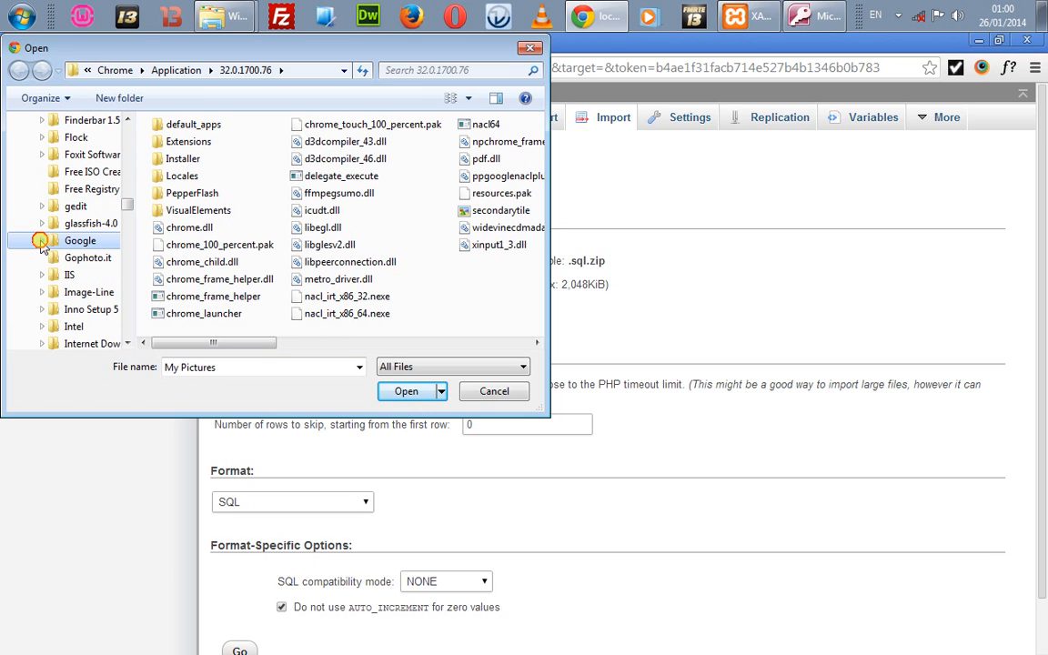
pyautogui.moveTo(125, 207); pyautogui.dragTo(129, 110)
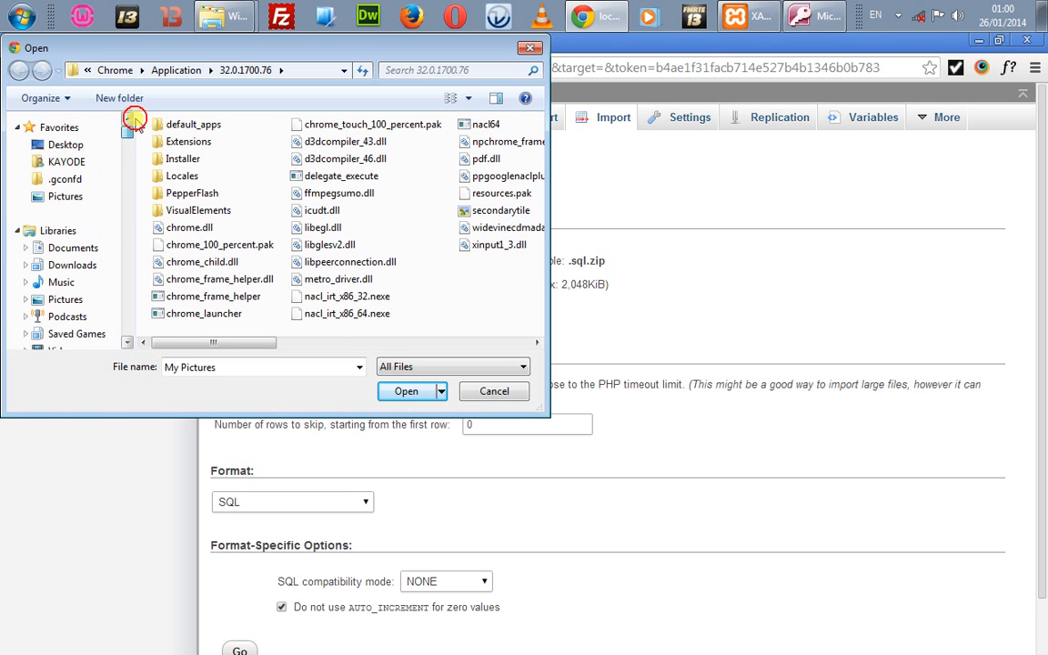
pyautogui.click(86, 145)
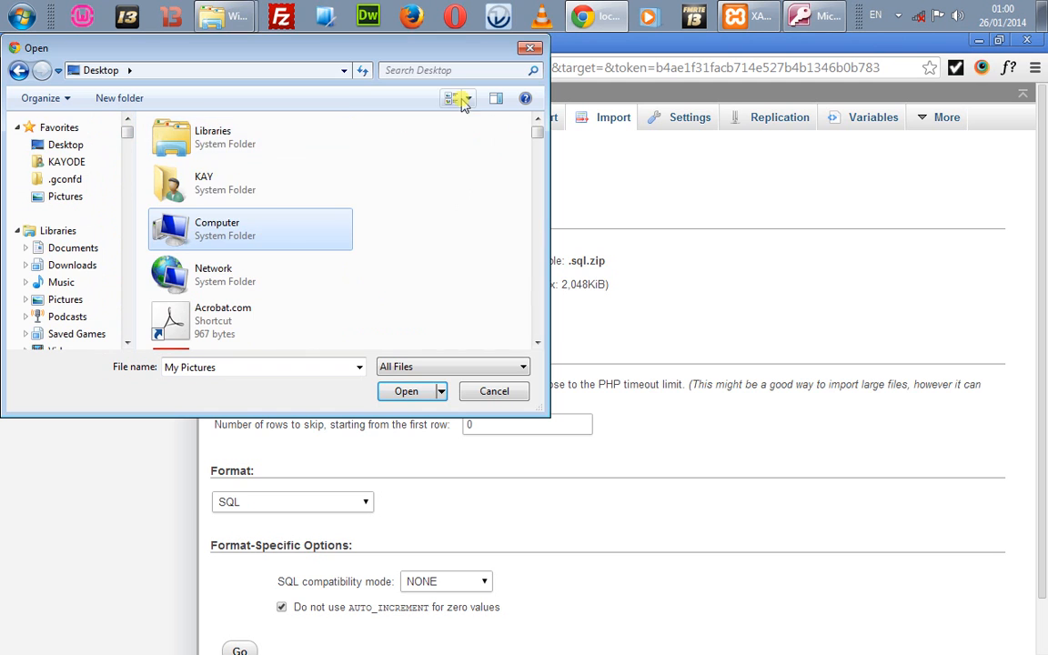
pyautogui.click(830, 27)
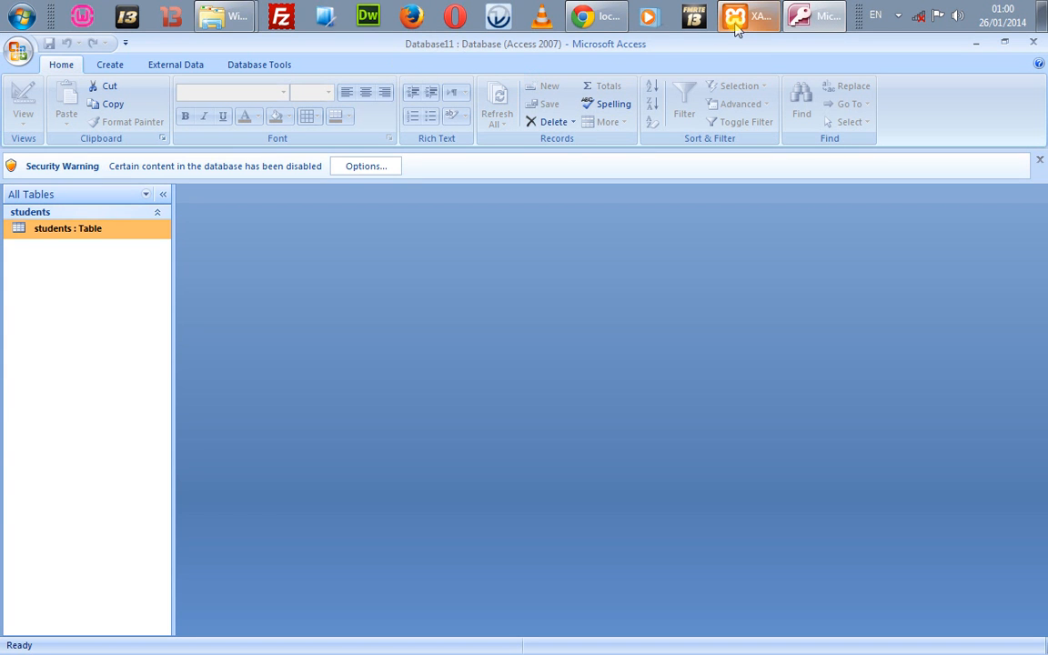
pyautogui.click(603, 27)
pyautogui.doubleClick(242, 211)
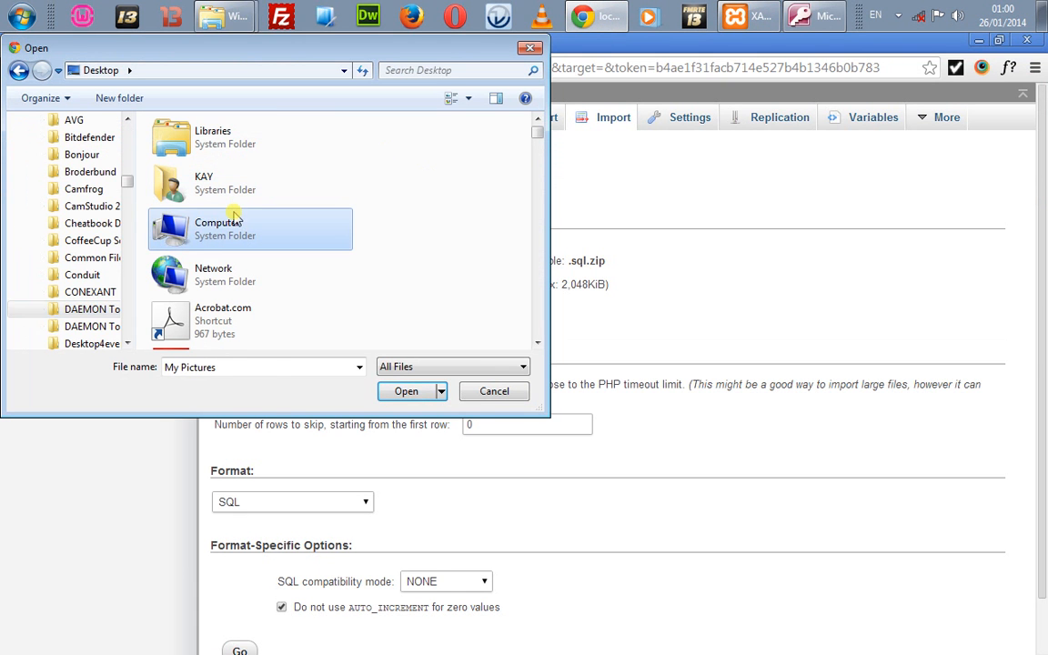
pyautogui.press('d')
pyautogui.press('d')
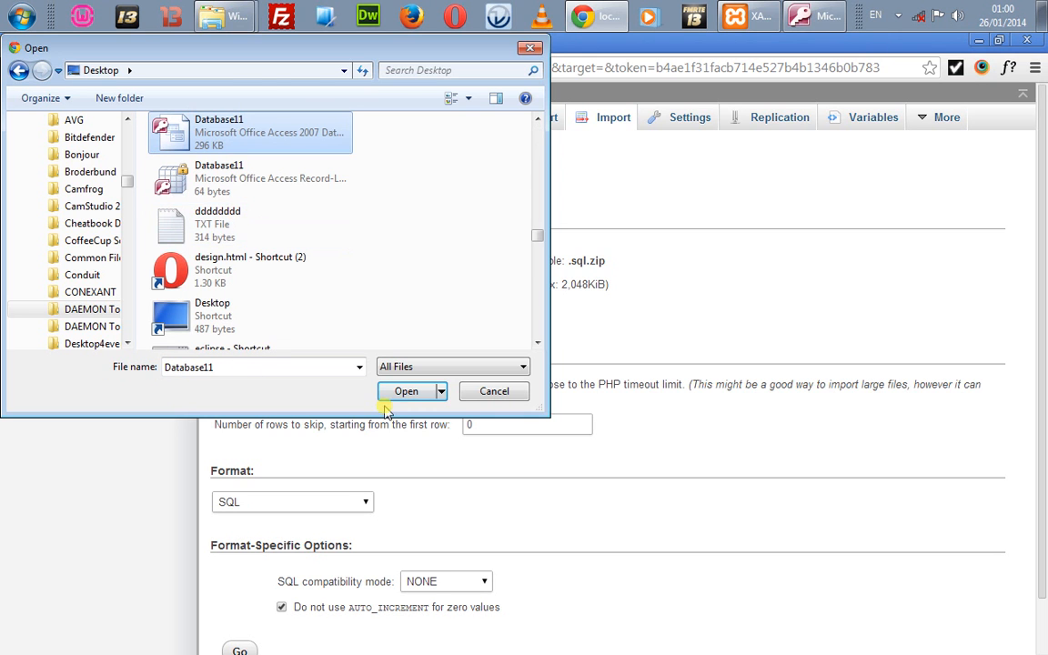
pyautogui.click(390, 401)
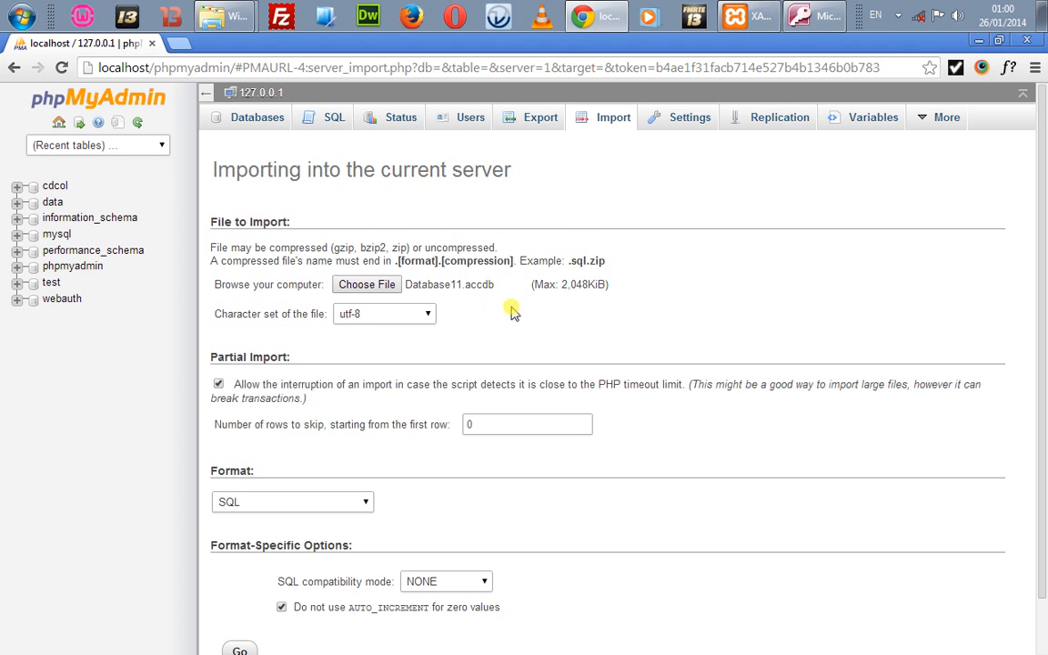
pyautogui.scroll(-1, 512, 312)
# Step: Run the import of Database11.accdb with SQL format, which fails with a #1064 syntax error
pyautogui.click(349, 441)
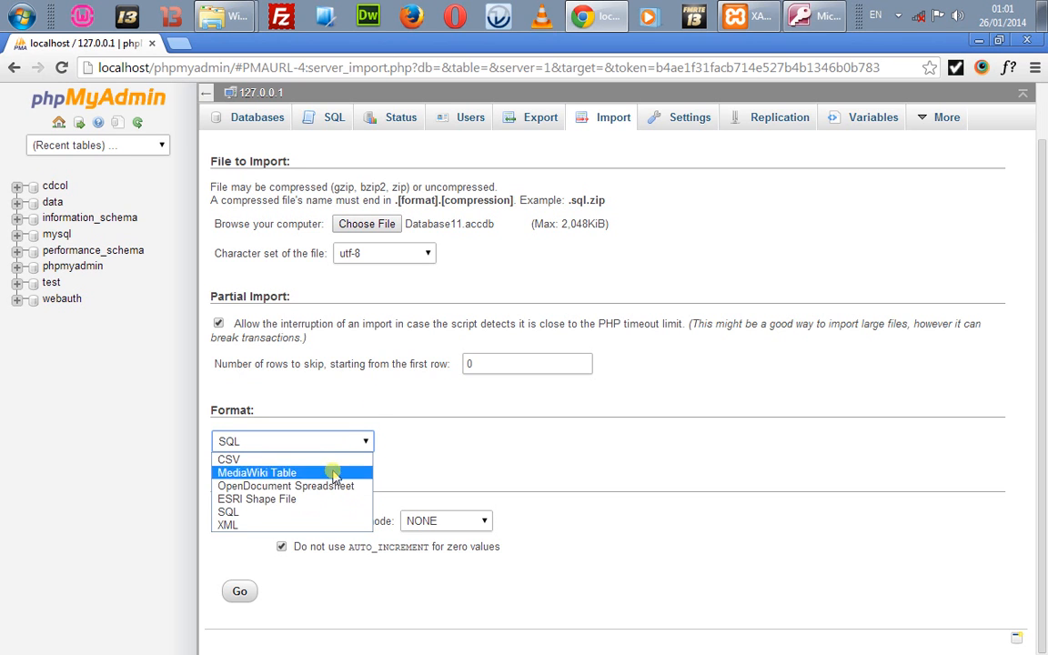
pyautogui.click(373, 409)
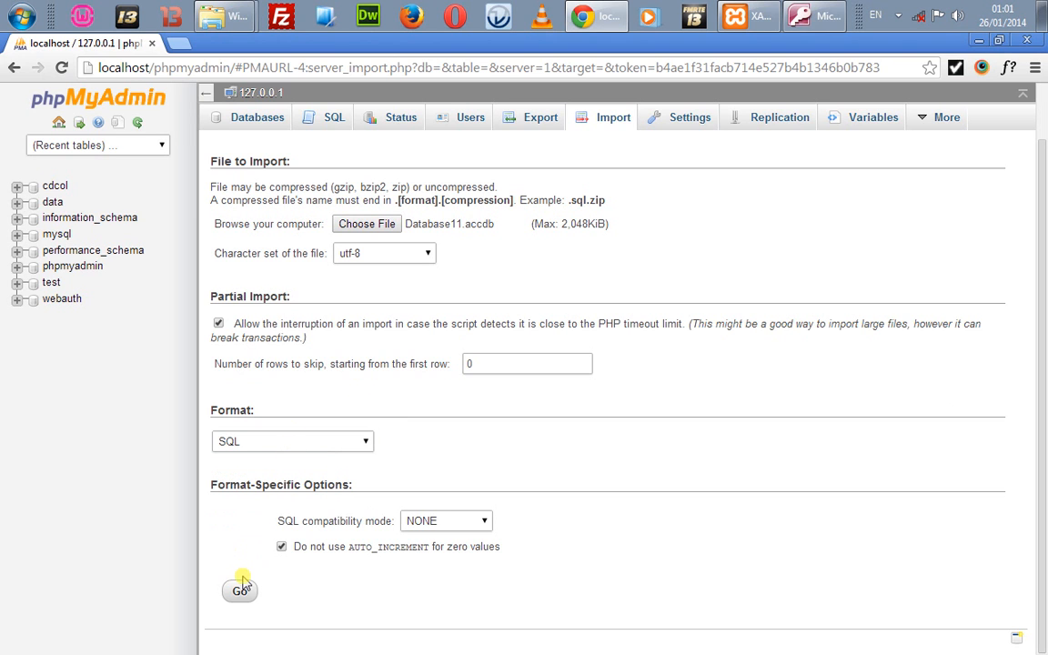
pyautogui.click(241, 588)
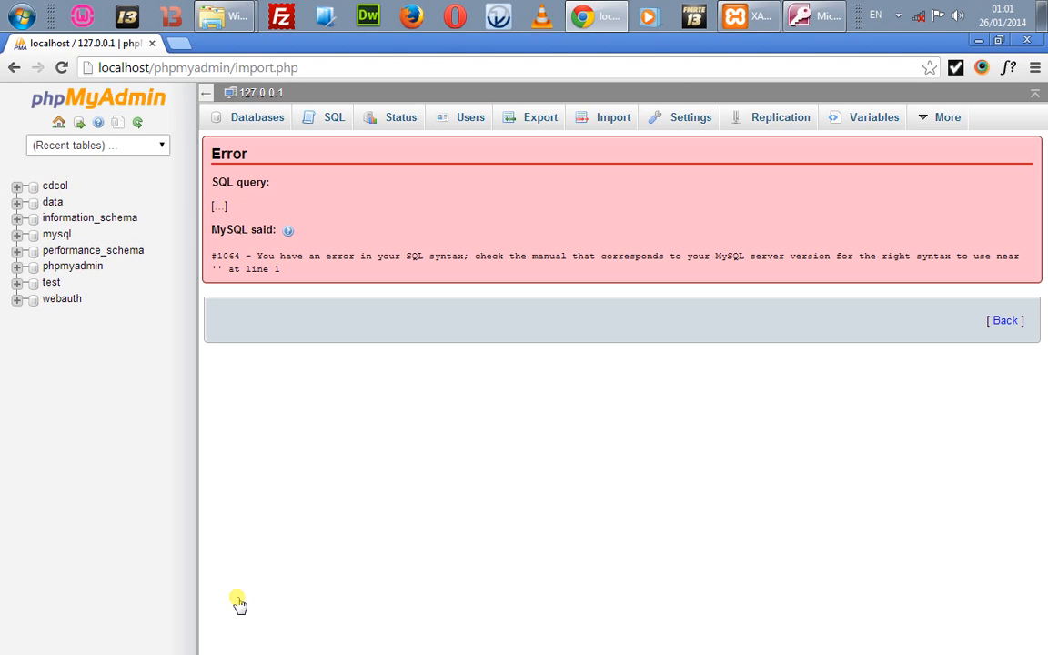
# Step: Return to the Import page with SQL still selected, then show the Windows desktop
pyautogui.click(619, 127)
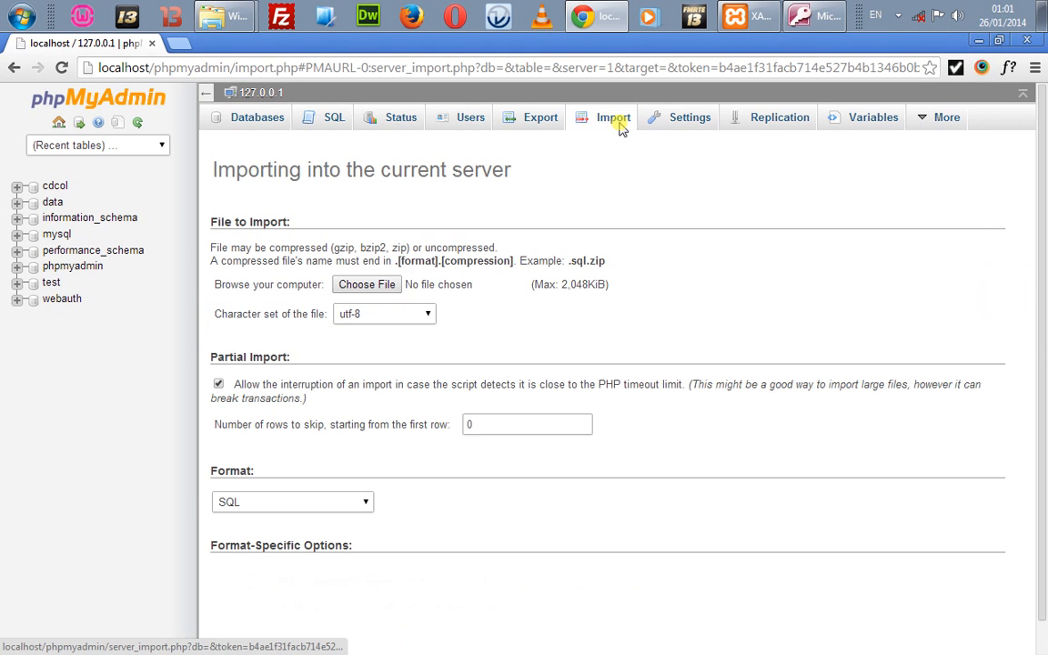
pyautogui.click(227, 504)
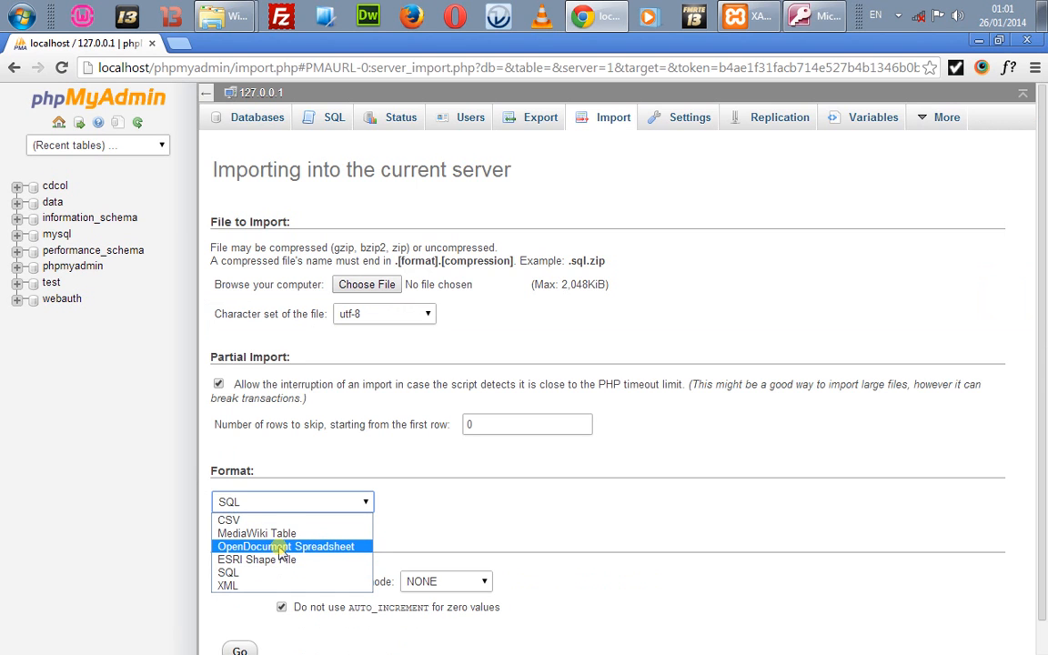
pyautogui.click(341, 469)
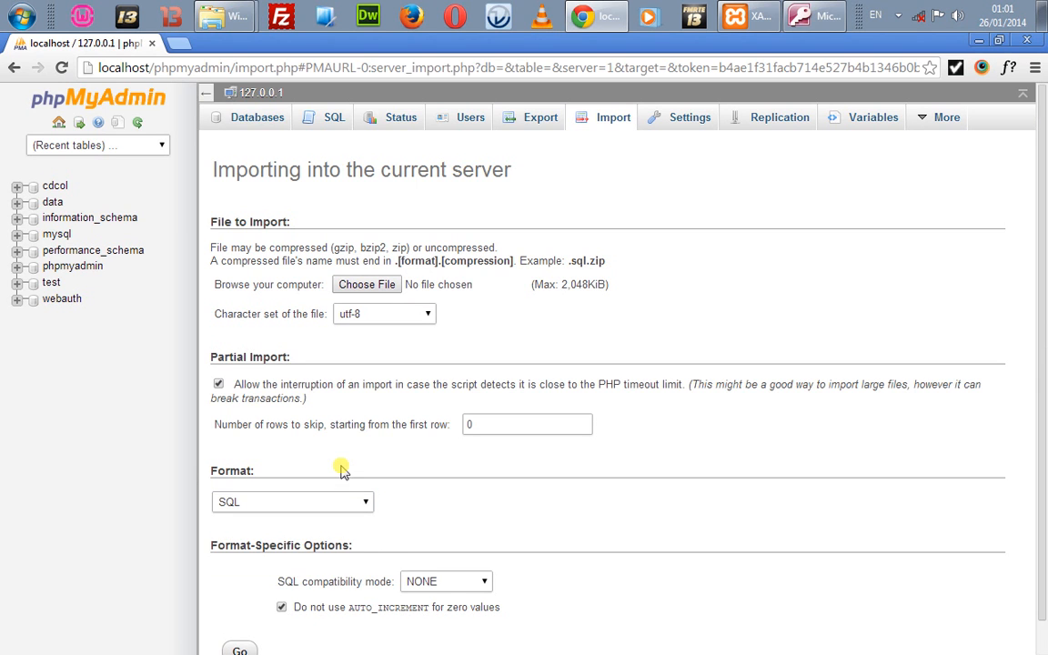
pyautogui.press('super+d')
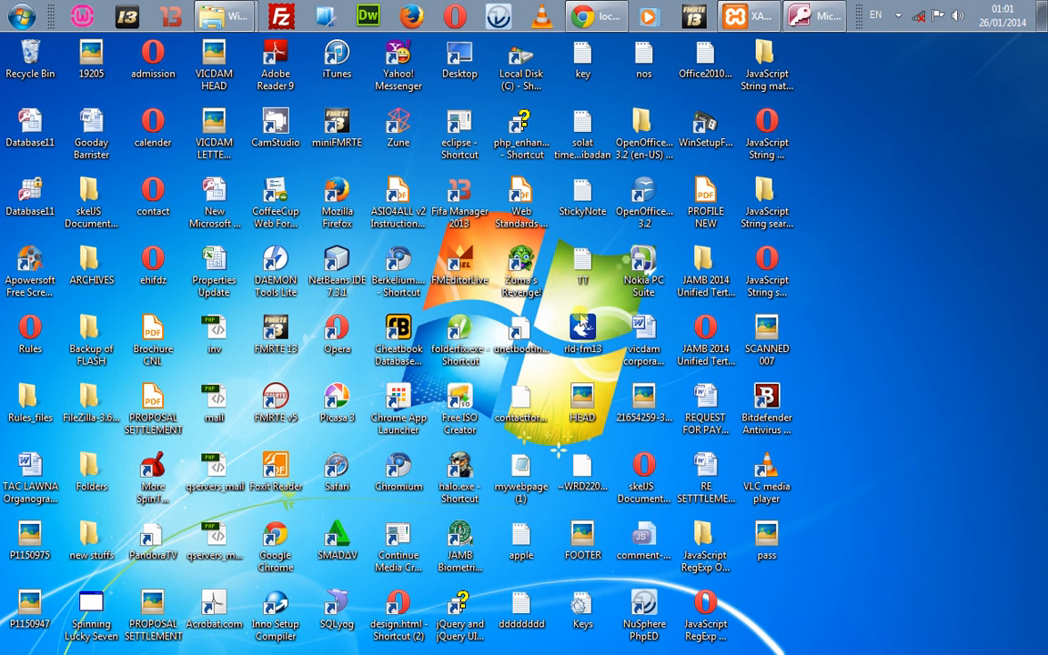
# Step: Launch OpenOffice.org Calc from the OpenOffice.org 3.2 group under All Programs
pyautogui.click(21, 15)
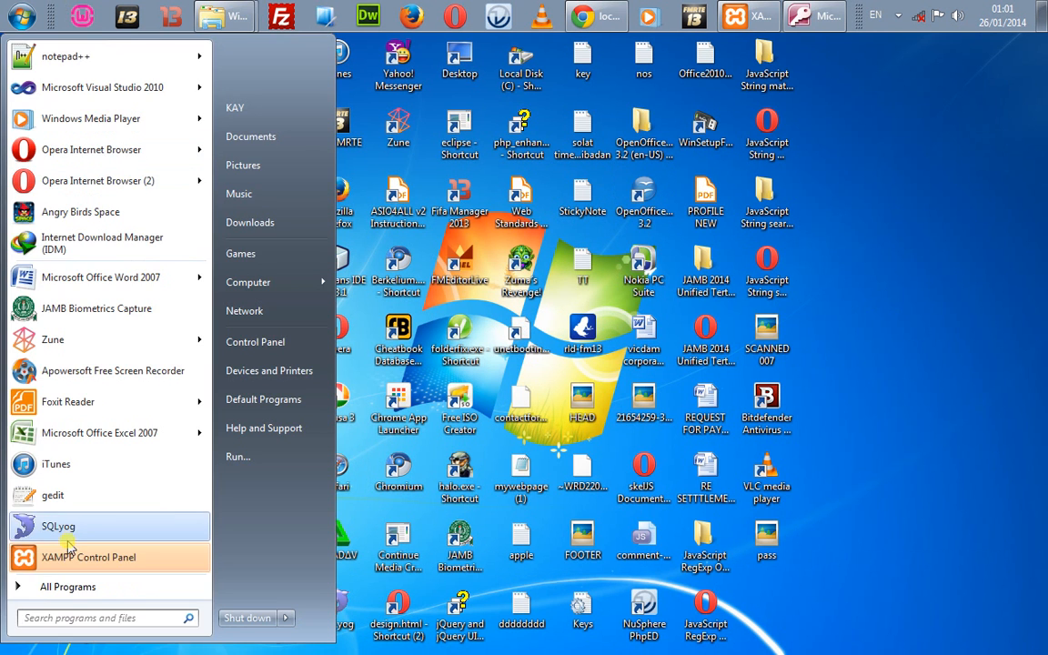
pyautogui.click(80, 588)
pyautogui.click(80, 588)
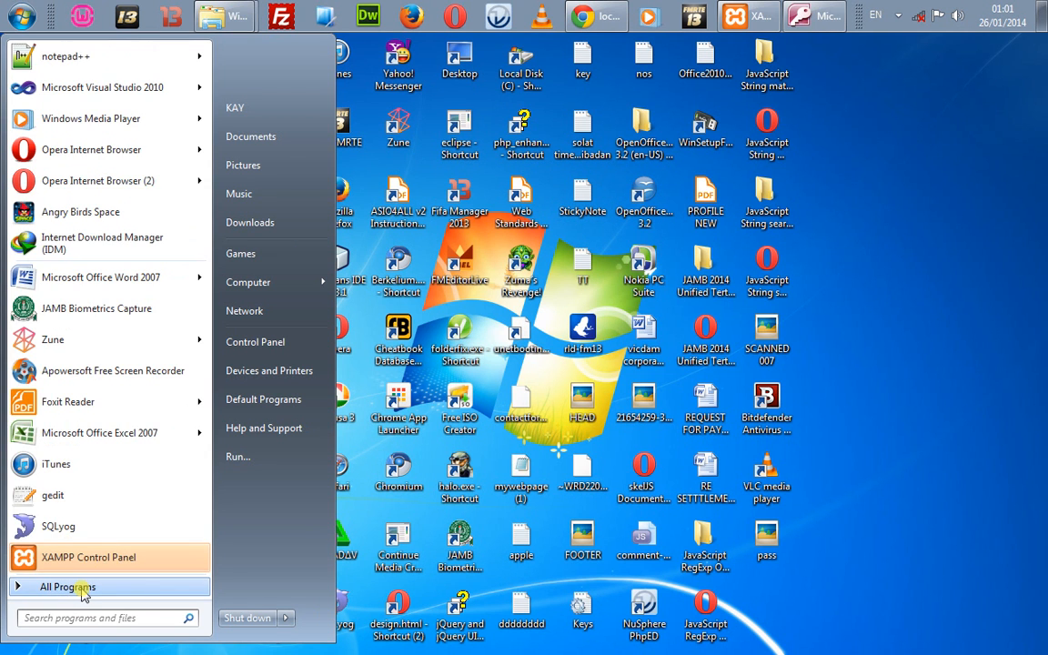
pyautogui.click(82, 592)
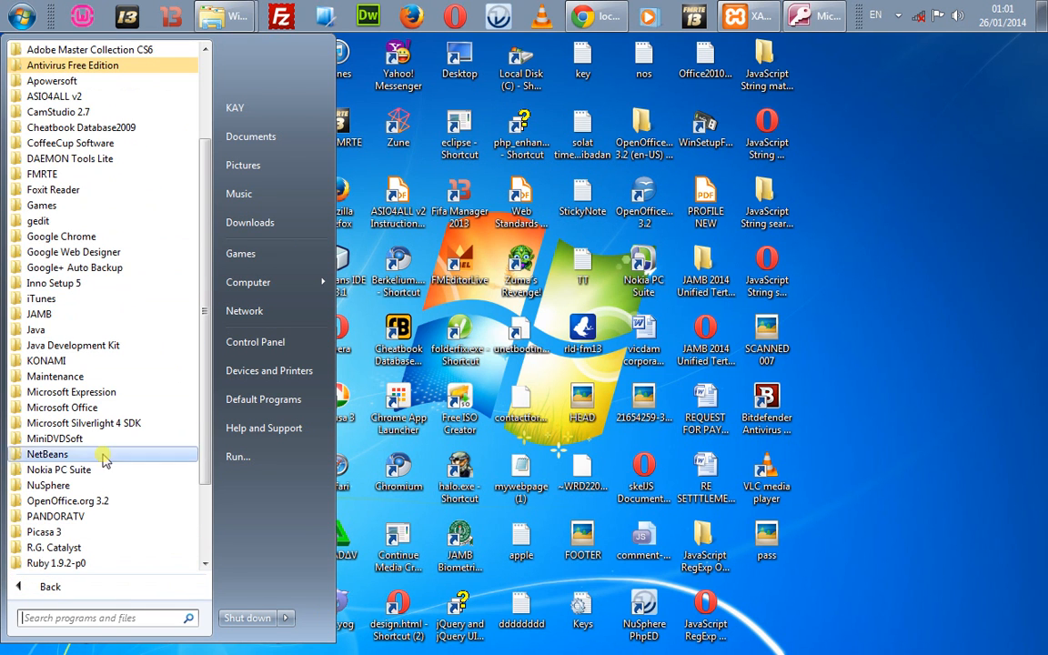
pyautogui.click(84, 501)
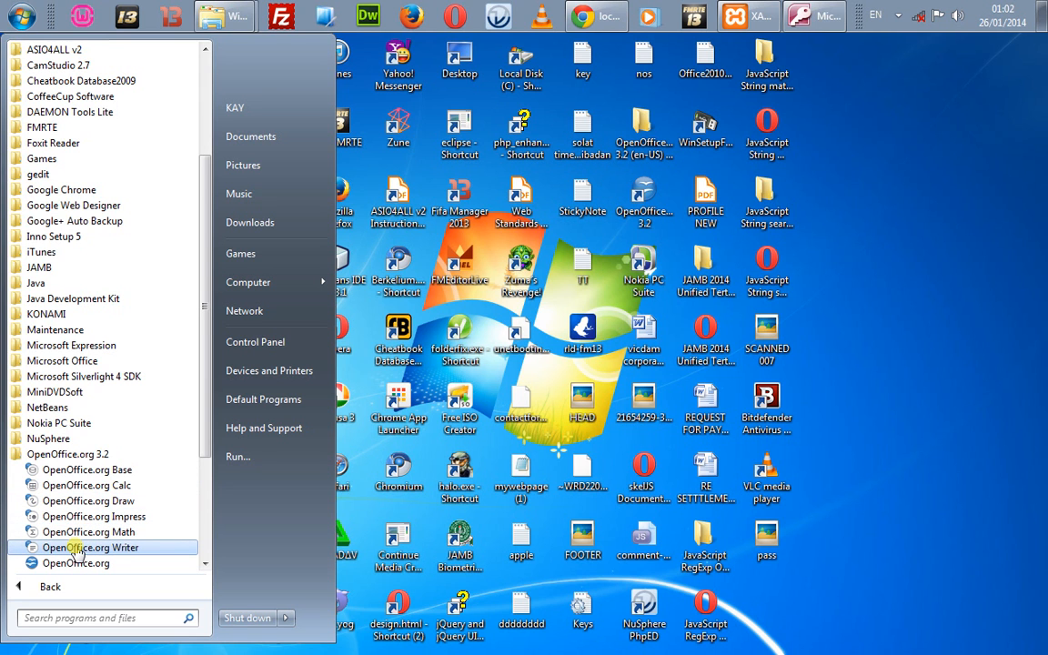
pyautogui.click(73, 488)
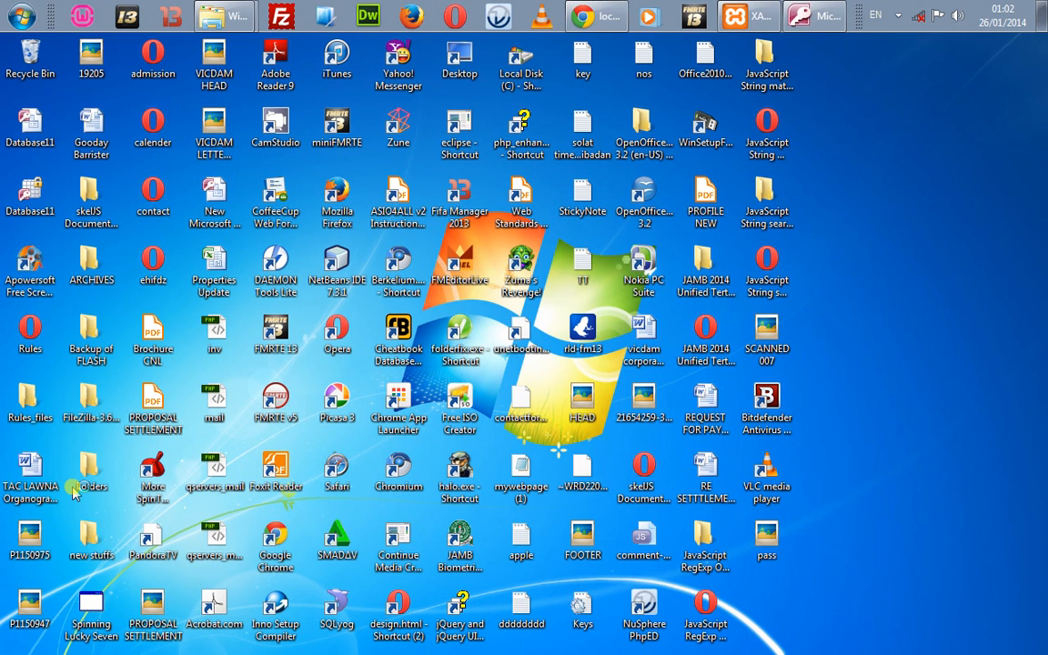
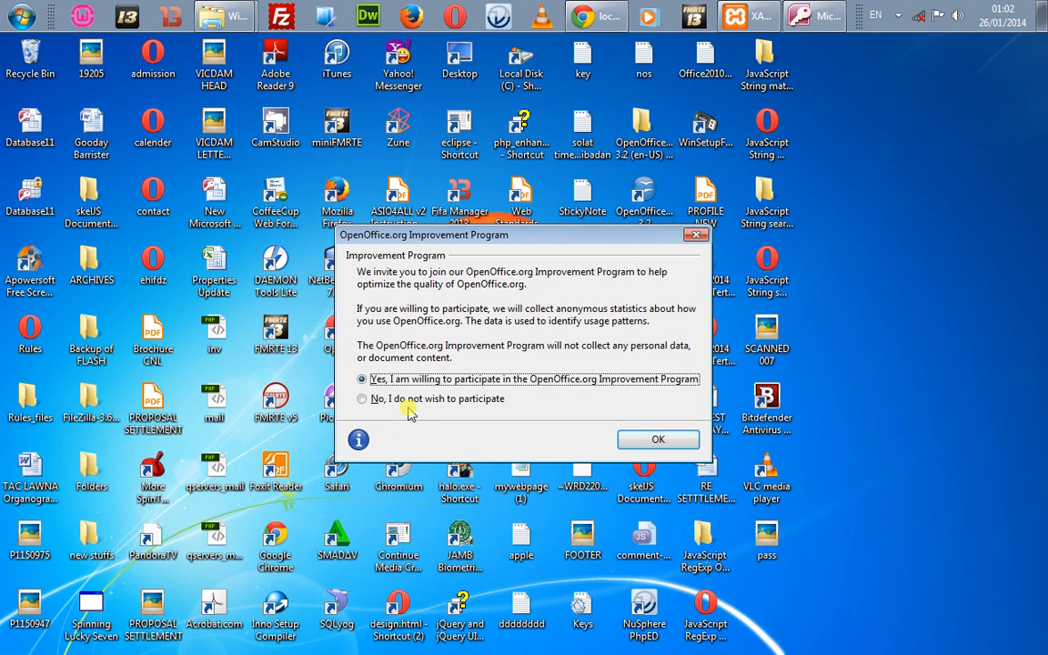
# Step: Decline the OpenOffice.org Improvement Program with 'No, I do not wish to participate' and confirm
pyautogui.click(457, 401)
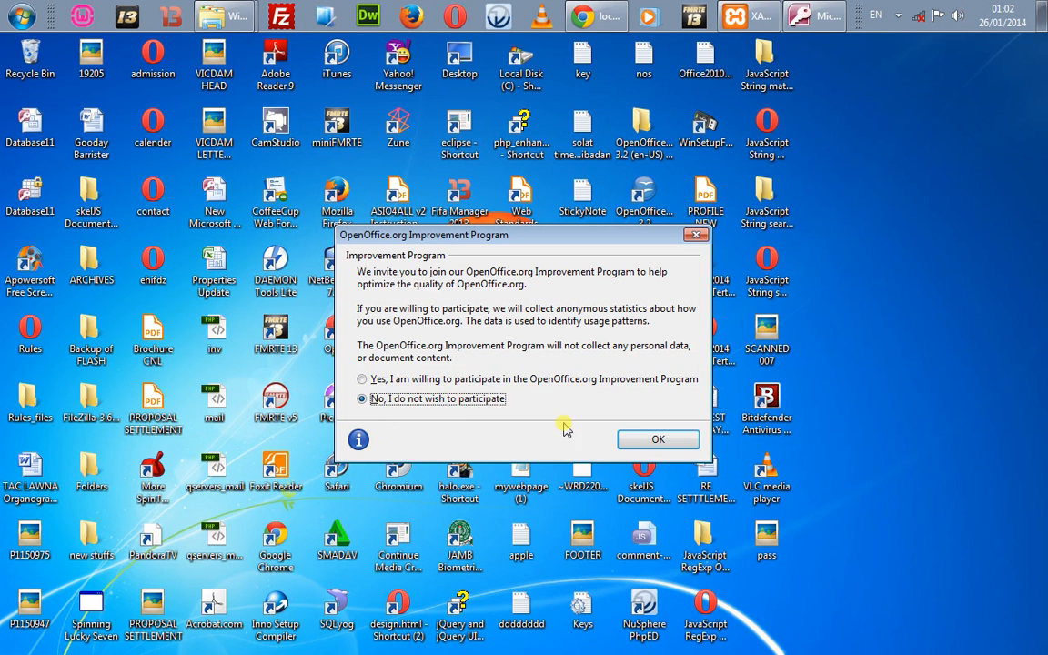
pyautogui.click(655, 440)
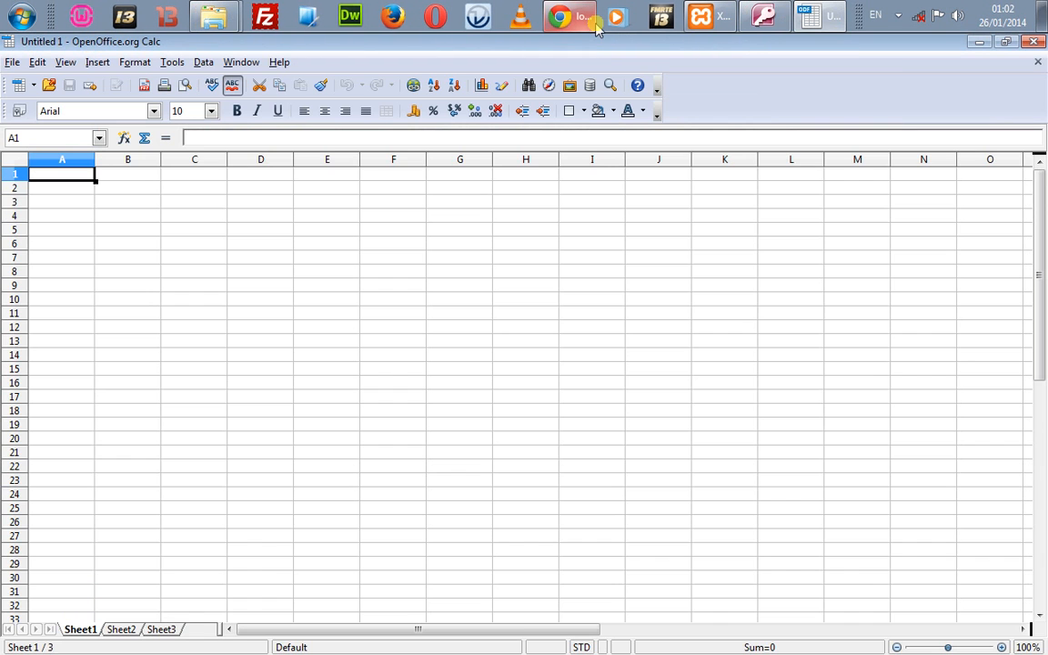
# Step: Point Chrome at localhost/serd, which returns an Object not found 404 page
pyautogui.click(585, 27)
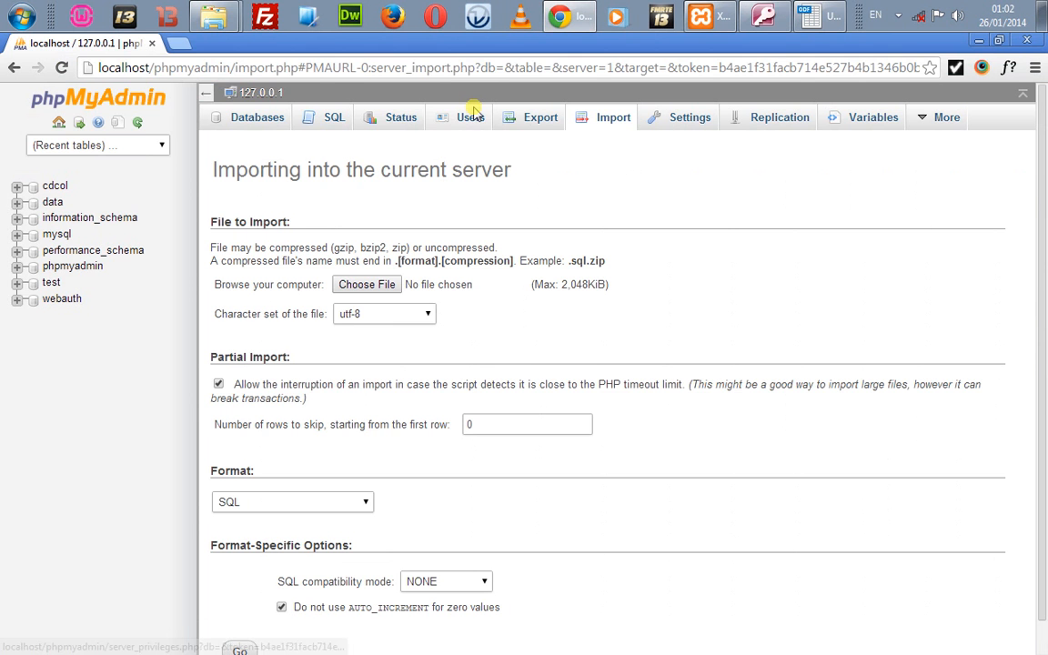
pyautogui.click(362, 73)
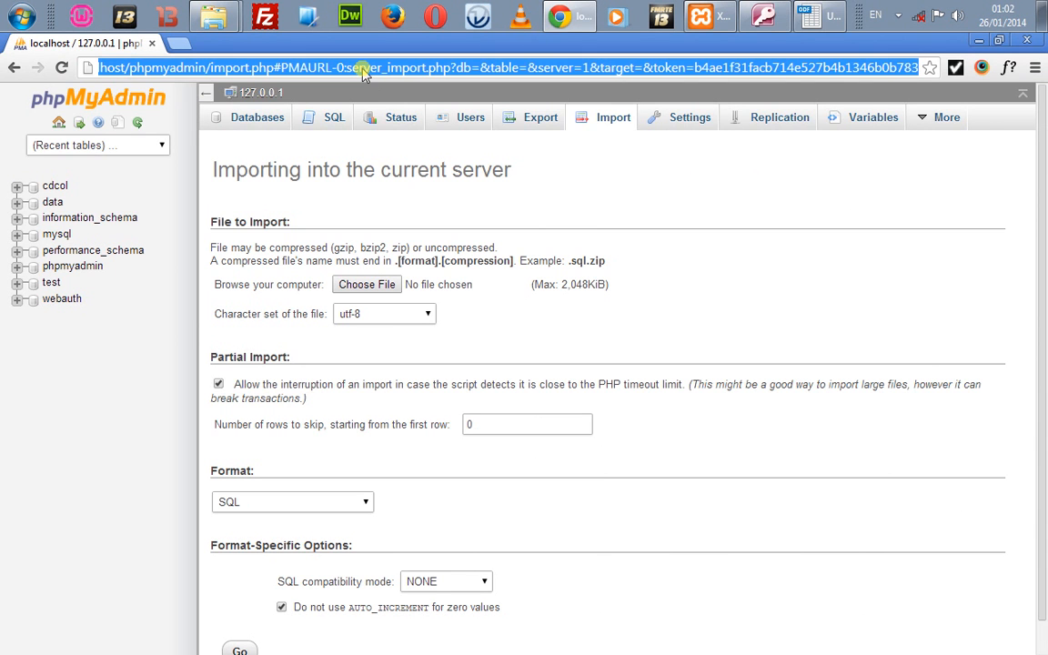
pyautogui.write('localhost/ser')
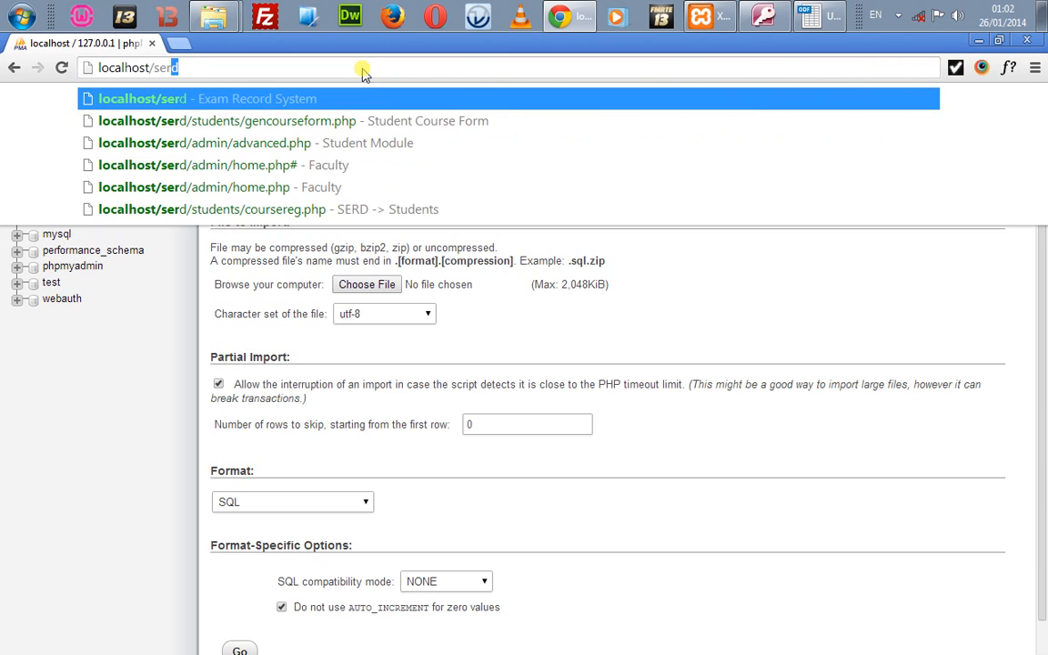
pyautogui.press('Return')
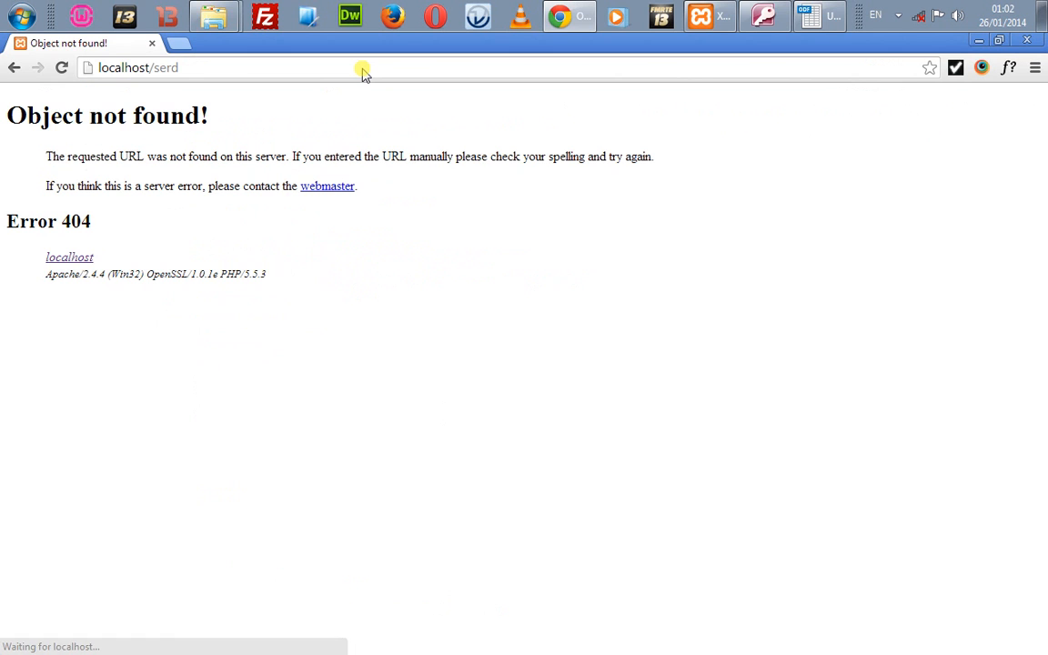
pyautogui.click(362, 69)
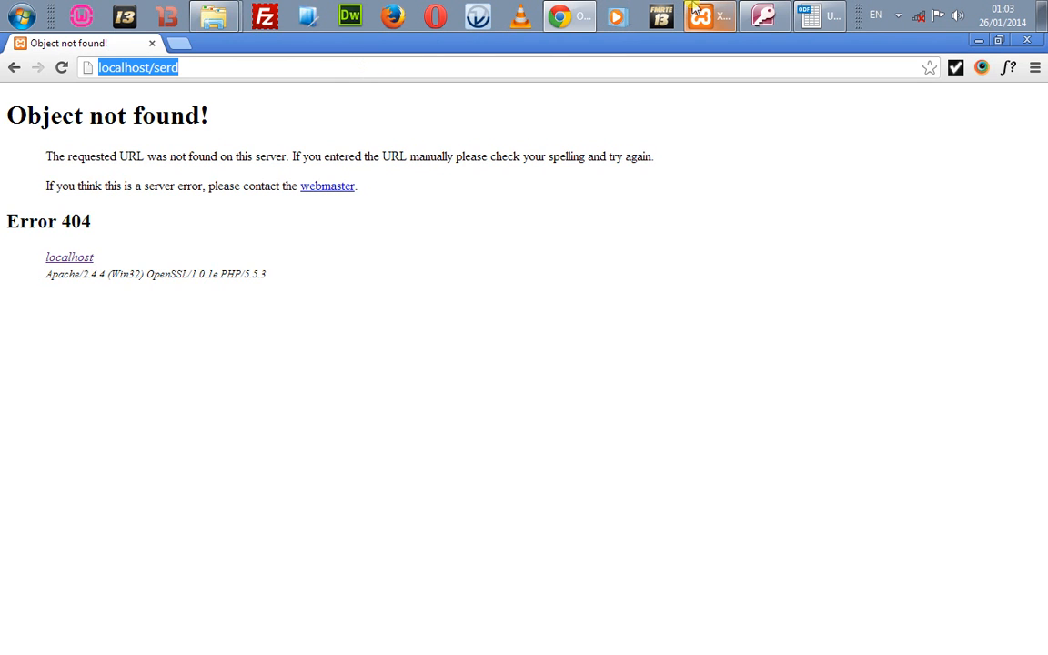
pyautogui.click(587, 109)
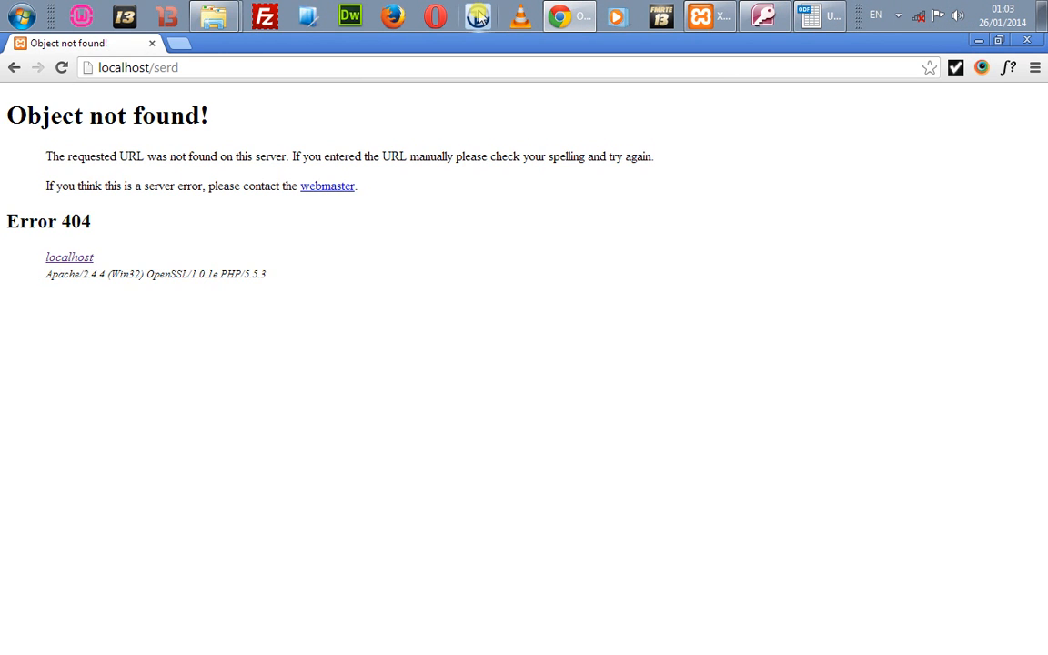
# Step: Return to the blank Untitled 1 Calc spreadsheet and select a cell
pyautogui.click(216, 16)
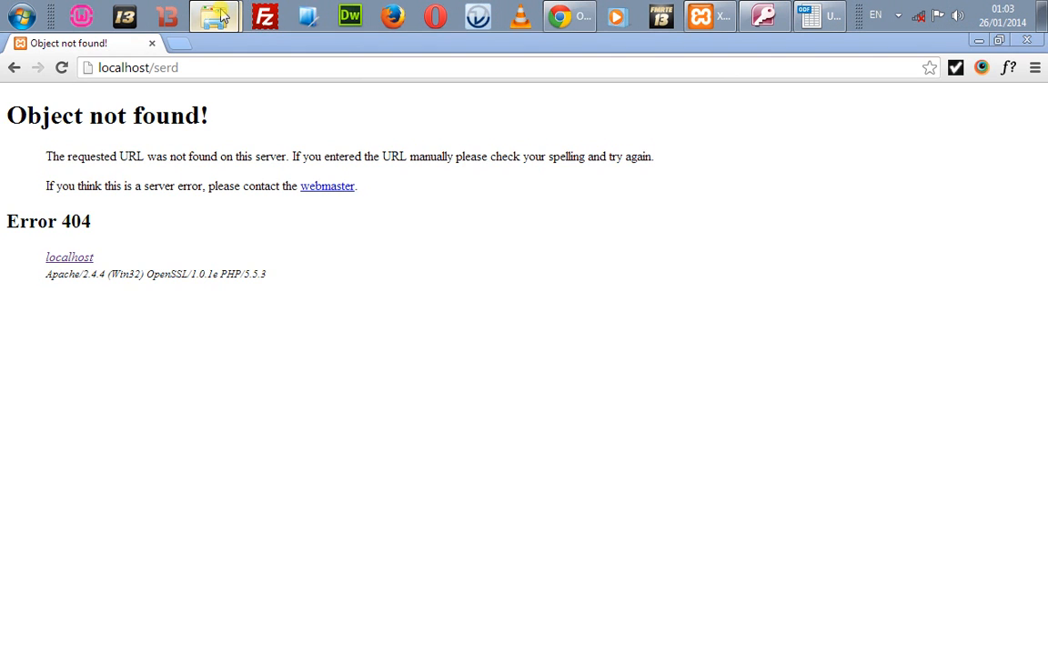
pyautogui.click(839, 11)
pyautogui.click(485, 261)
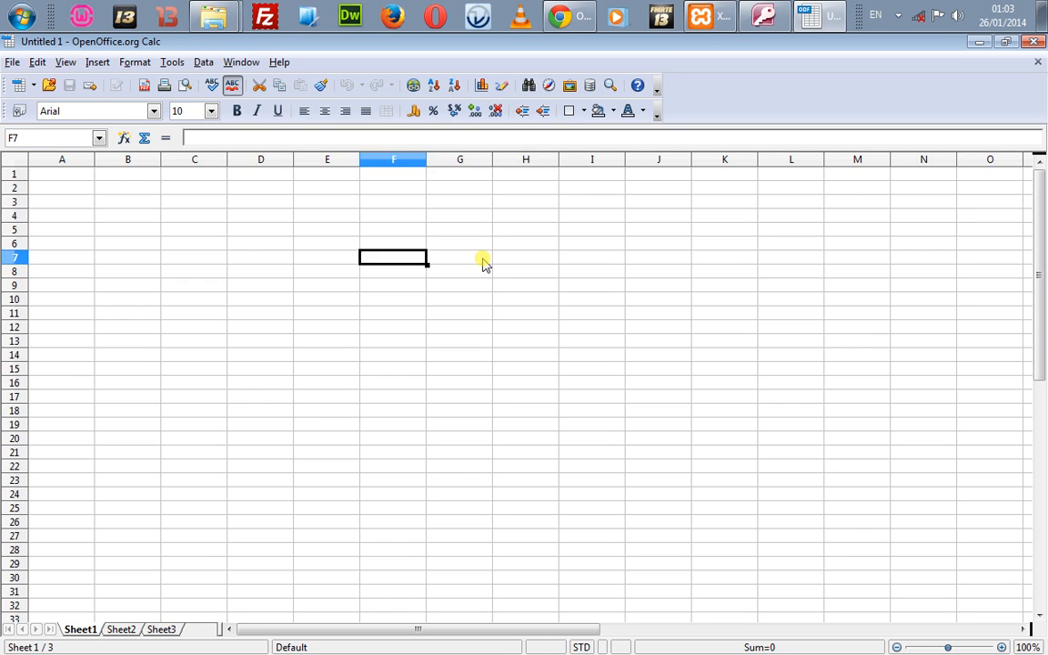
# Step: Move the cell cursor back to A1 in the empty sheet
pyautogui.press('Home')
pyautogui.press('Up')
pyautogui.press('Up')
pyautogui.press('Up')
pyautogui.press('Up')
pyautogui.press('Up')
pyautogui.press('Up')
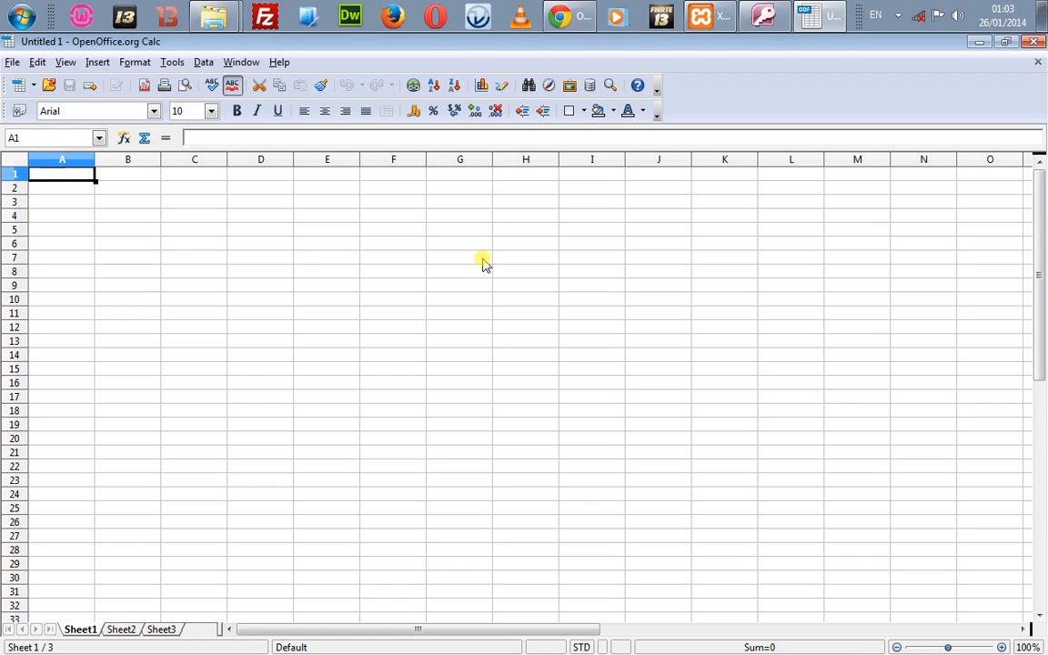
pyautogui.press('Down')
pyautogui.press('Down')
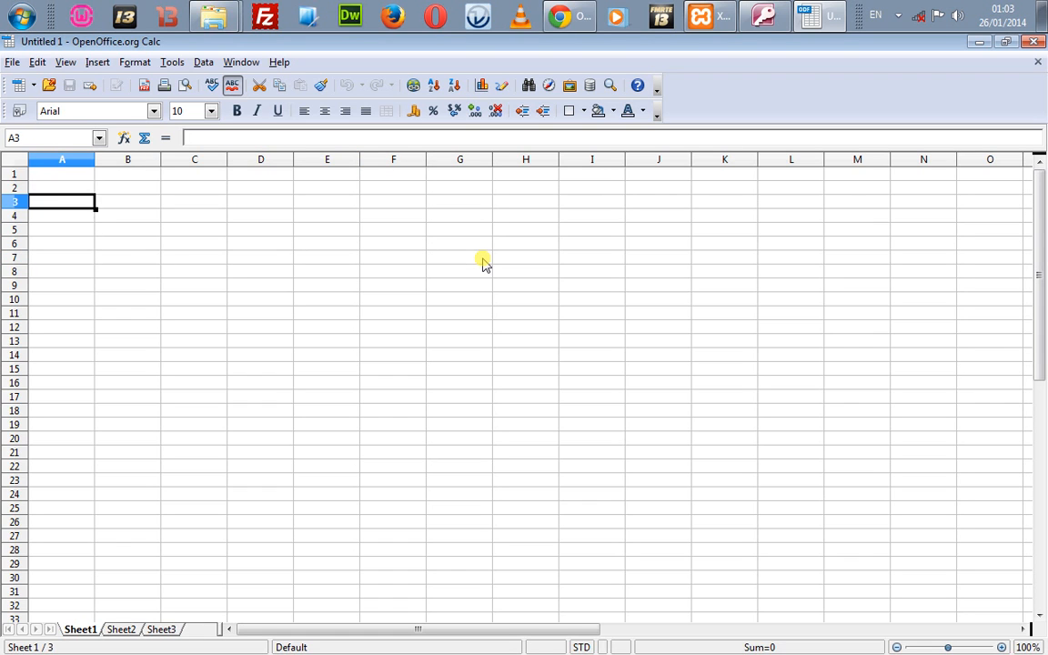
pyautogui.press('Up')
pyautogui.press('Up')
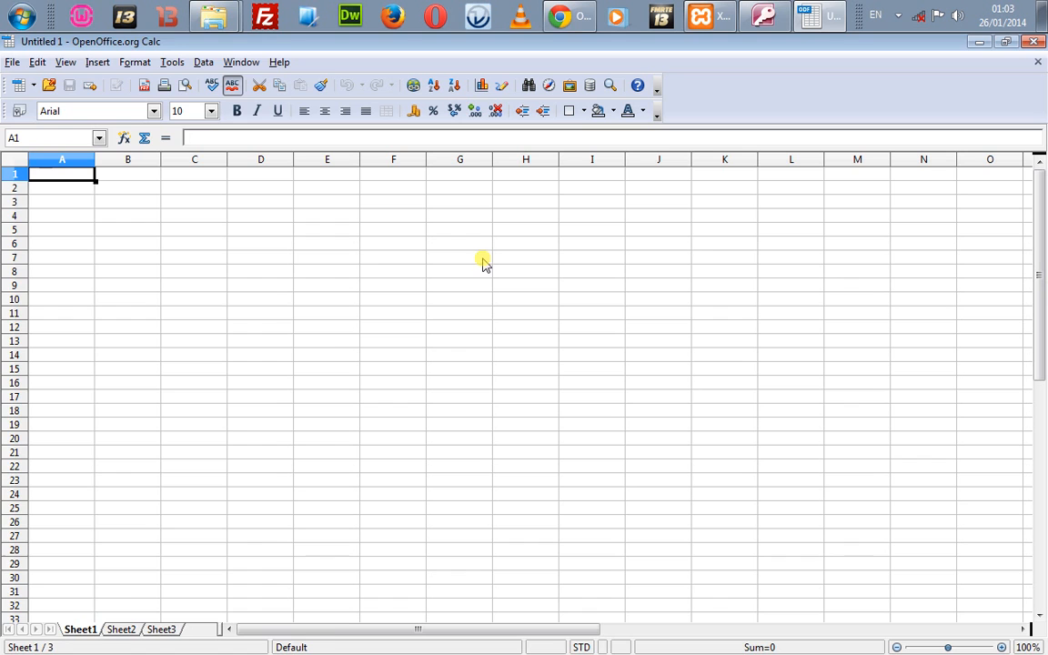
# Step: Launch OpenOffice.org Base from the OpenOffice.org 3.2 group under All Programs
pyautogui.click(21, 17)
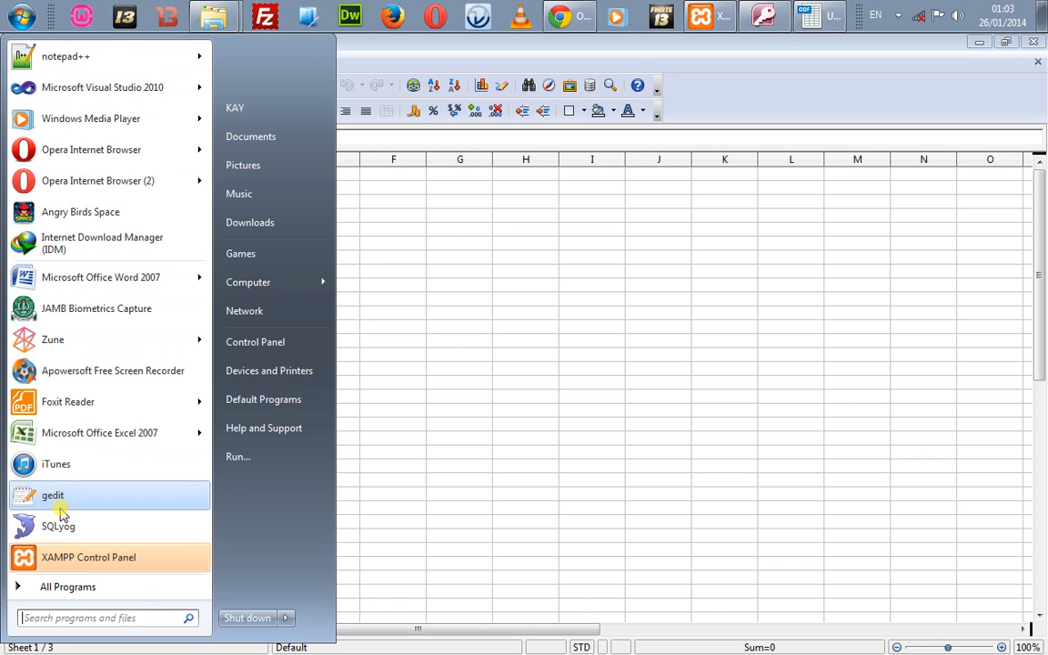
pyautogui.click(55, 588)
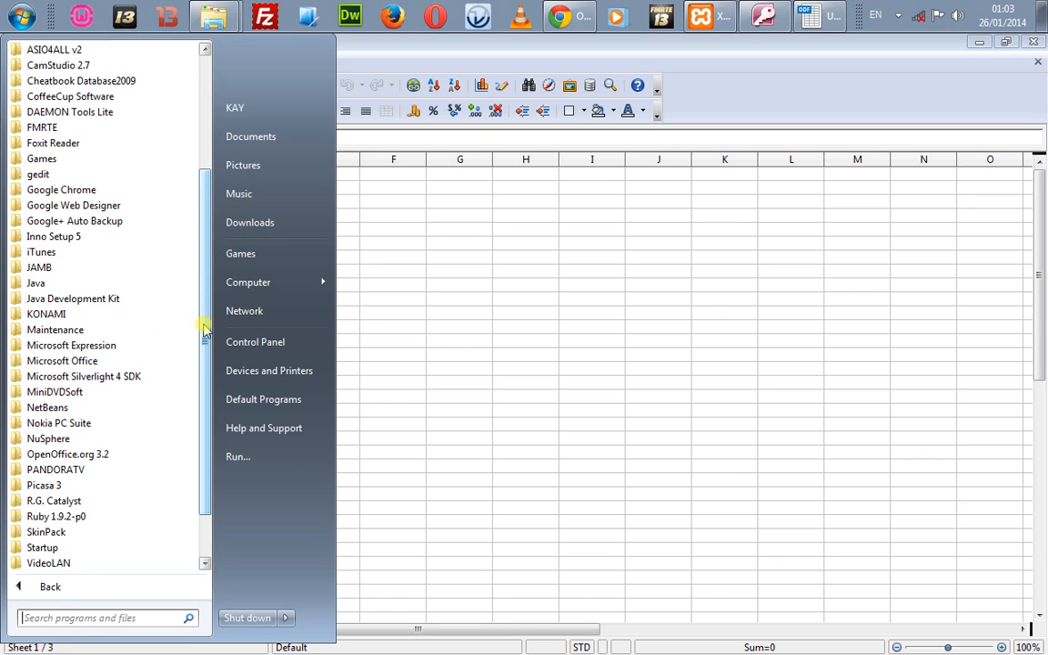
pyautogui.moveTo(205, 328); pyautogui.dragTo(206, 370)
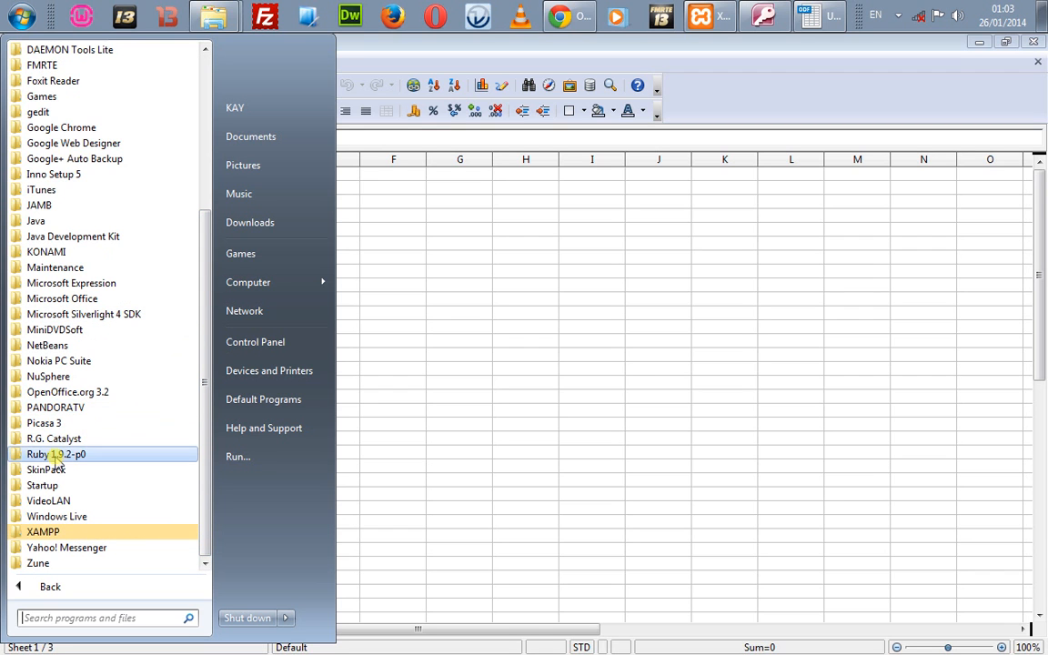
pyautogui.click(74, 392)
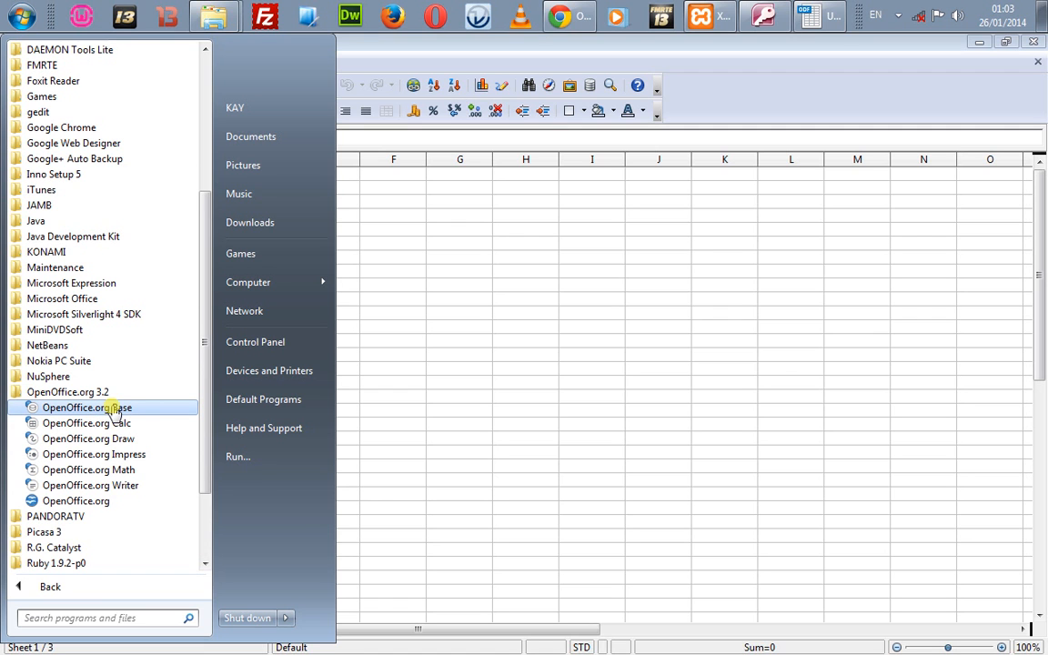
pyautogui.click(114, 409)
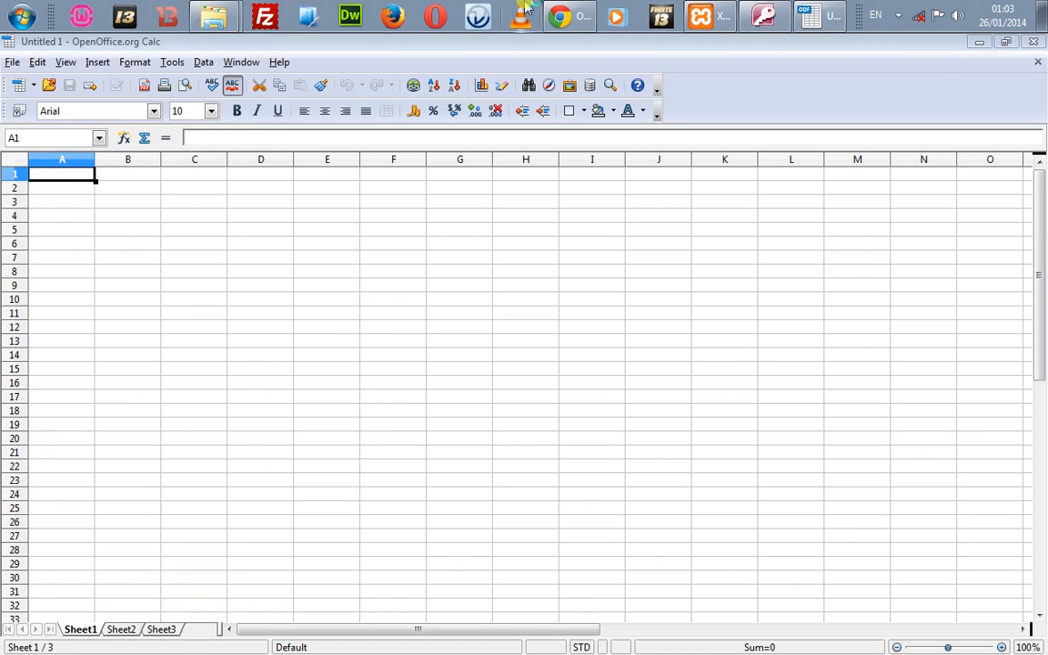
# Step: Replace 'serd' with 'php' in the address and pick a suggestion, which opens a Google search
pyautogui.click(573, 16)
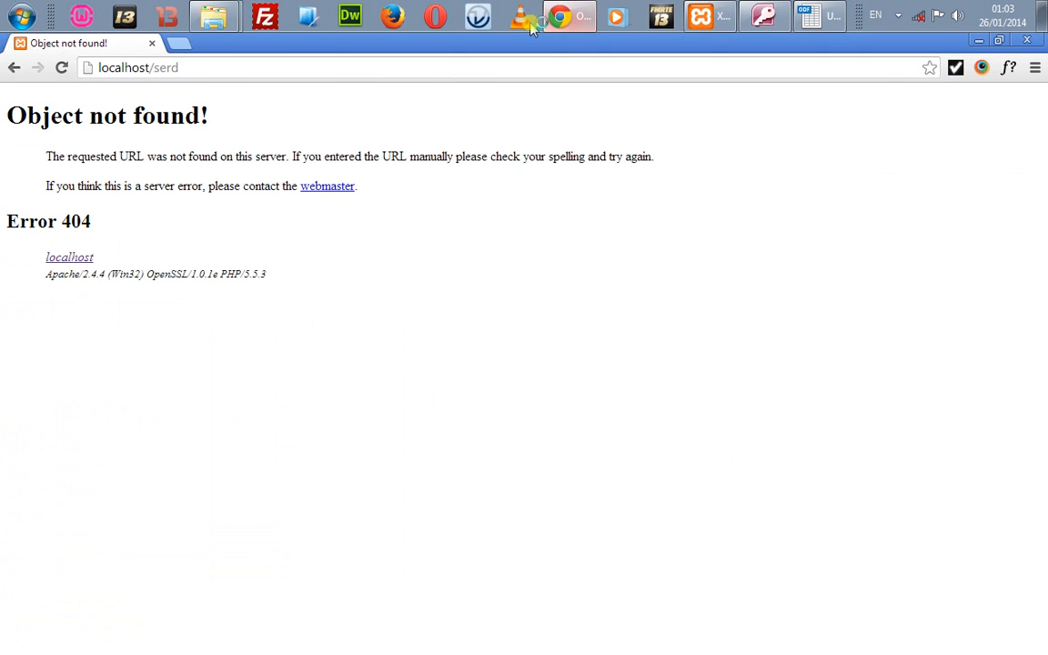
pyautogui.doubleClick(161, 68)
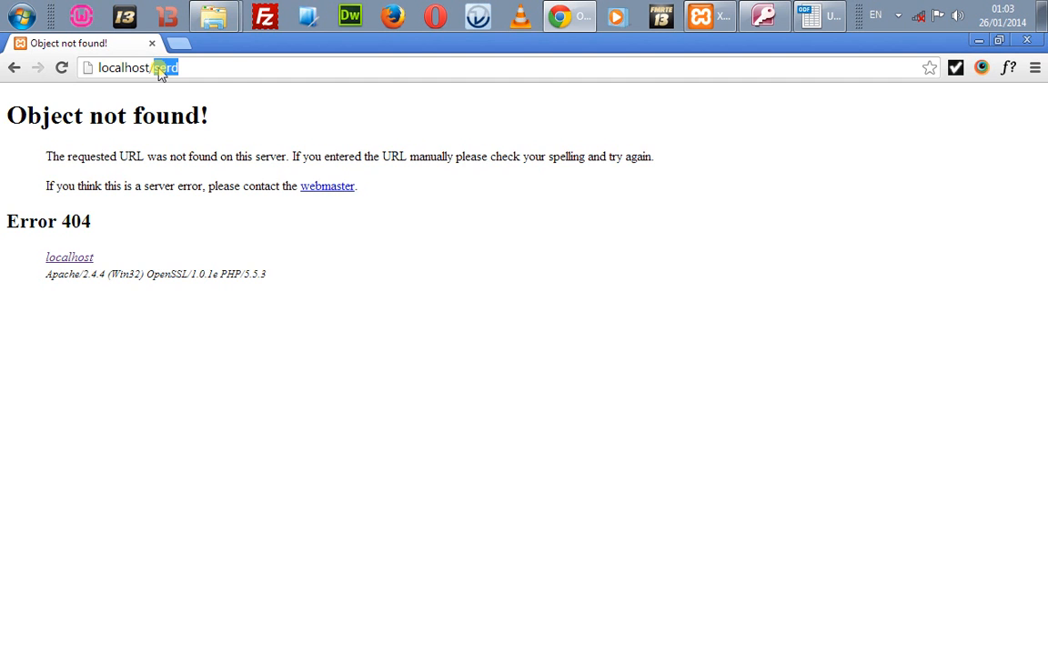
pyautogui.write('php')
pyautogui.press('Down')
pyautogui.press('Down')
pyautogui.press('Down')
pyautogui.press('Down')
pyautogui.press('Down')
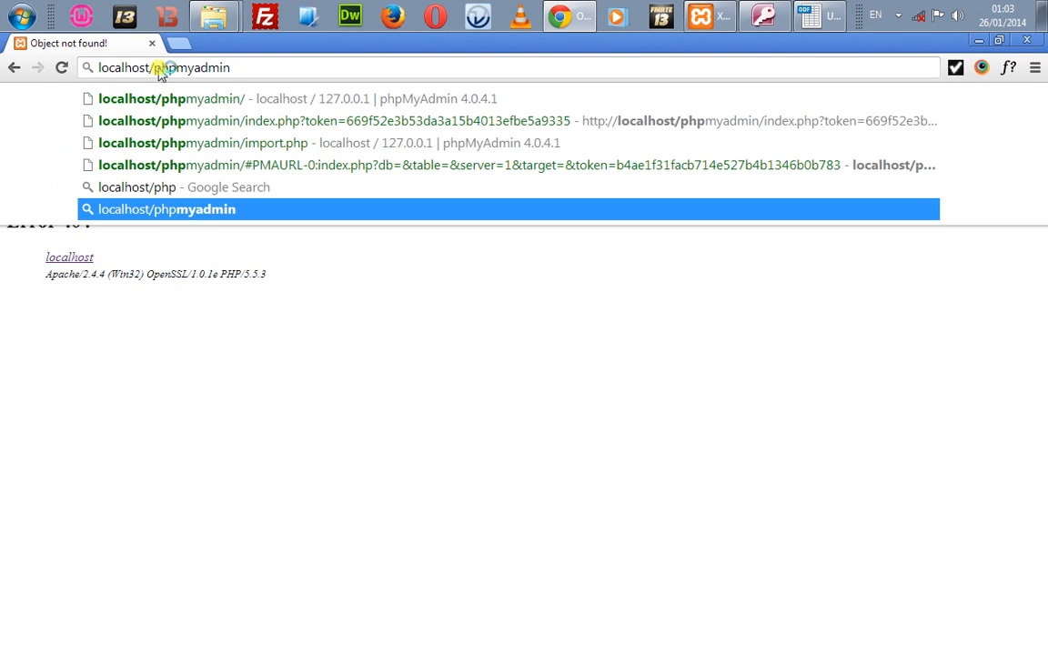
pyautogui.press('Return')
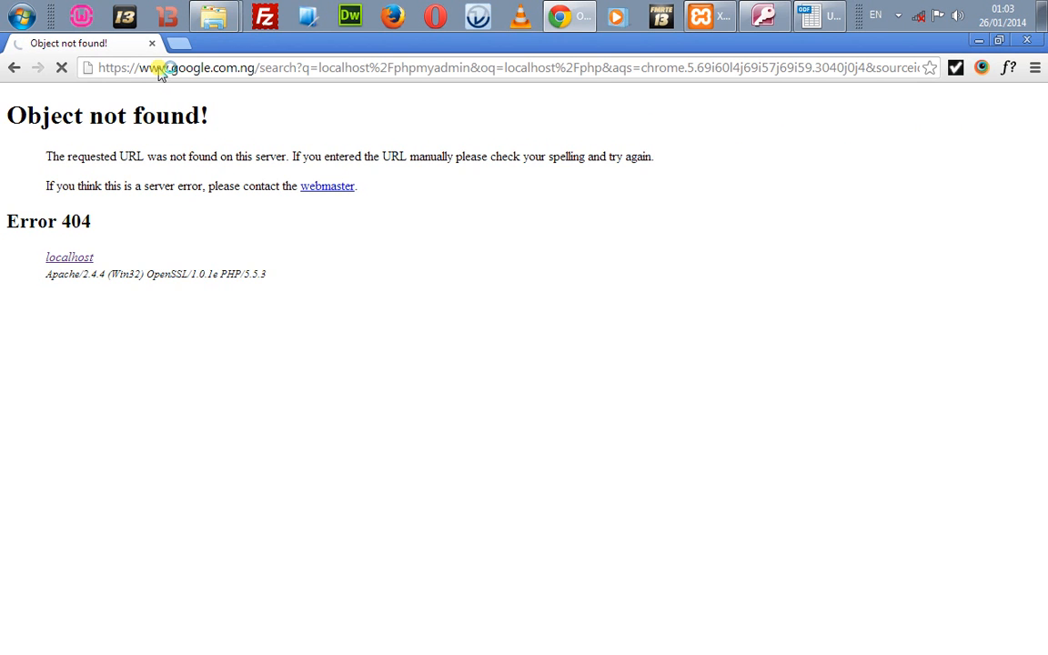
# Step: Open localhost/phpmyadmin/ from the address bar suggestions
pyautogui.click(158, 71)
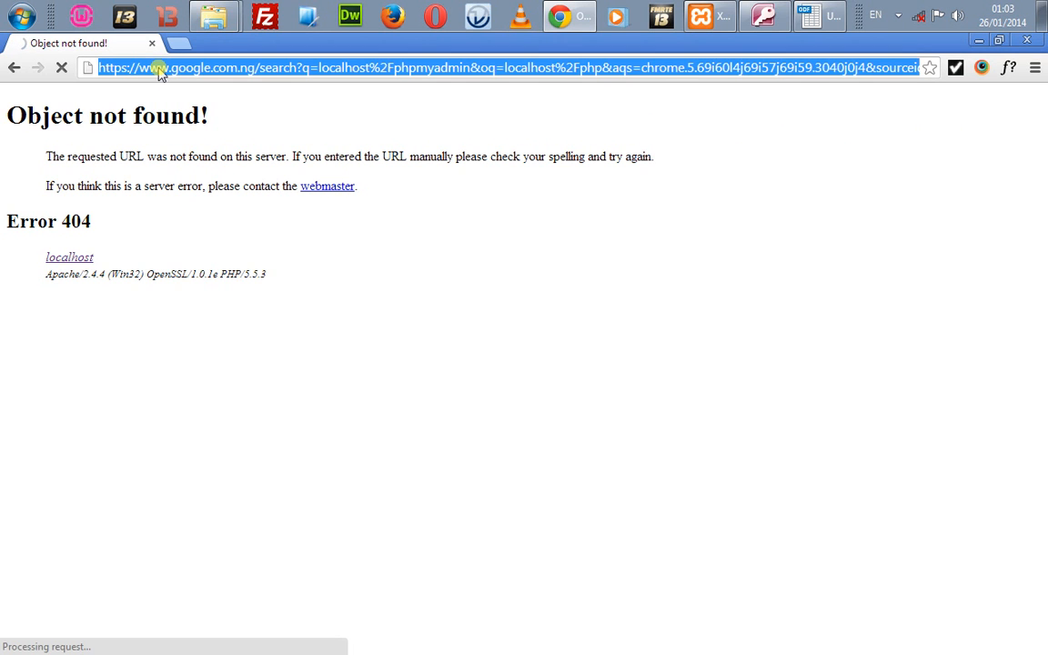
pyautogui.write('localhos')
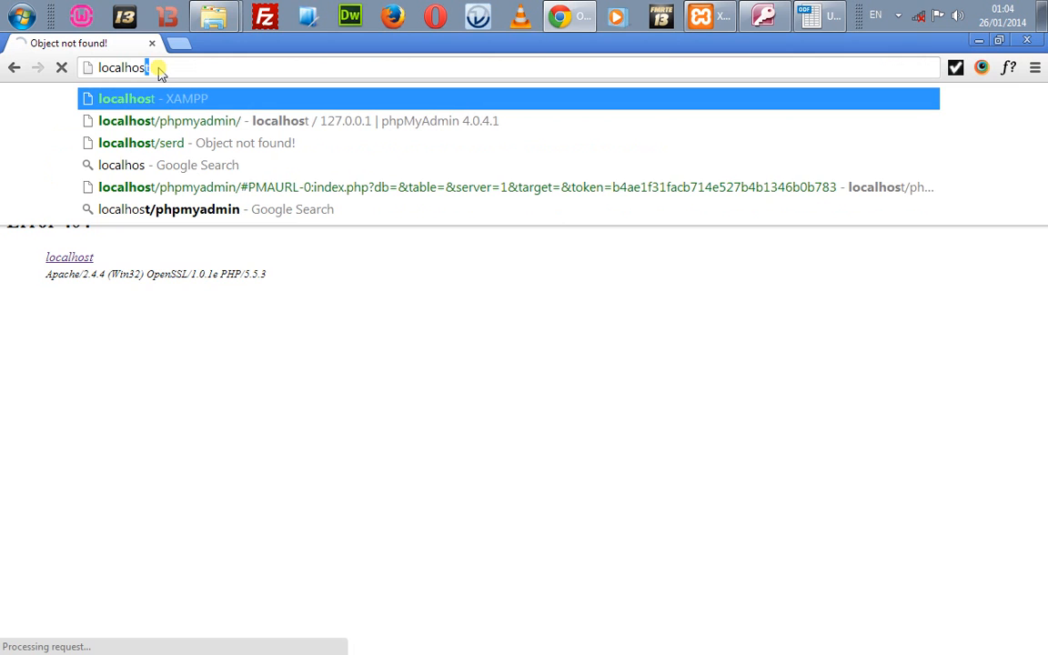
pyautogui.press('Down')
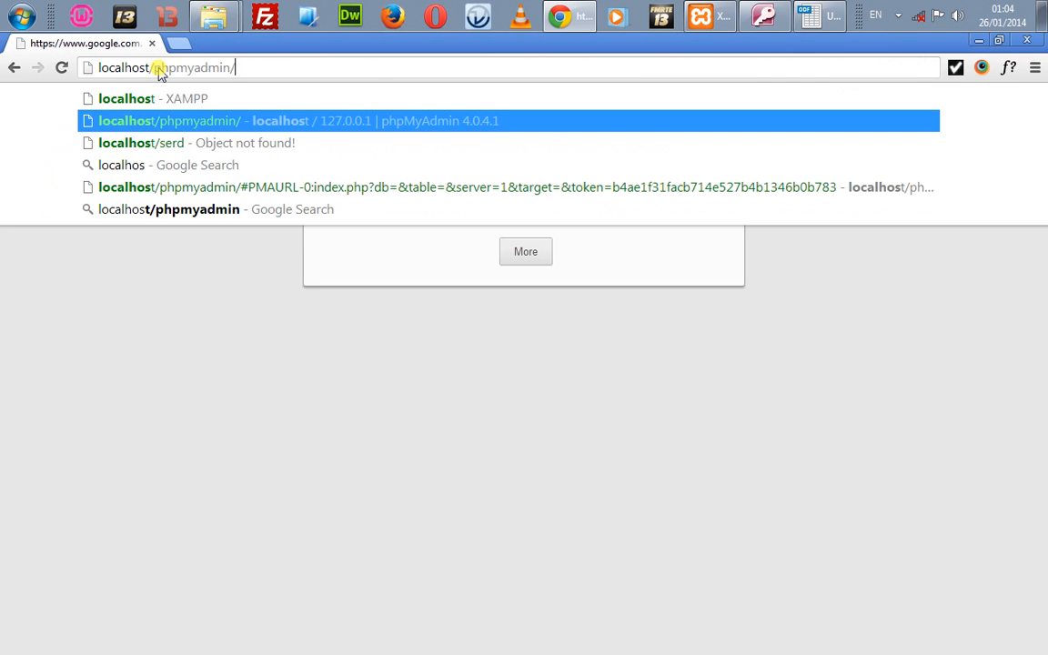
pyautogui.press('Return')
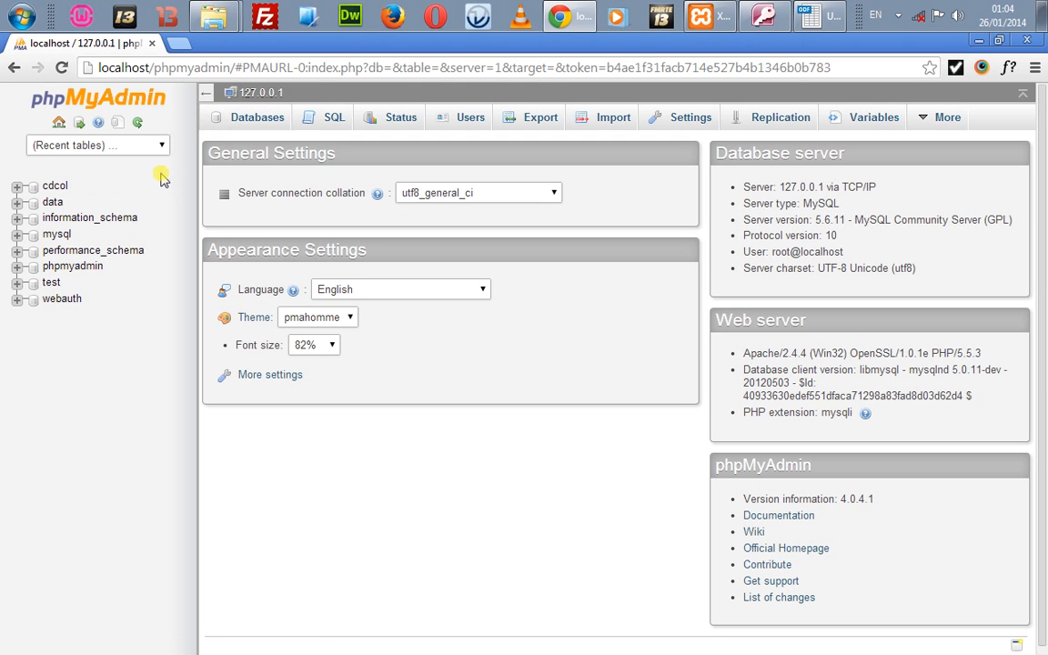
# Step: Open the test database's Import page and expand the Format list, then return to the Database Wizard
pyautogui.click(51, 283)
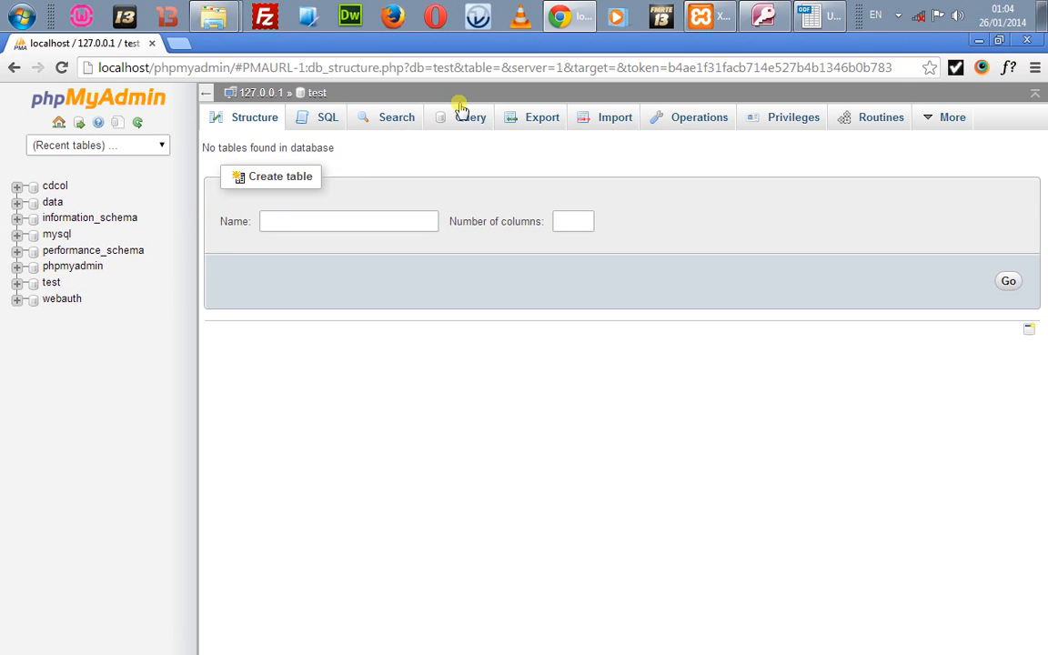
pyautogui.click(573, 127)
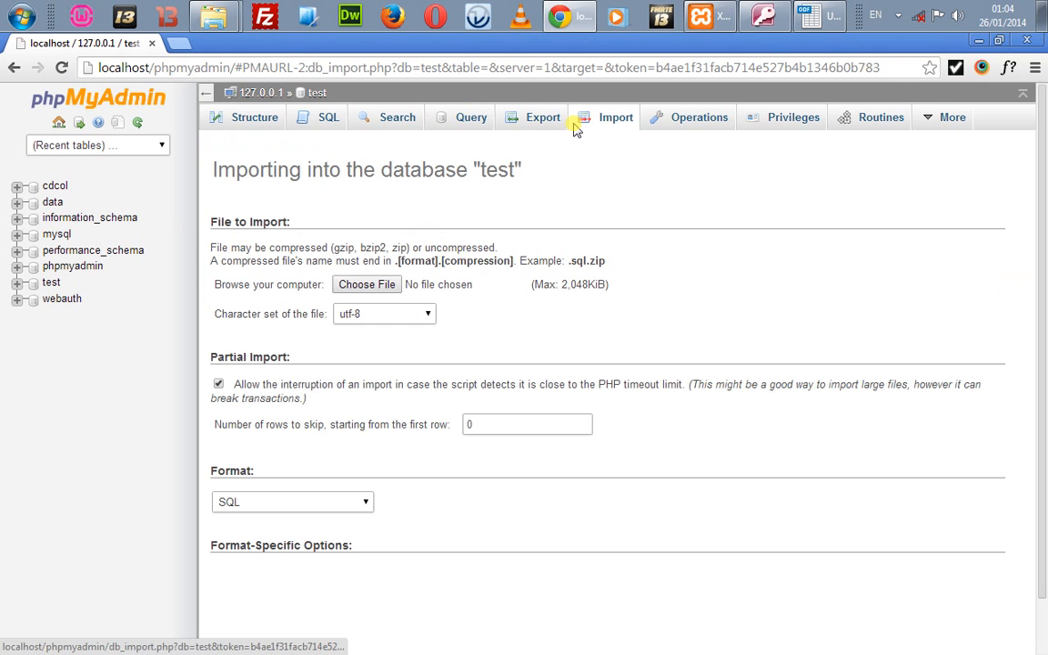
pyautogui.click(298, 501)
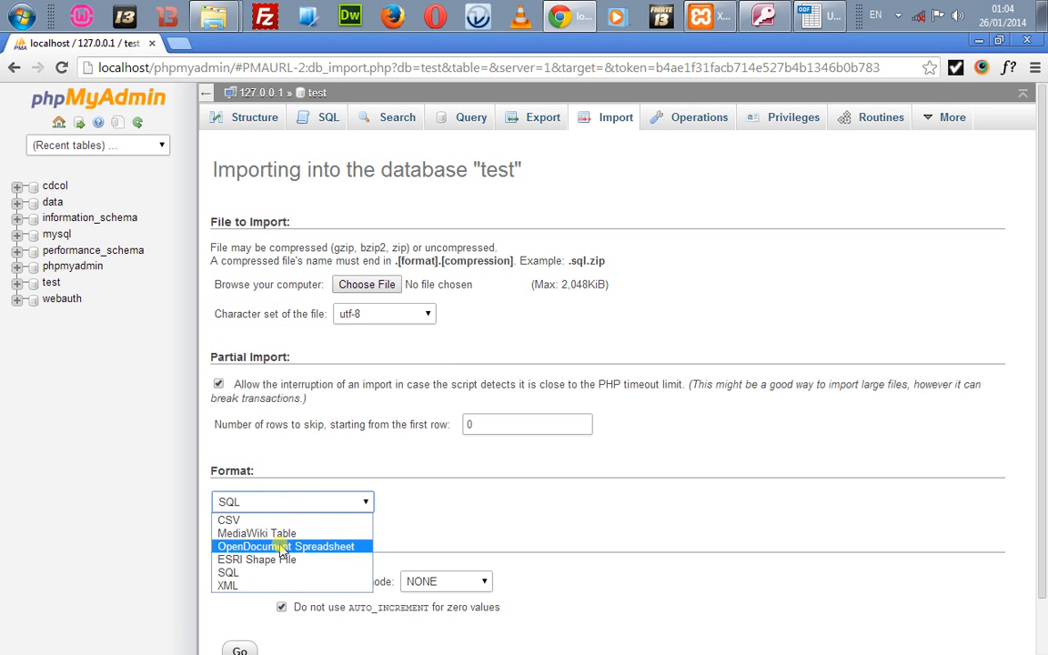
pyautogui.click(806, 14)
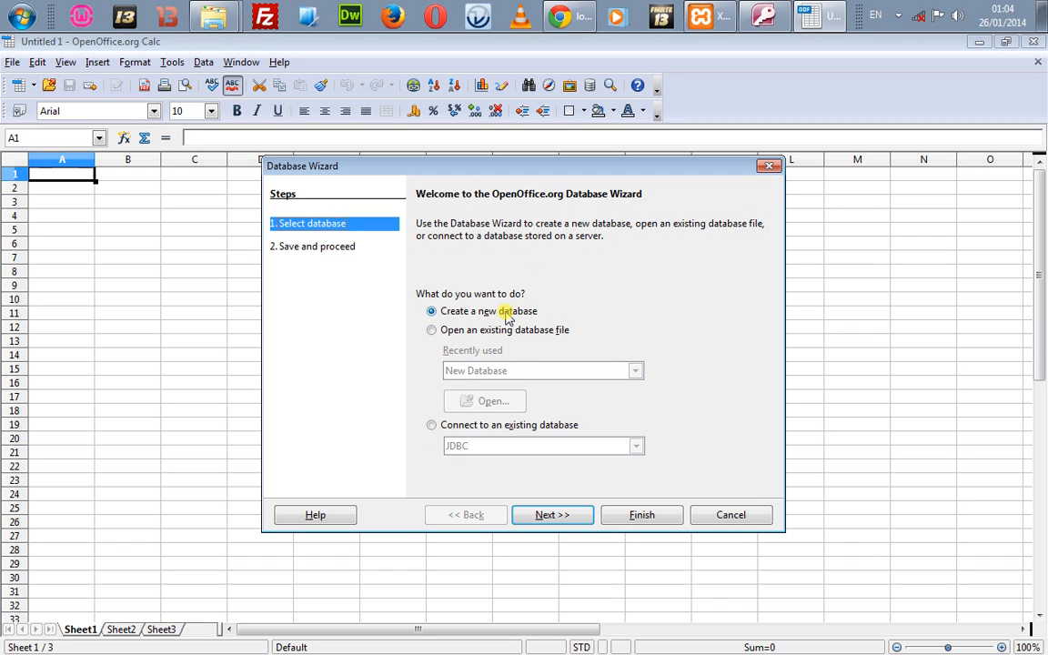
# Step: Set the new database to not be registered and to open the table wizard, then finish
pyautogui.click(563, 522)
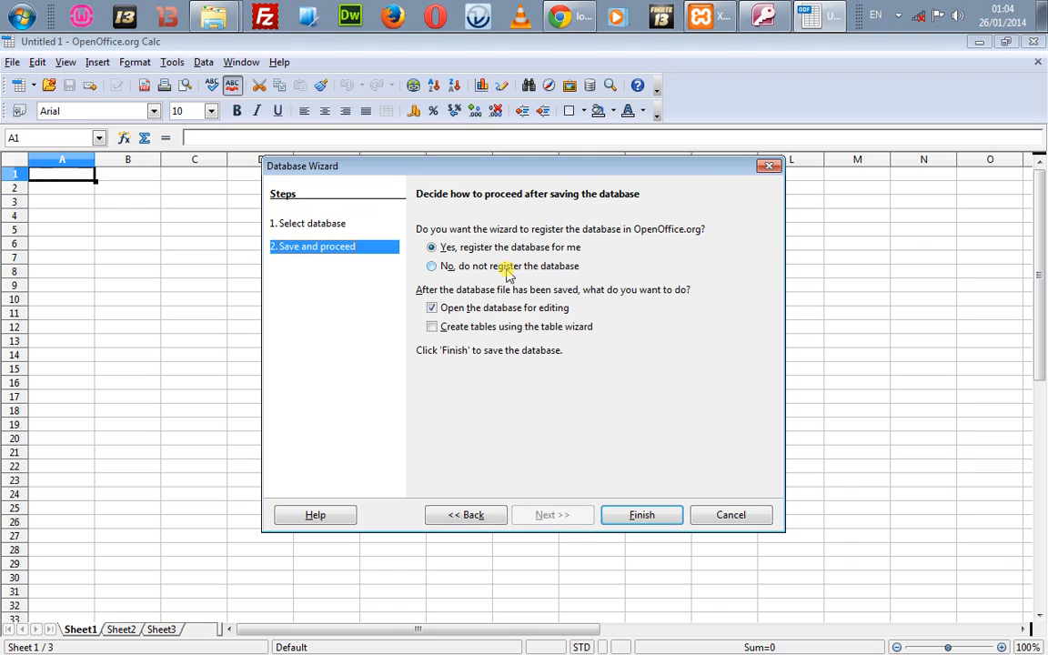
pyautogui.click(459, 264)
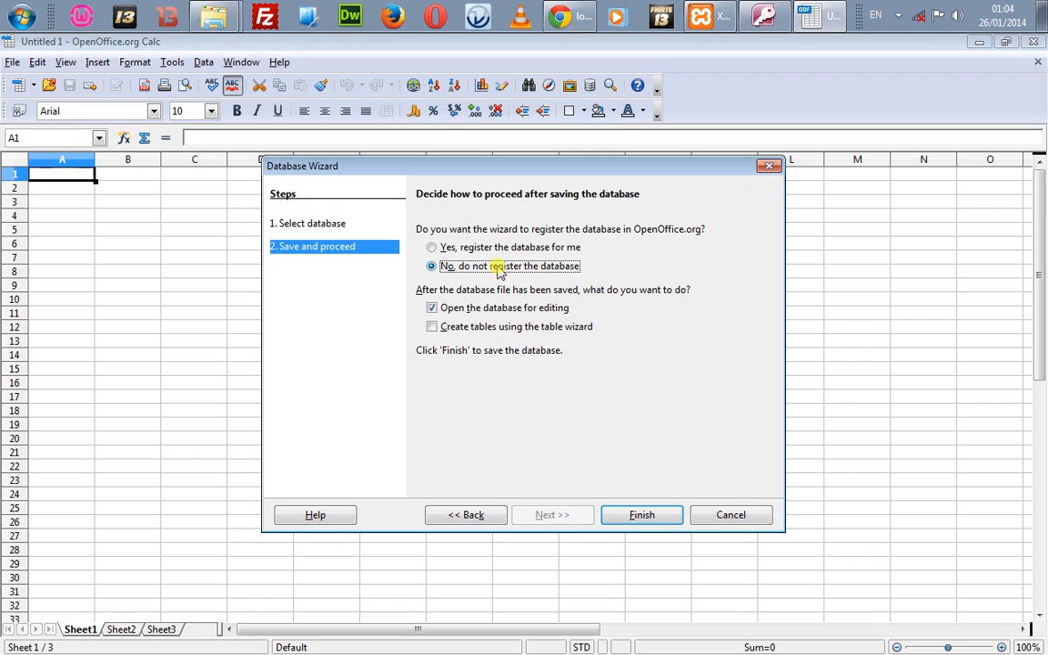
pyautogui.click(467, 328)
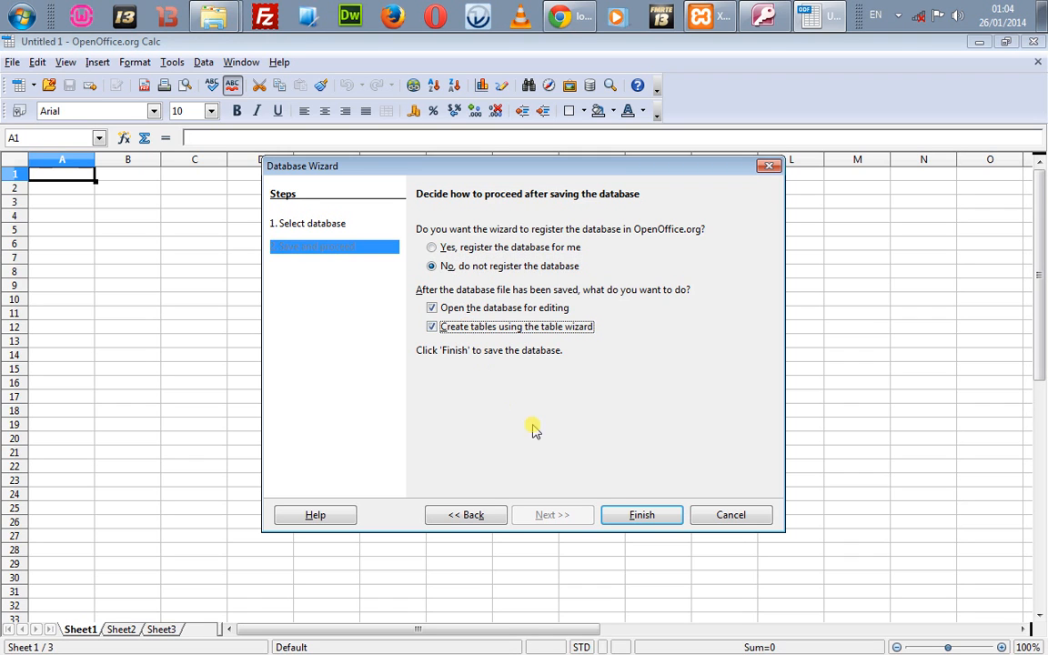
pyautogui.click(641, 518)
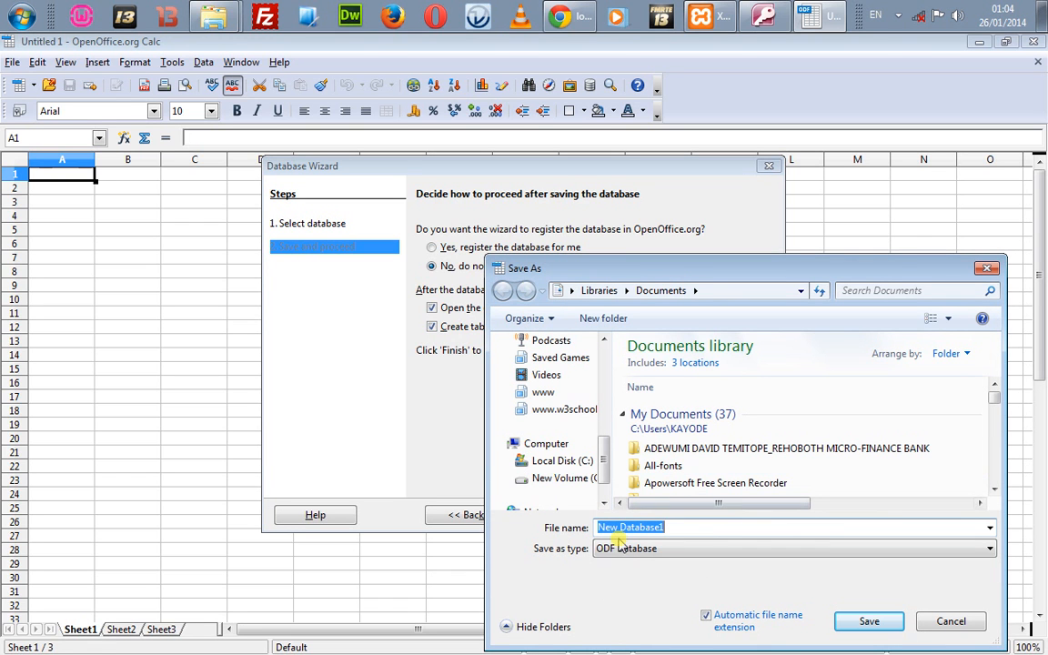
# Step: Save the database on the Desktop as dd1
pyautogui.click(643, 550)
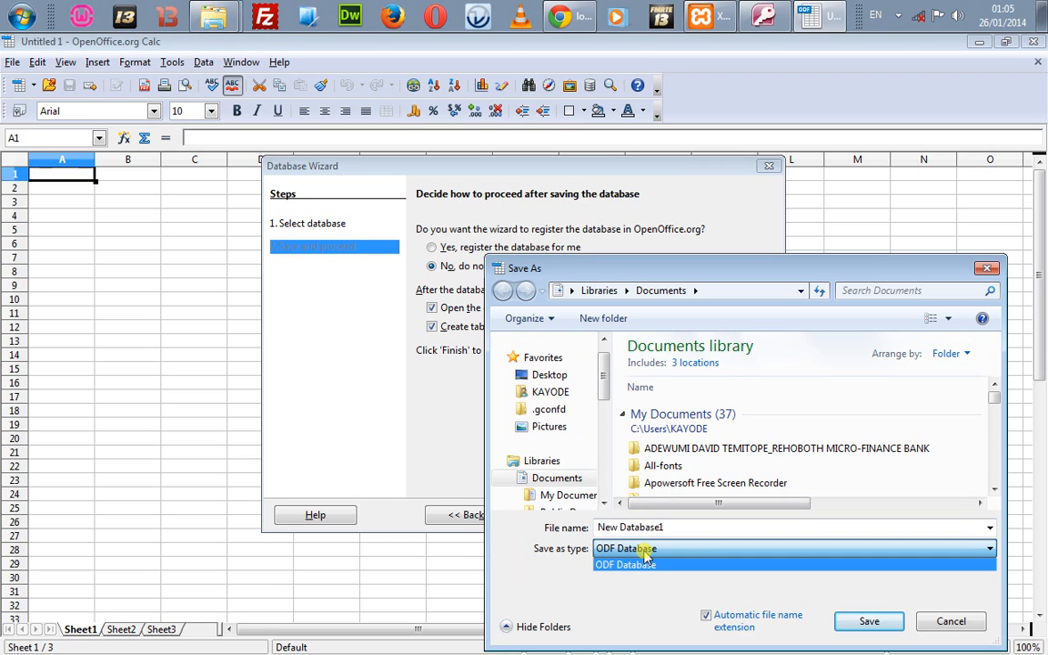
pyautogui.click(556, 373)
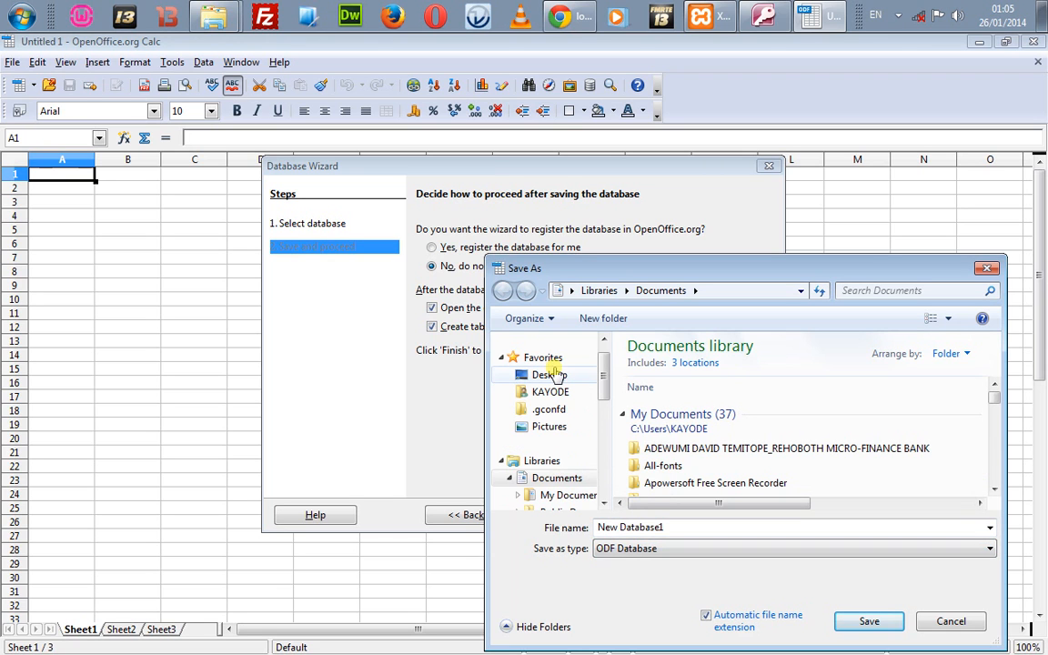
pyautogui.click(549, 375)
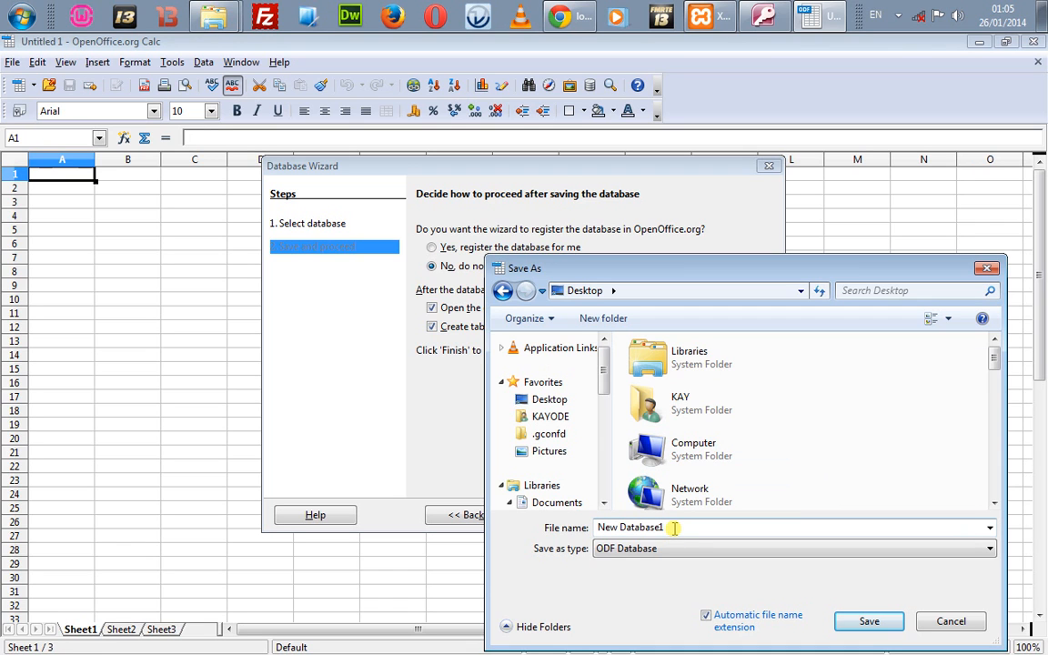
pyautogui.doubleClick(694, 534)
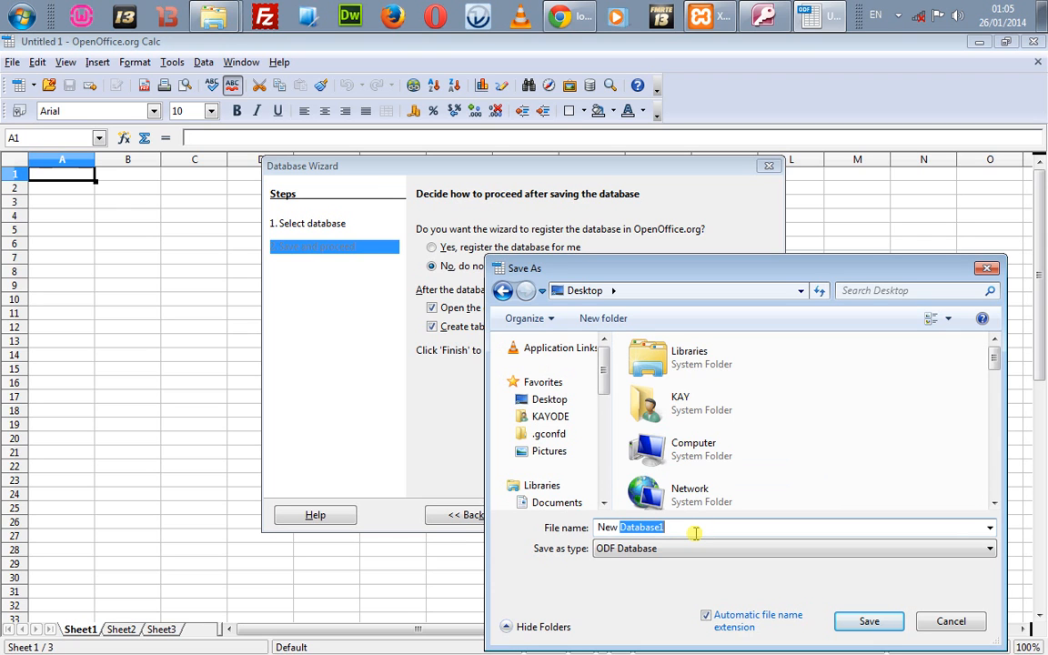
pyautogui.press('BackSpace')
pyautogui.press('BackSpace')
pyautogui.press('BackSpace')
pyautogui.press('BackSpace')
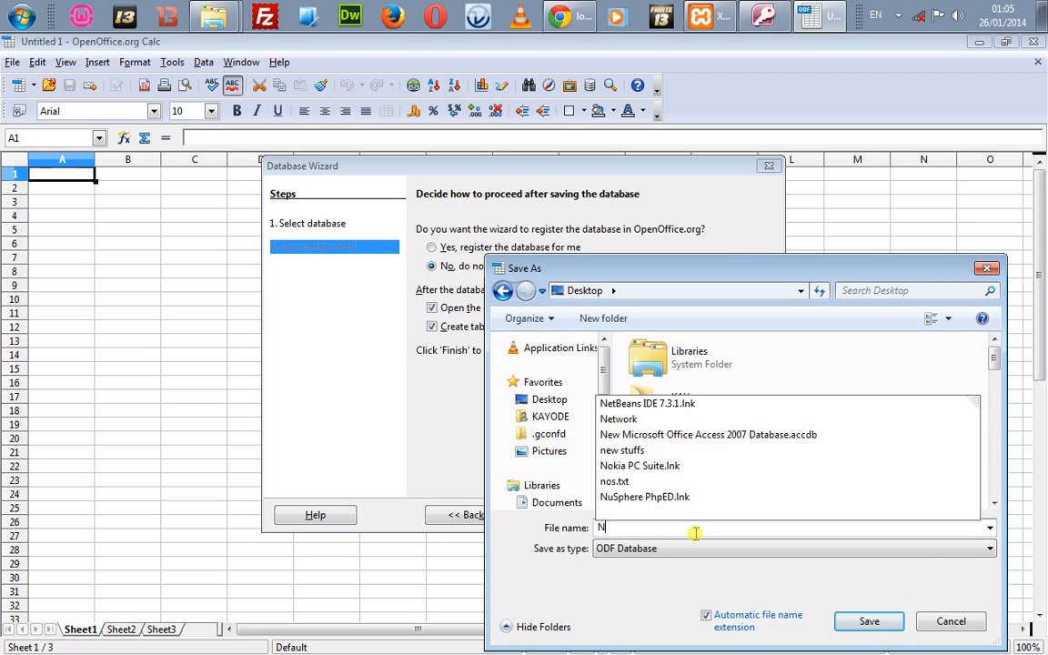
pyautogui.write('dd1')
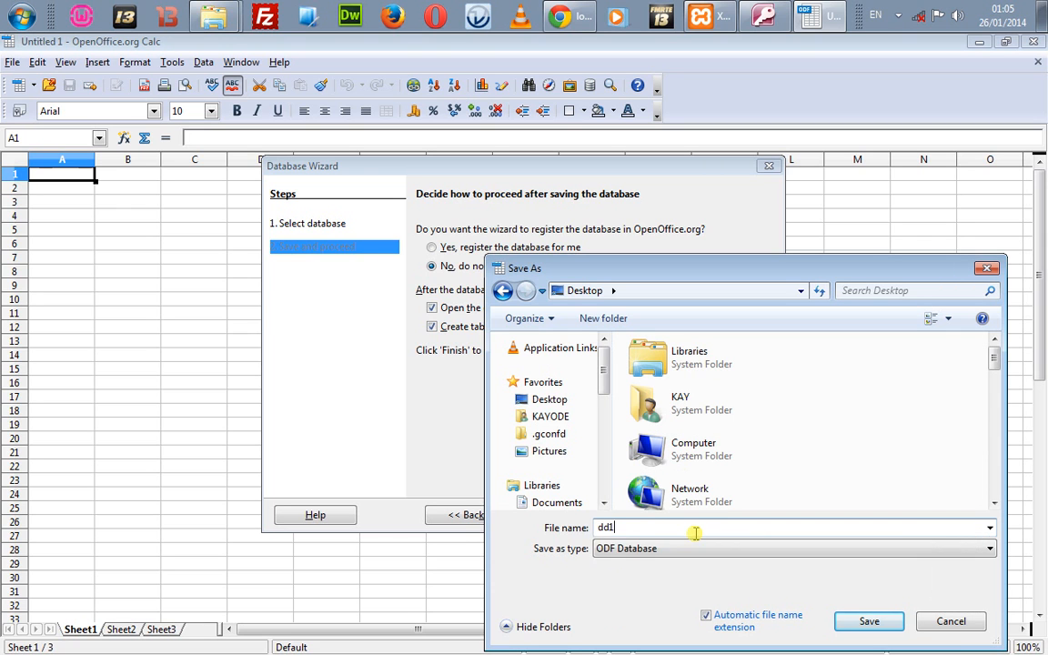
pyautogui.click(866, 622)
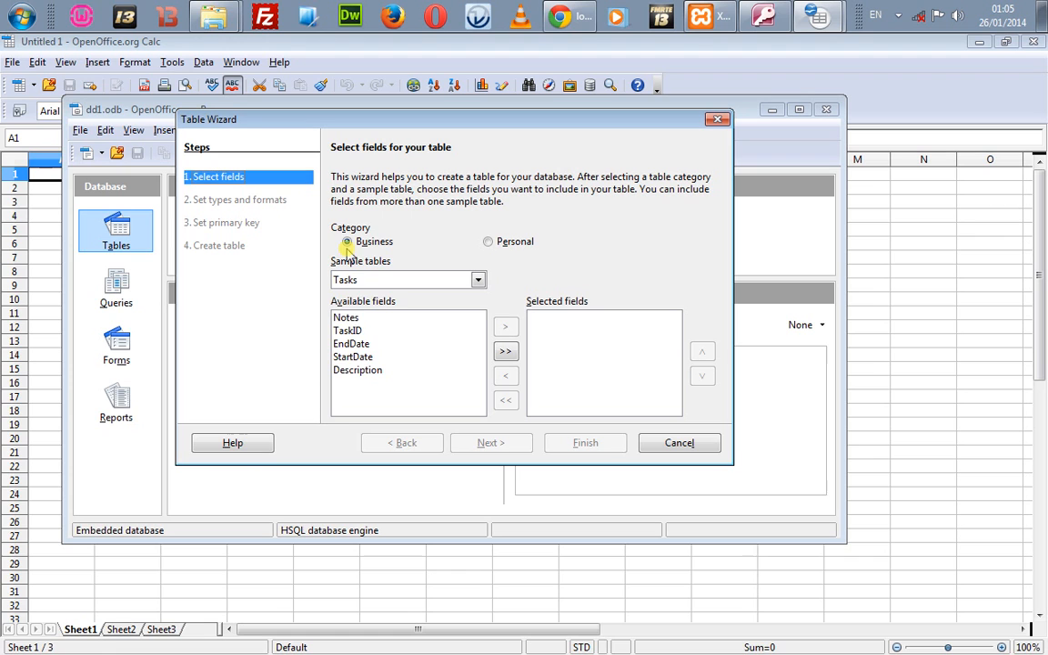
# Step: Cancel the Table Wizard, open and close an empty SQL query, then close the dd1 database window
pyautogui.click(375, 318)
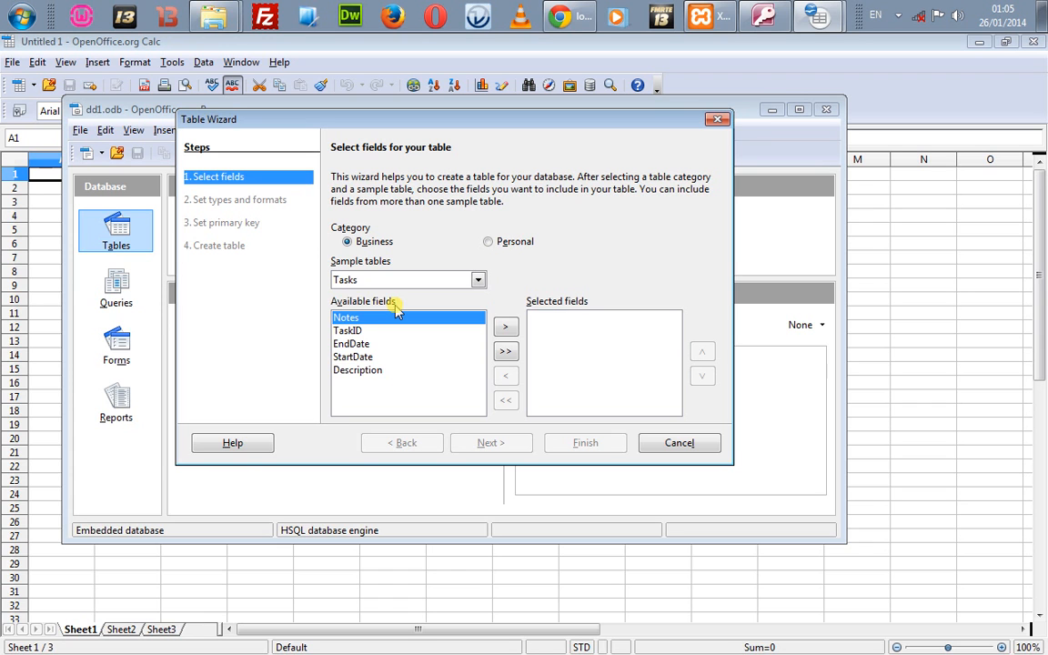
pyautogui.click(648, 446)
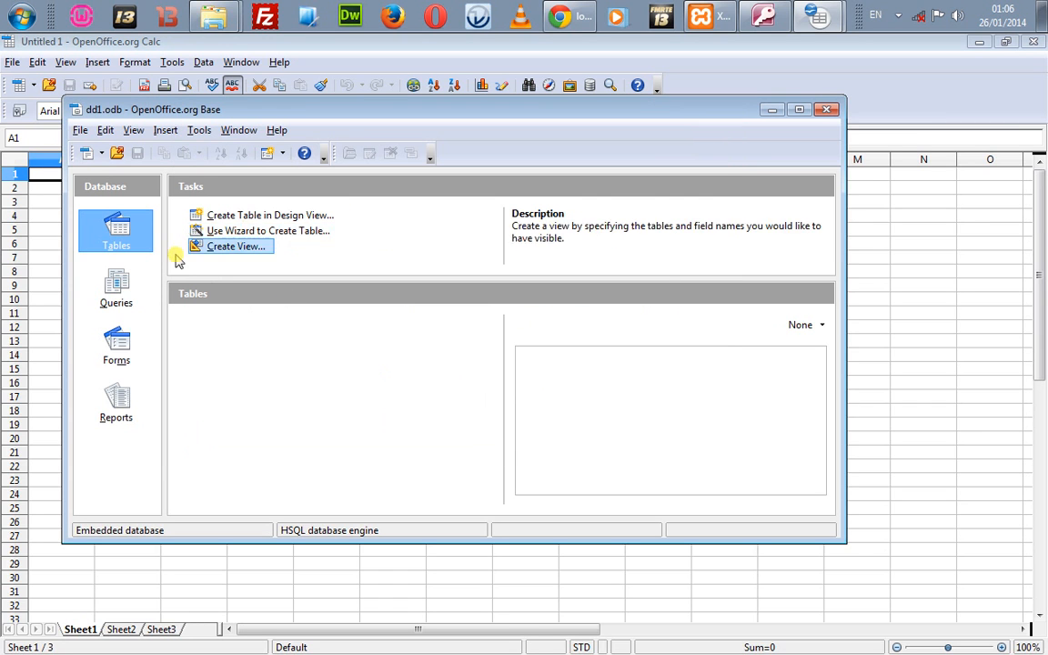
pyautogui.click(117, 301)
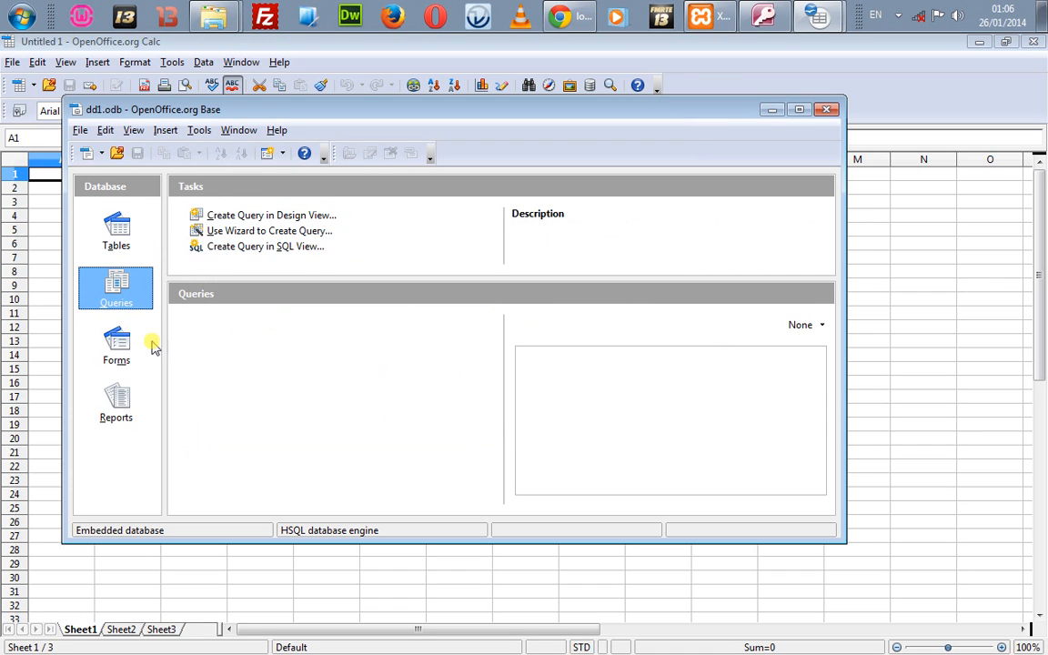
pyautogui.click(218, 247)
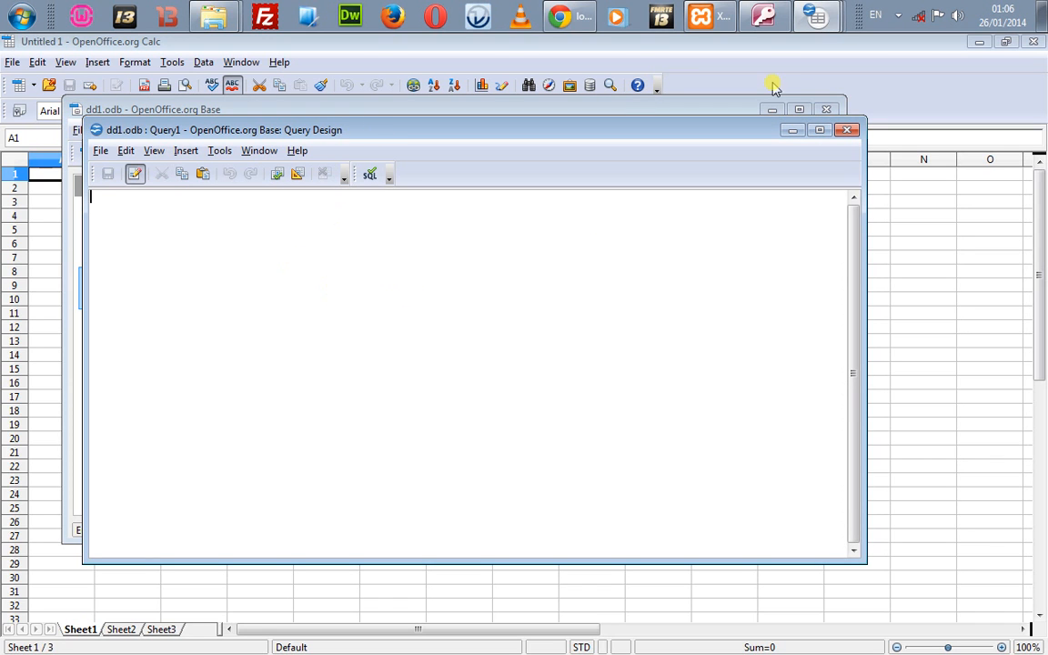
pyautogui.click(847, 130)
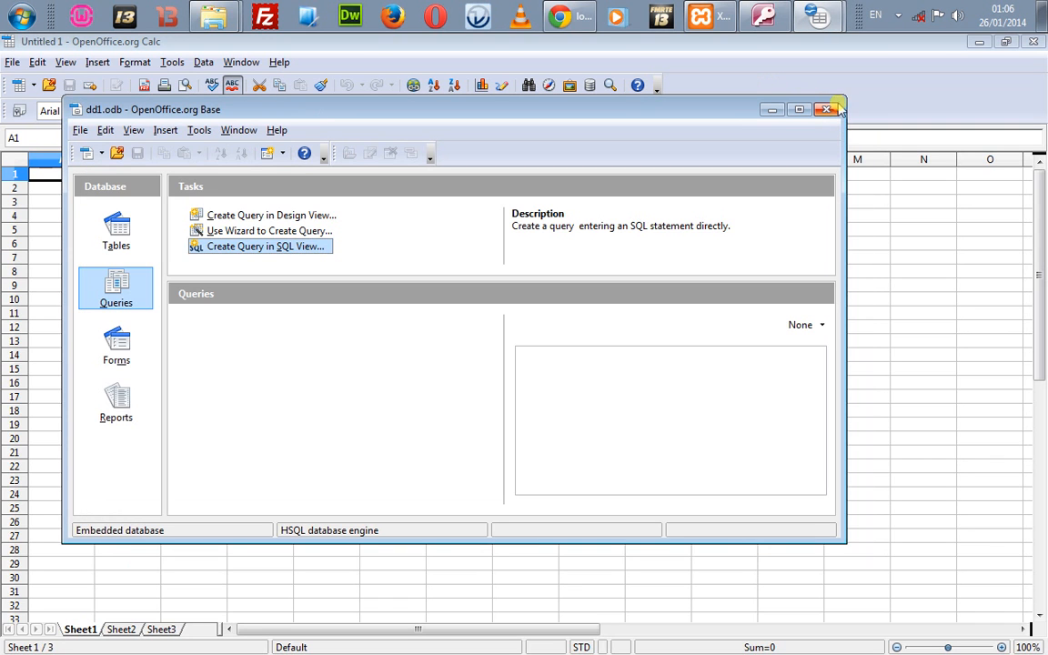
pyautogui.click(826, 109)
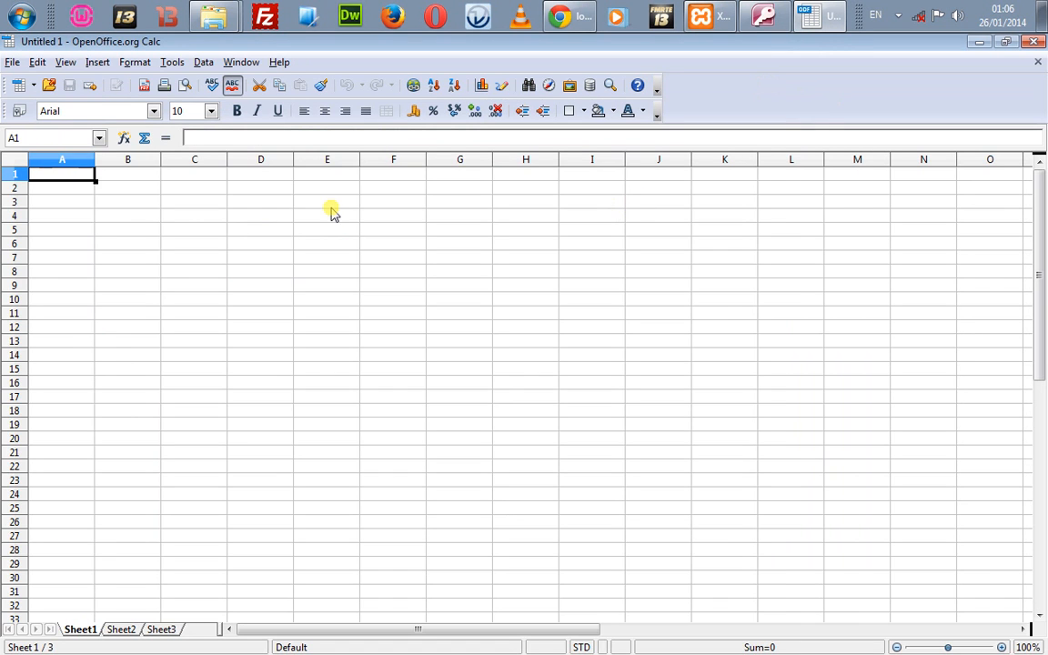
# Step: Enter the numbers 1 to 4 across the start of row 1
pyautogui.click(120, 186)
pyautogui.click(68, 188)
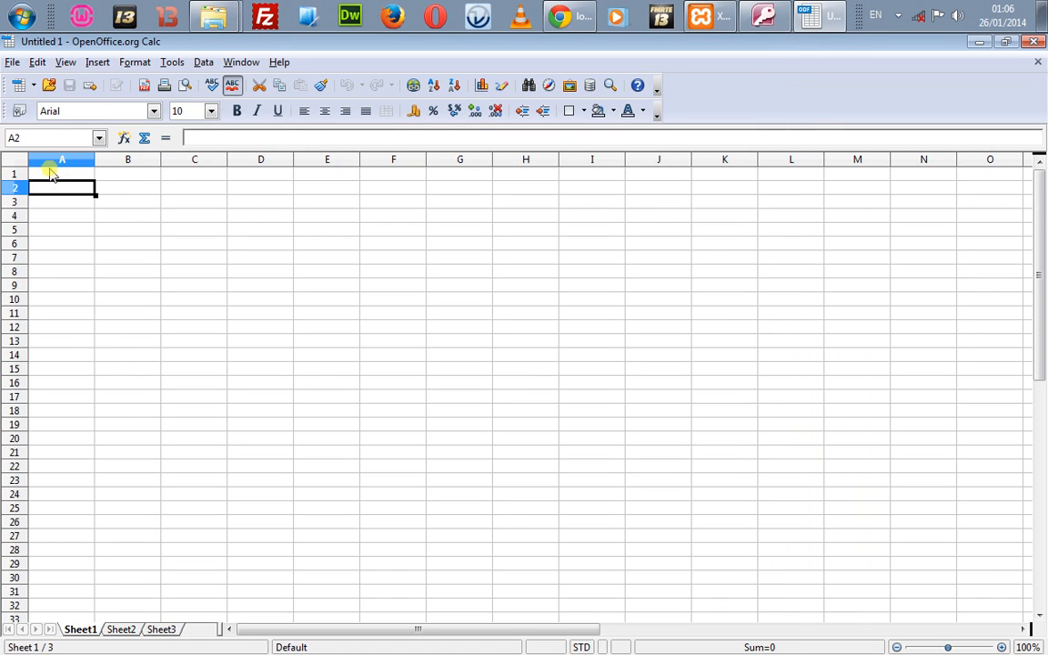
pyautogui.click(52, 176)
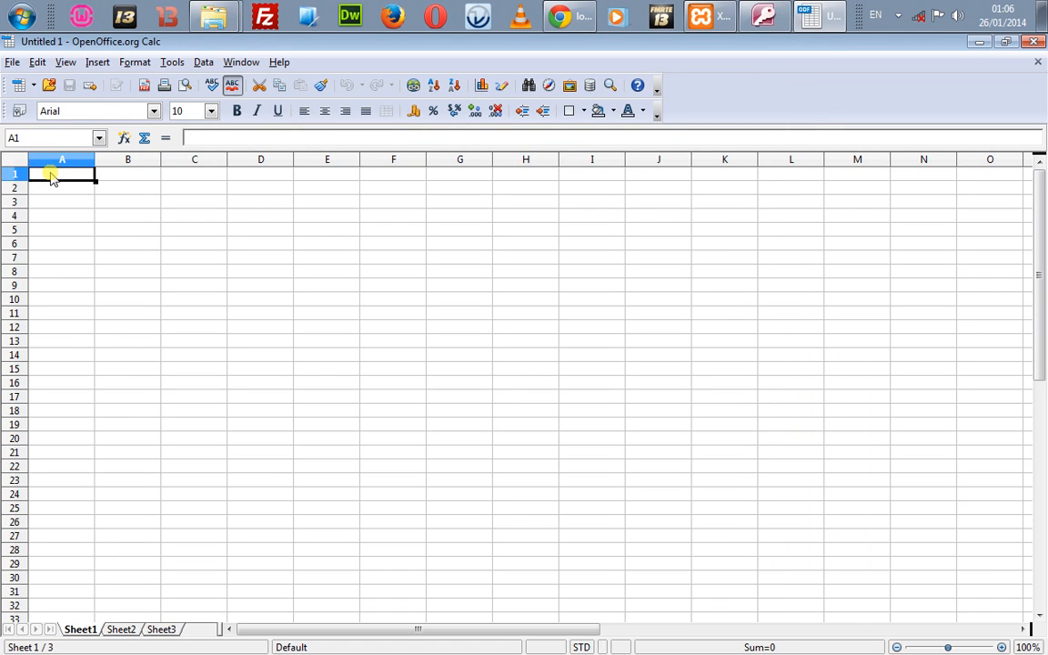
pyautogui.write('1')
pyautogui.press('Tab')
pyautogui.write('2')
pyautogui.press('Return')
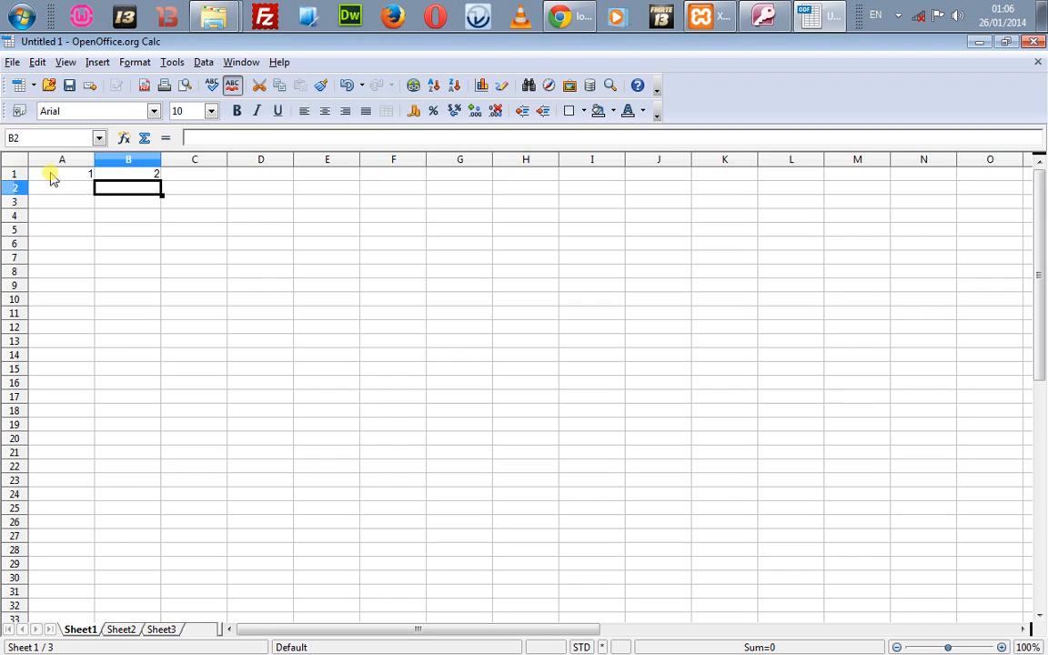
pyautogui.press('Up')
pyautogui.press('Right')
pyautogui.write('3')
pyautogui.press('Tab')
pyautogui.write('4')
pyautogui.press('Tab')
# Step: Fill the rest of row 1 with 5 to 9 and 0, then open Save As's format list
pyautogui.write('5')
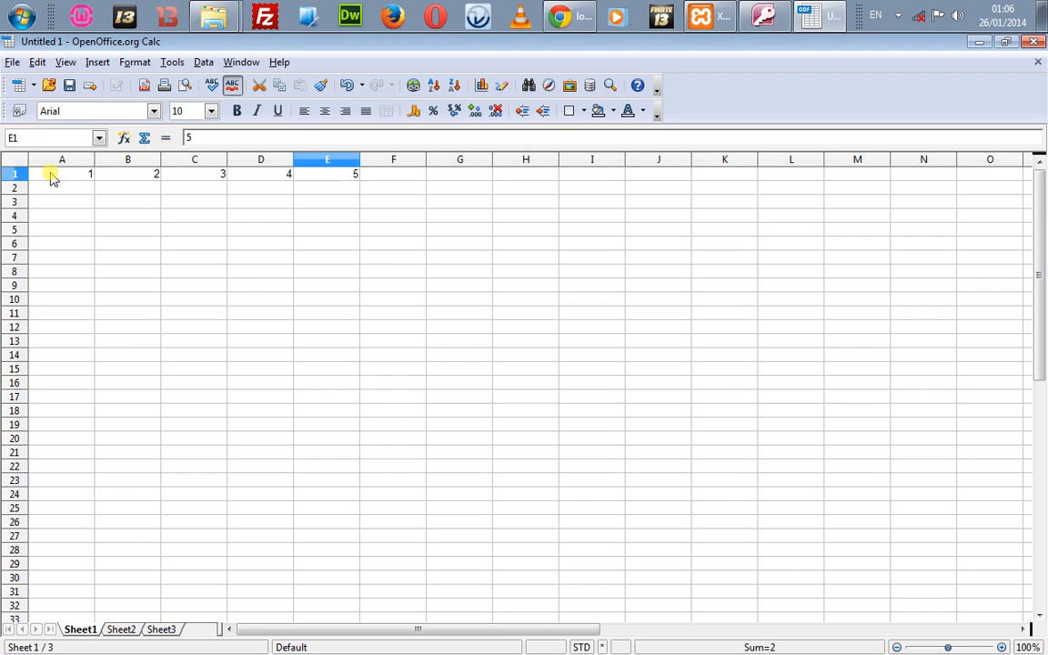
pyautogui.press('Tab')
pyautogui.write('6')
pyautogui.press('Tab')
pyautogui.press('Tab')
pyautogui.write('7')
pyautogui.press('Tab')
pyautogui.write('8')
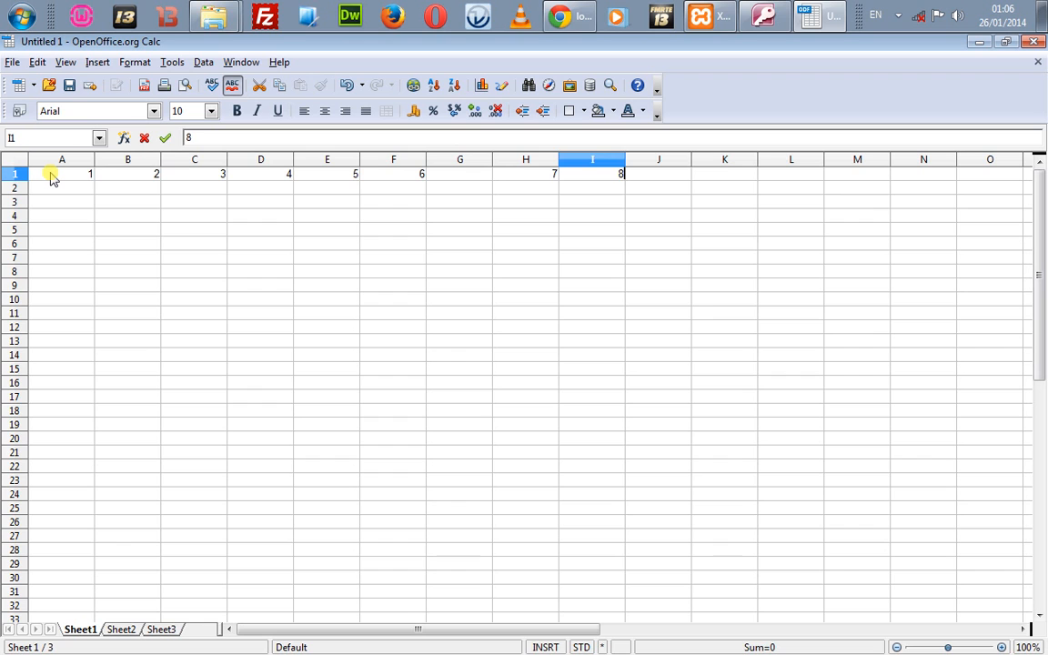
pyautogui.press('Tab')
pyautogui.press('Escape')
pyautogui.write('9')
pyautogui.press('Tab')
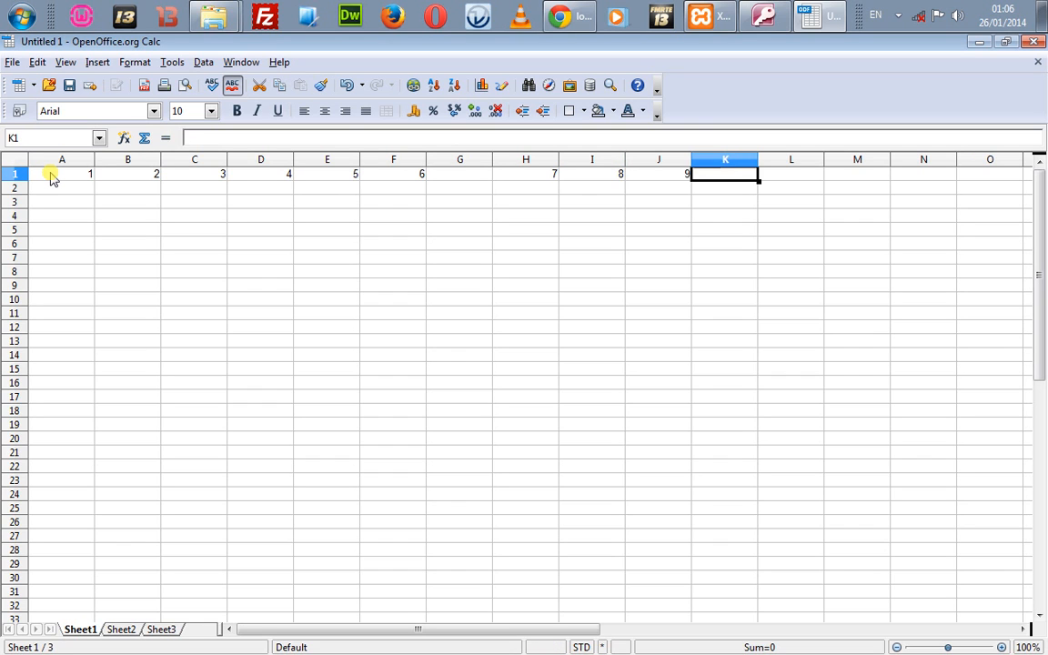
pyautogui.write('0')
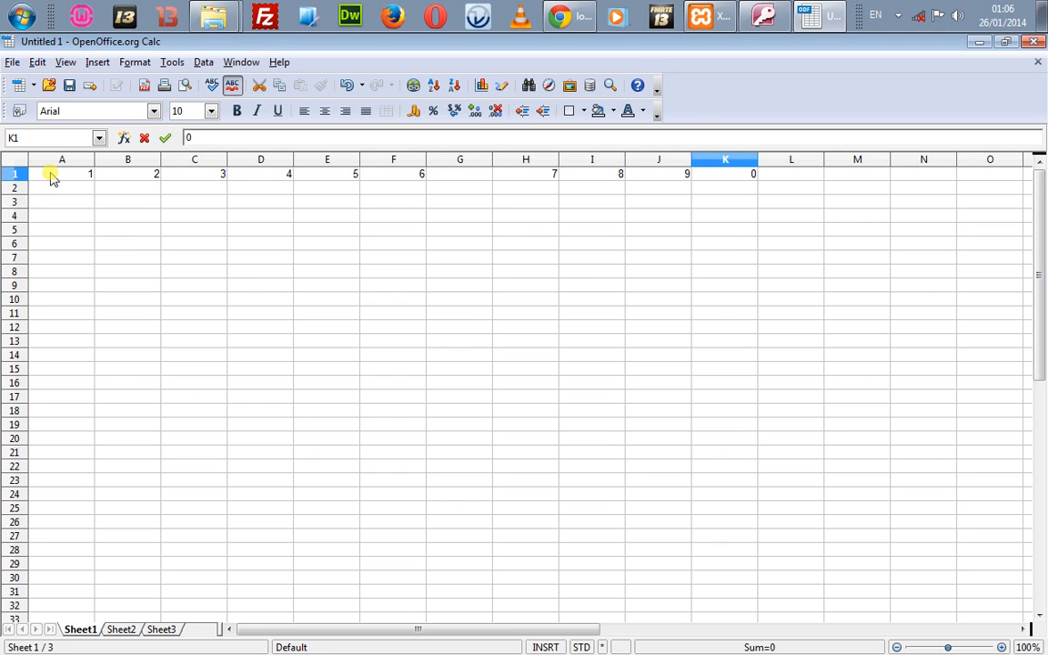
pyautogui.hotkey('ctrl', 's')
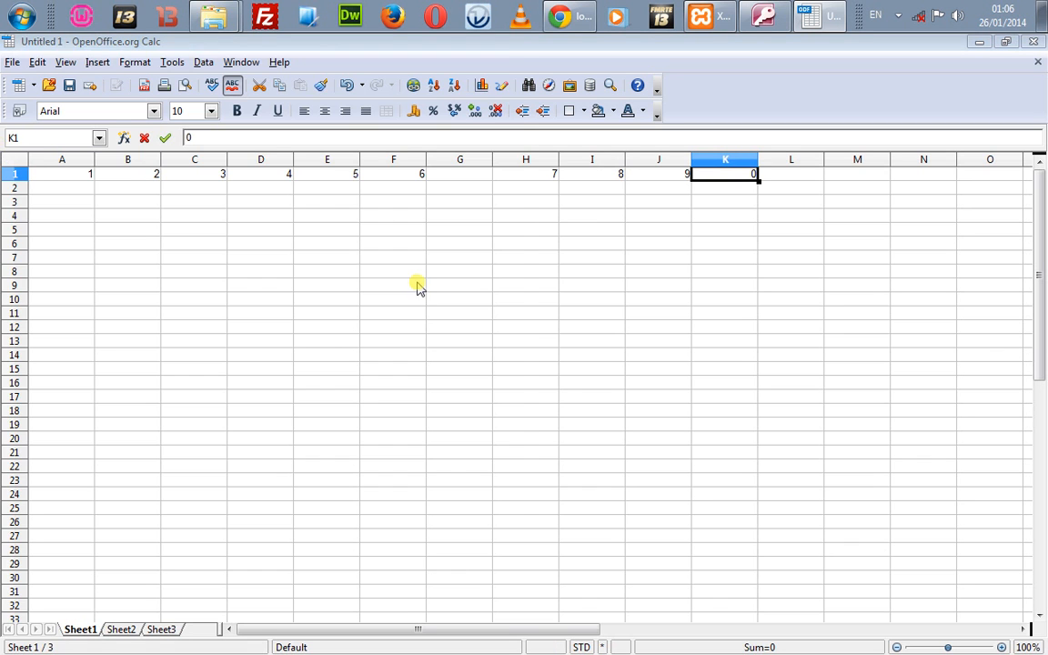
pyautogui.click(152, 347)
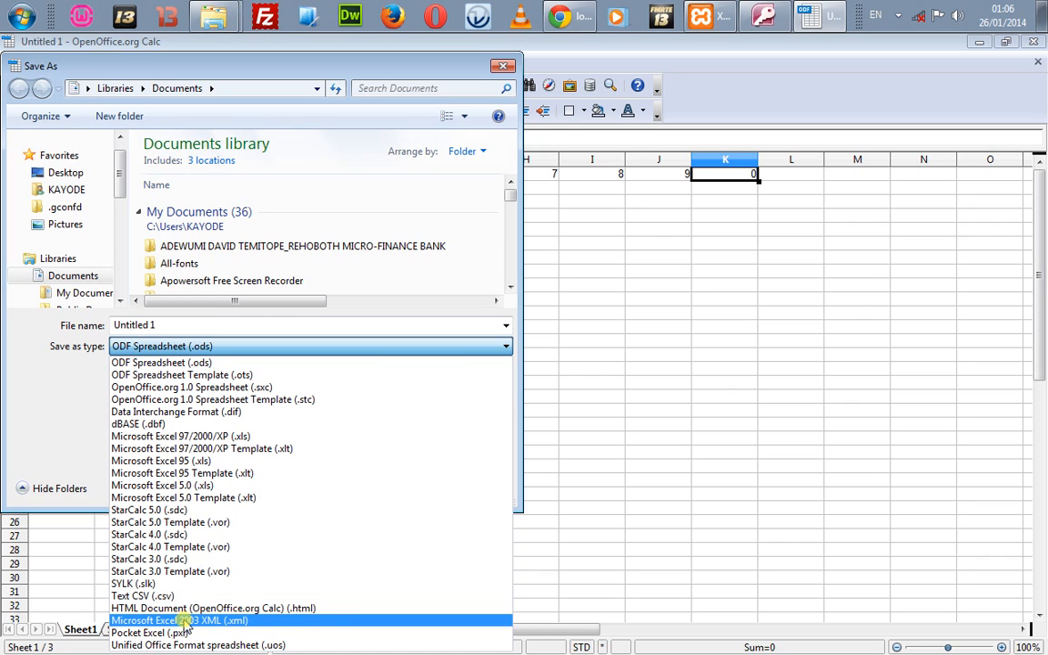
# Step: Save the sheet to the Desktop as test in Microsoft Excel 2003 XML format
pyautogui.click(223, 622)
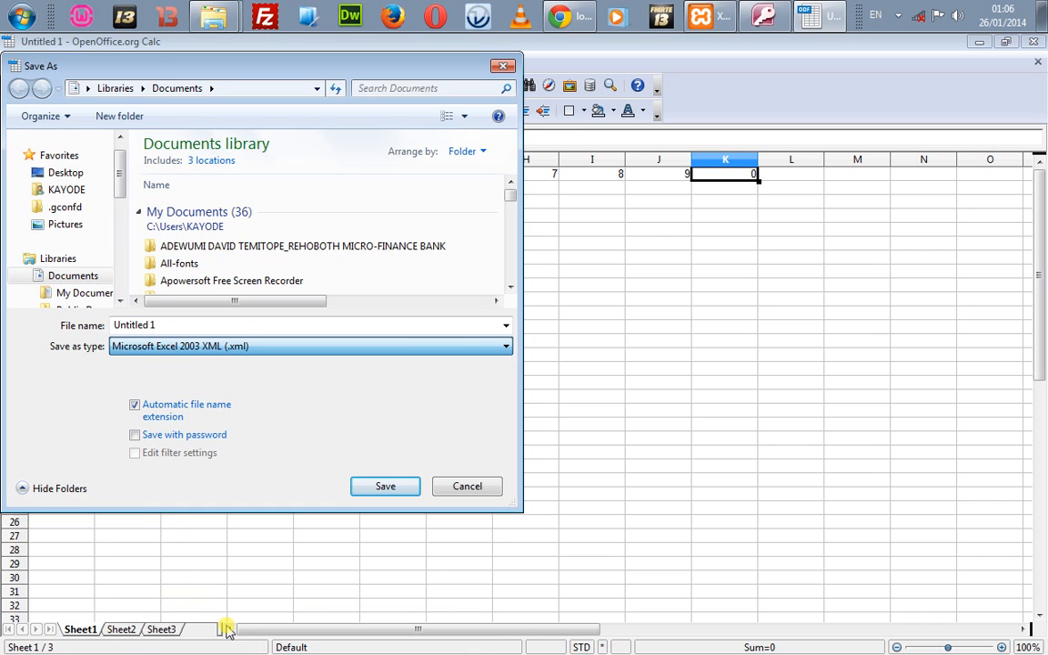
pyautogui.doubleClick(240, 330)
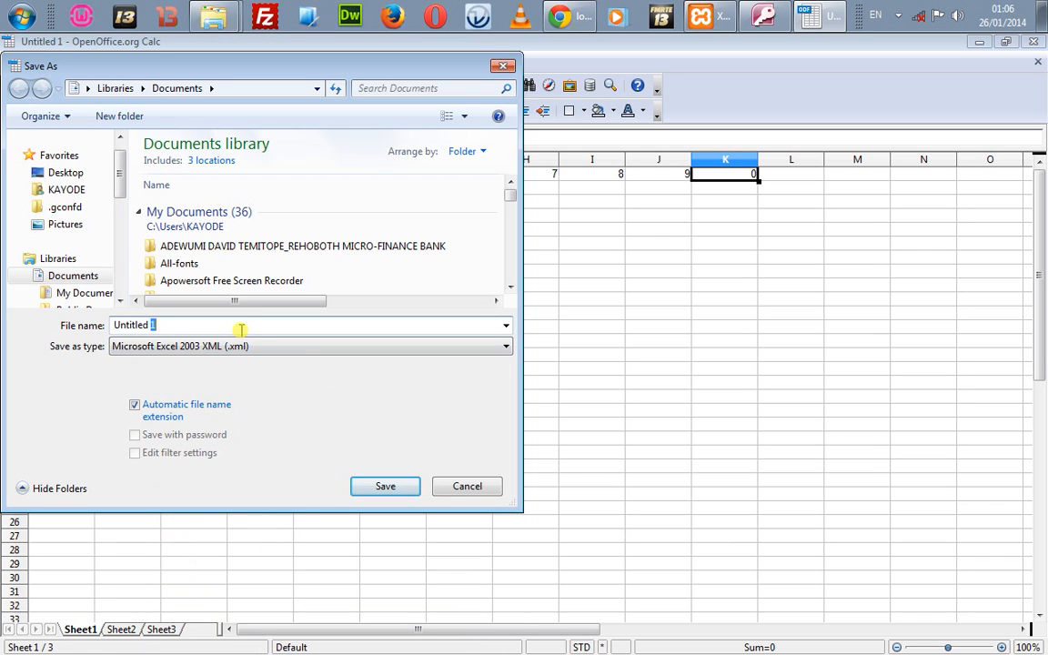
pyautogui.click(241, 329)
pyautogui.moveTo(240, 330); pyautogui.dragTo(106, 335)
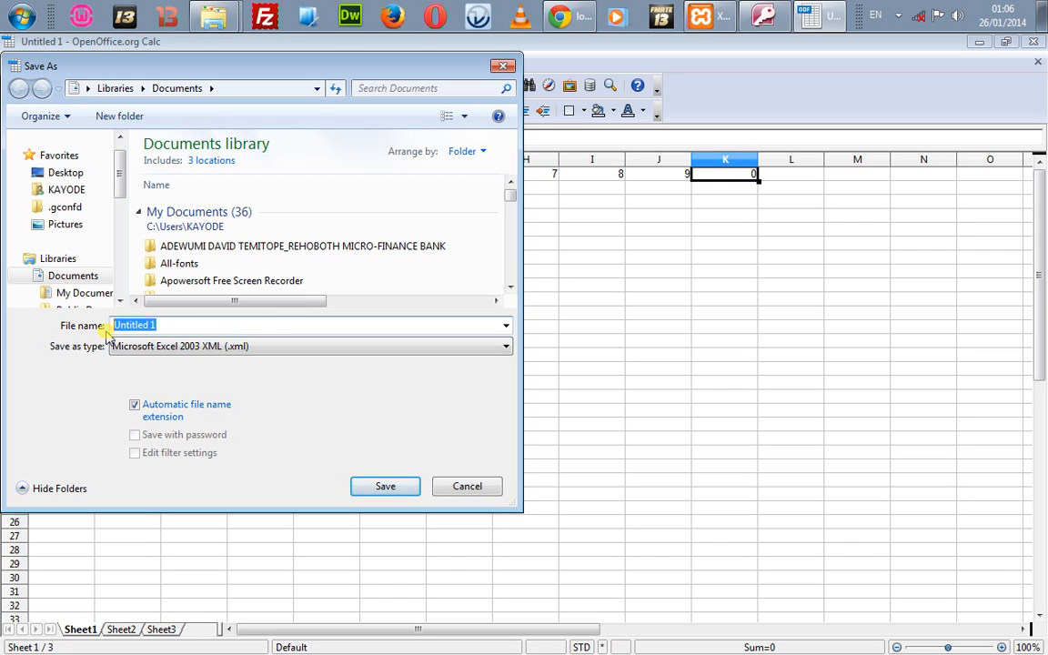
pyautogui.write('test')
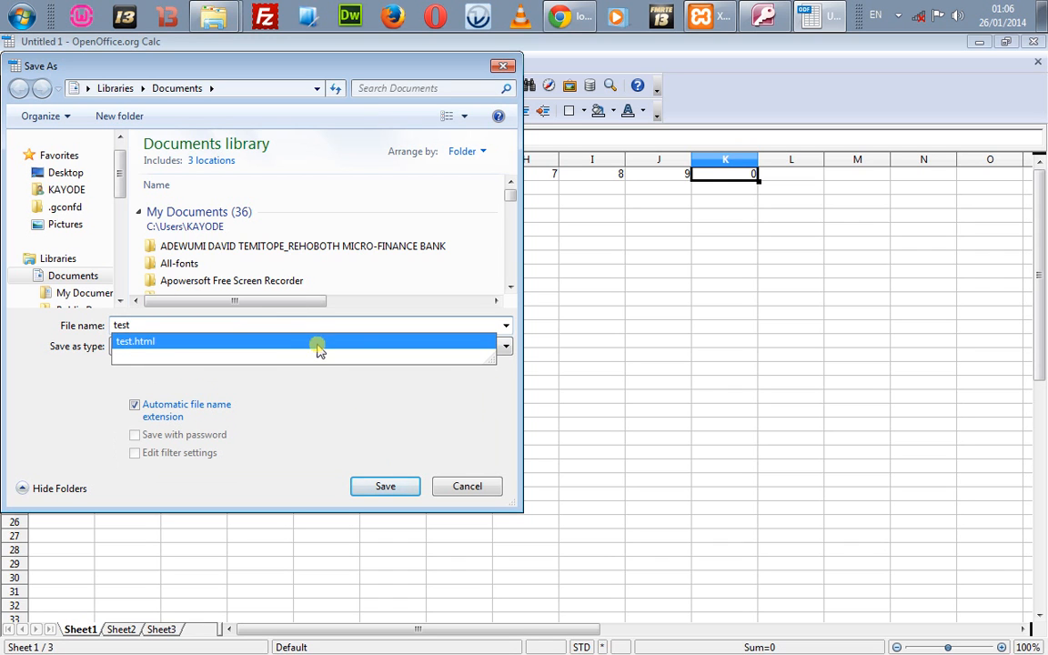
pyautogui.click(353, 421)
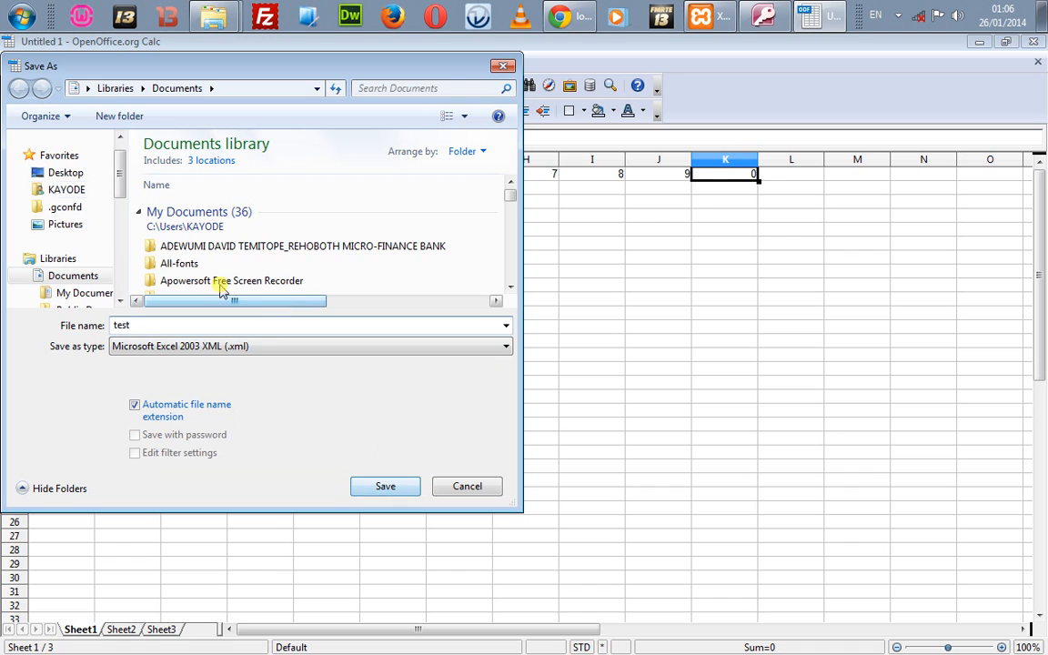
pyautogui.click(84, 173)
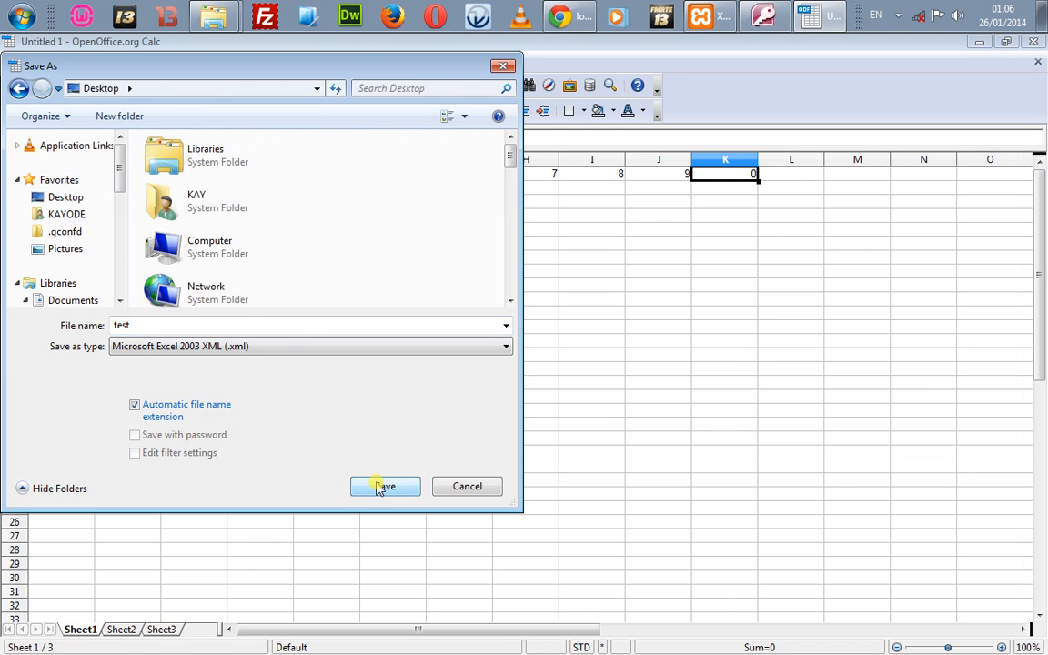
pyautogui.click(380, 488)
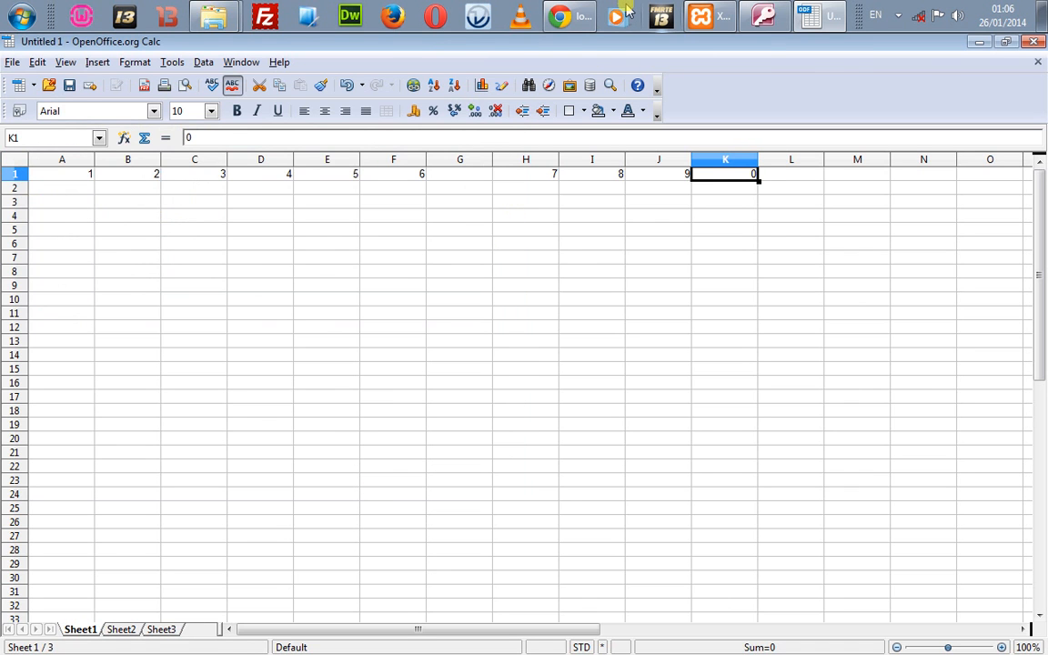
# Step: Confirm keeping the Microsoft Excel 2003 XML format
pyautogui.click(571, 15)
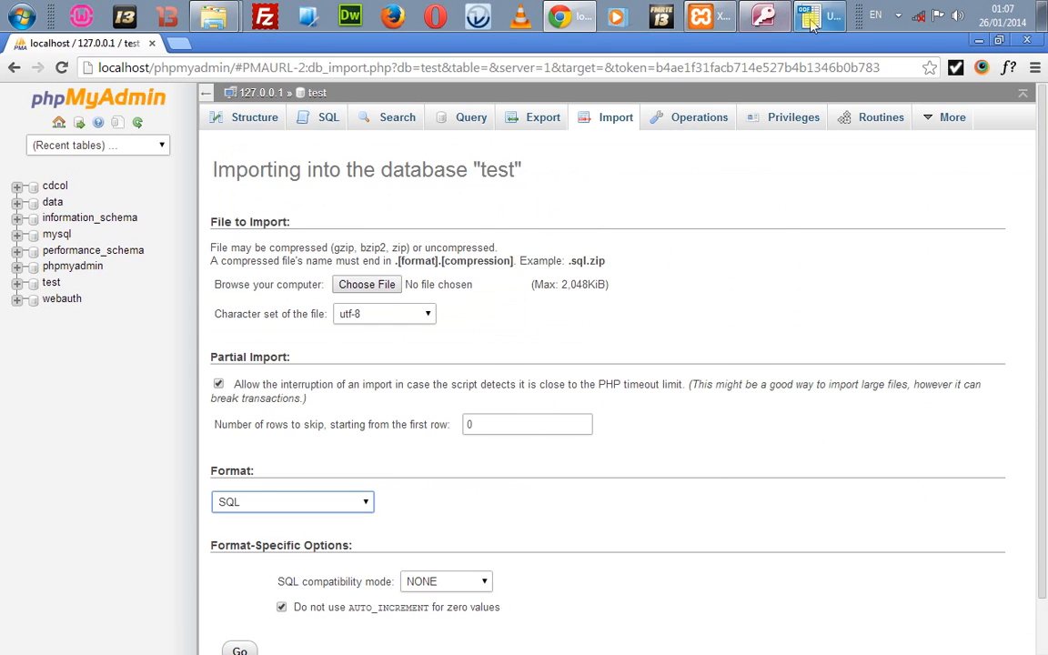
pyautogui.click(811, 20)
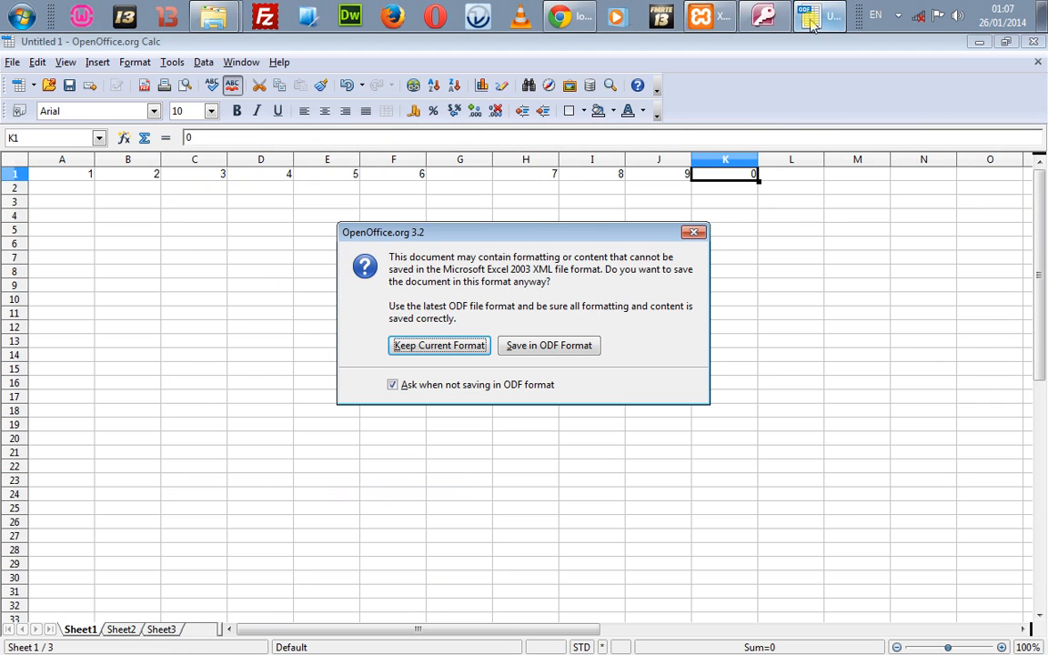
pyautogui.click(441, 346)
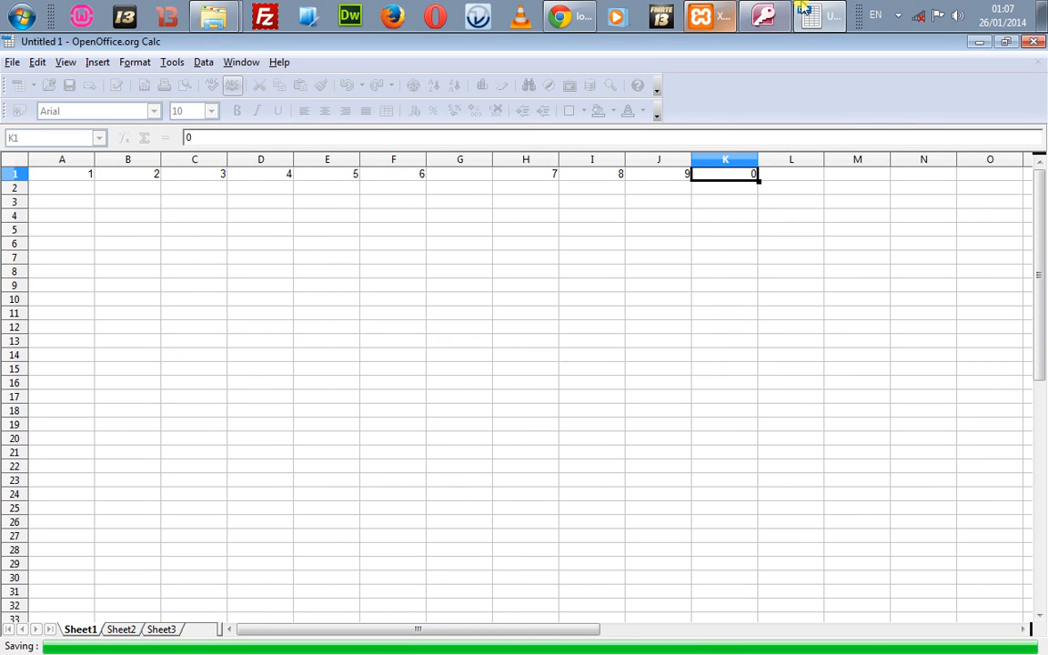
# Step: Move, maximize and then close the XAMPP Control Panel window
pyautogui.click(701, 27)
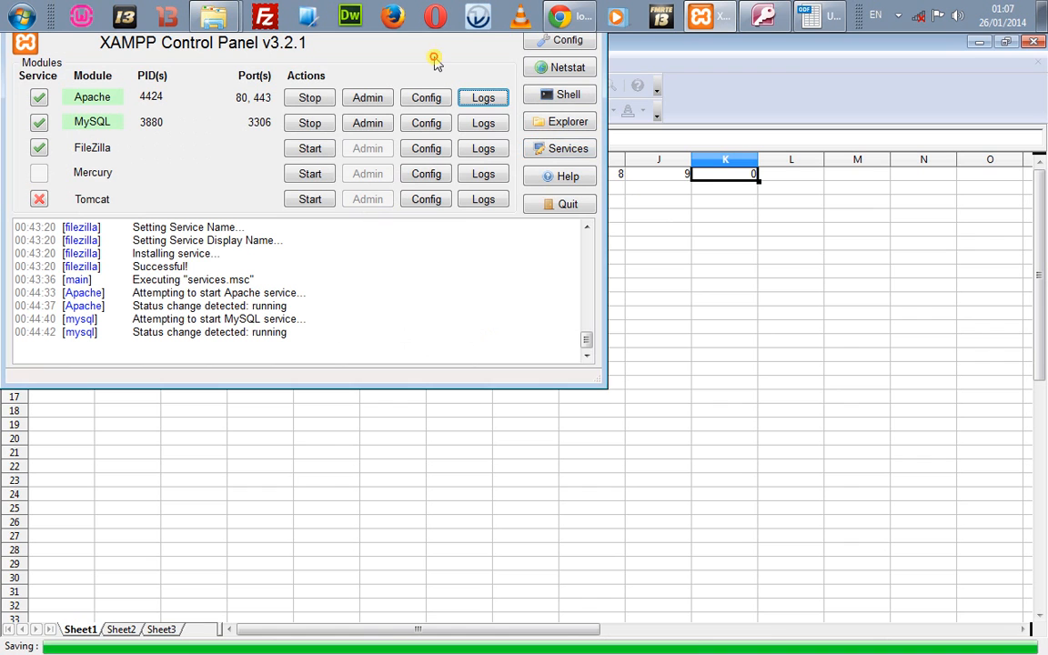
pyautogui.hotkey('alt', 'space')
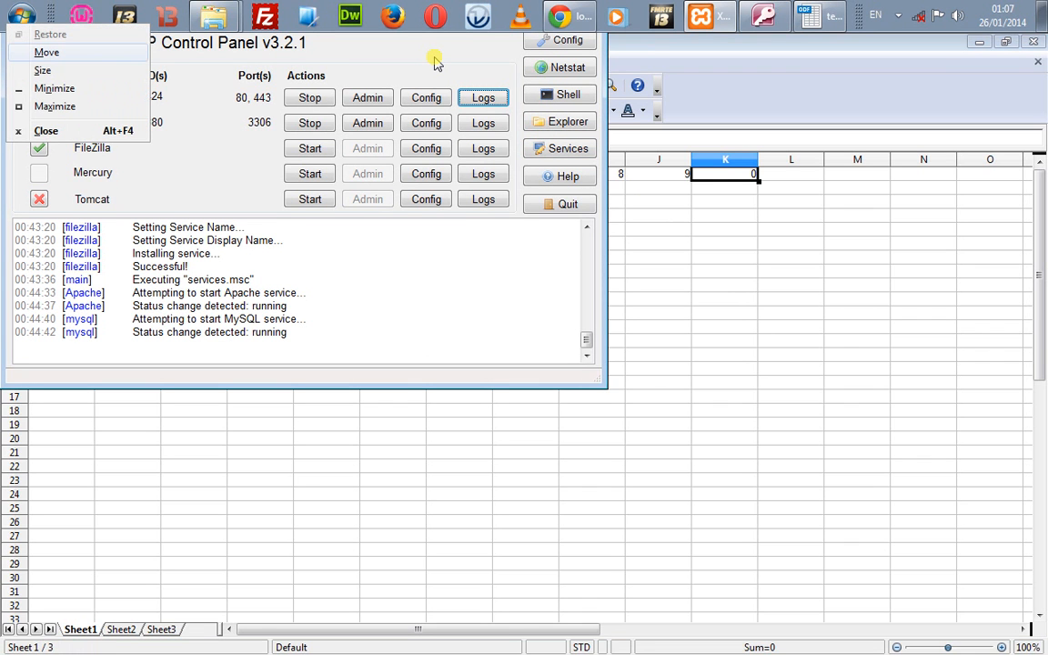
pyautogui.press('Return')
pyautogui.click(564, 93)
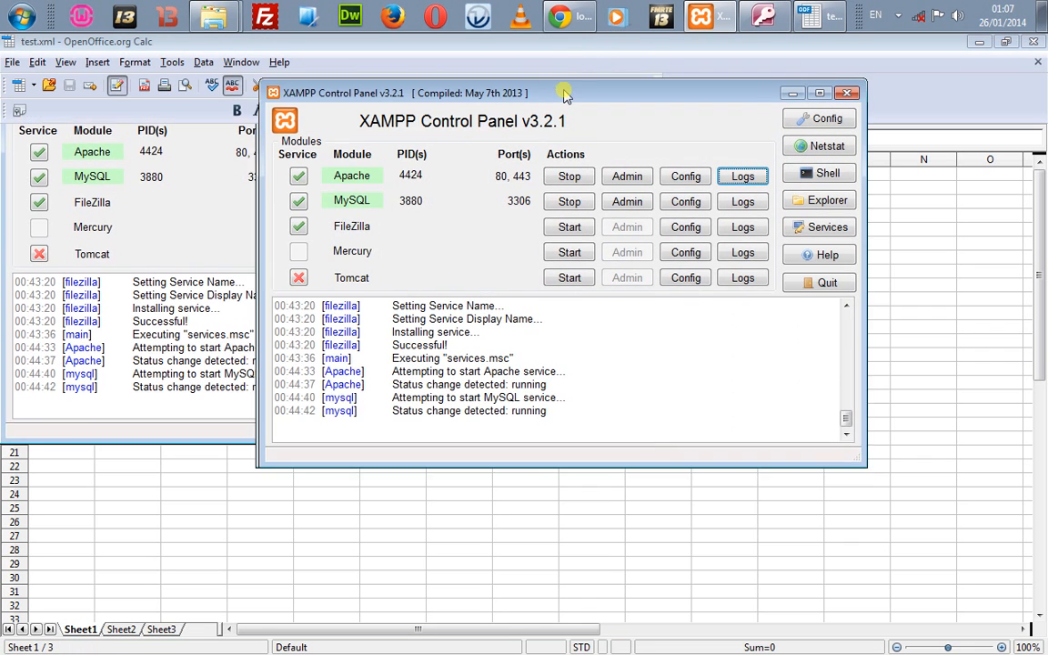
pyautogui.doubleClick(546, 94)
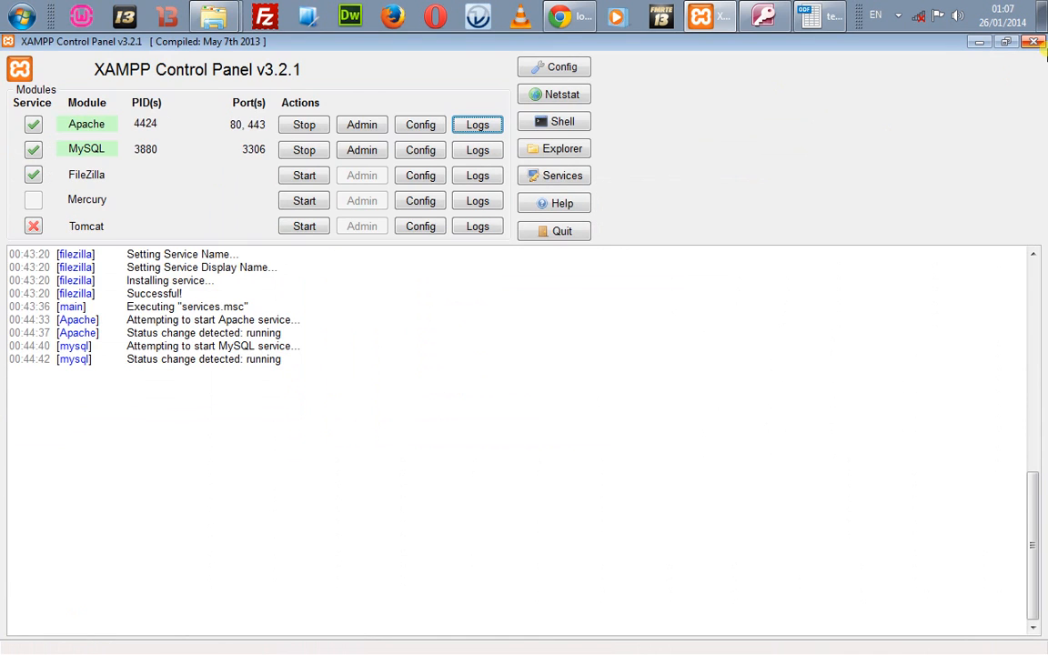
pyautogui.click(1036, 43)
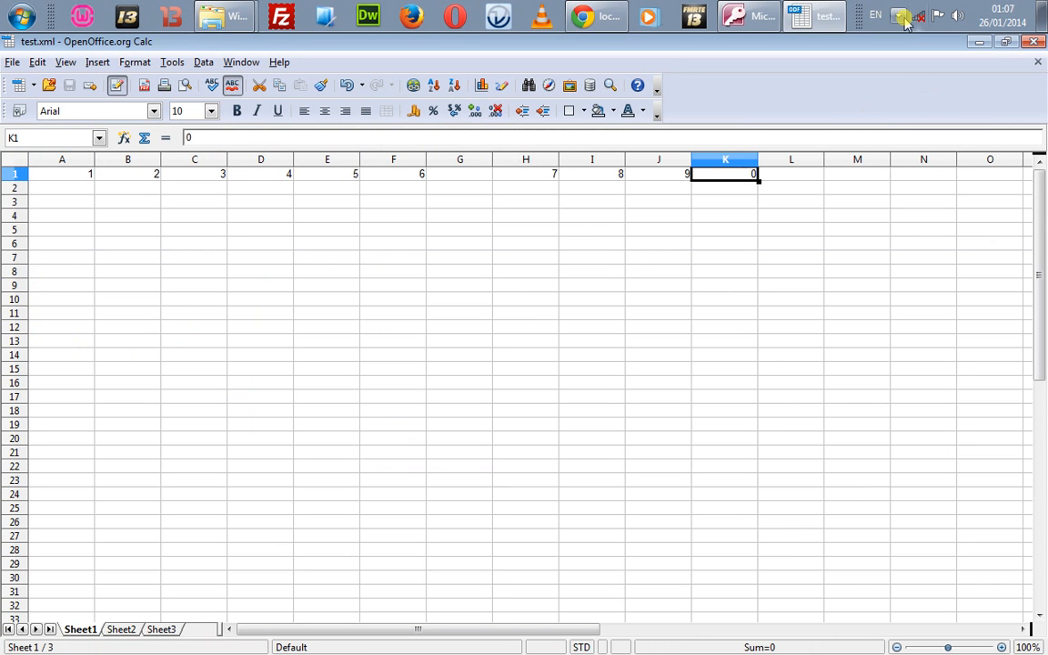
# Step: Bring the phpMyAdmin import page for the test database back in Chrome
pyautogui.click(898, 16)
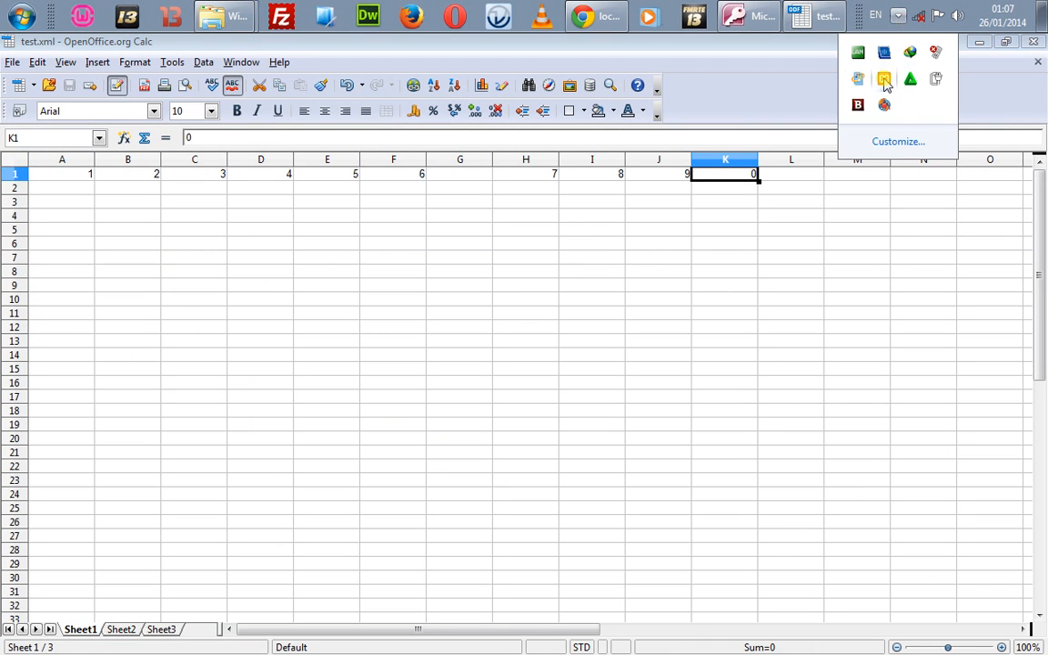
pyautogui.click(728, 206)
pyautogui.click(582, 15)
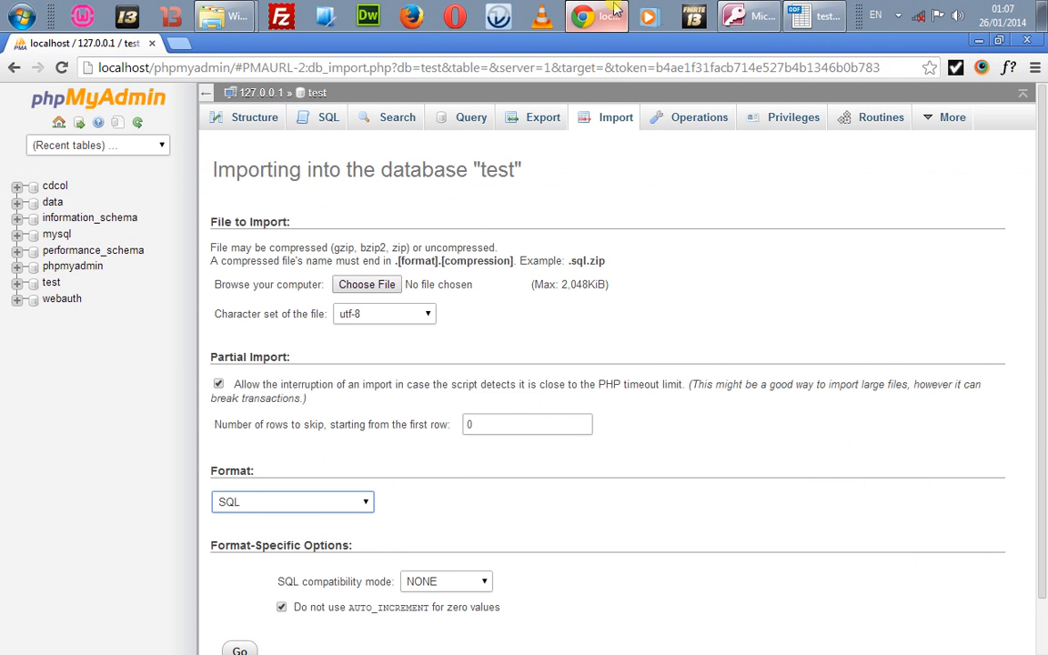
# Step: Import test.xml from the Desktop into the test database, get error #1064, and go back
pyautogui.click(363, 279)
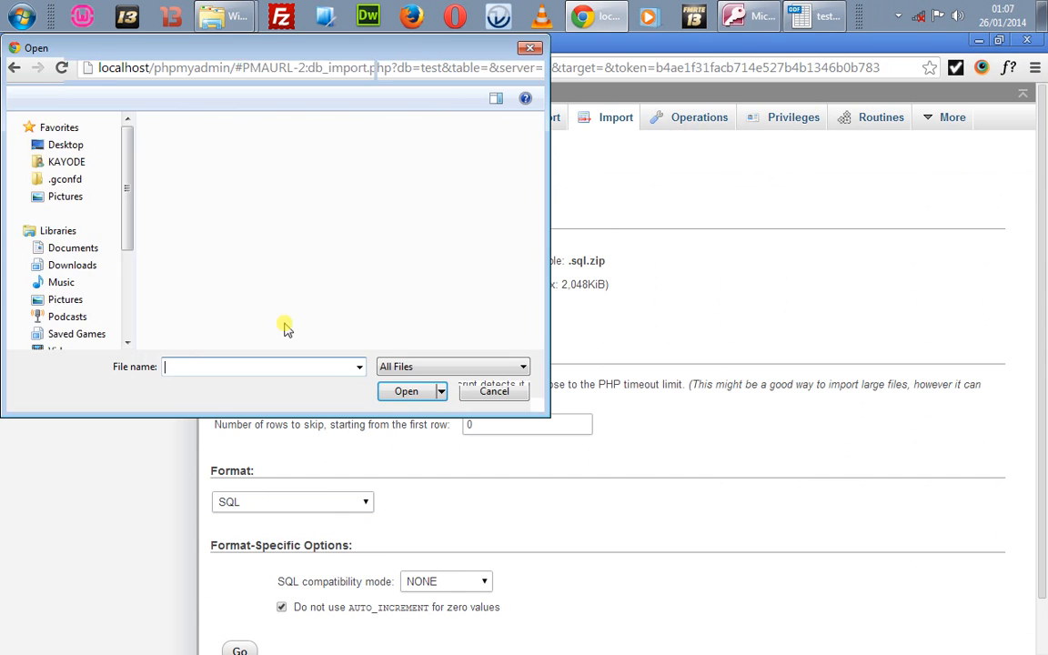
pyautogui.click(257, 256)
pyautogui.write('test')
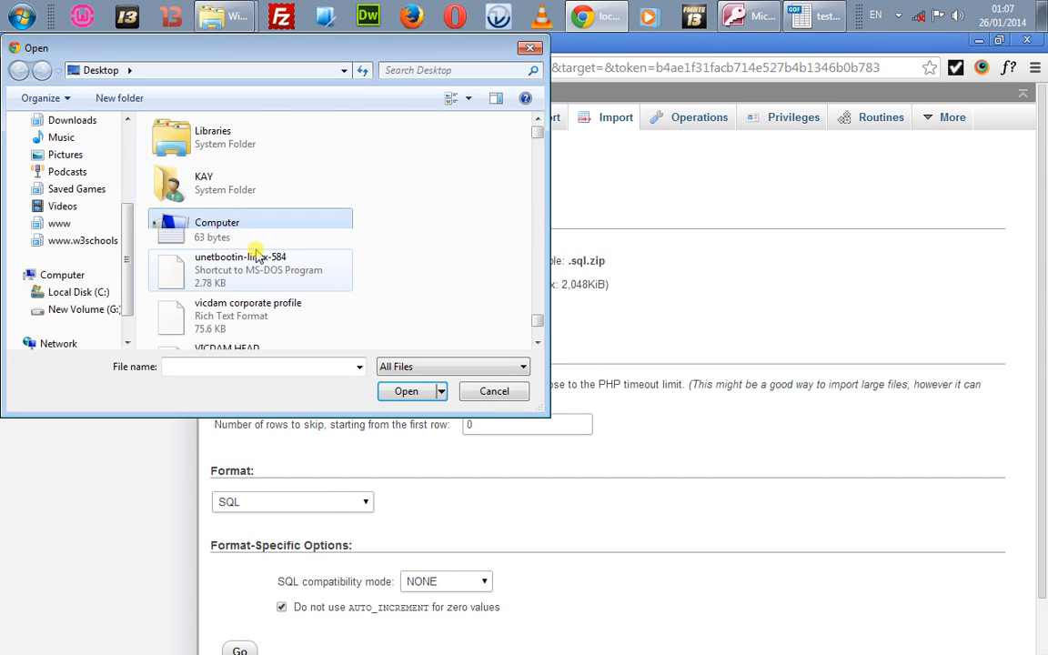
pyautogui.click(415, 392)
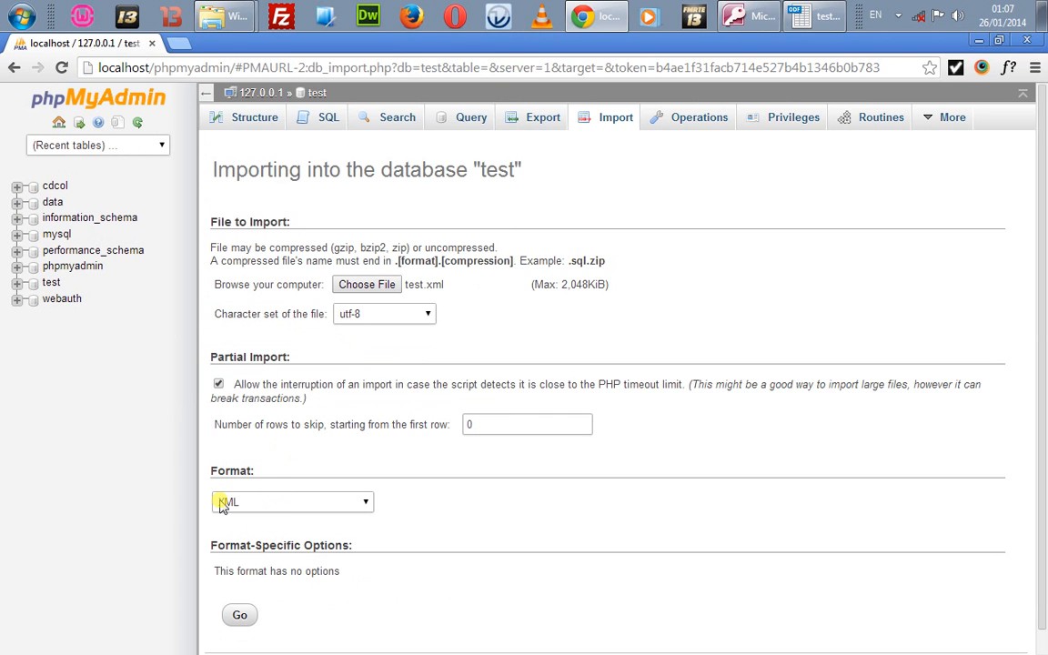
pyautogui.click(239, 615)
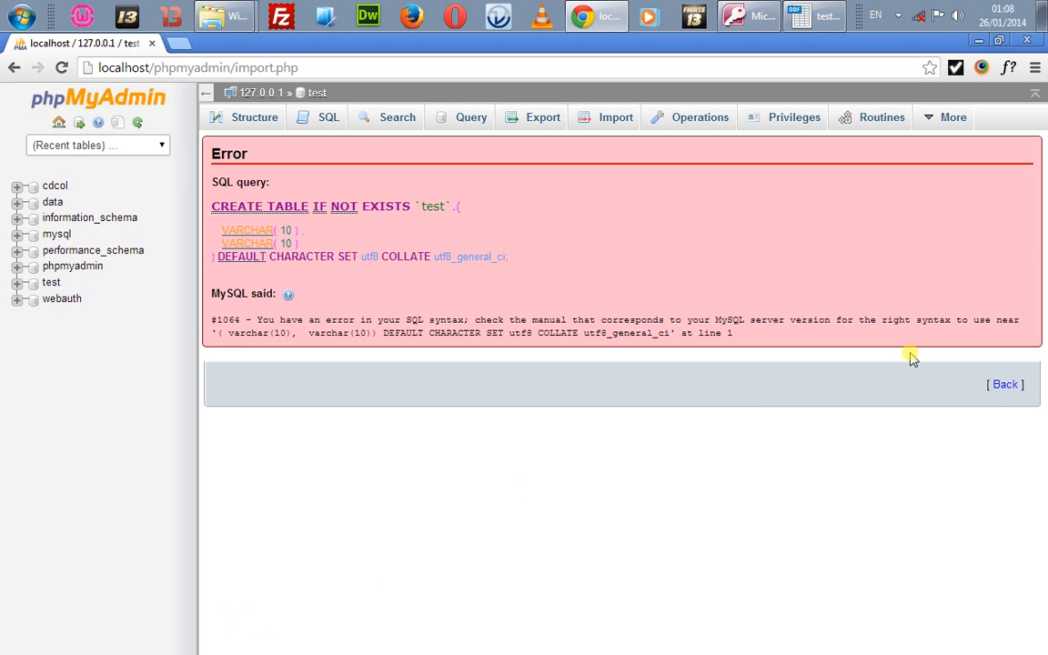
pyautogui.click(1004, 385)
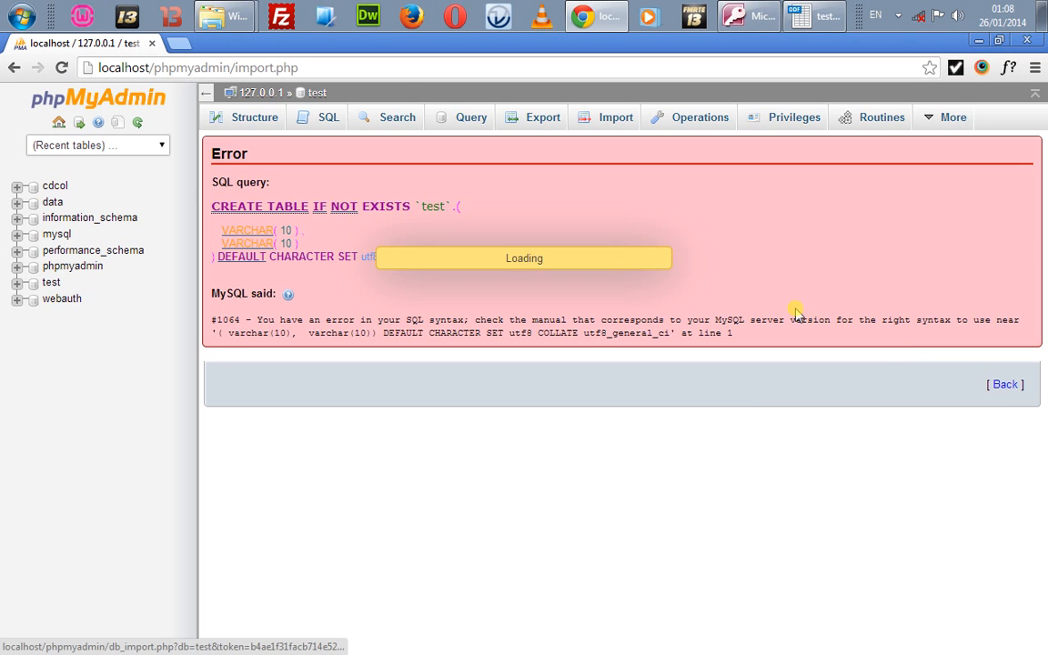